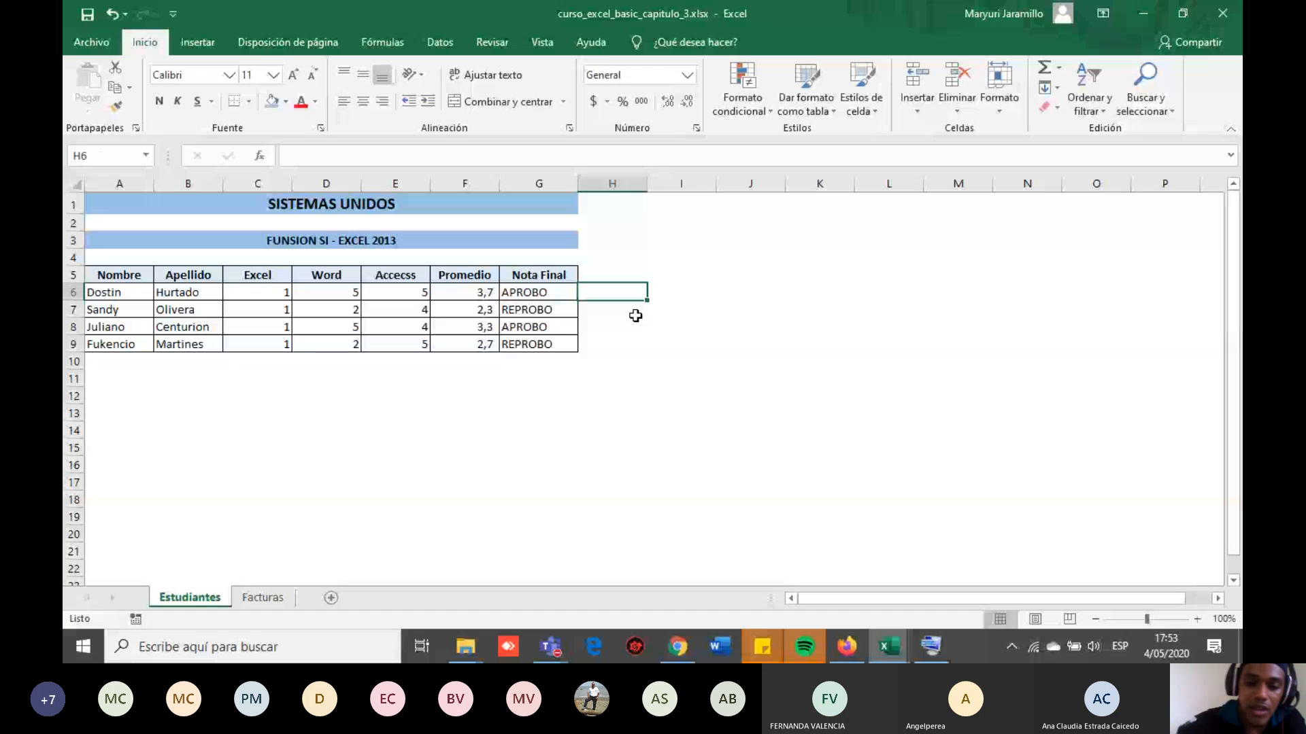
Enter a formula in H6 that multiplies the first student's Excel and Word grades, =C6*D6.
type("=")
key("Left")
key("Left")
key("Left")
key("Left")
key("Left")
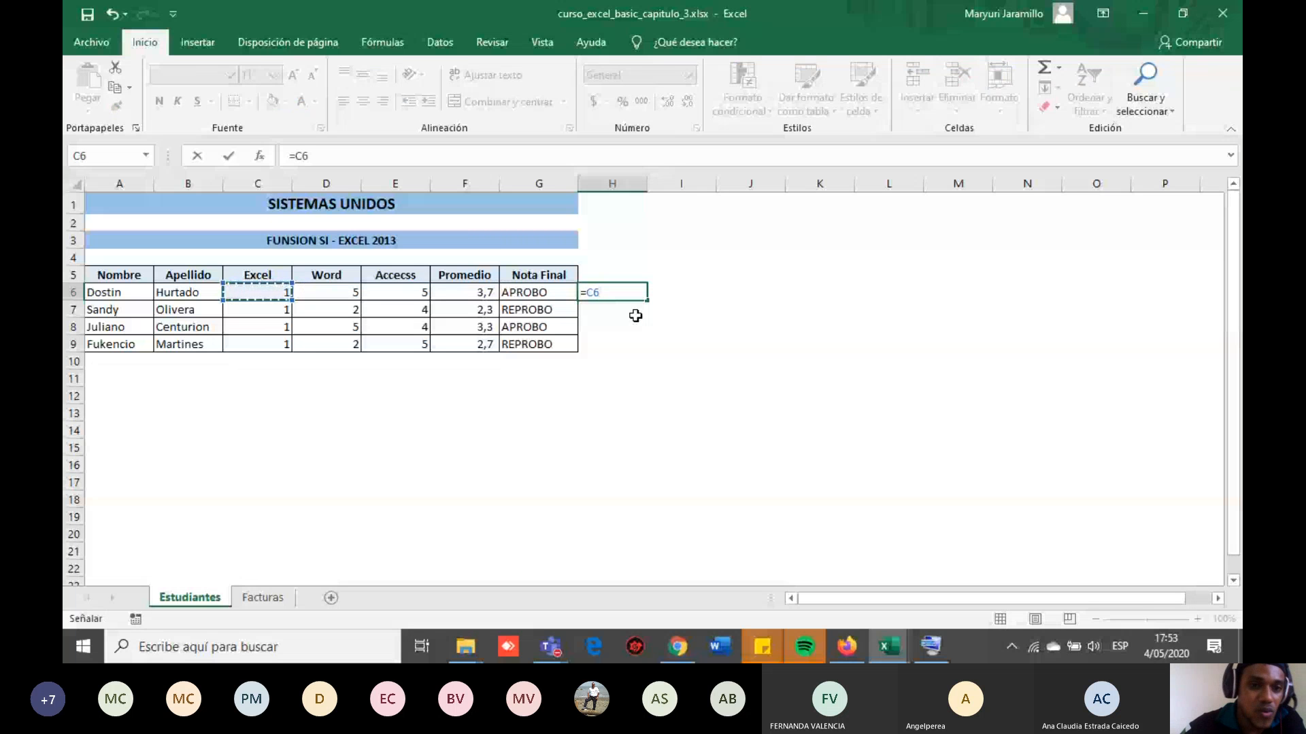
type("*")
key("Left")
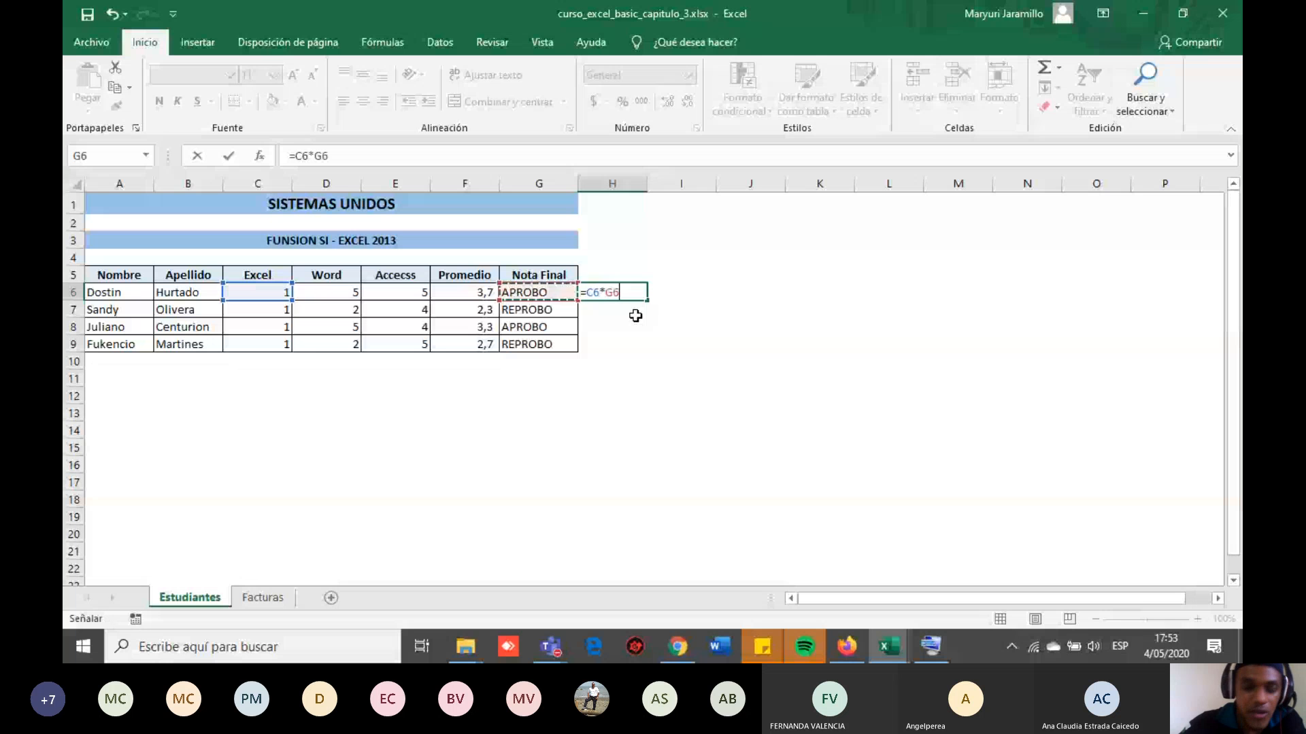
key("Left")
key("Left")
key("Left")
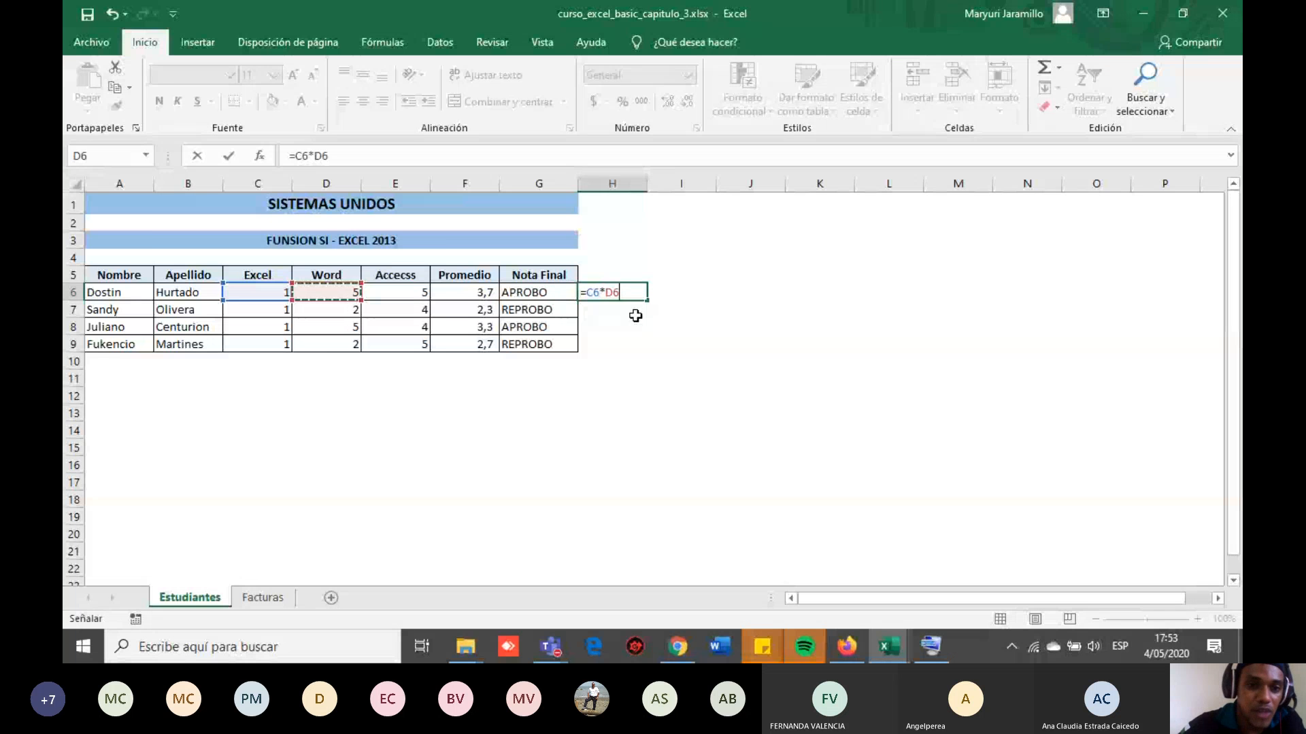
key("Return")
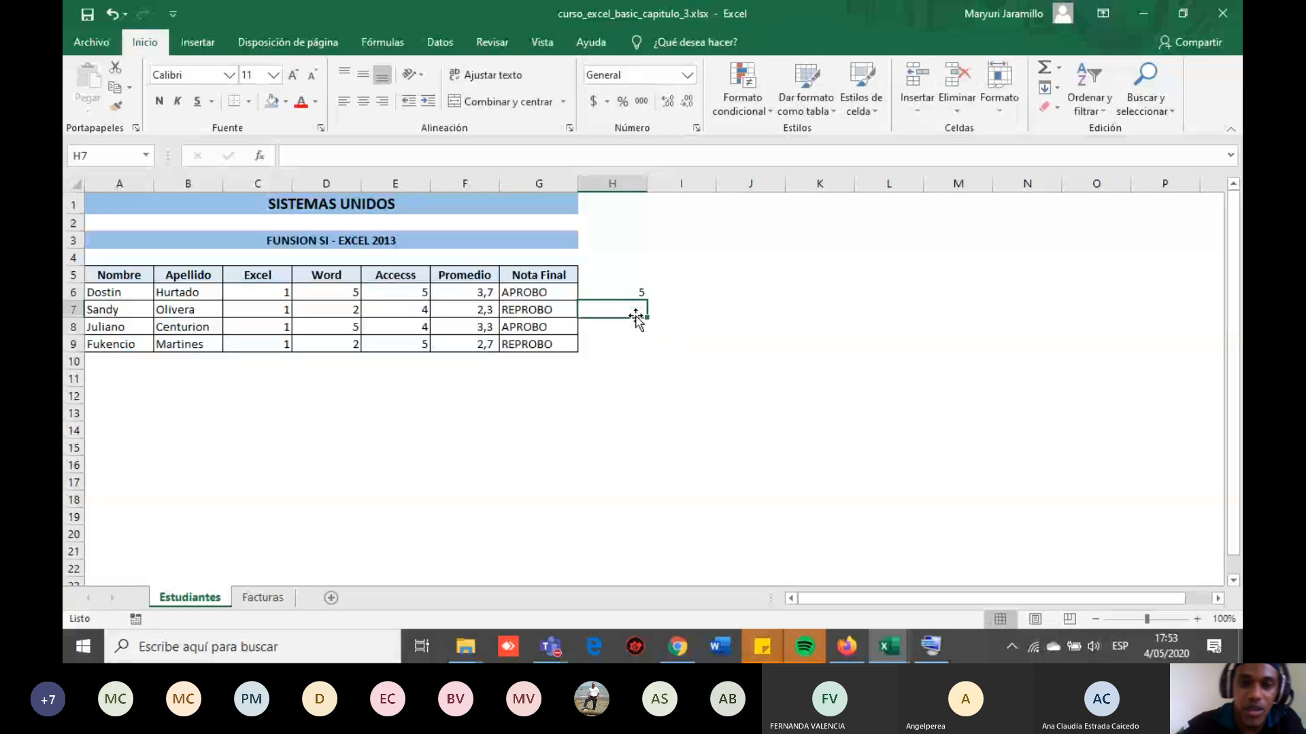
key("Up")
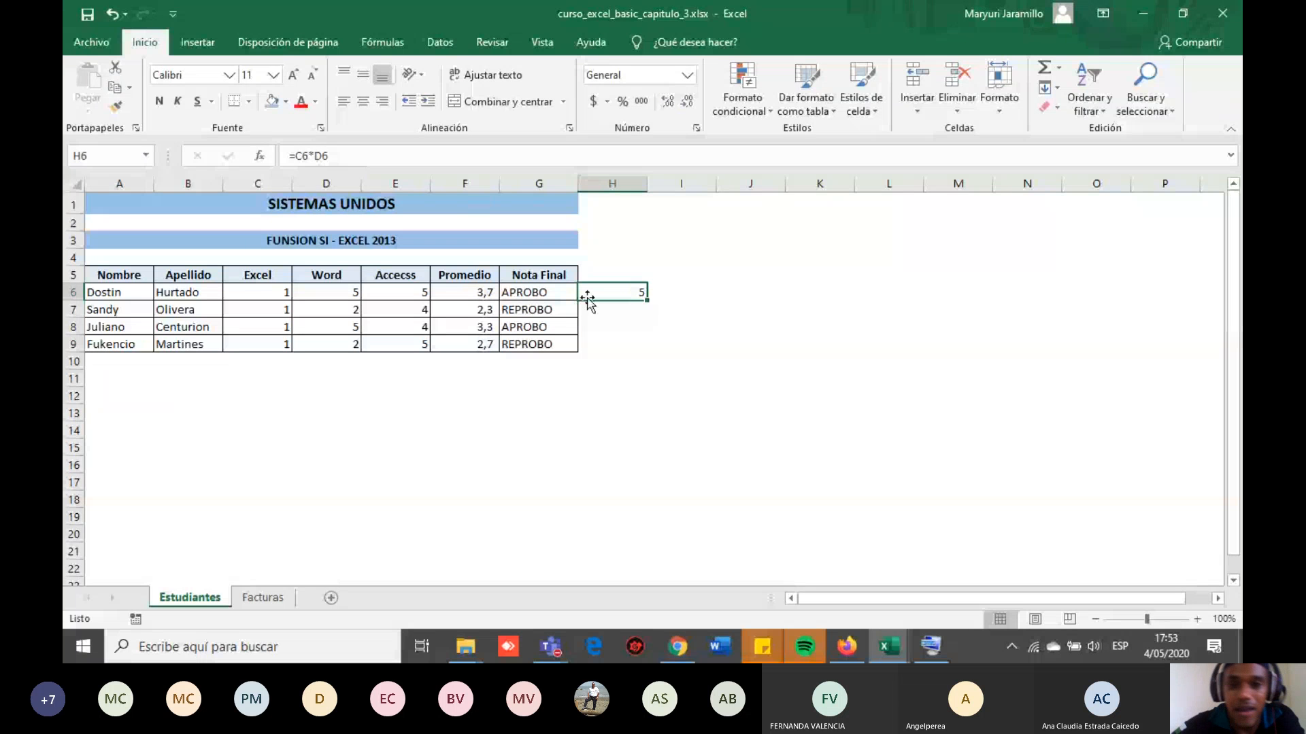
Add the column headers FORMULA in H5 and FUNCIONES in I5.
left_click(687, 294)
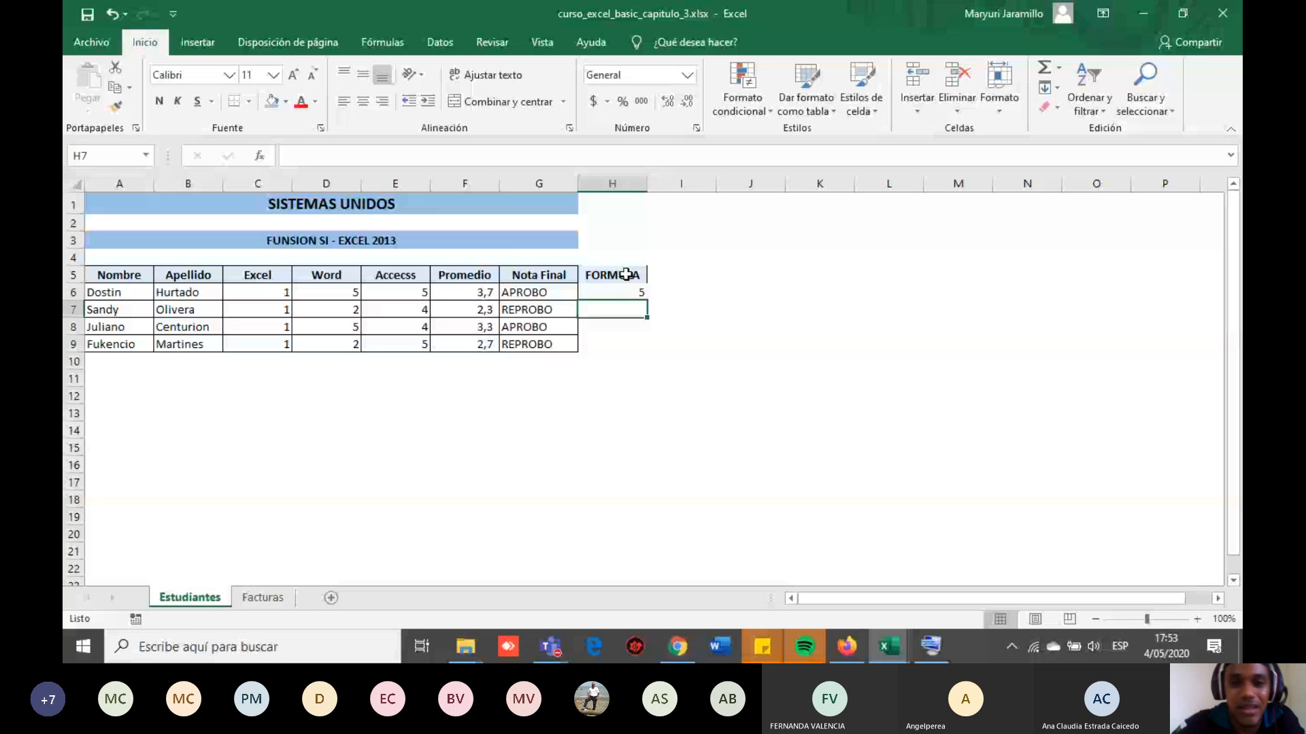
key("Up")
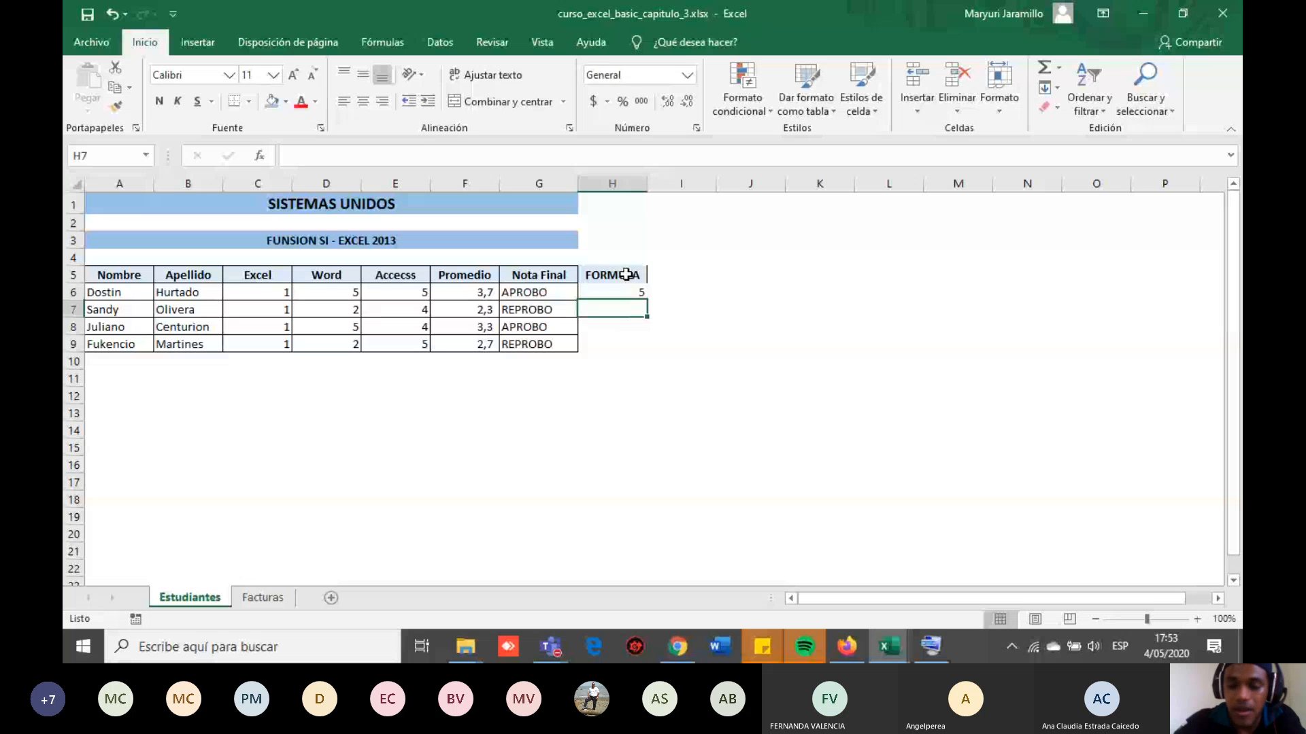
key("Up")
key("Right")
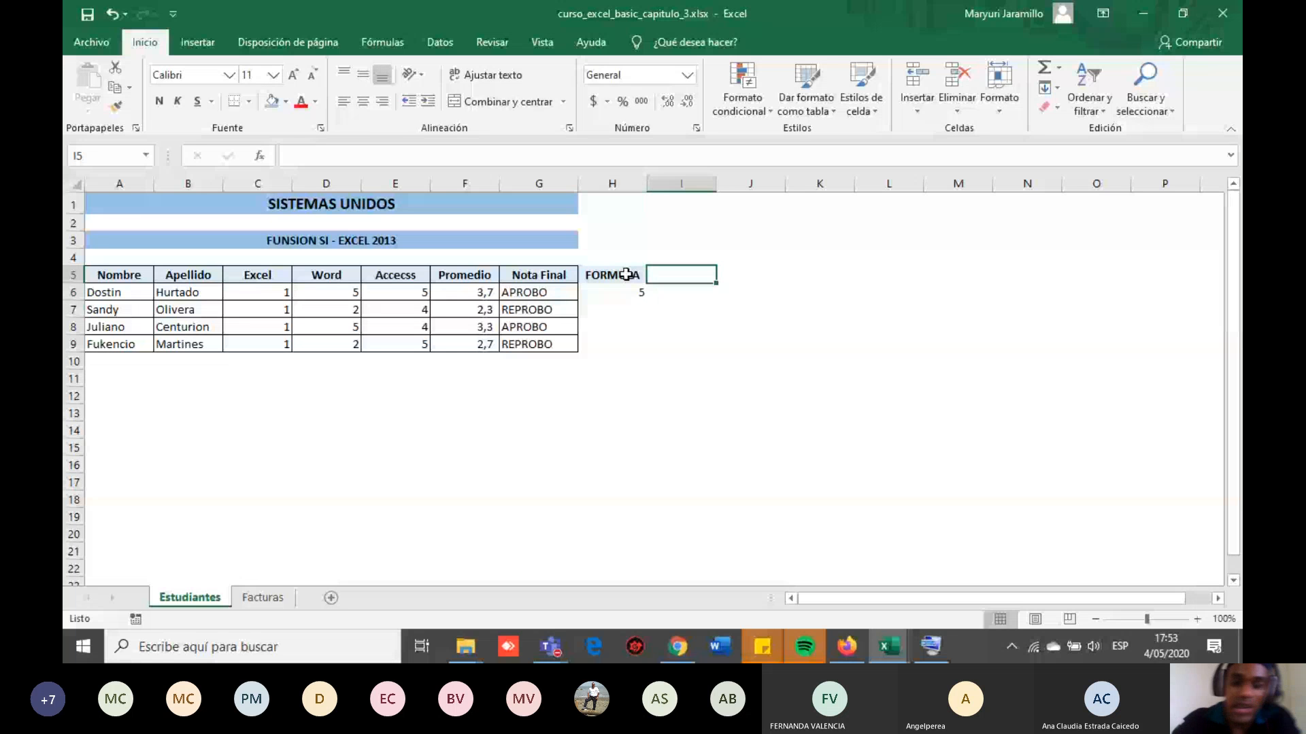
type("FU")
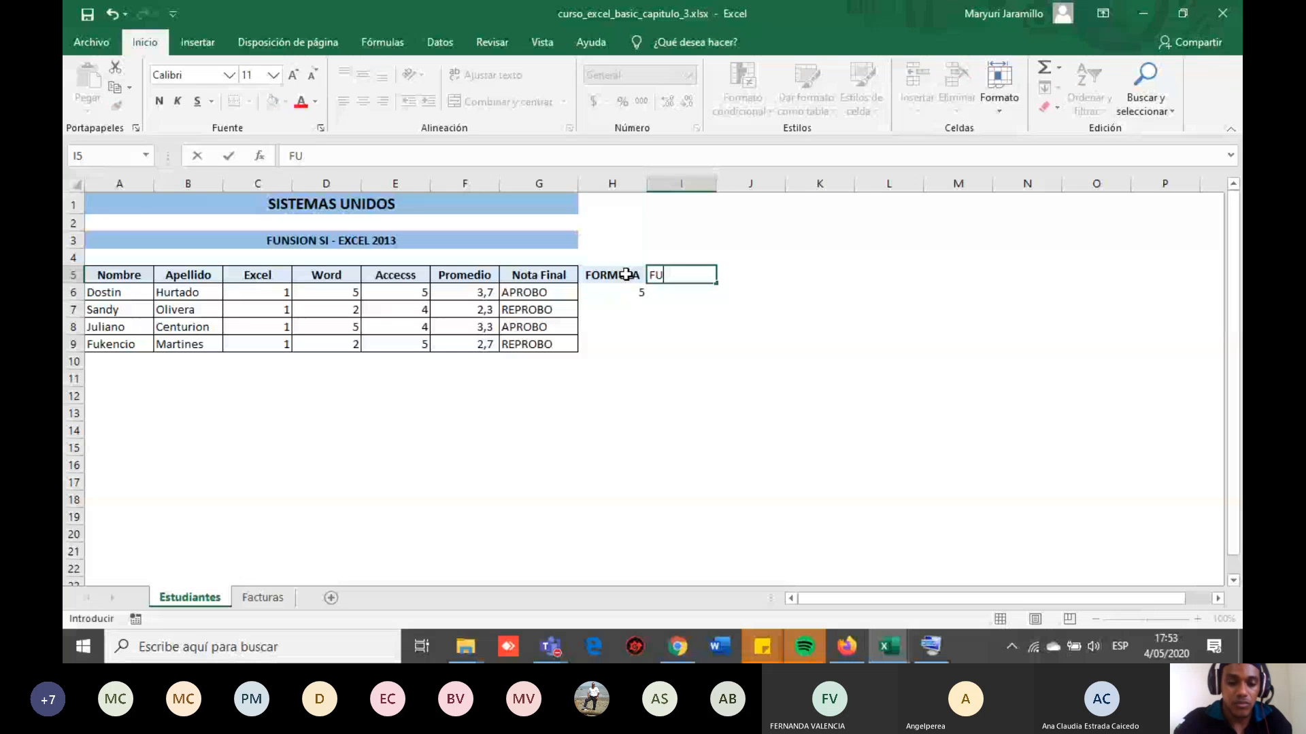
type("NCIONES")
key("Return")
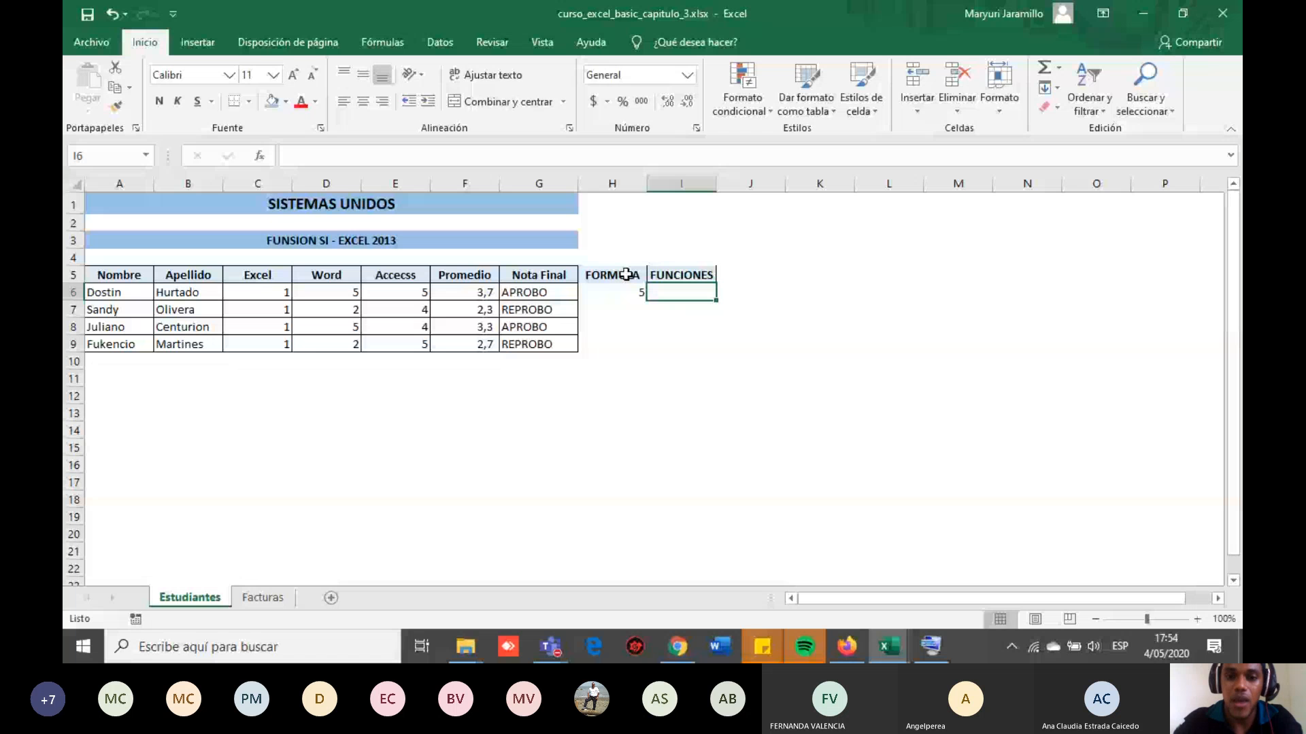
Try to insert the SUMA function in I6 by starting the formula with =SU and choosing SUMA.
type("=")
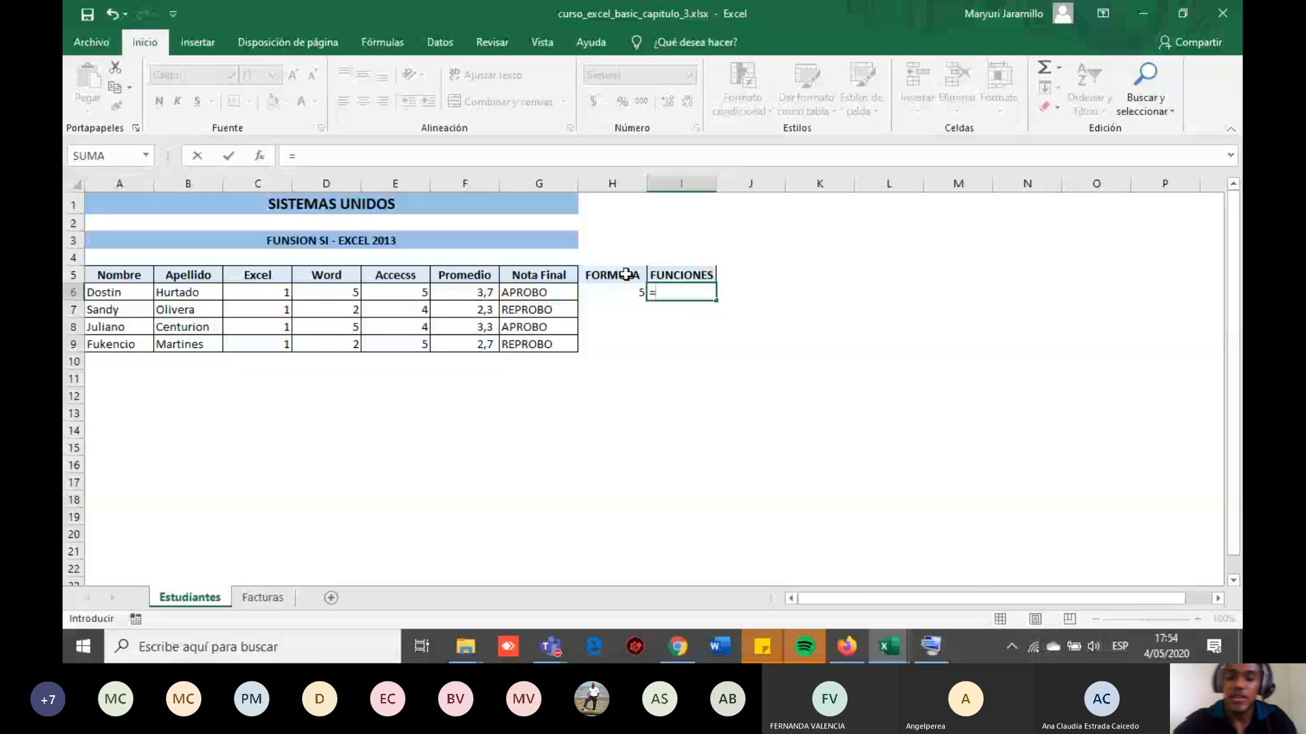
type("SU")
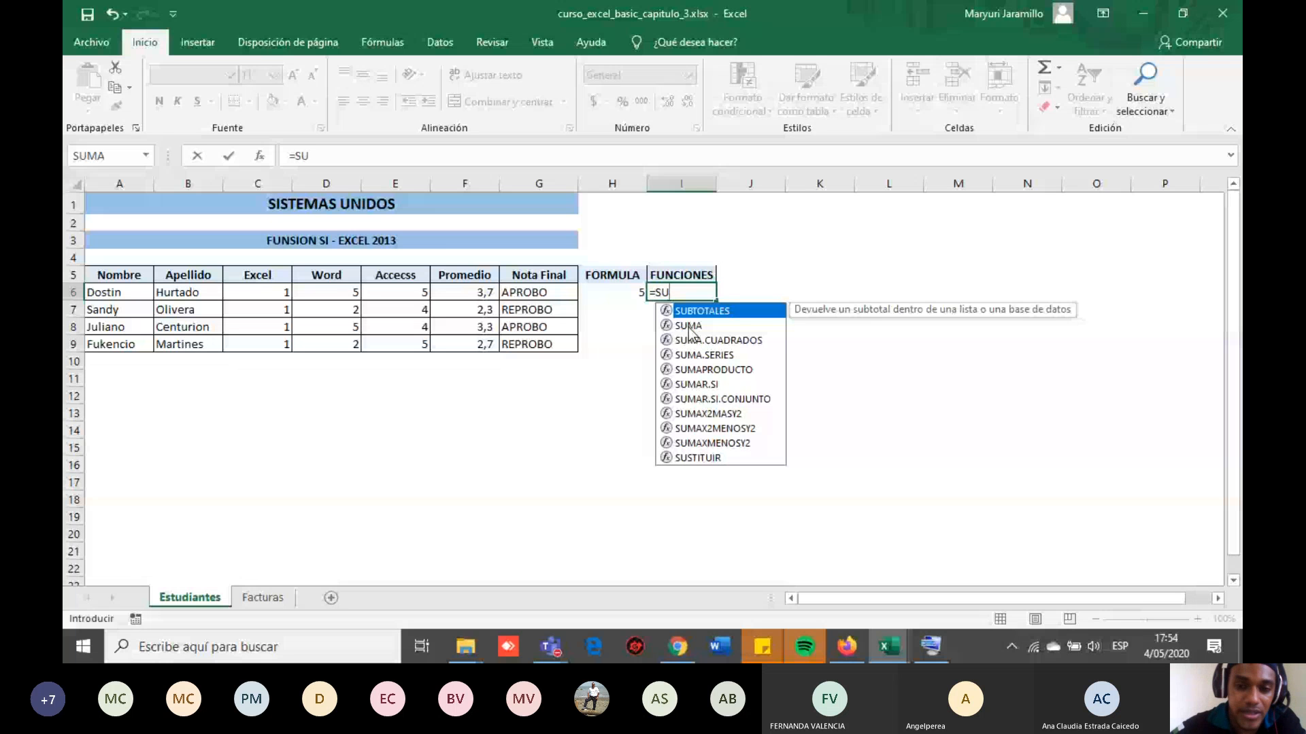
left_click(689, 327)
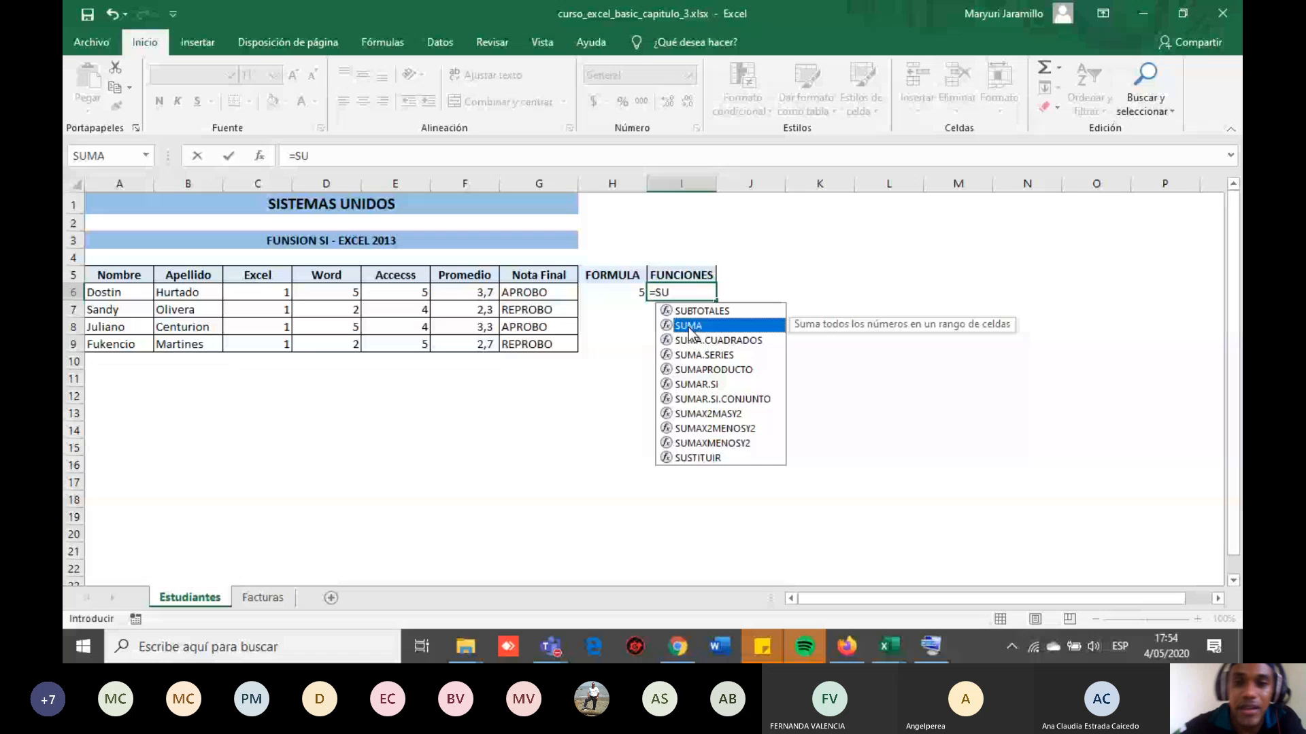
key("Return")
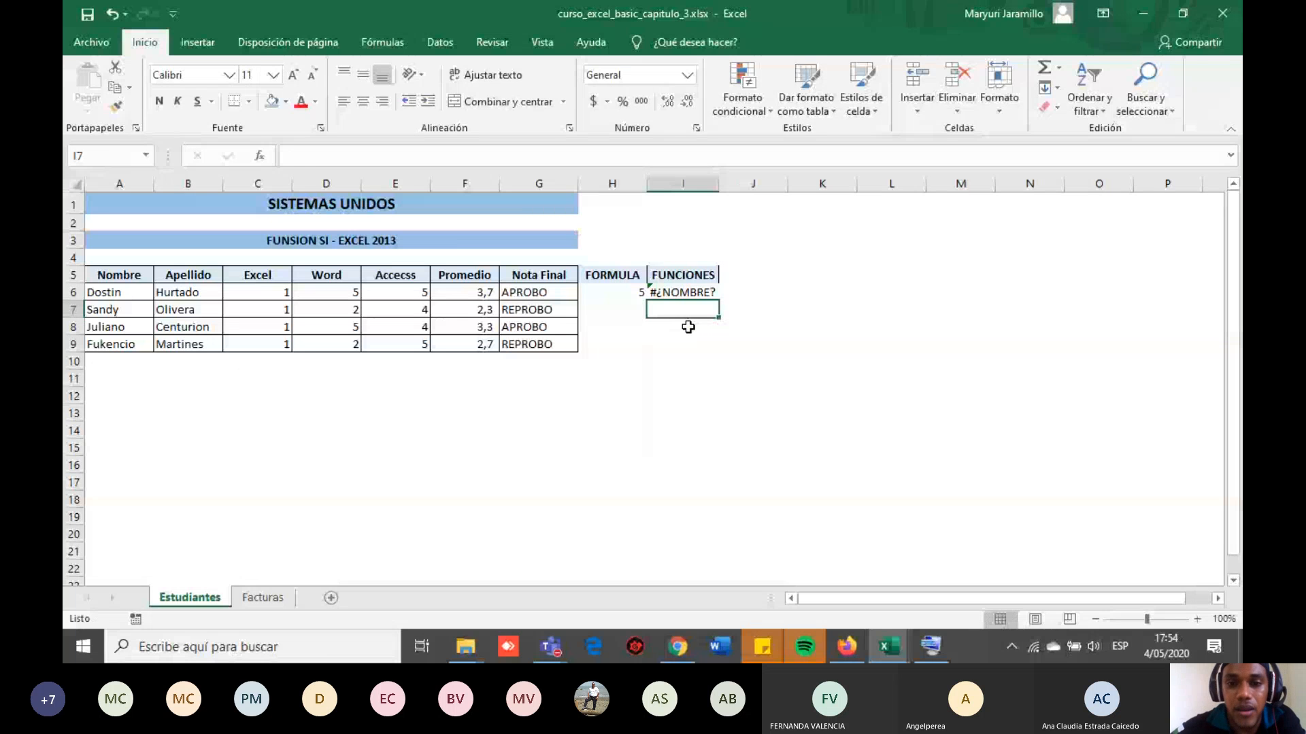
Complete the formula in I6 as =SUMA(C6:E6) to add the first student's three course grades.
double_click(677, 293)
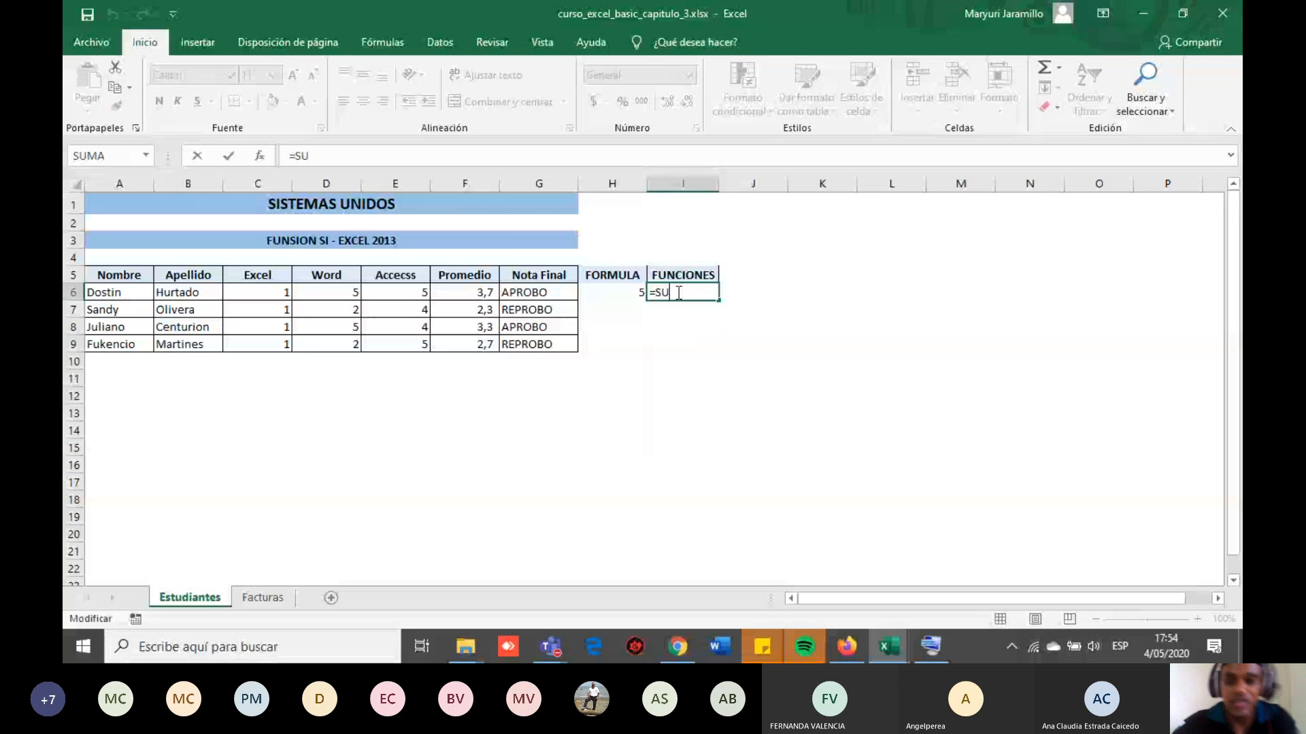
type("MA")
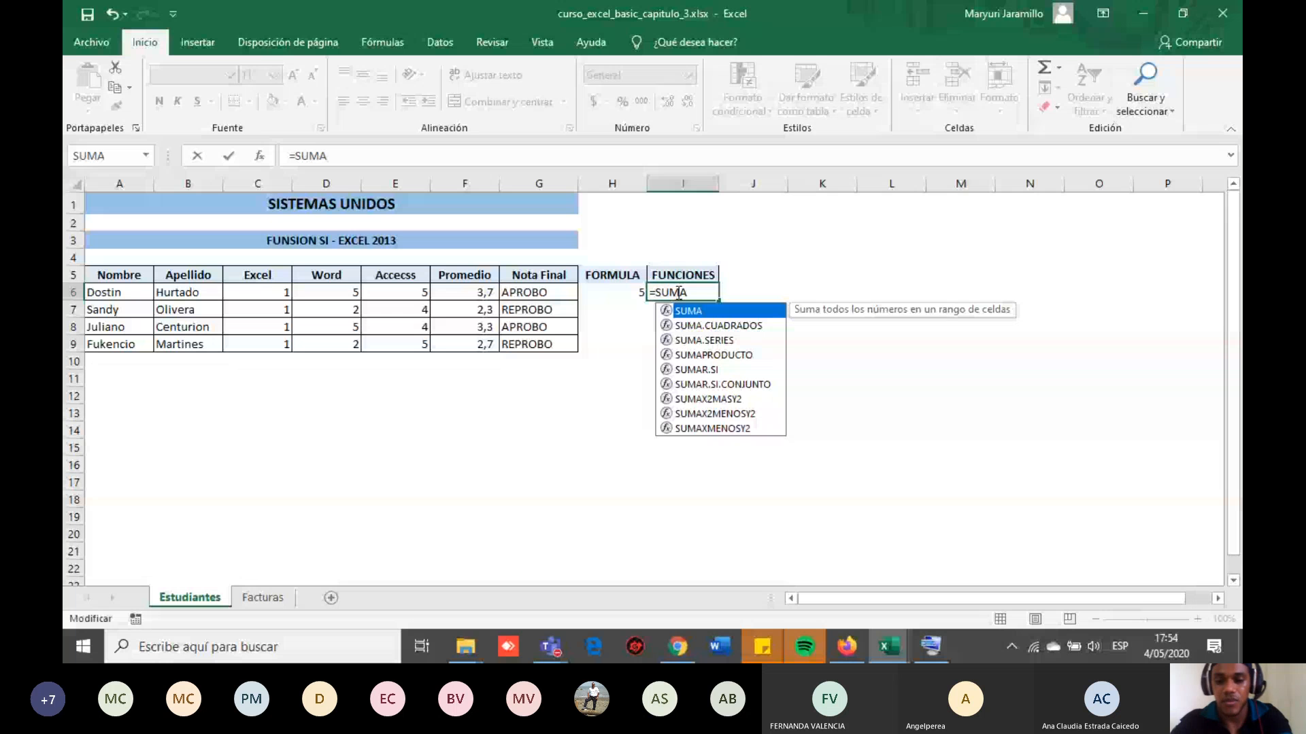
type("(")
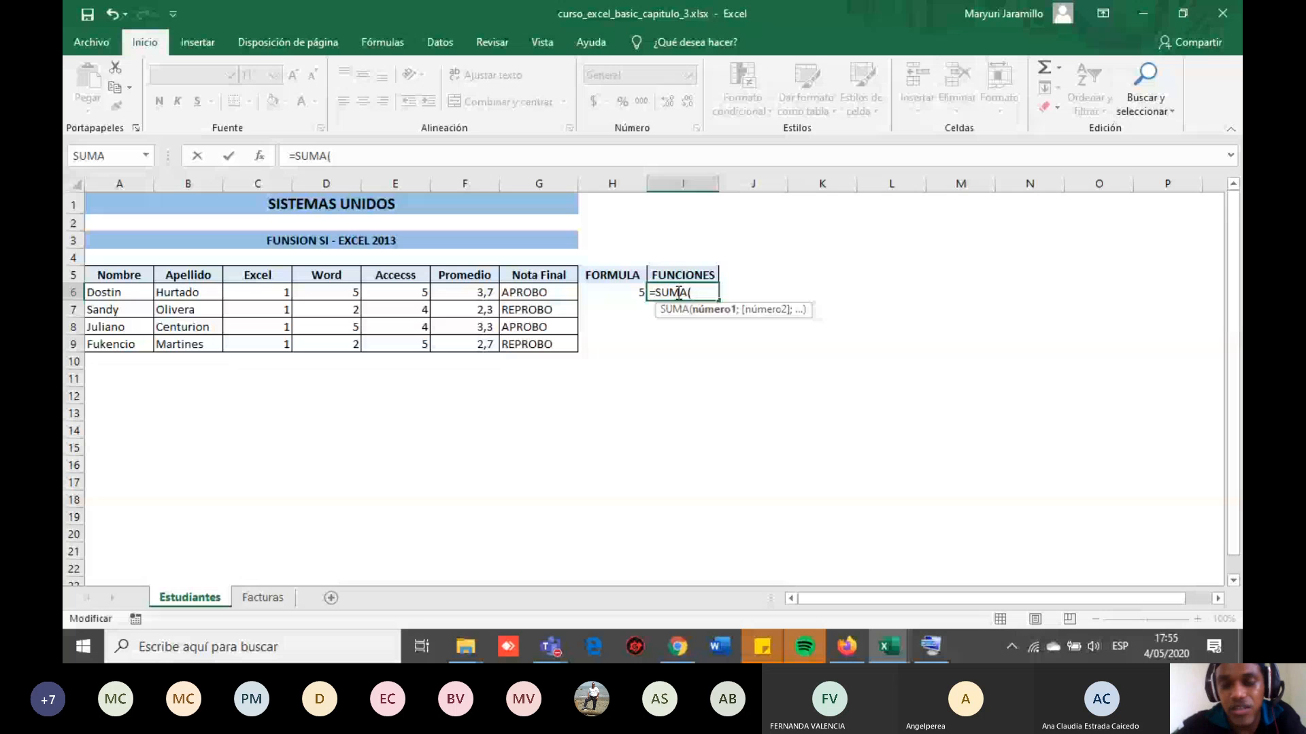
key("Left")
key("Home")
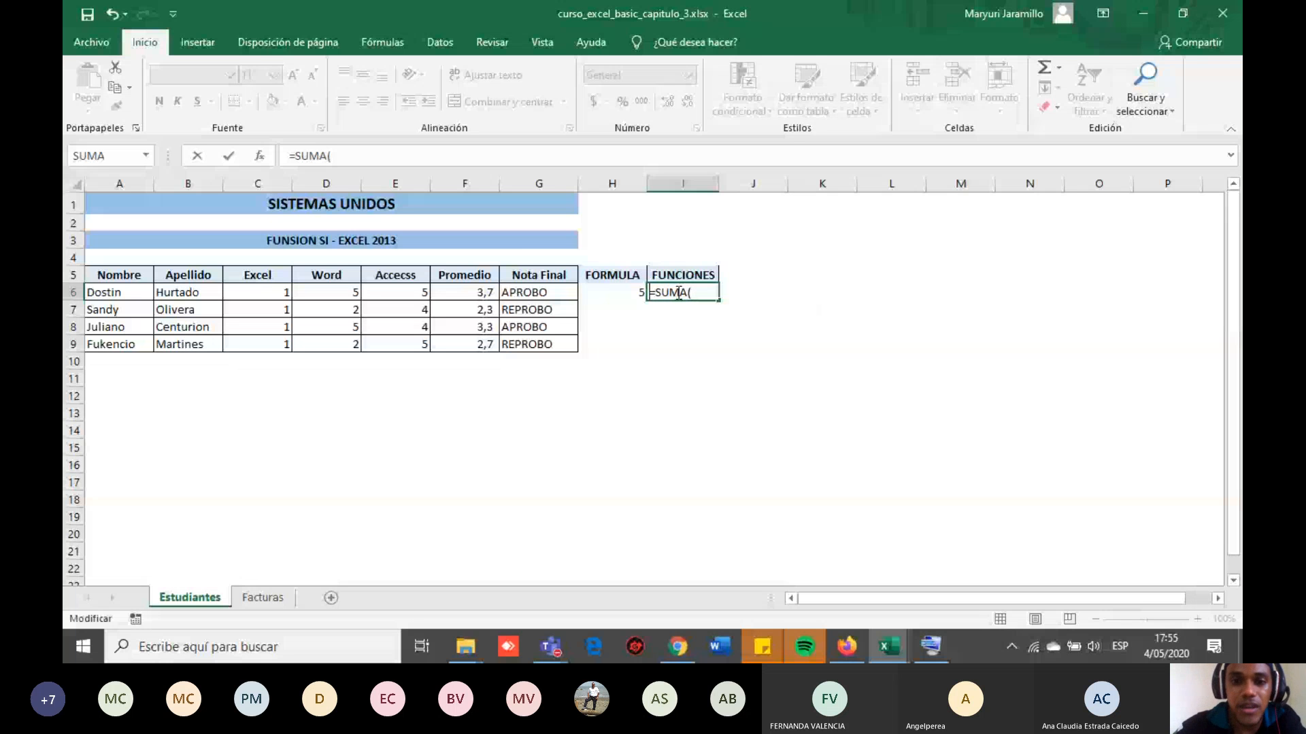
key("End")
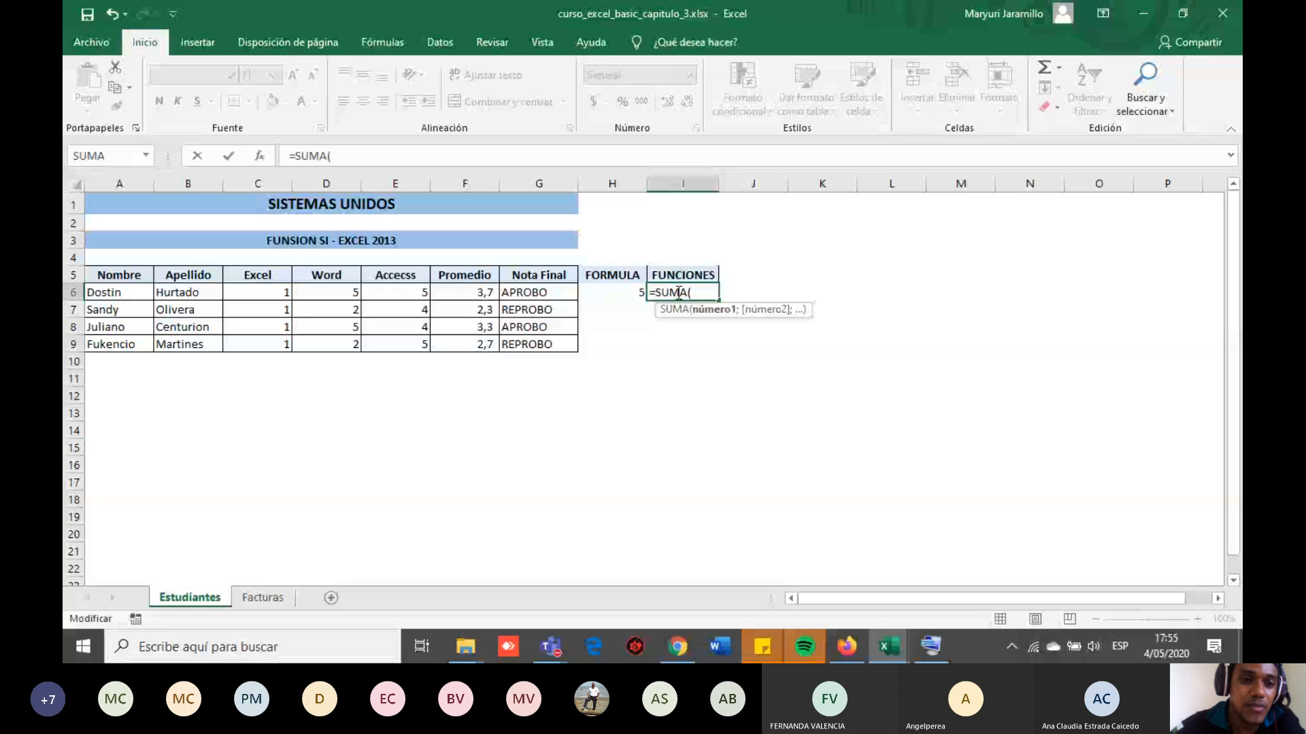
left_click(276, 294)
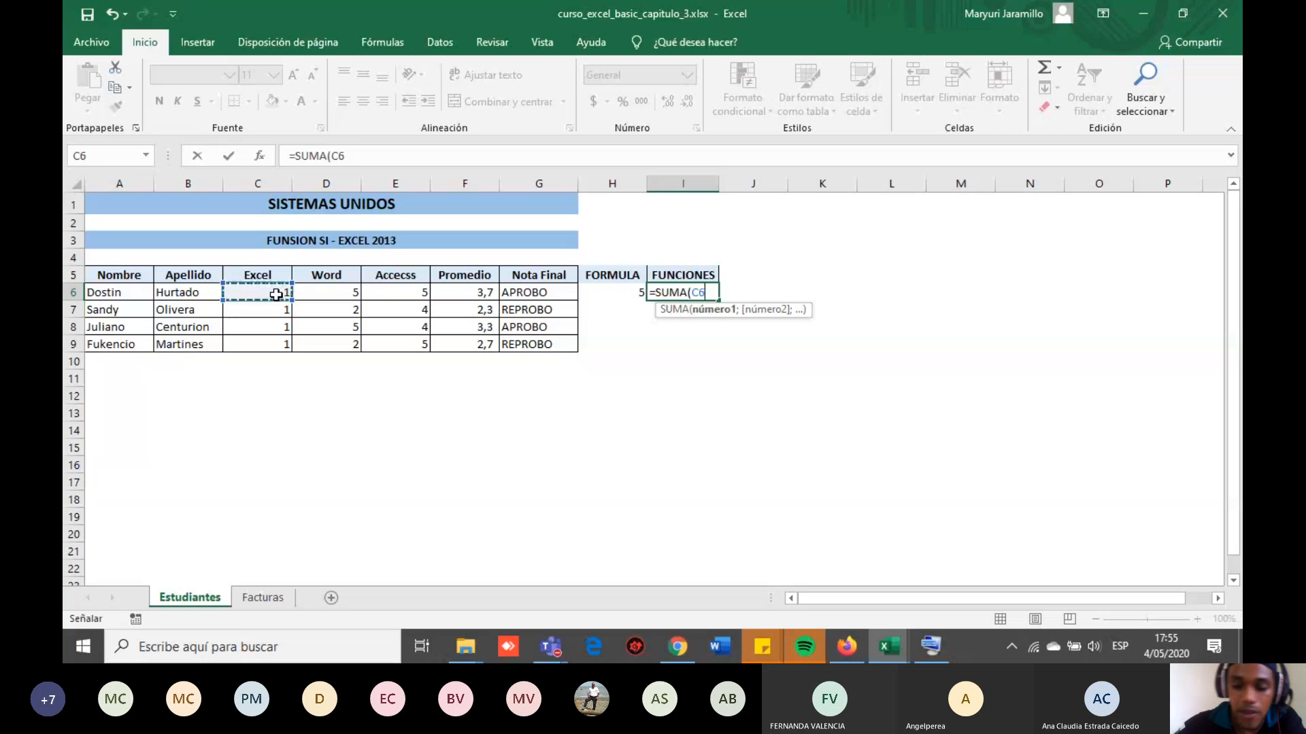
key("F8")
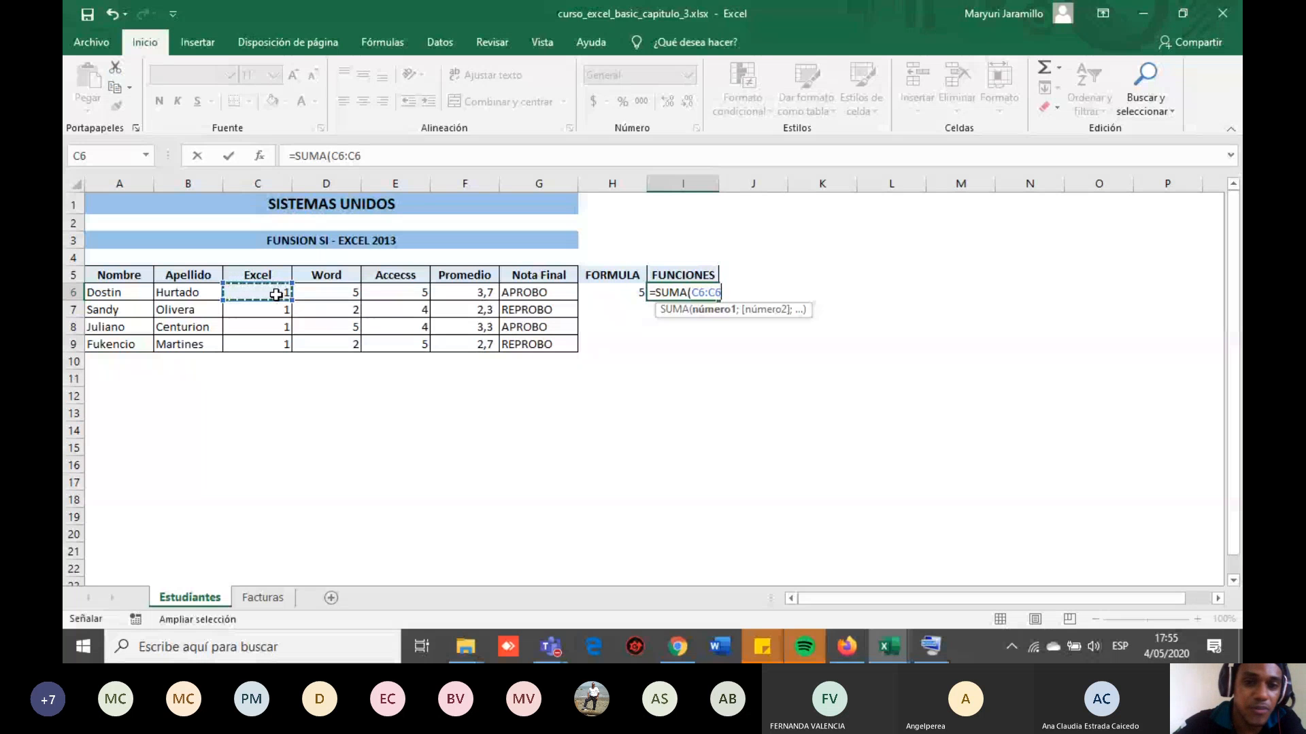
key("BackSpace")
key("BackSpace")
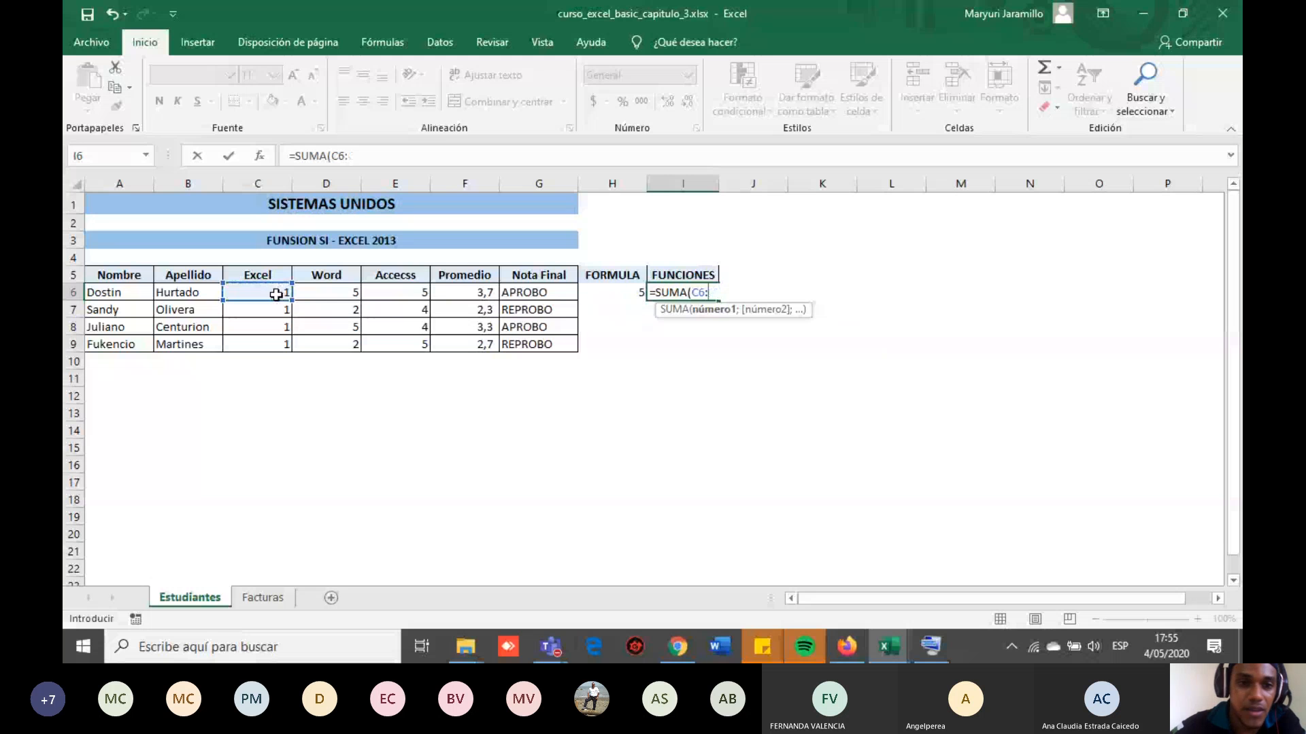
left_click(406, 295)
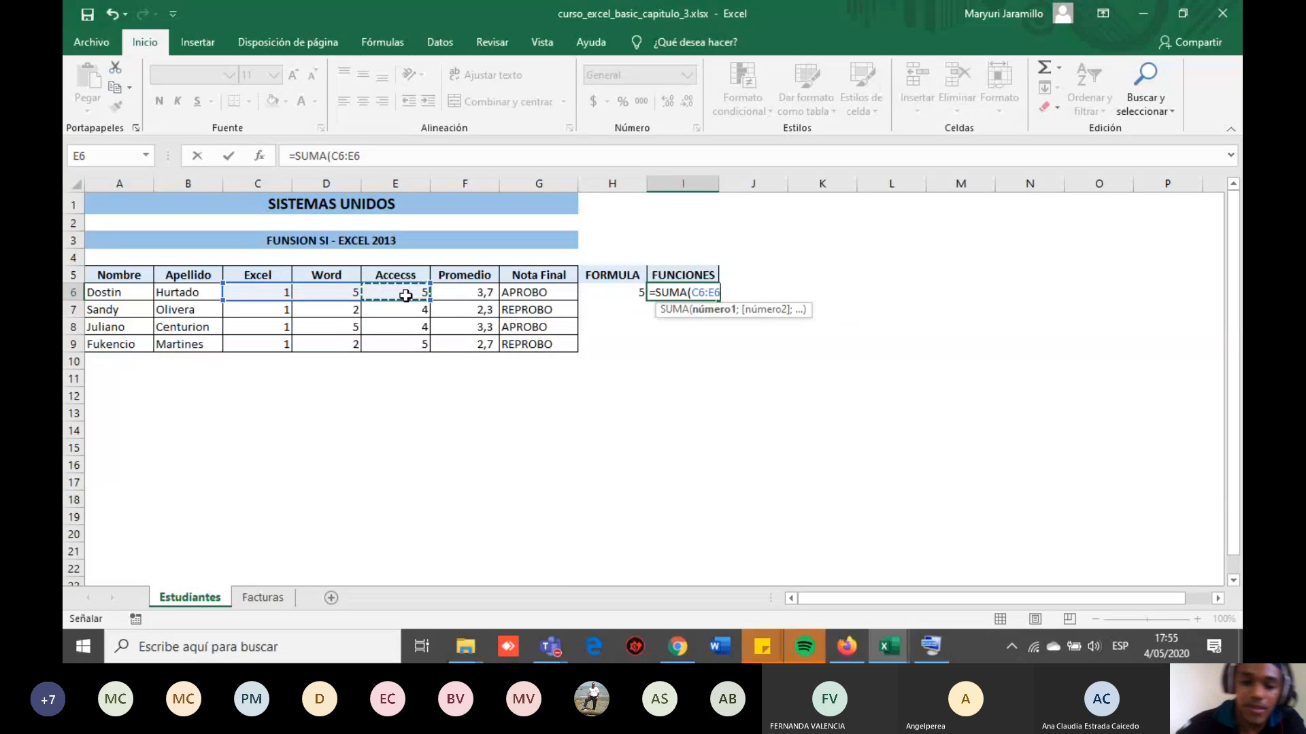
type(")")
key("Return")
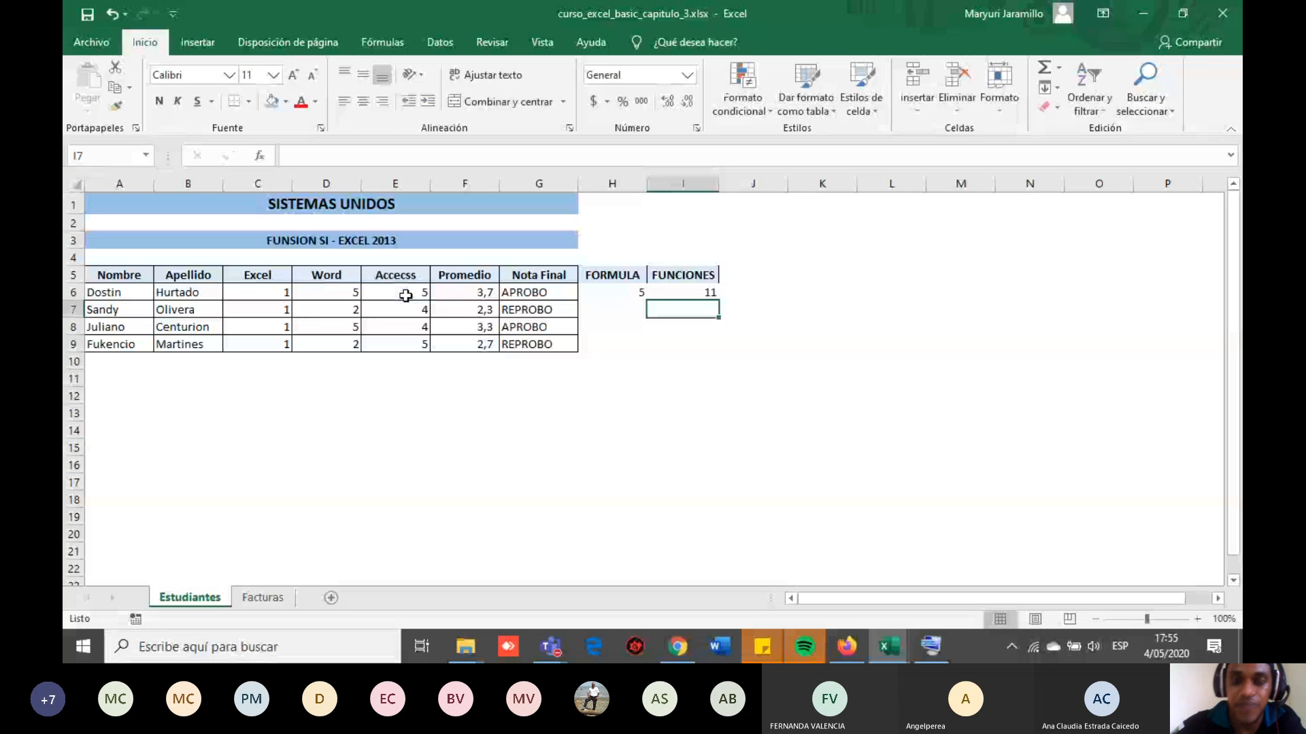
Compare the example formulas in H6 and I6 and clear the headers and formulas from H5:I6.
key("Up")
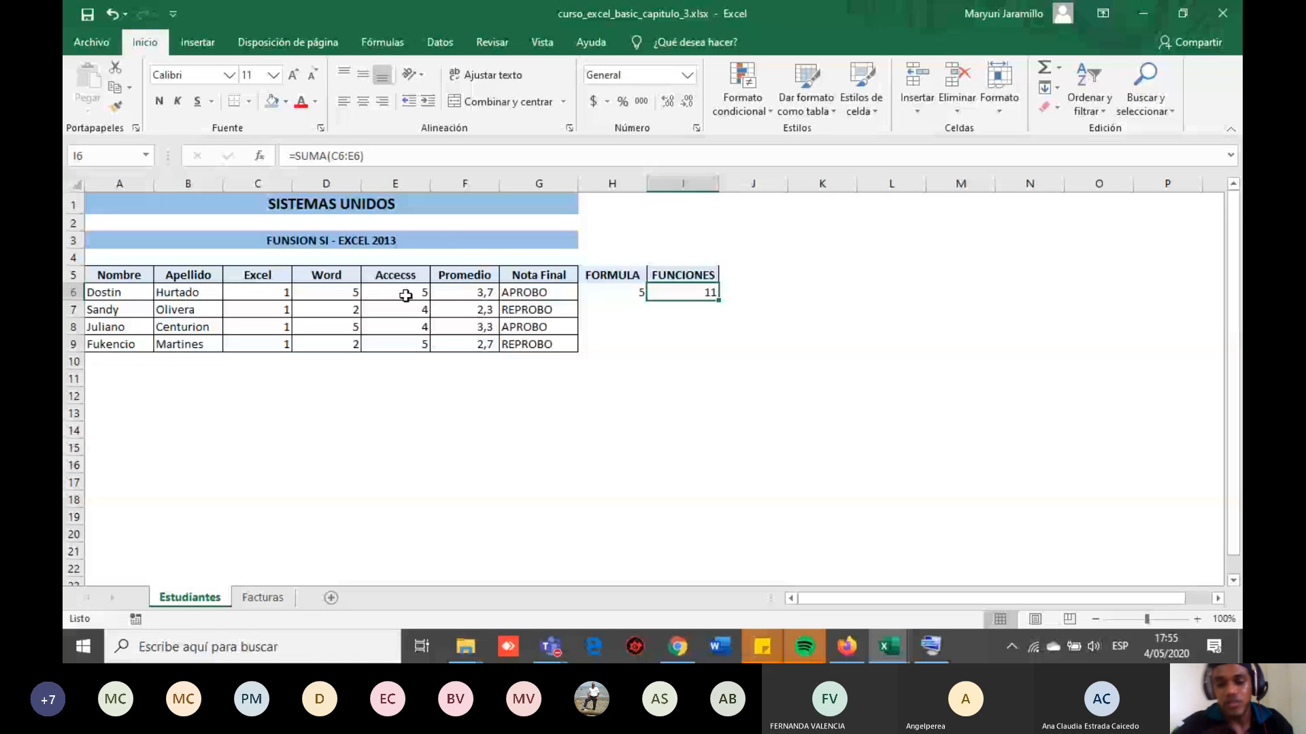
key("Left")
key("Right")
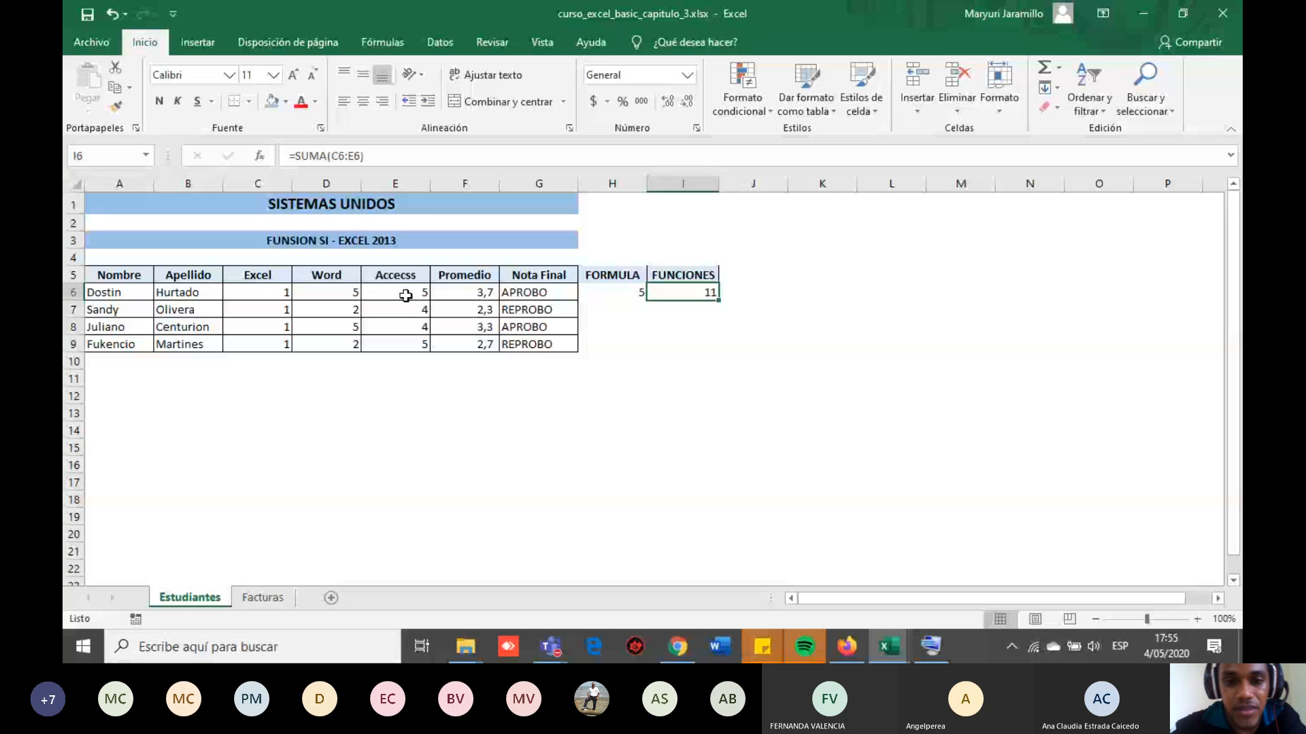
key("Left")
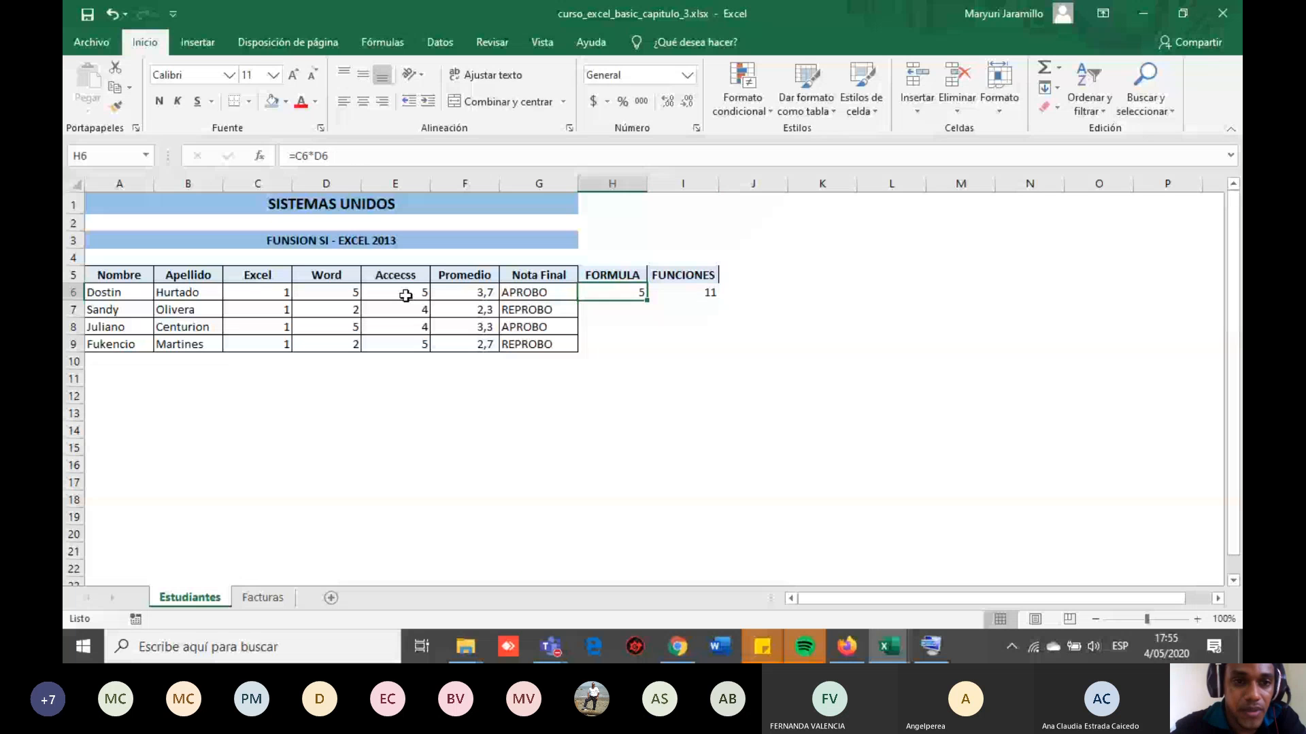
key("Down")
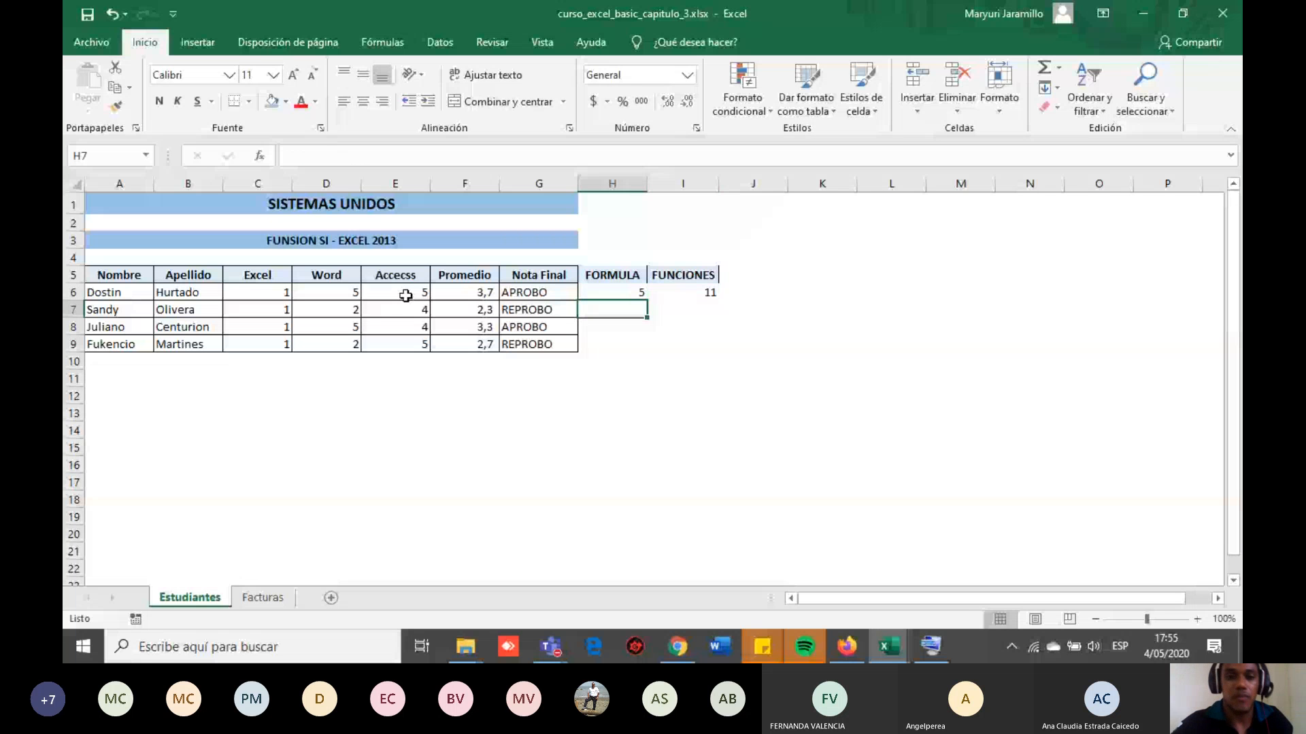
key("Up")
key("Up")
key("shift+Right")
key("shift+Down")
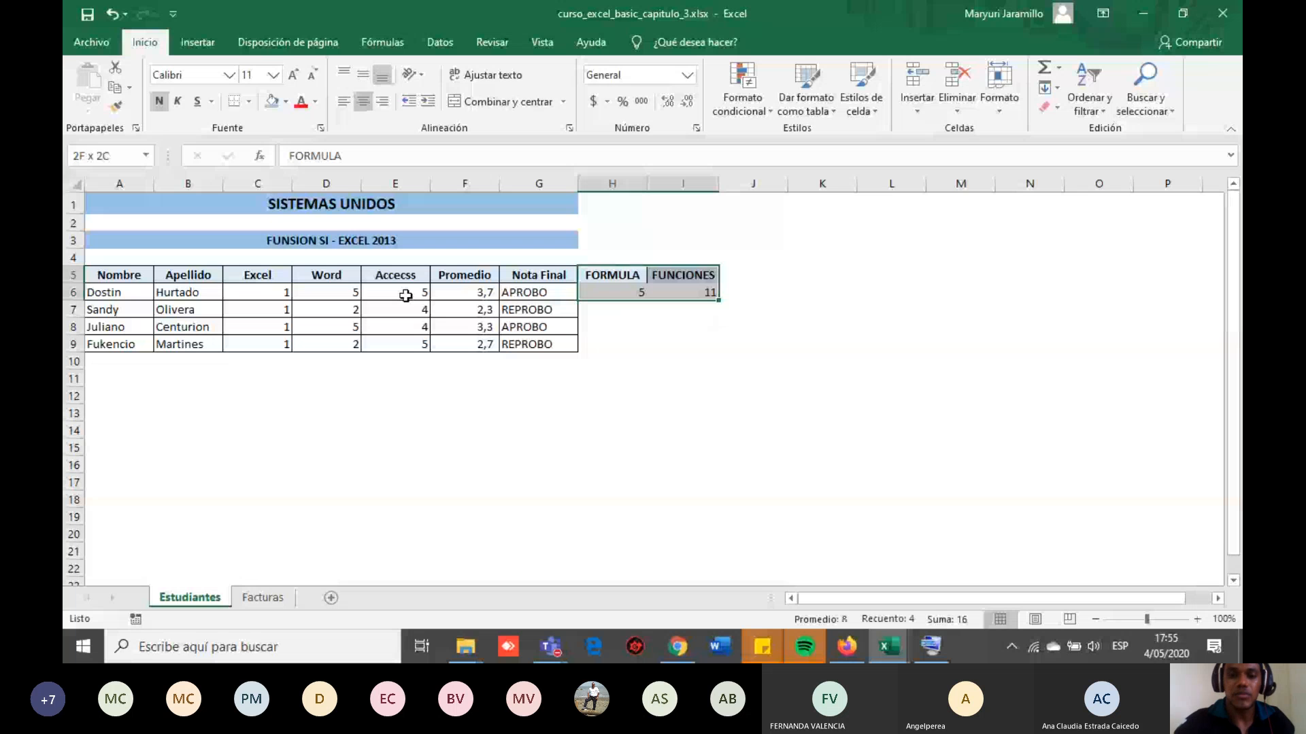
key("Delete")
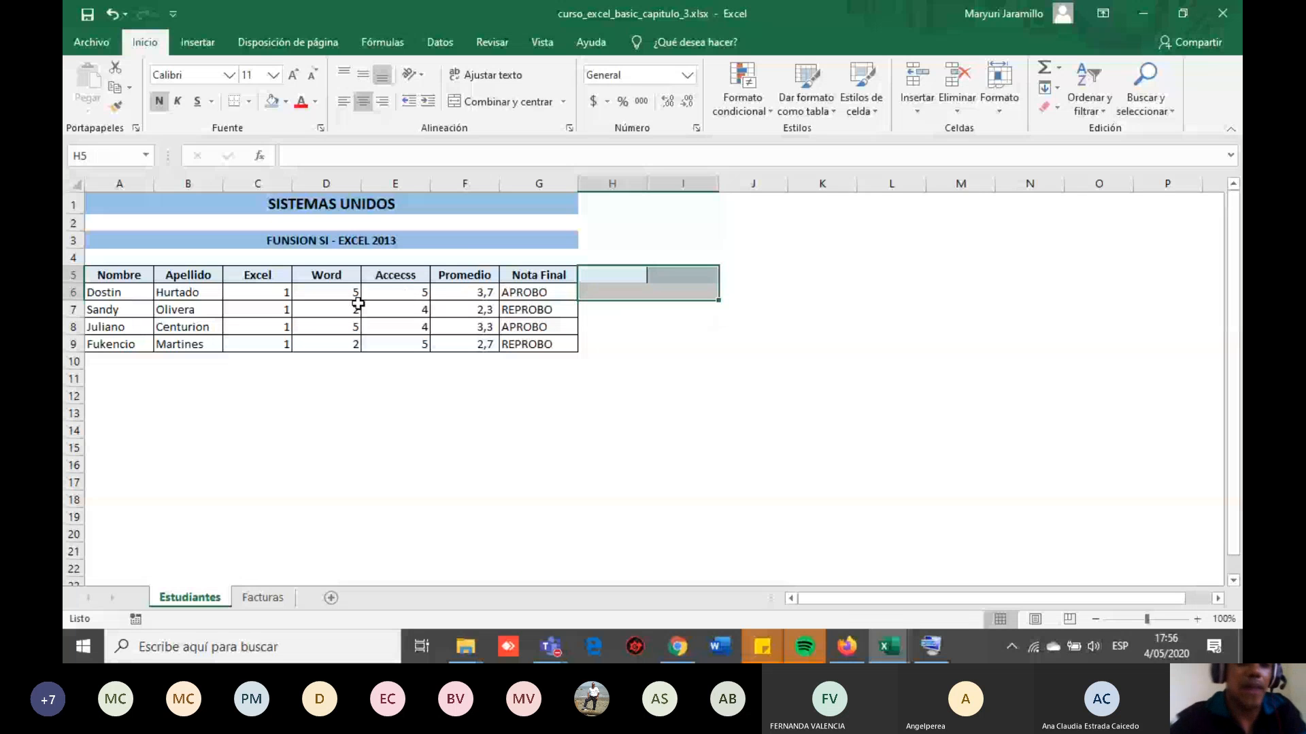
Examine the PROMEDIO formula in F6 and the SI formula in G6 behind the first student's results.
left_click(469, 298)
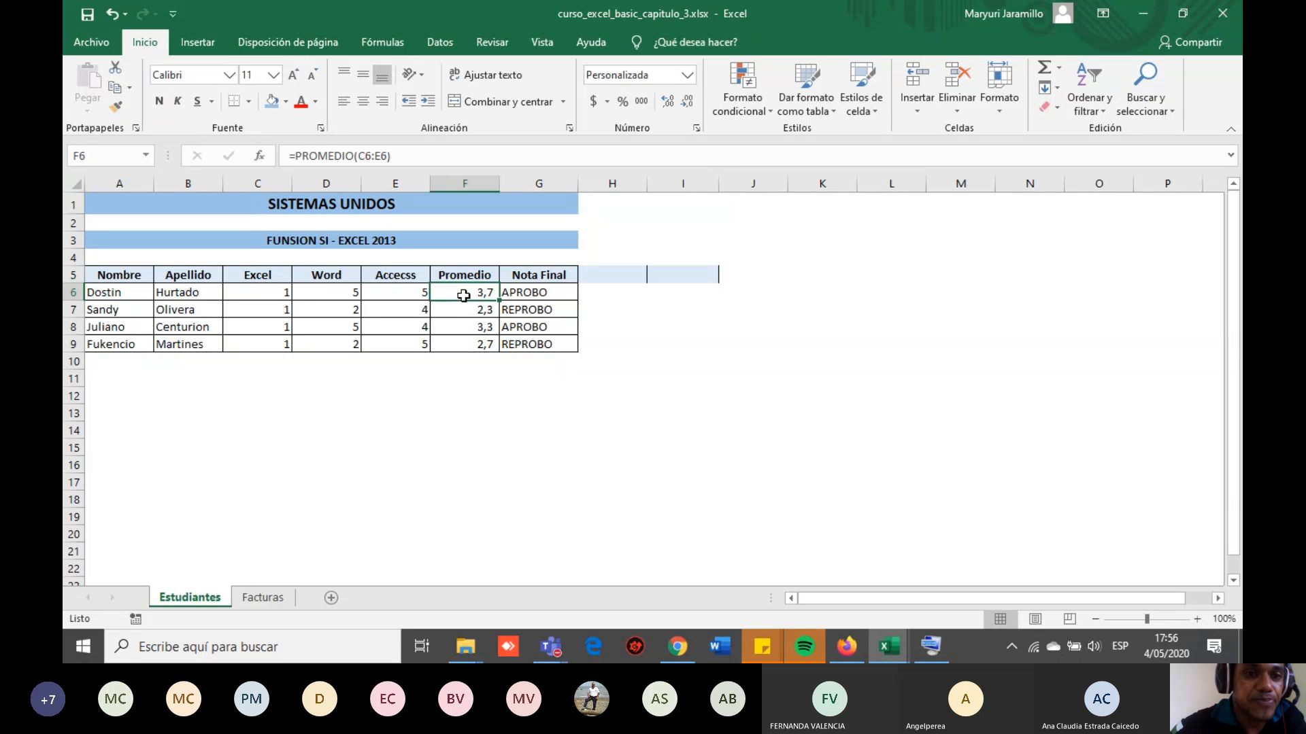
left_click(516, 294)
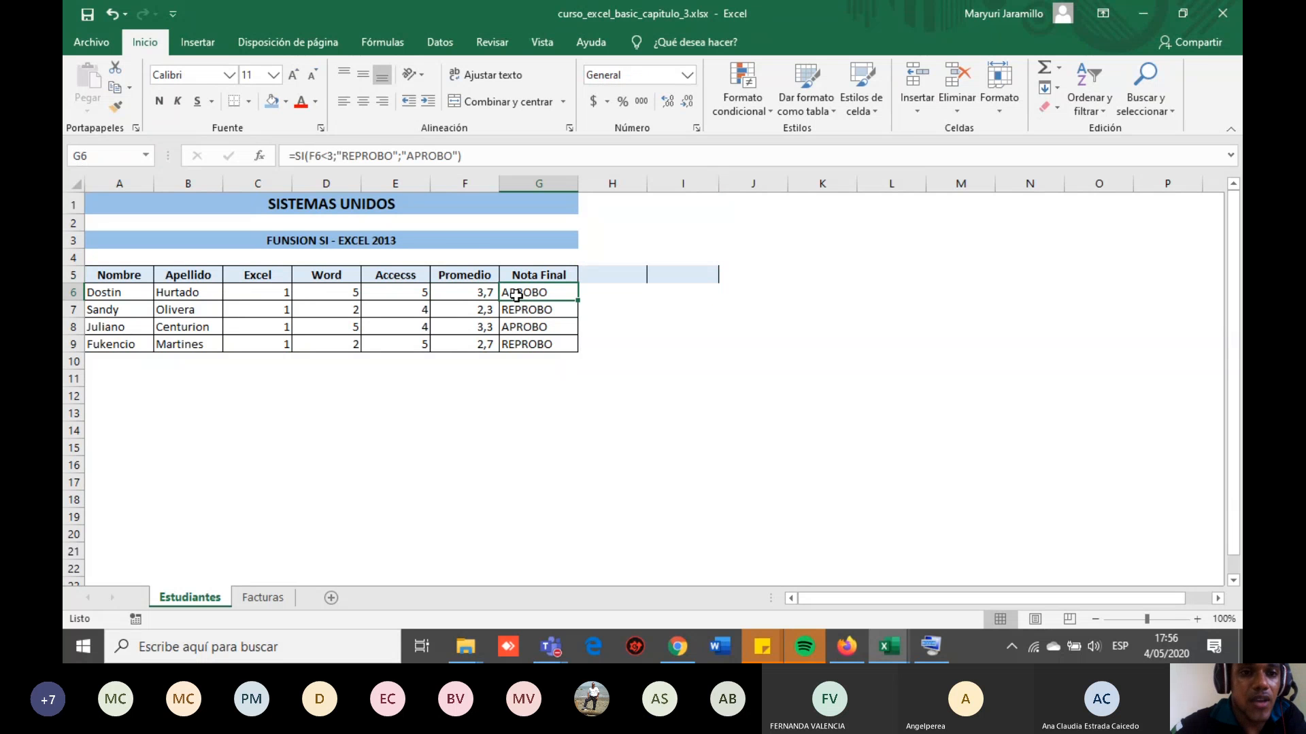
left_click(497, 325)
left_click(515, 299)
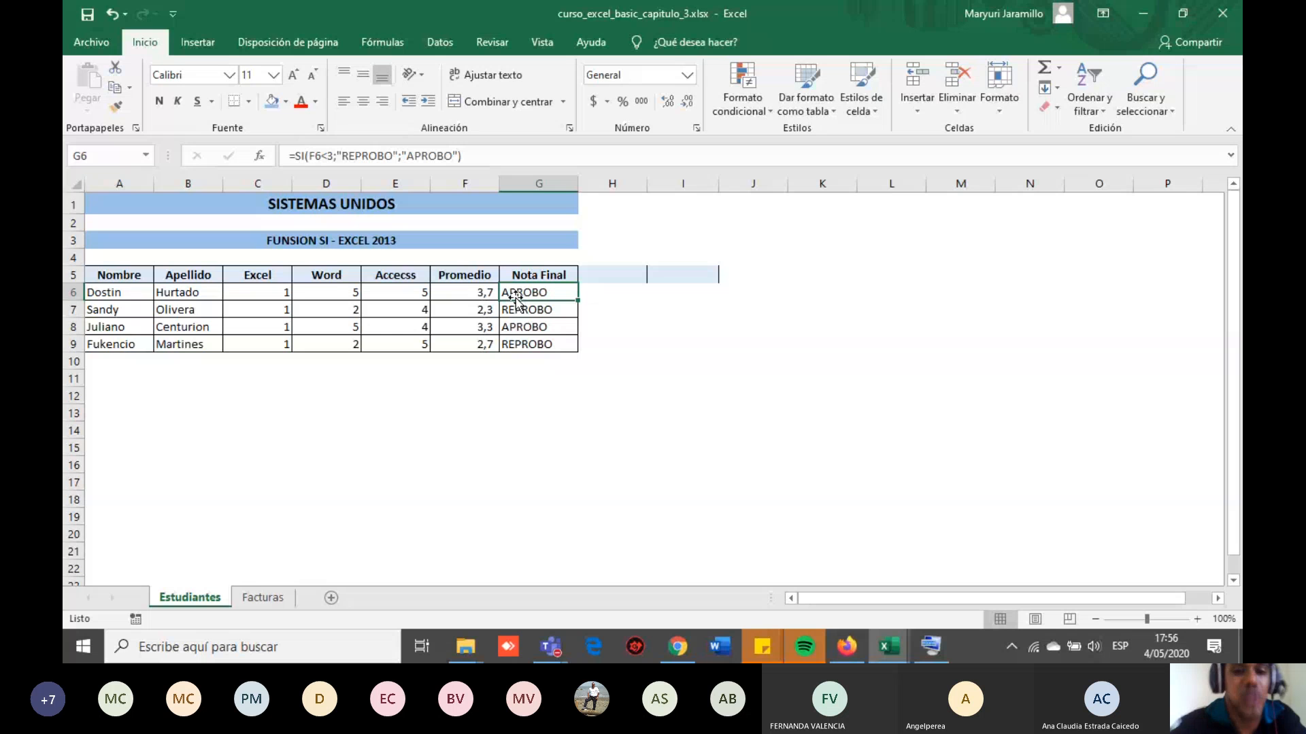
Clear the Promedio and Nota Final results of the last three students in F7:G9.
left_click(480, 312)
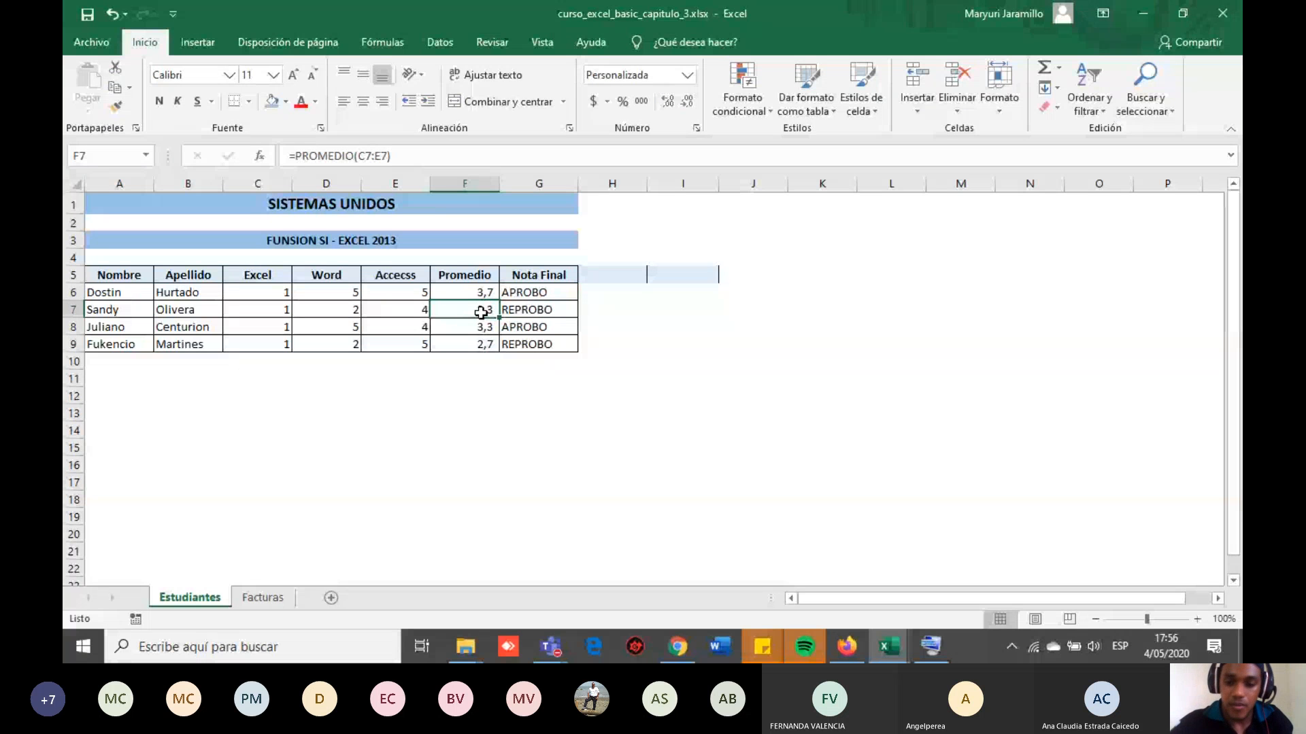
key("Delete")
key("shift+Right")
key("shift+Down")
key("shift+Down")
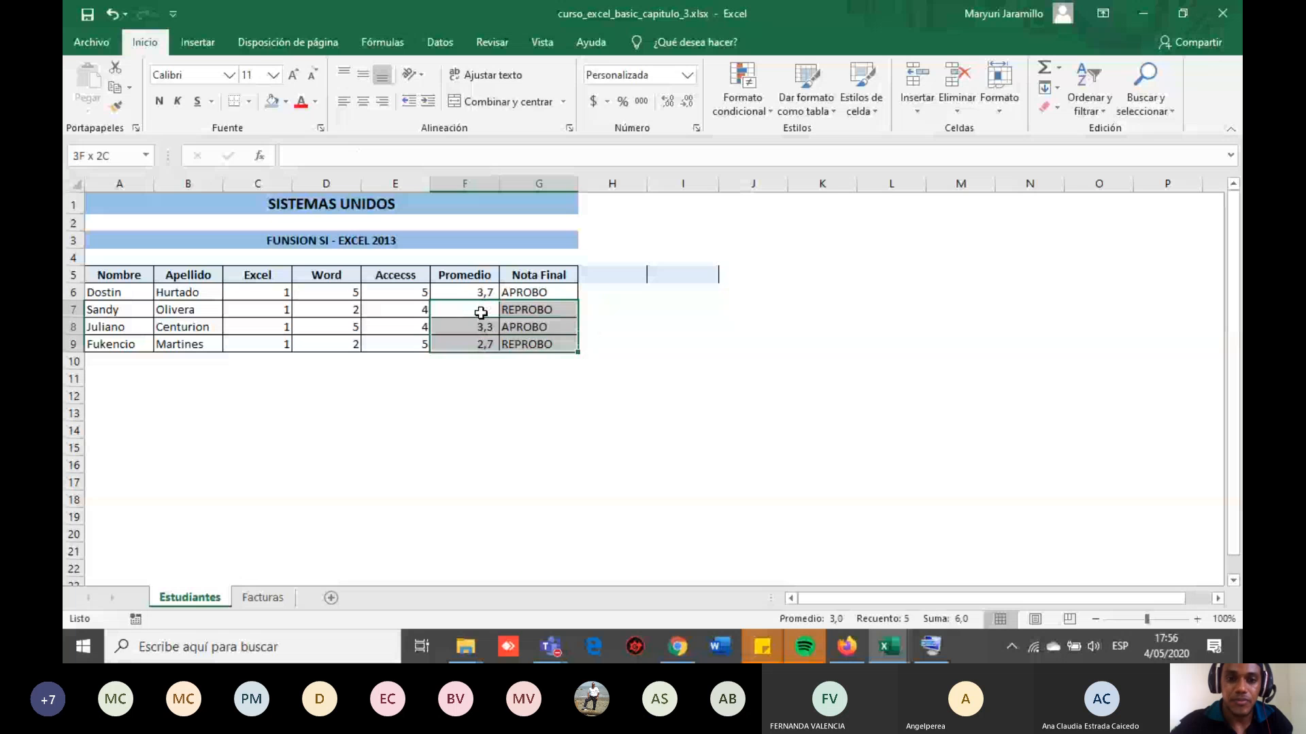
key("Delete")
Examine the sheet's two title rows and the Nombre and Apellido entries of the first student.
left_click_drag(344, 327, 338, 342)
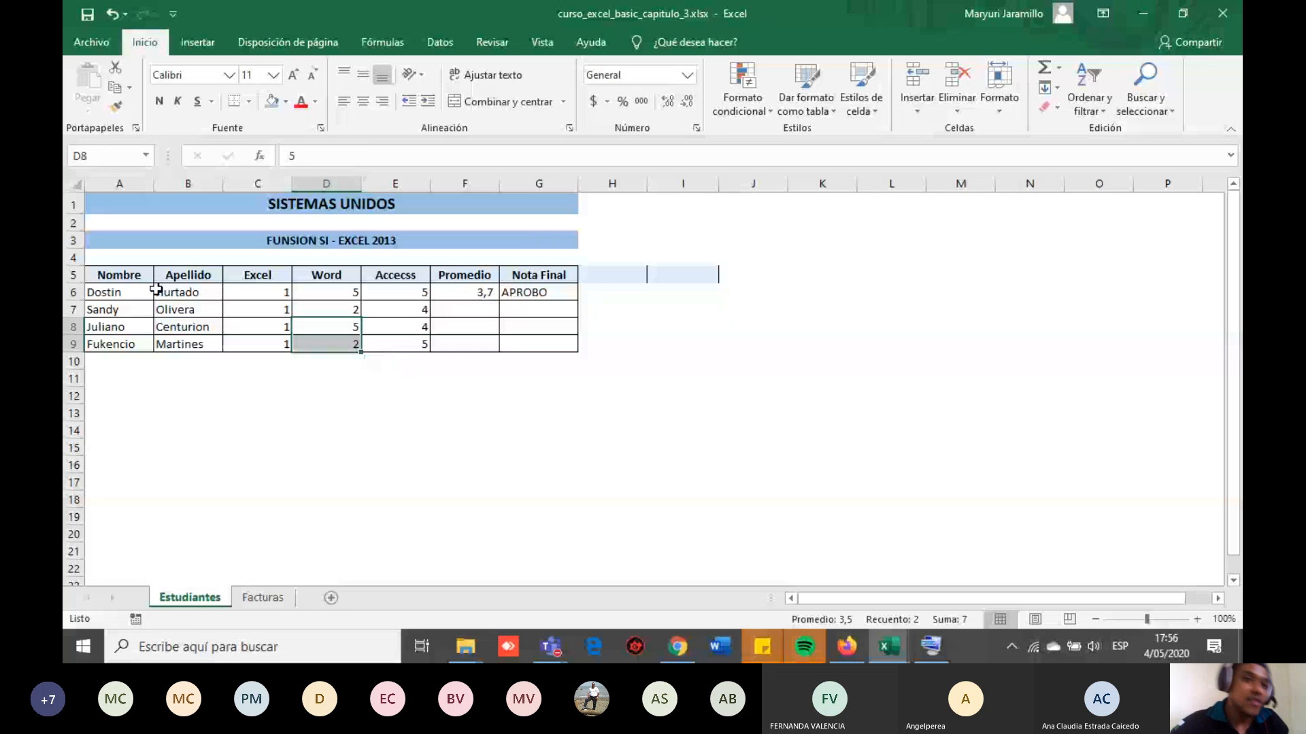
left_click(140, 273)
left_click(224, 198)
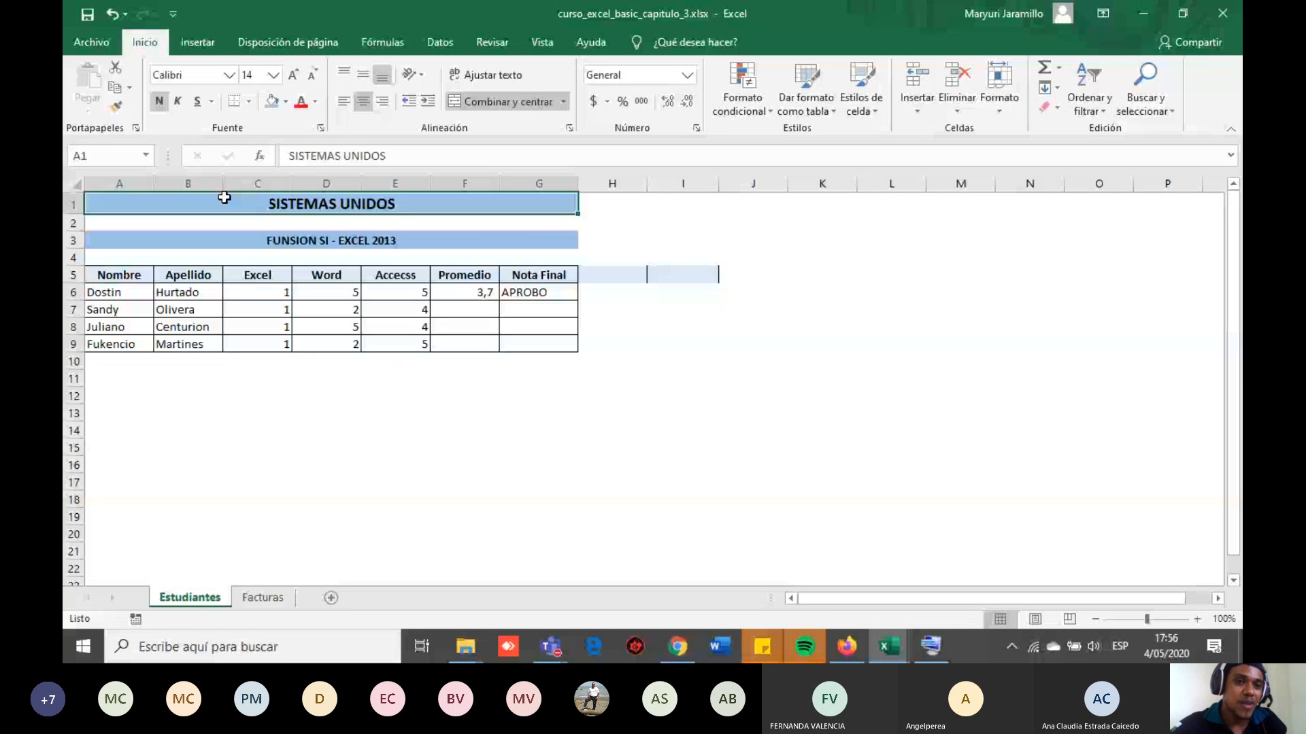
left_click(264, 243)
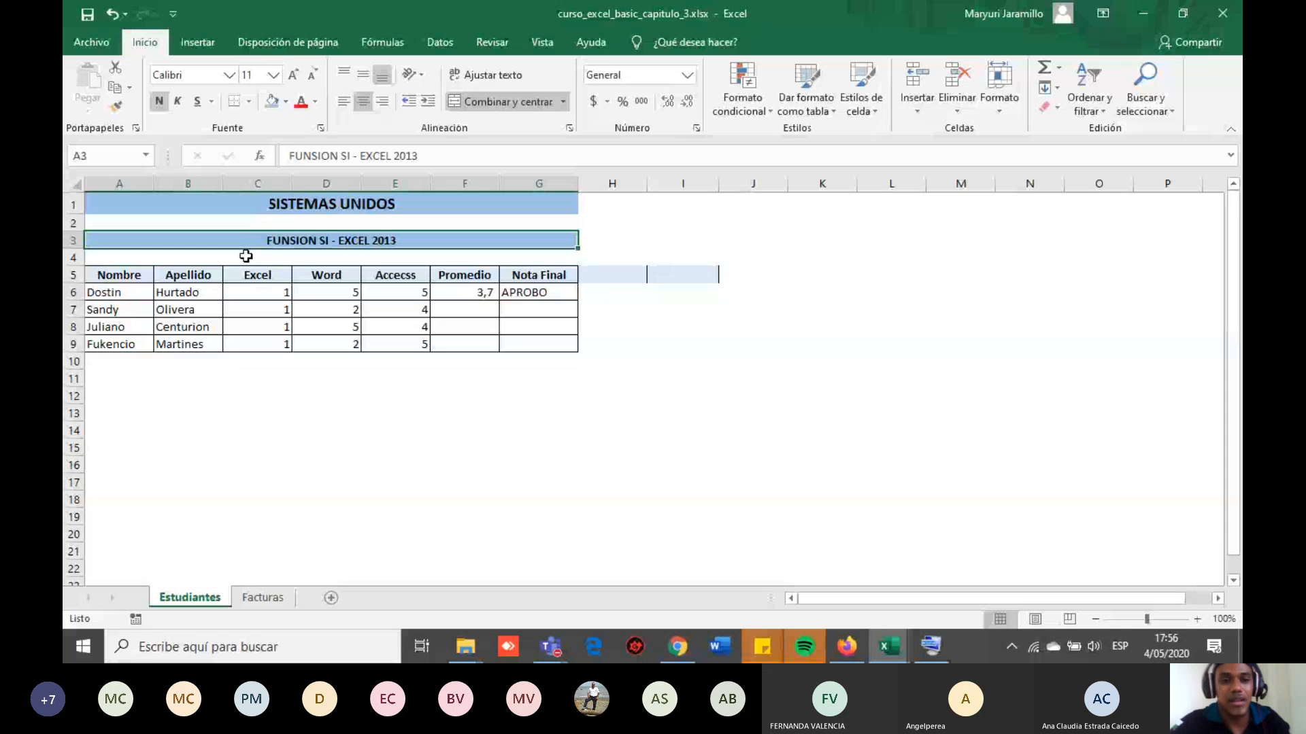
left_click(112, 277)
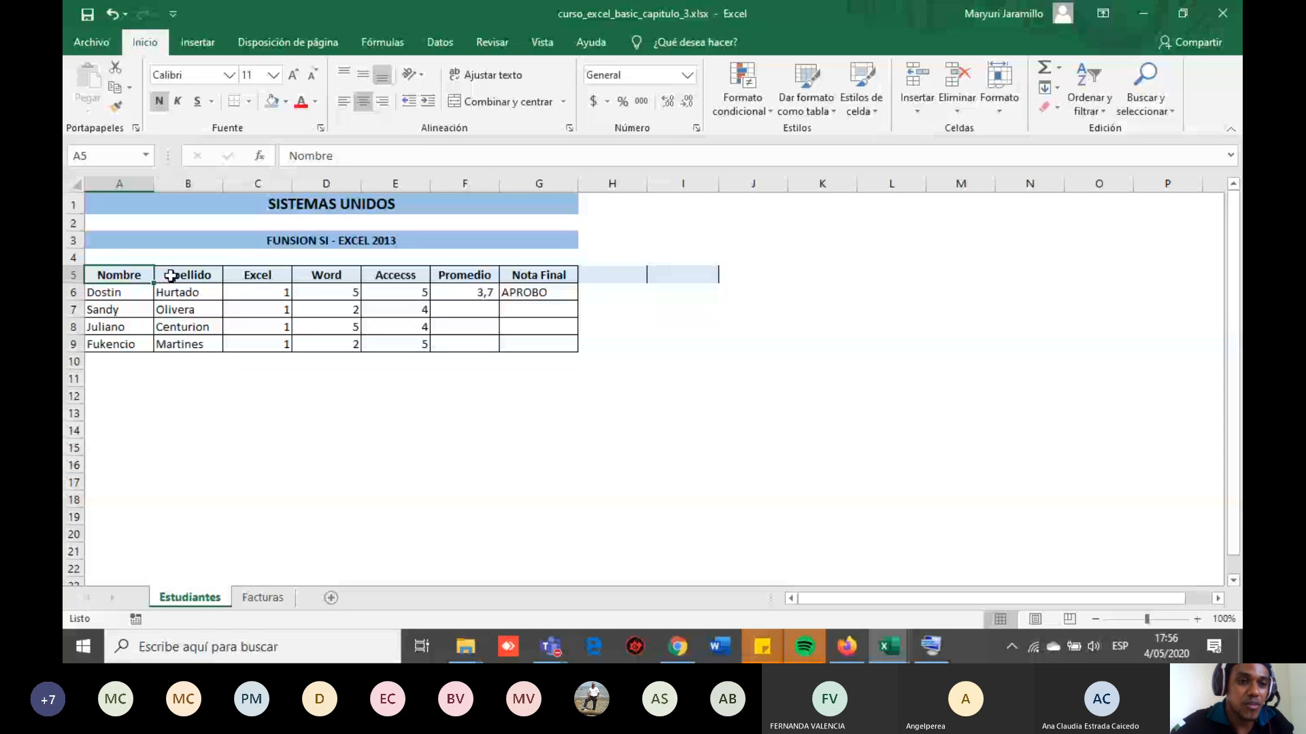
left_click(145, 292)
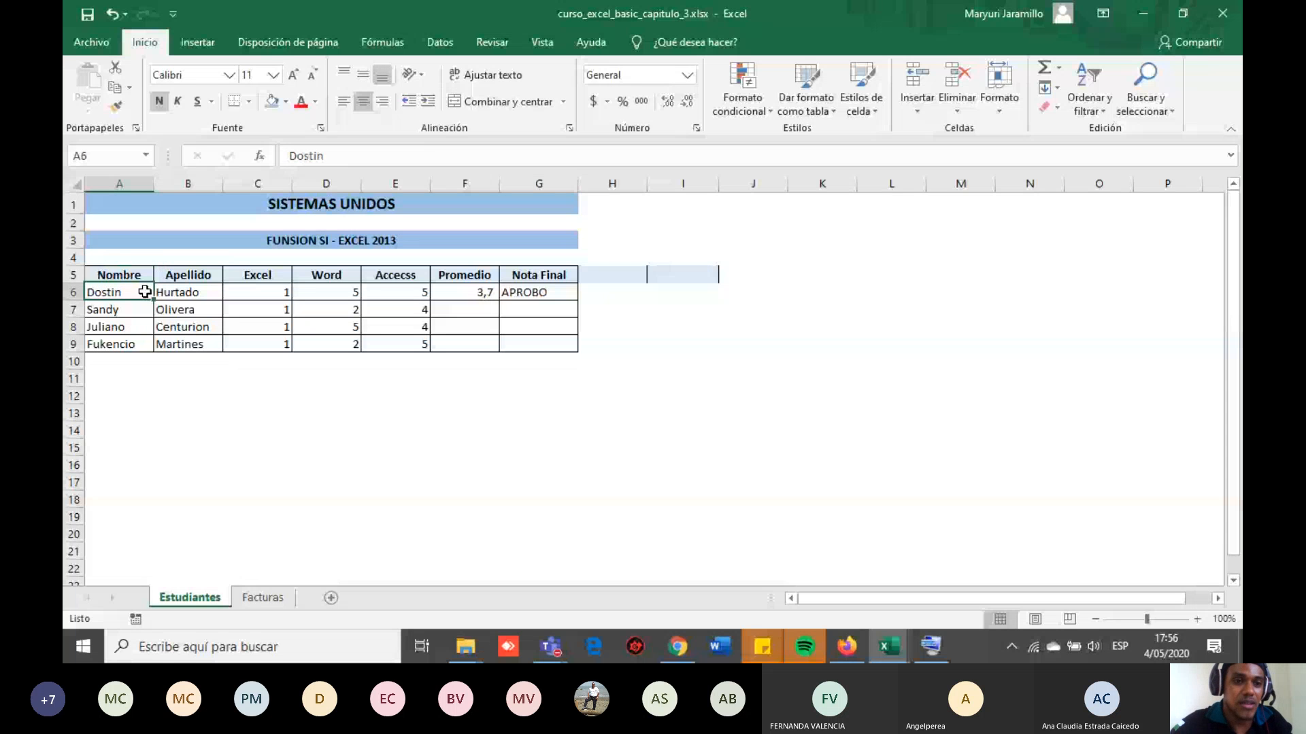
left_click(185, 291)
Examine the Excel, Word and Accecss course headers and the first student's Promedio and Nota Final formulas in F6 and G6.
left_click(269, 279)
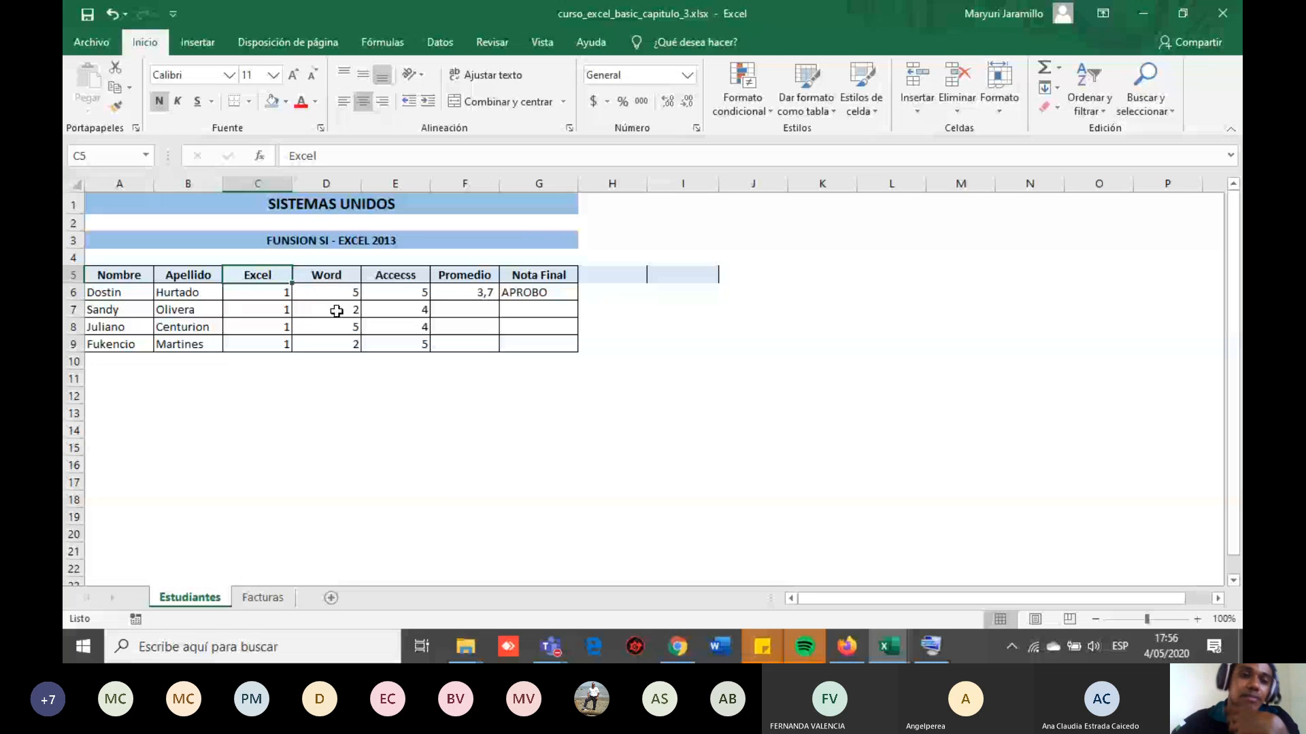
left_click(314, 276)
left_click(390, 280)
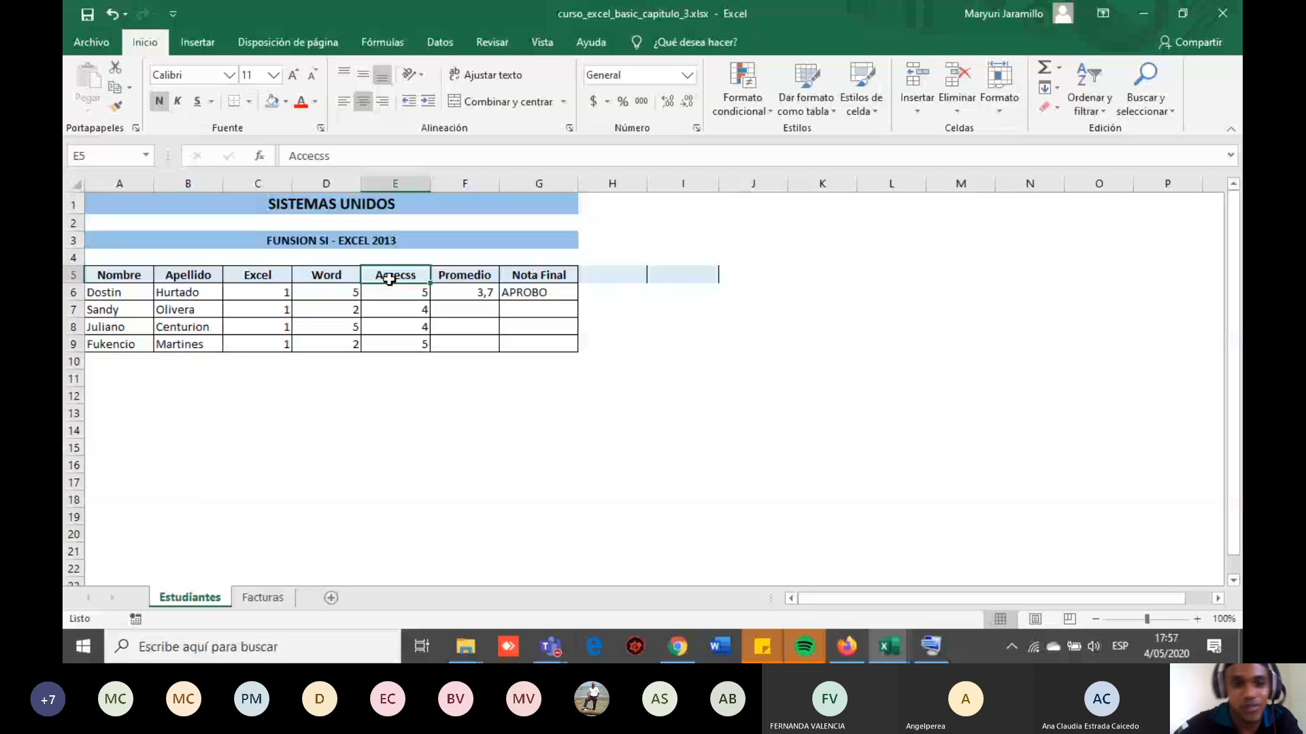
left_click(318, 278)
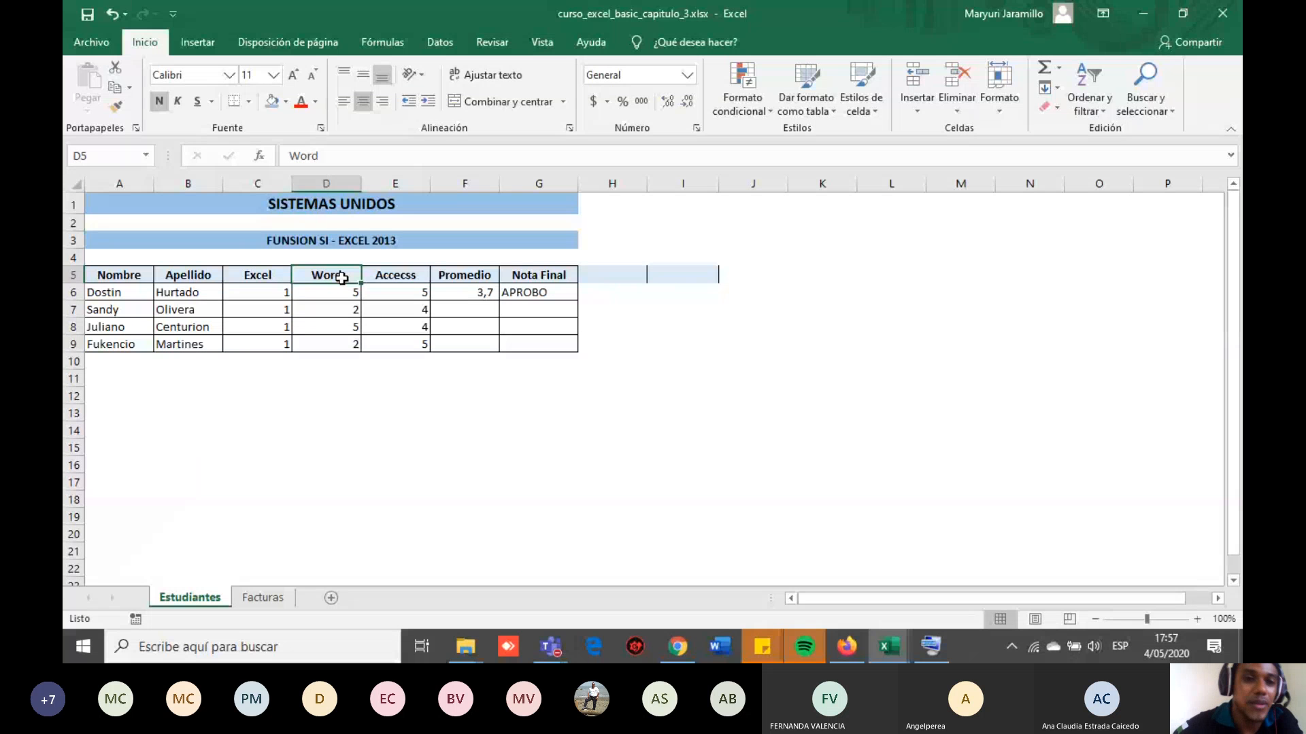
left_click(270, 281)
left_click(396, 276)
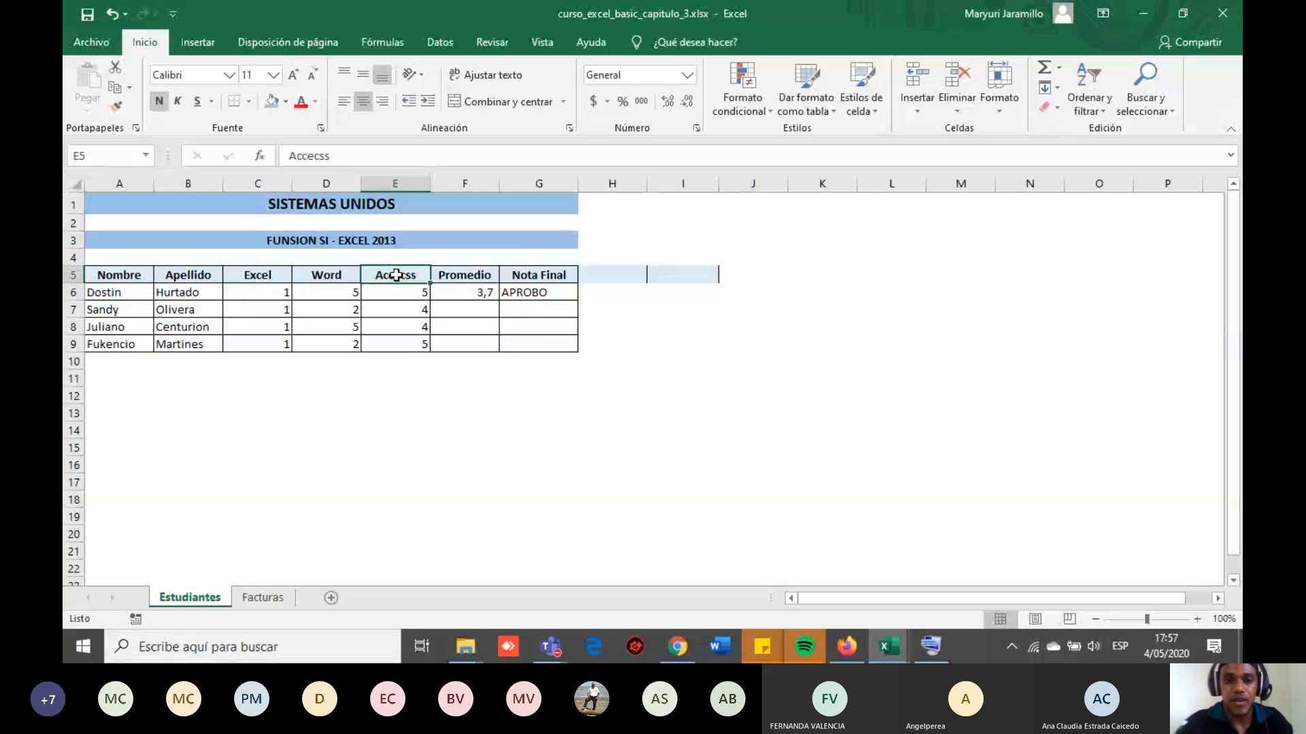
key("Down")
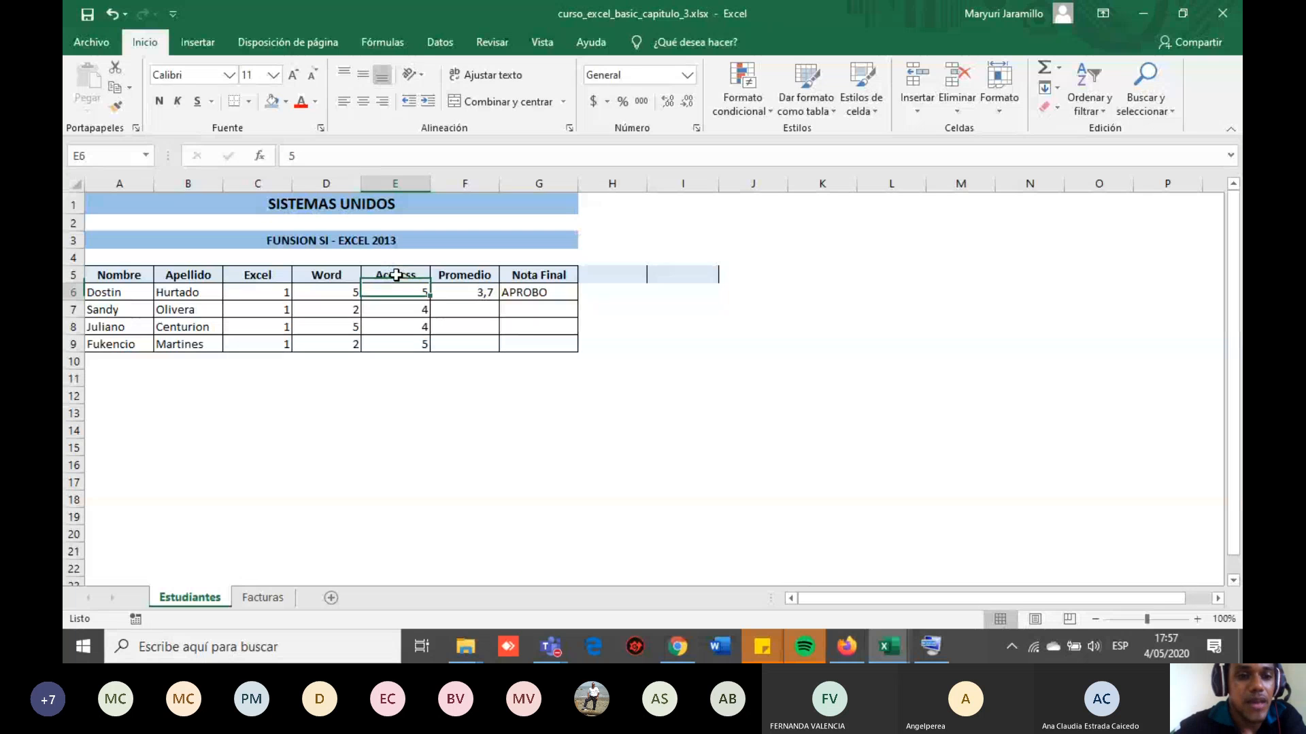
key("Right")
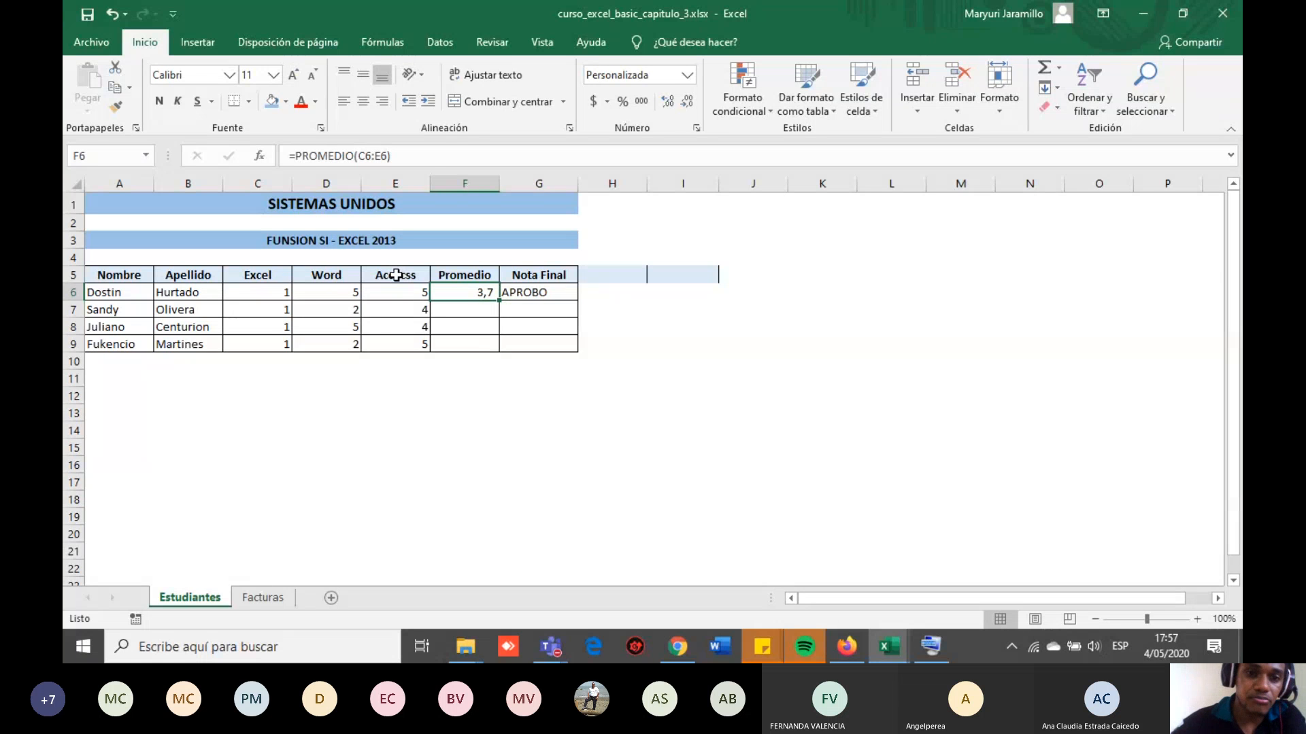
key("Right")
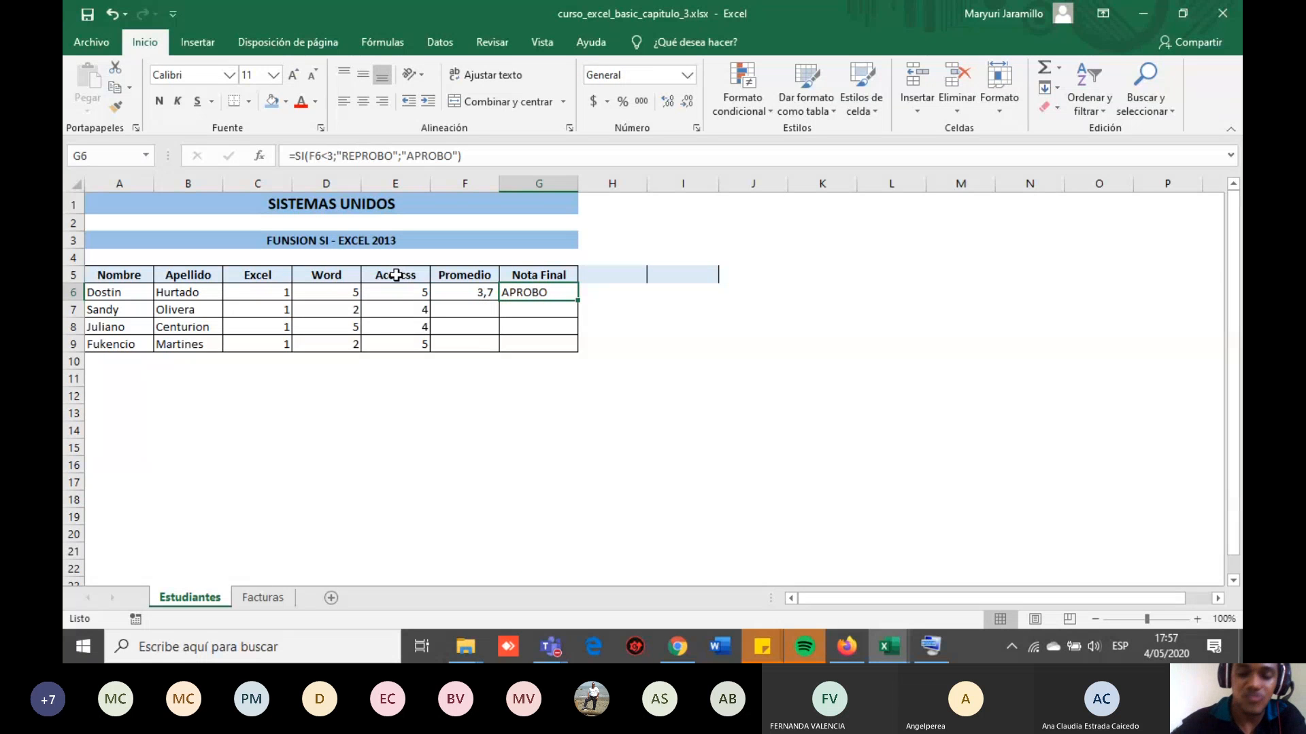
Start the formula =PROMEDIO( in F7, comparing the descriptions of the PROMEDIO and PROMEDIO.SI functions.
key("Left")
key("Down")
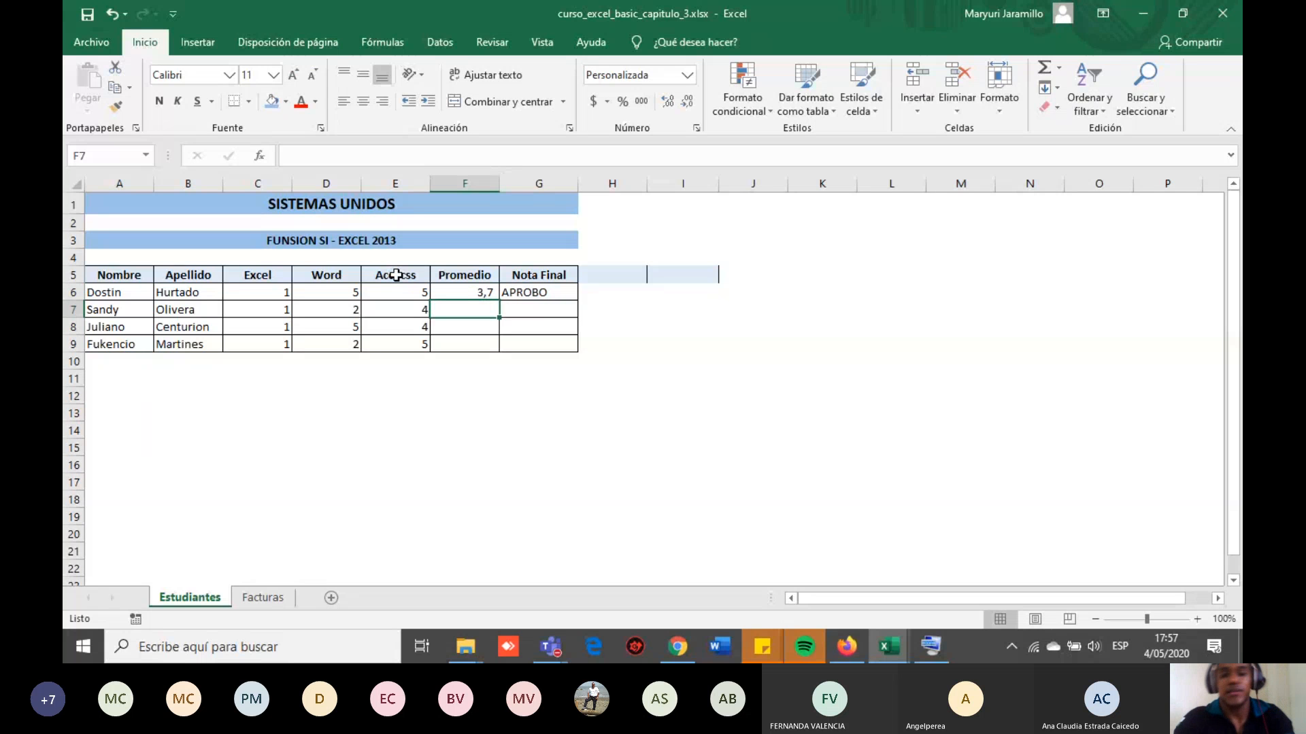
type("=")
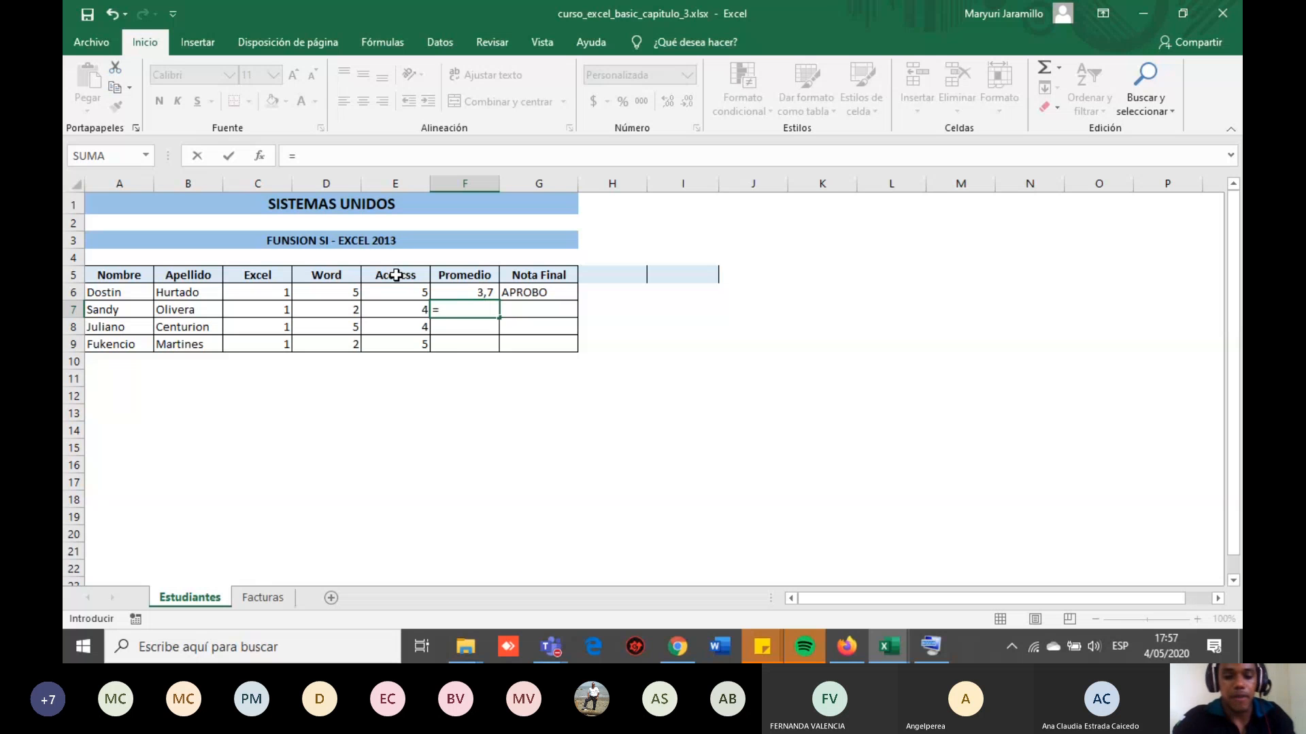
type("PROME")
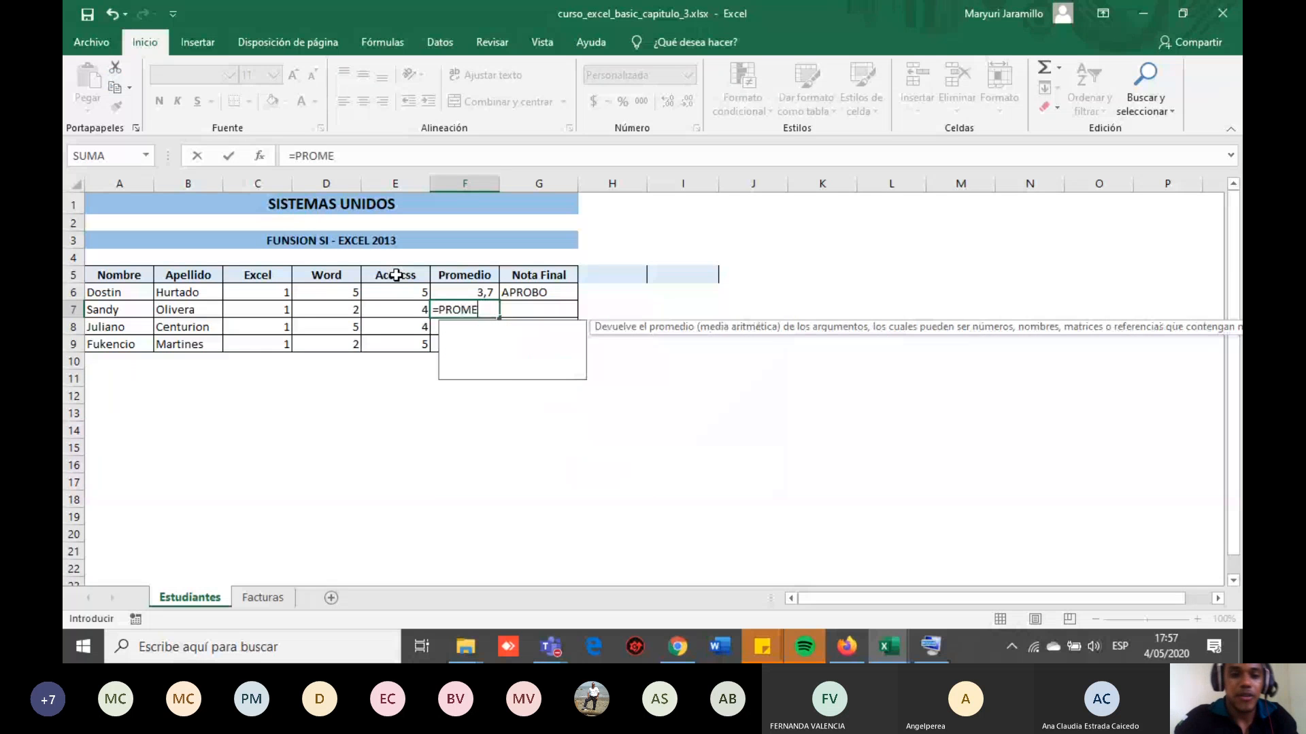
type("DIO")
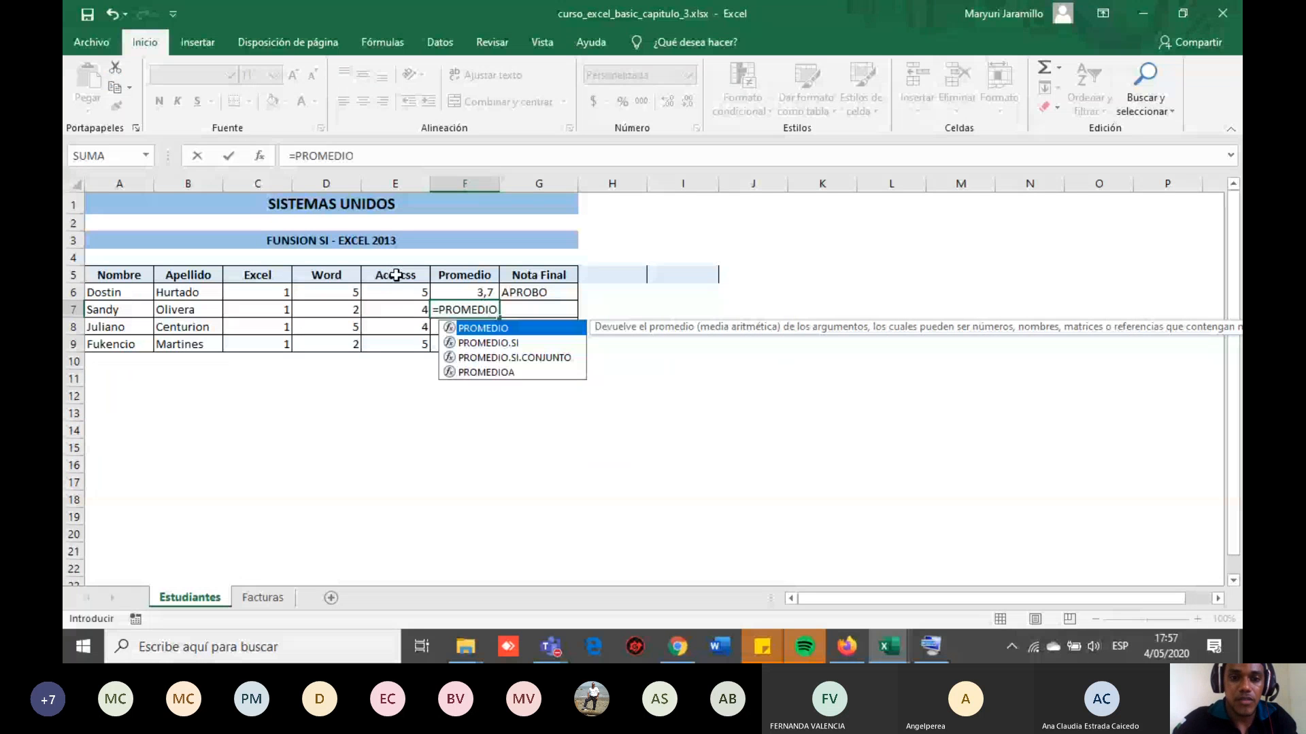
left_click(504, 344)
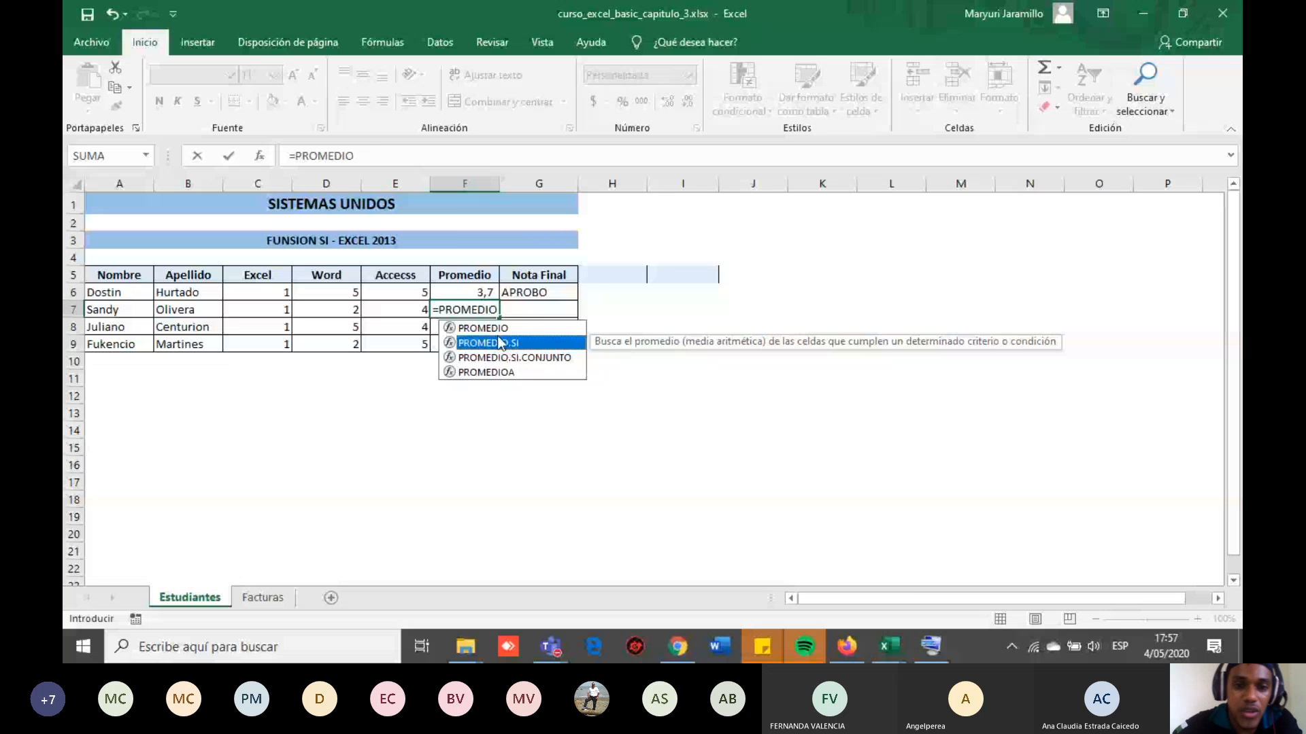
left_click(496, 330)
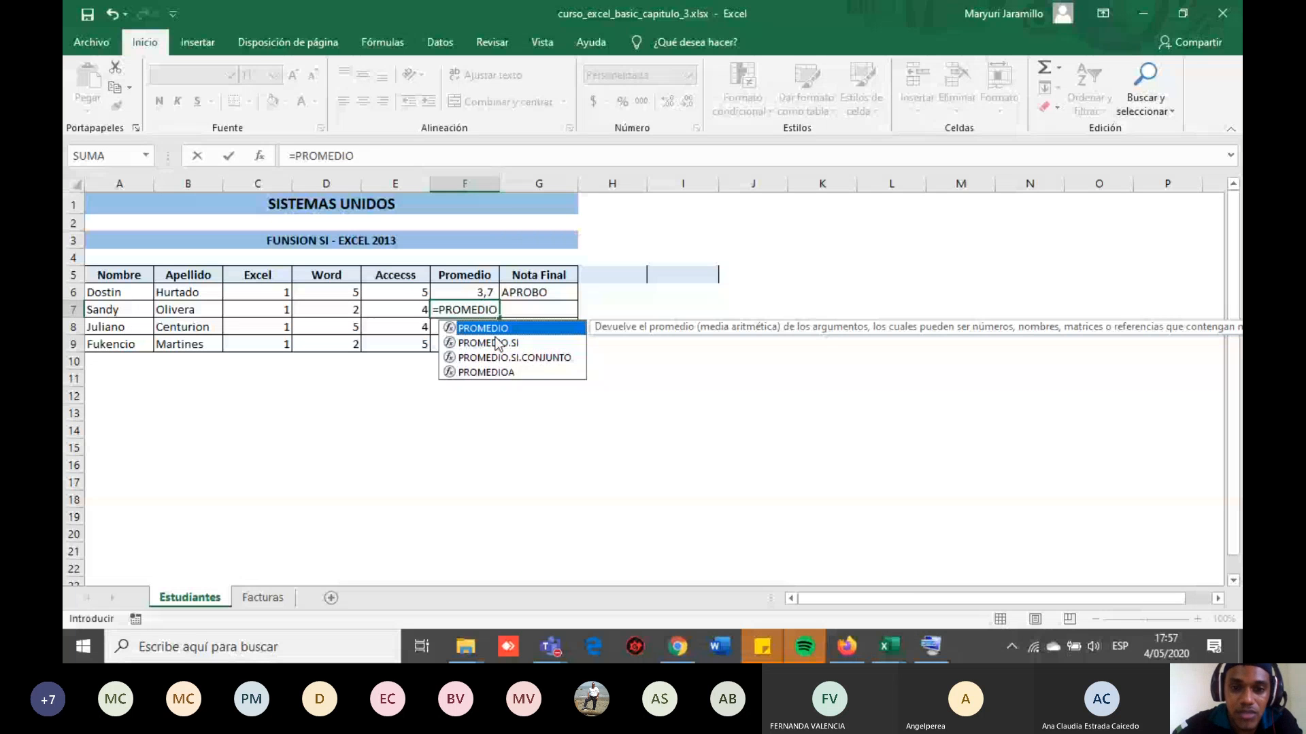
left_click(499, 342)
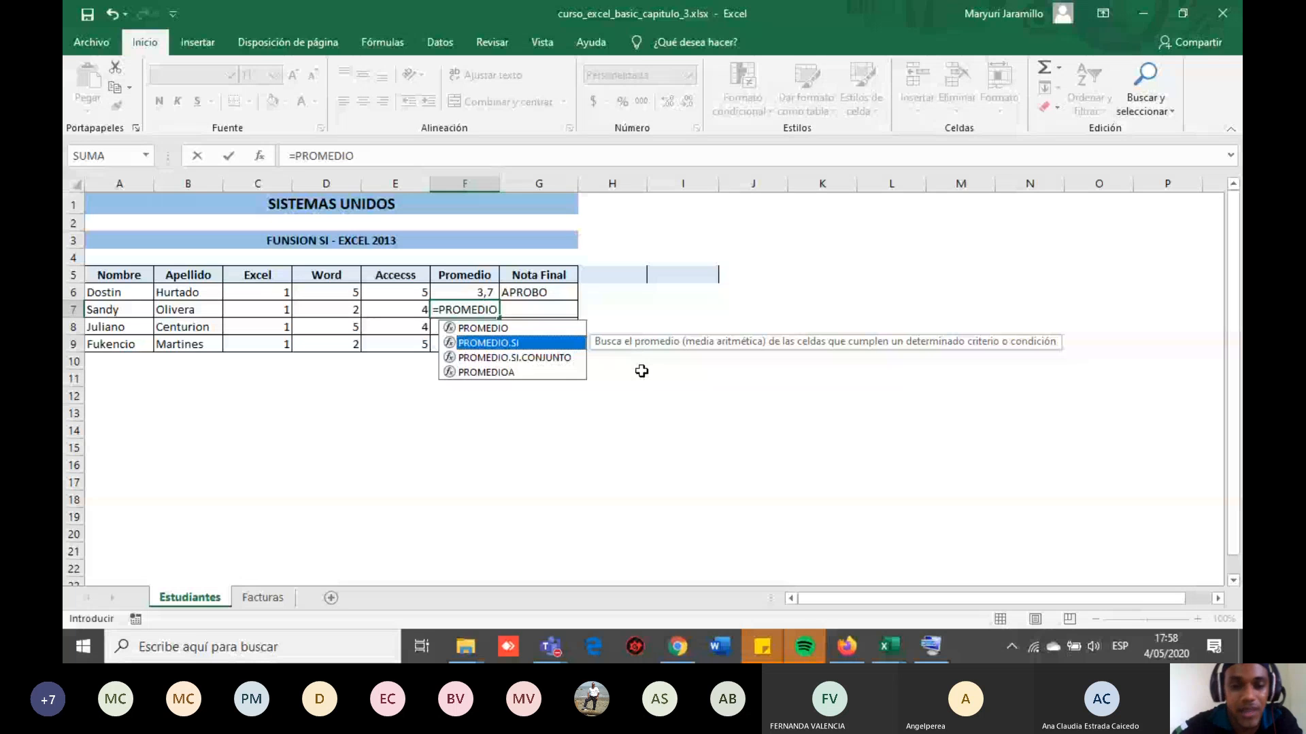
left_click(504, 330)
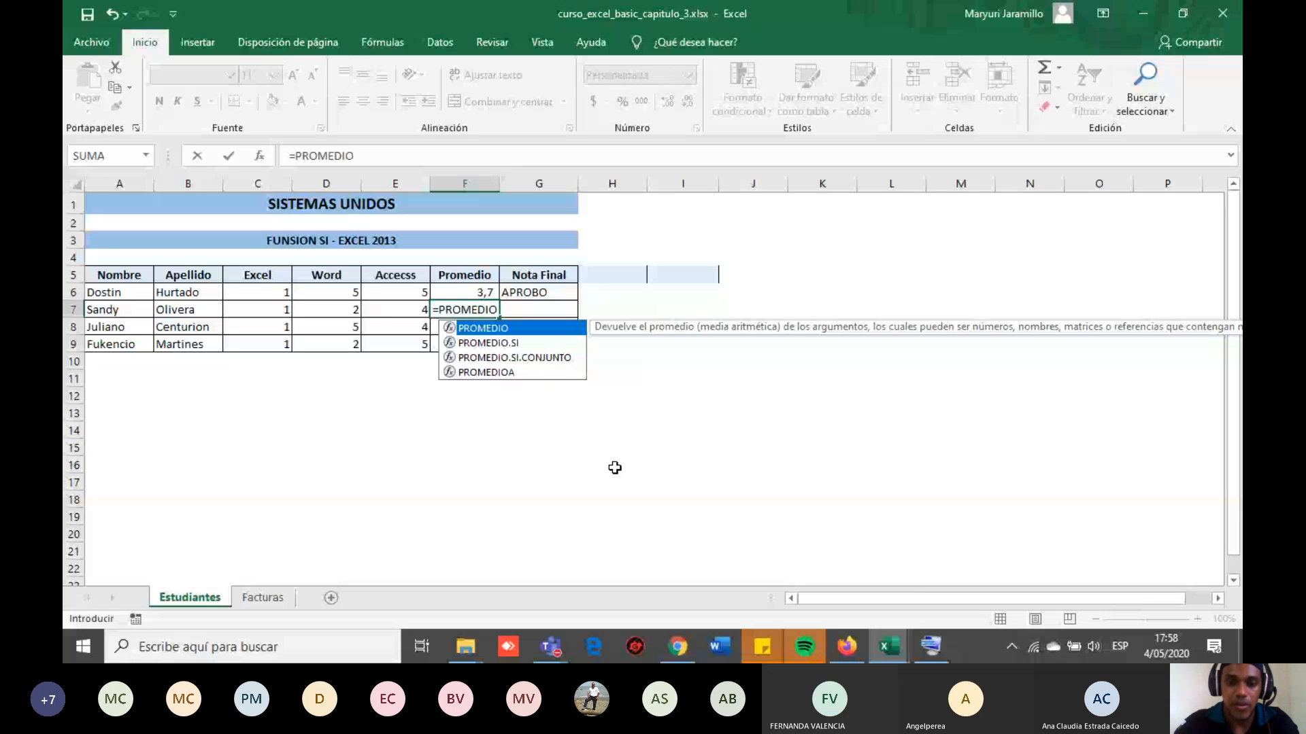
type("(")
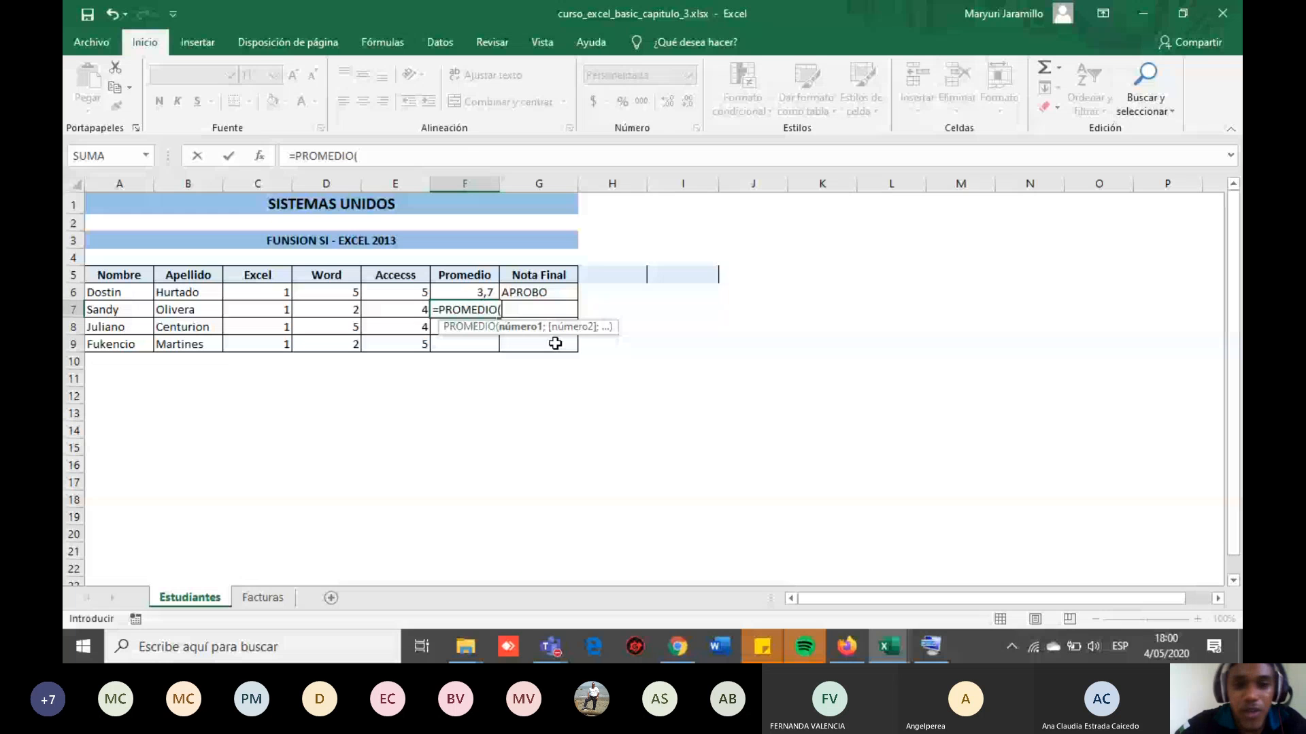
Complete the formula in F7 as =PROMEDIO(C7:E7) to average the second student's three grades, and review its arguments.
left_click(274, 310)
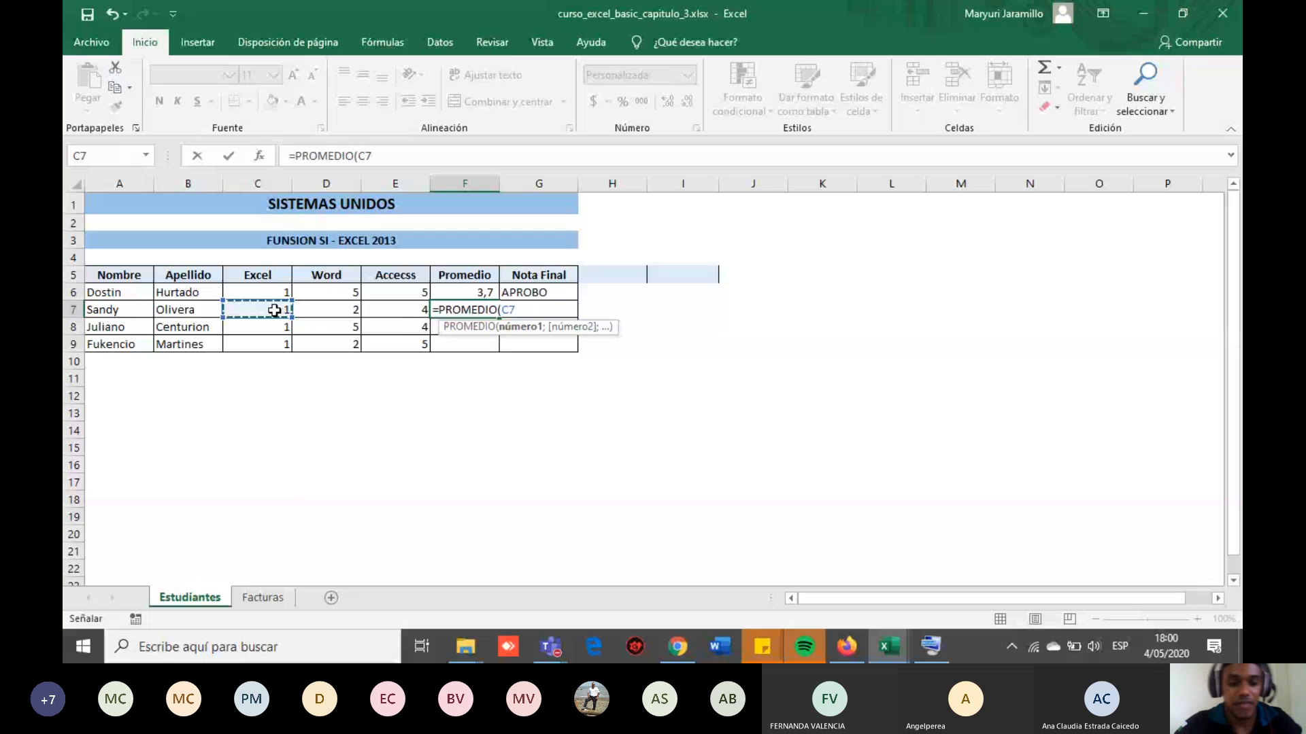
left_click_drag(274, 310, 375, 311)
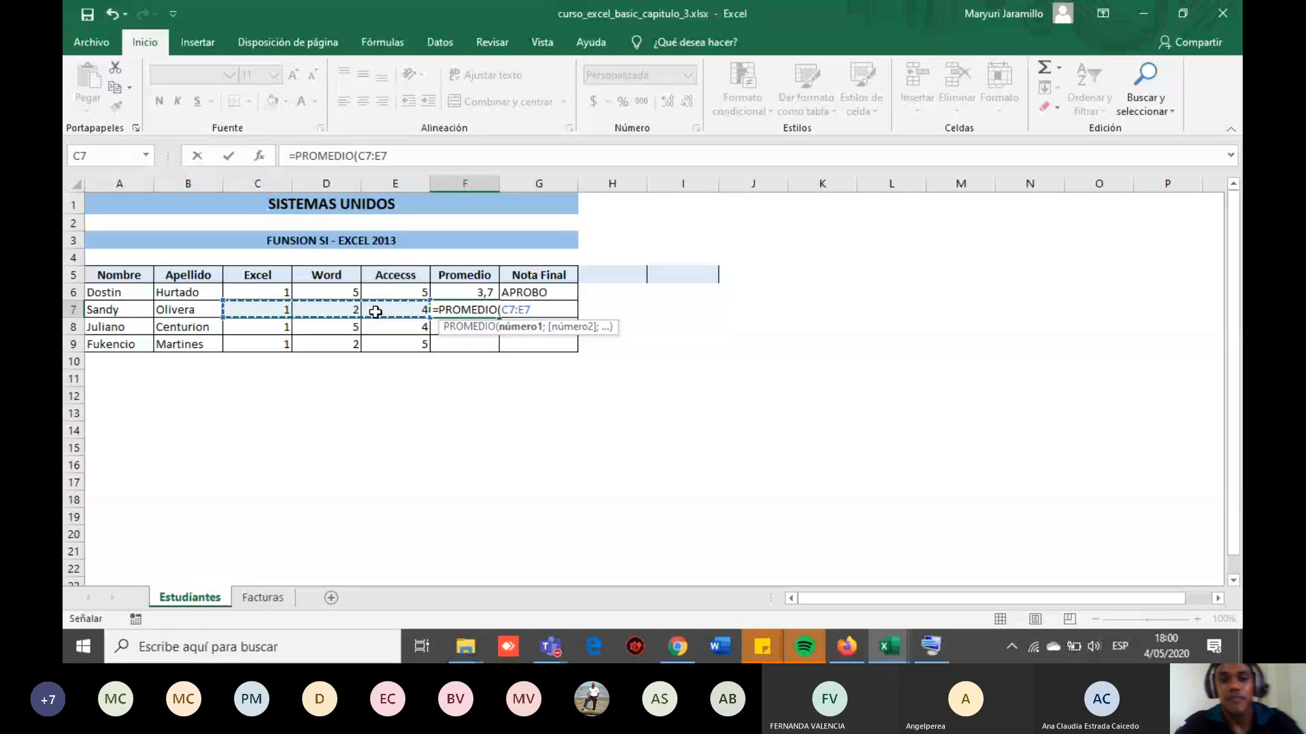
type(")")
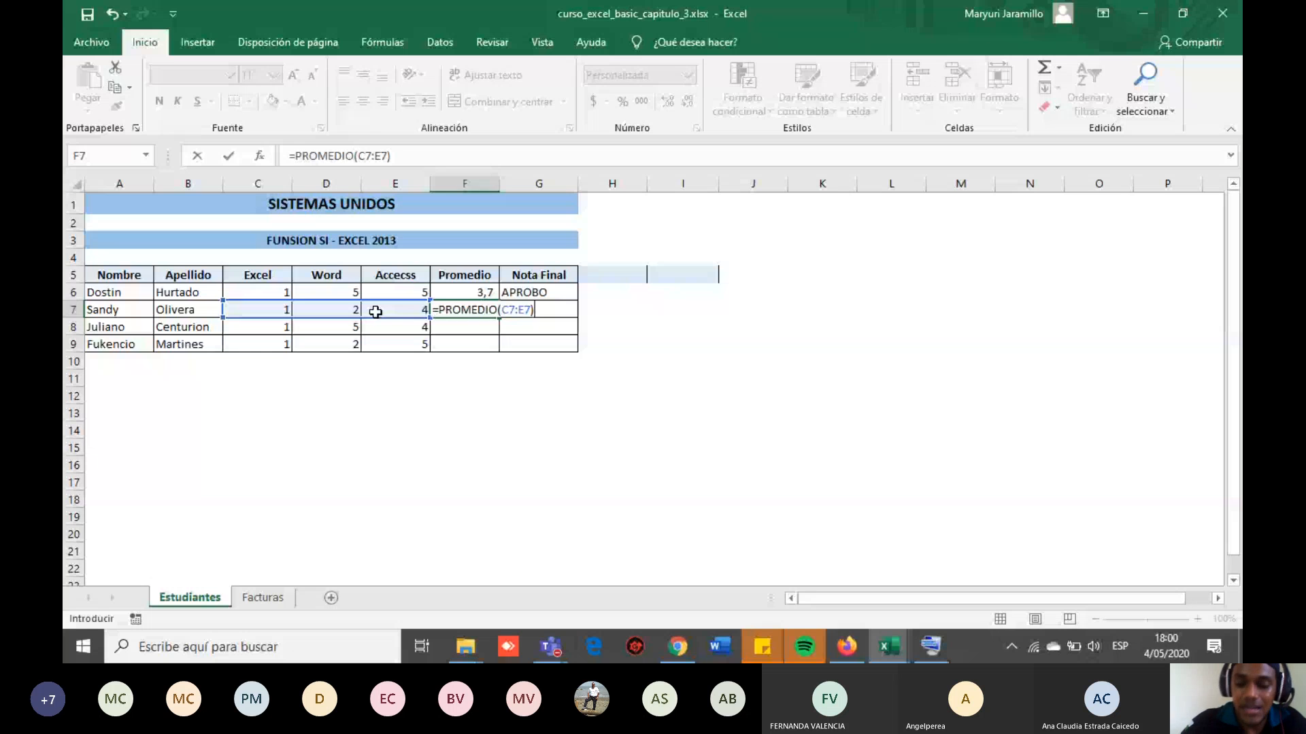
key("ctrl+Return")
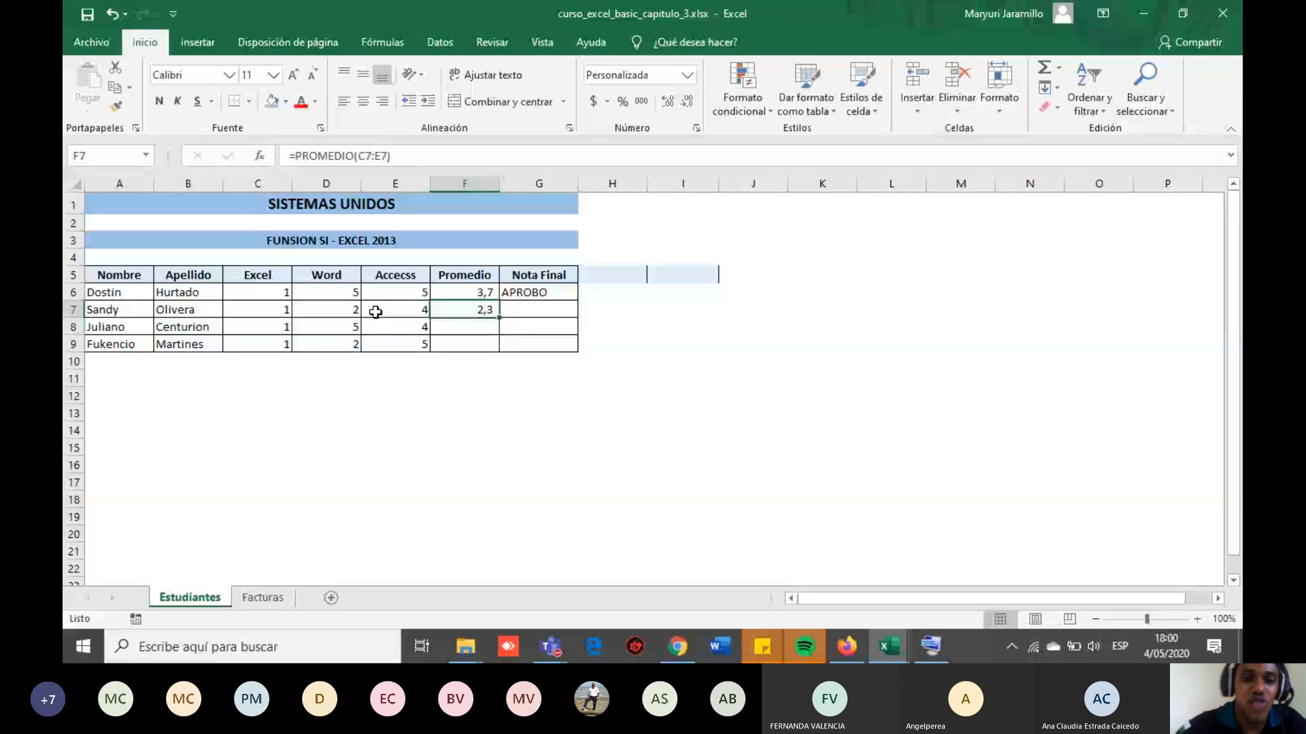
double_click(465, 310)
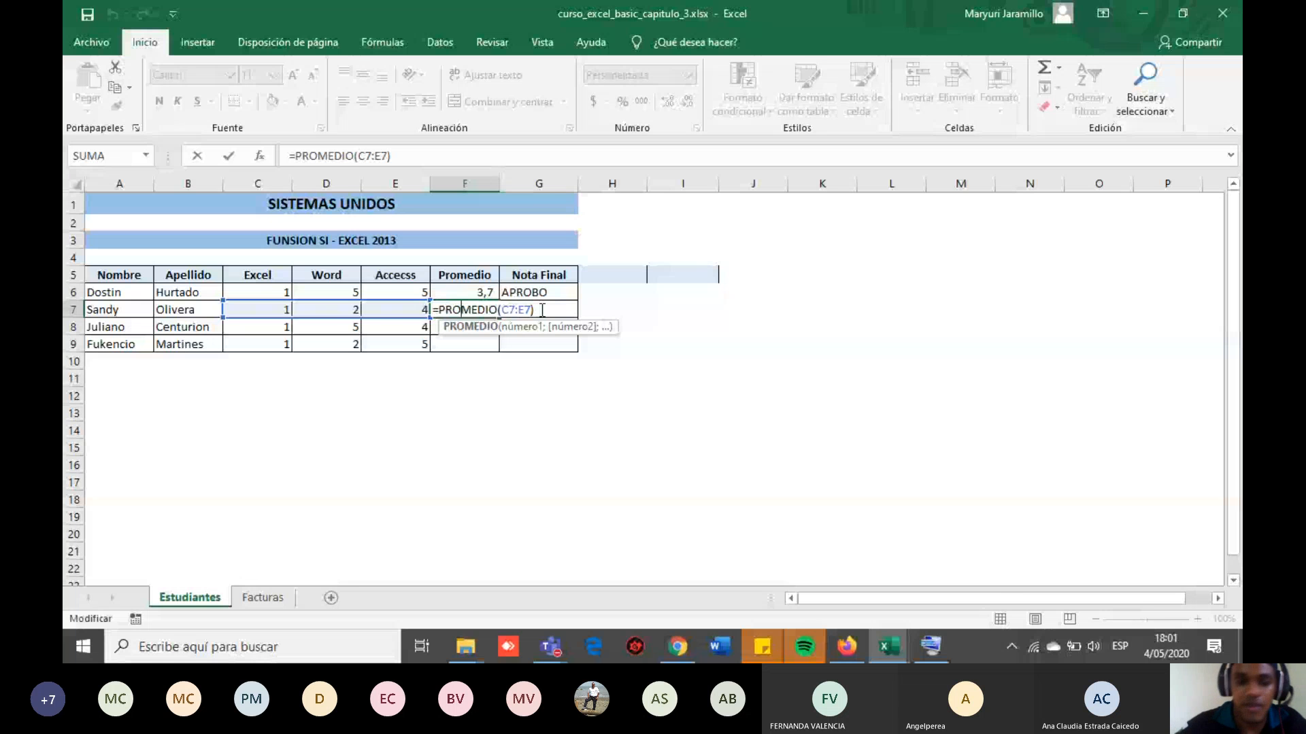
key("Return")
left_click(472, 311)
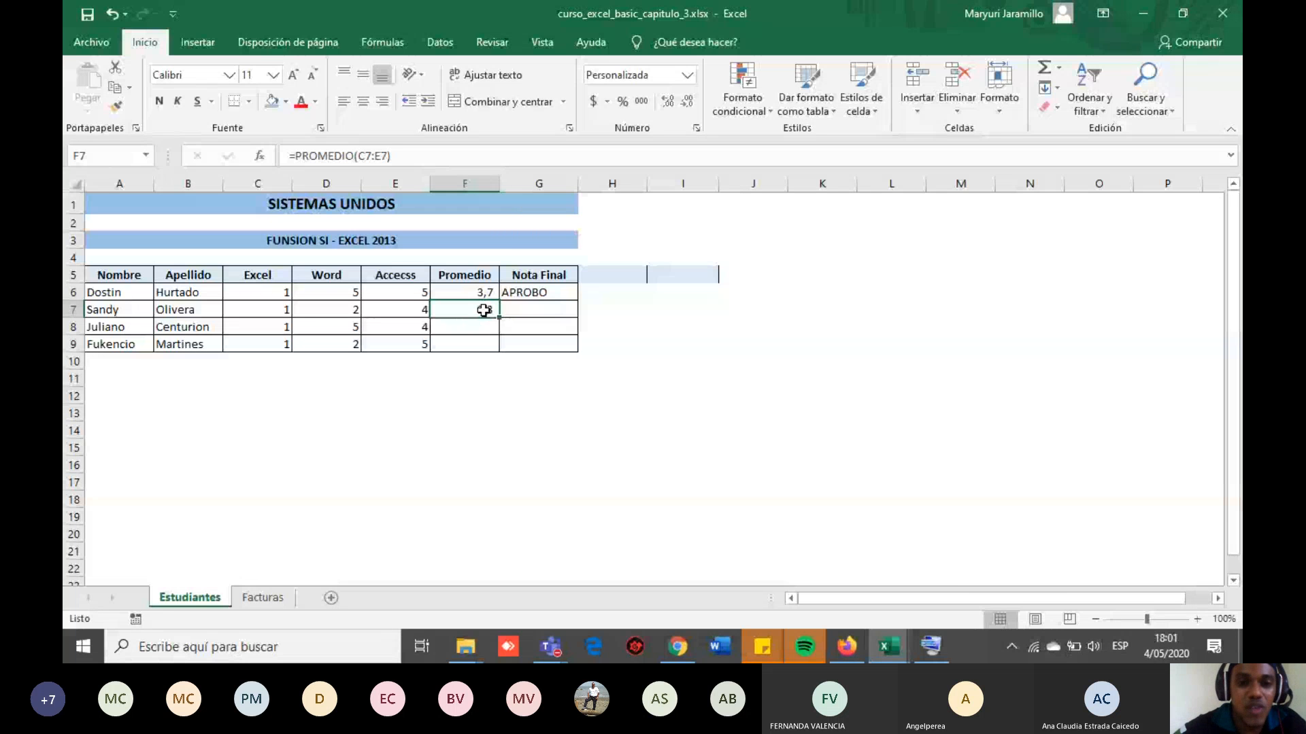
Enter the manual average formula =(C7+D7+E7)/3 in H7 for the second student's three grades.
left_click(602, 310)
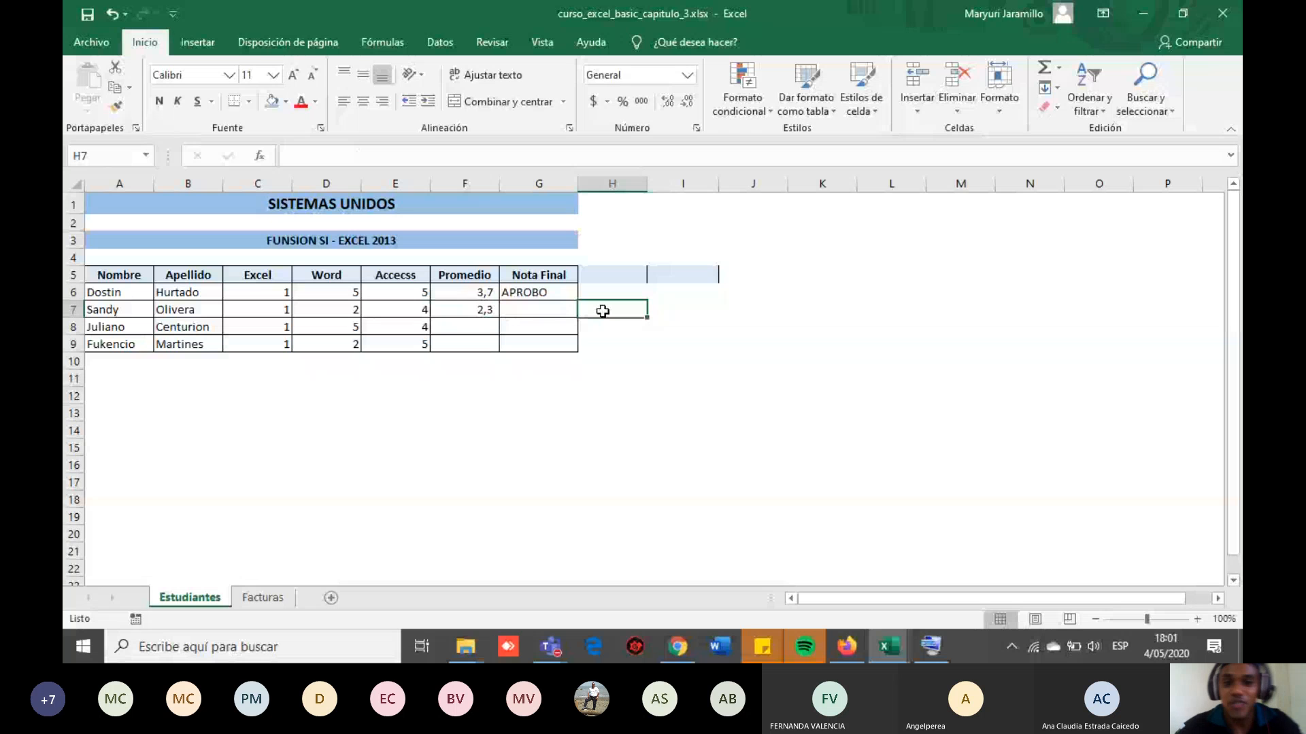
type("=")
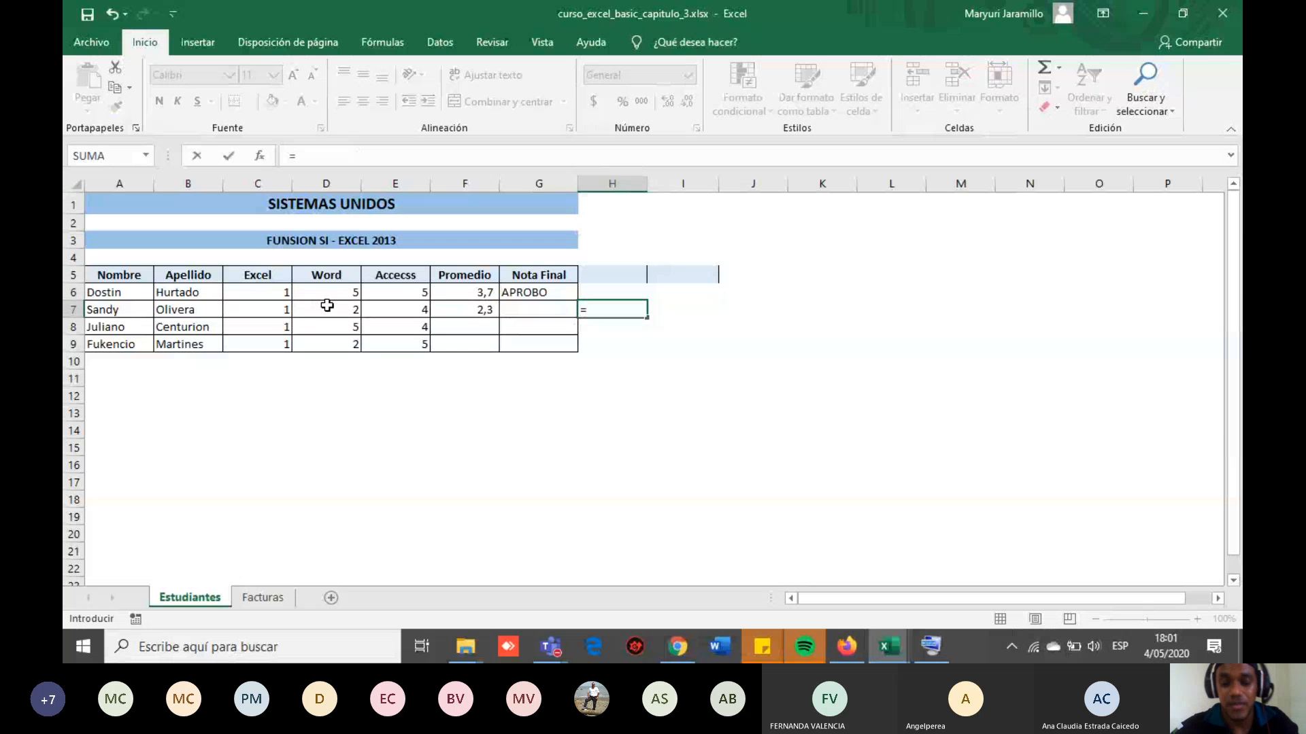
type("(")
left_click(279, 310)
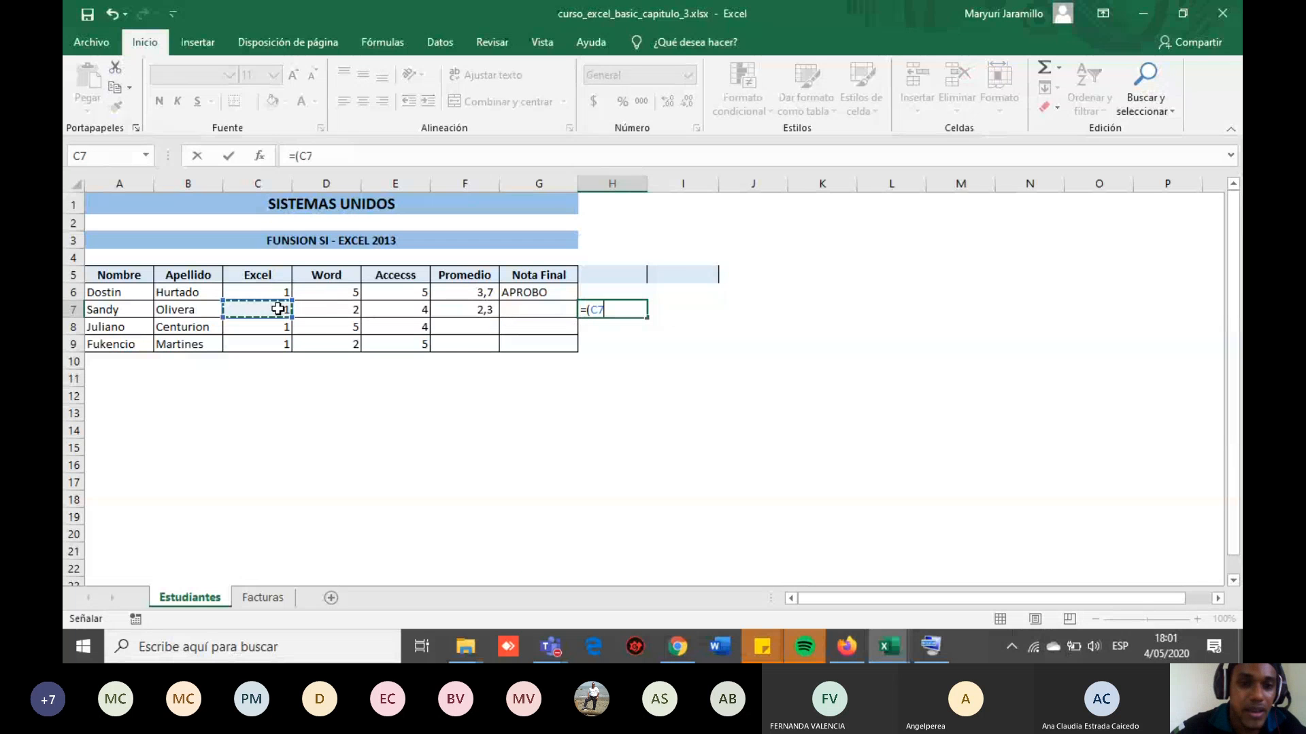
type("+")
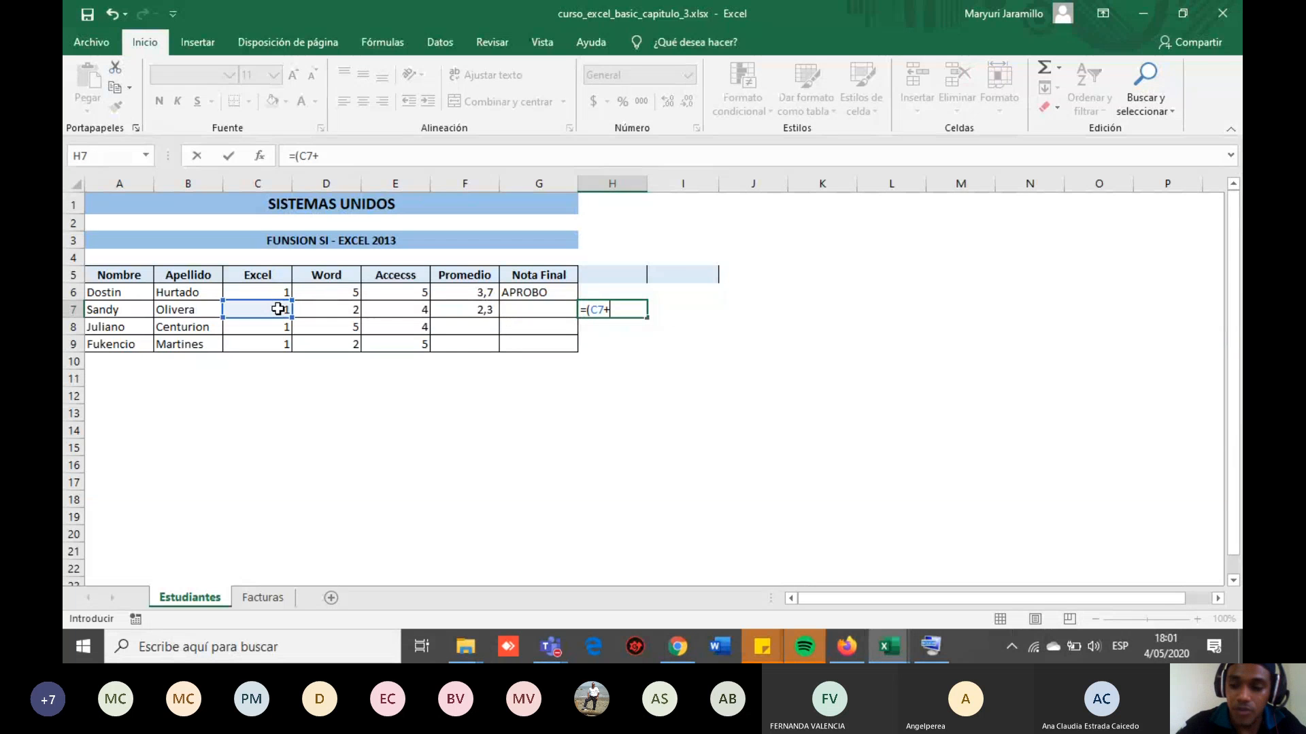
left_click(315, 312)
type("+")
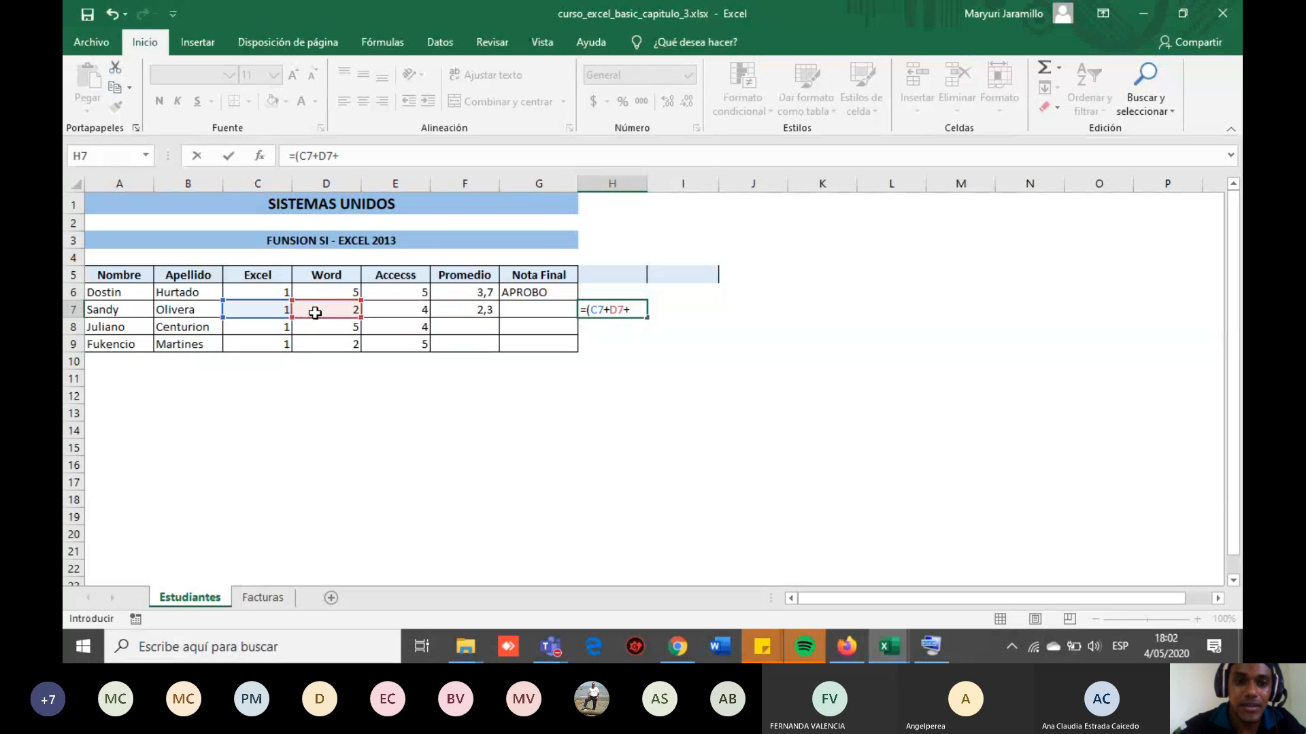
left_click(384, 315)
type(")")
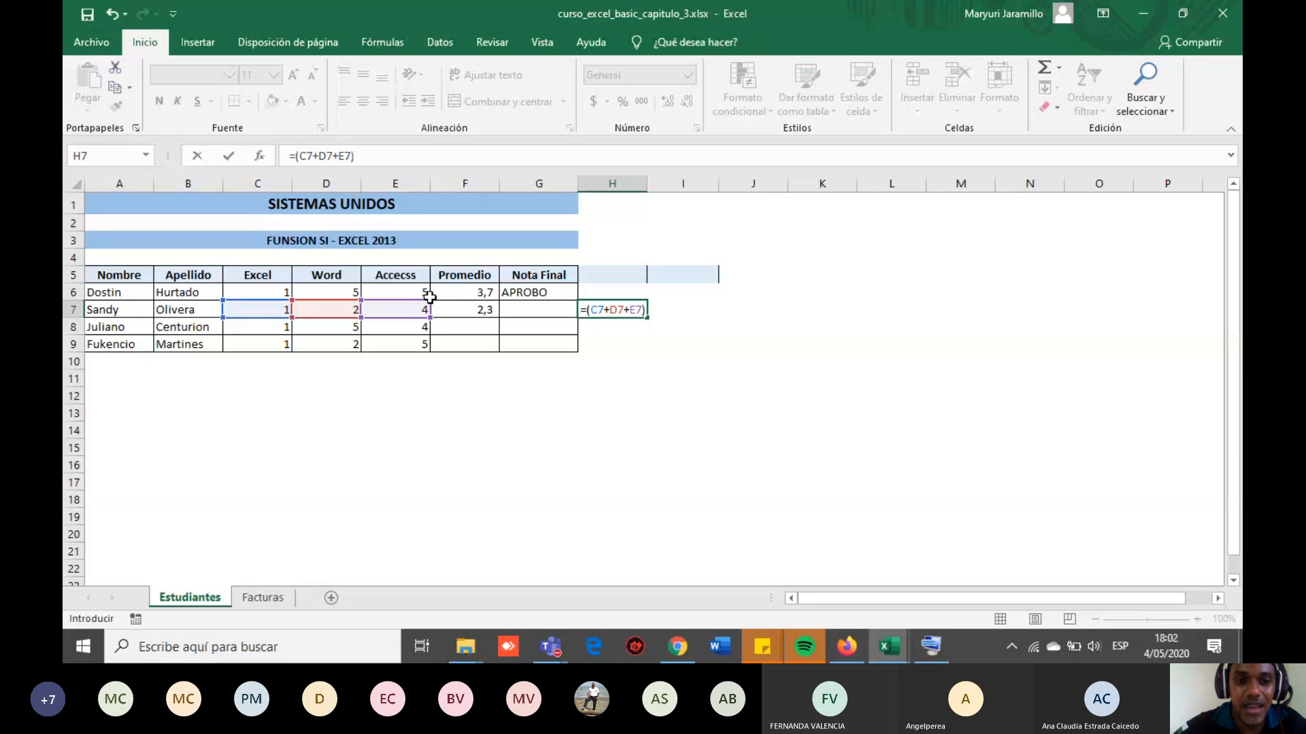
type("/3")
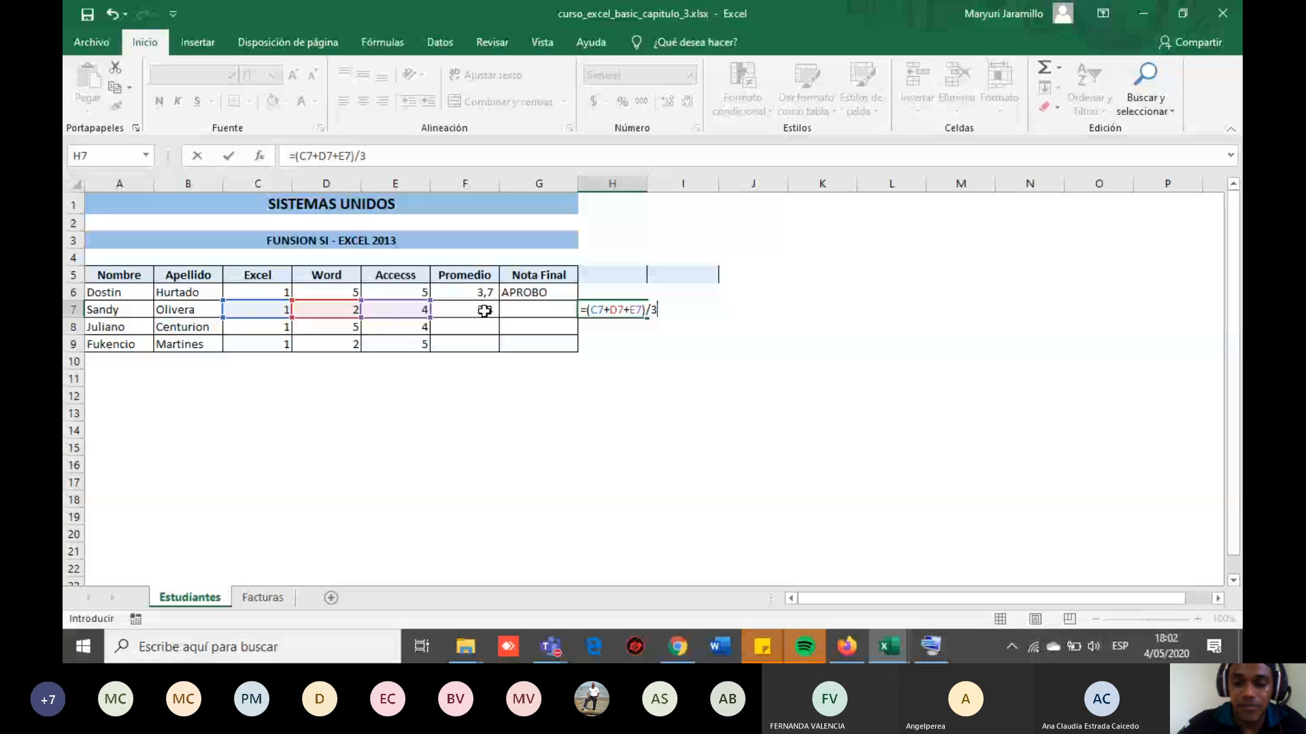
key("Return")
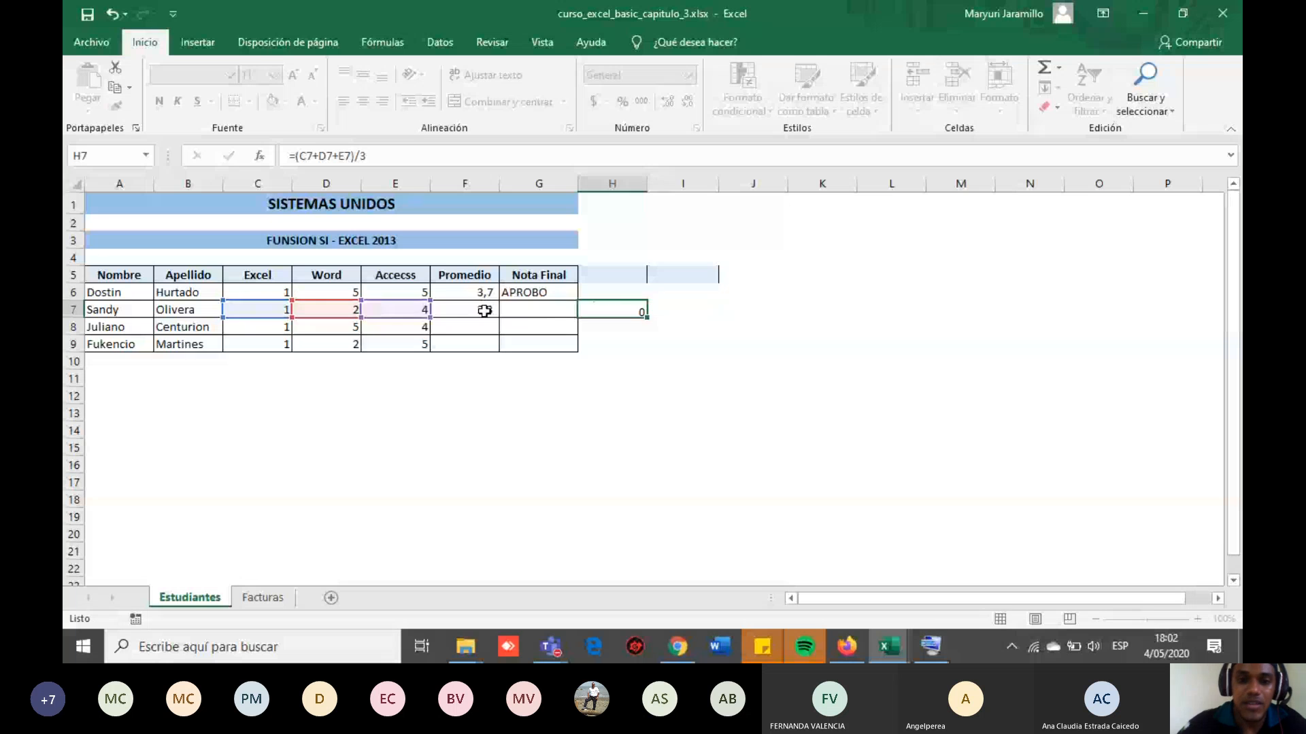
Reduce the manual average in H7 to one decimal and compare it with the PROMEDIO result in F7.
left_click(612, 308)
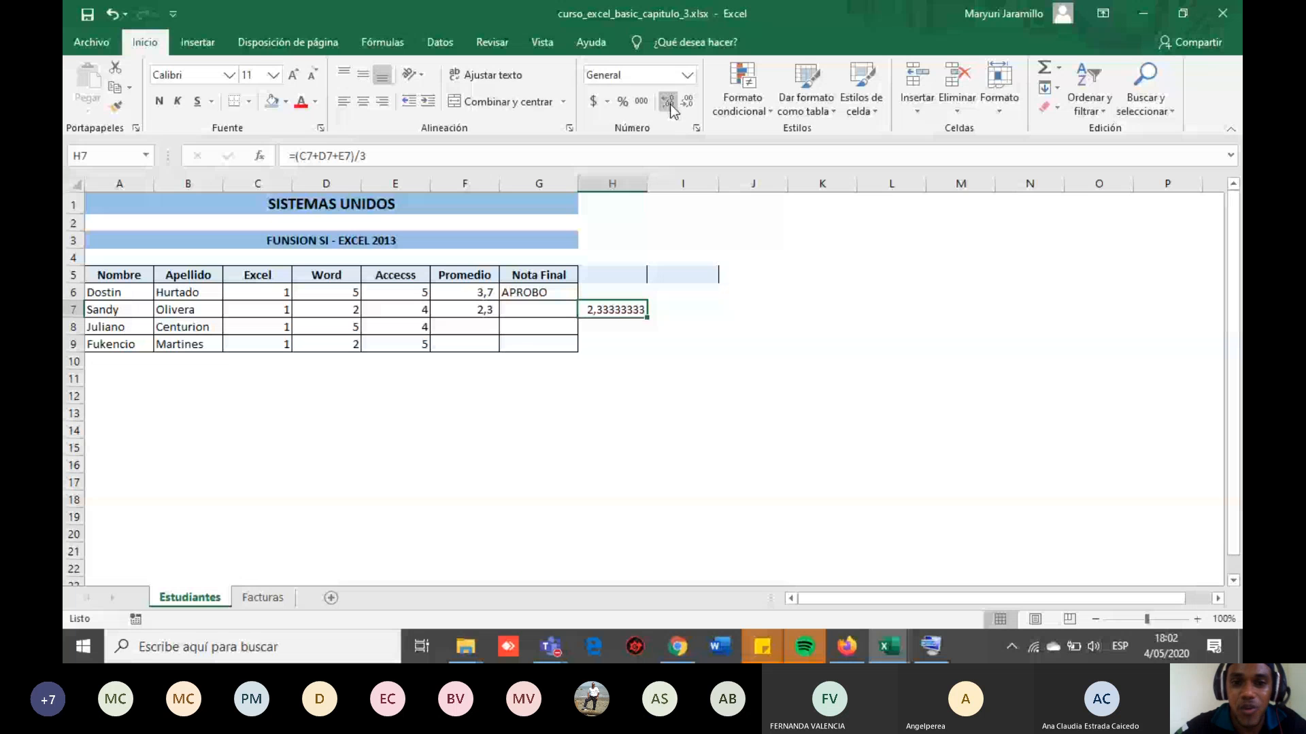
left_click(670, 103)
left_click(687, 102)
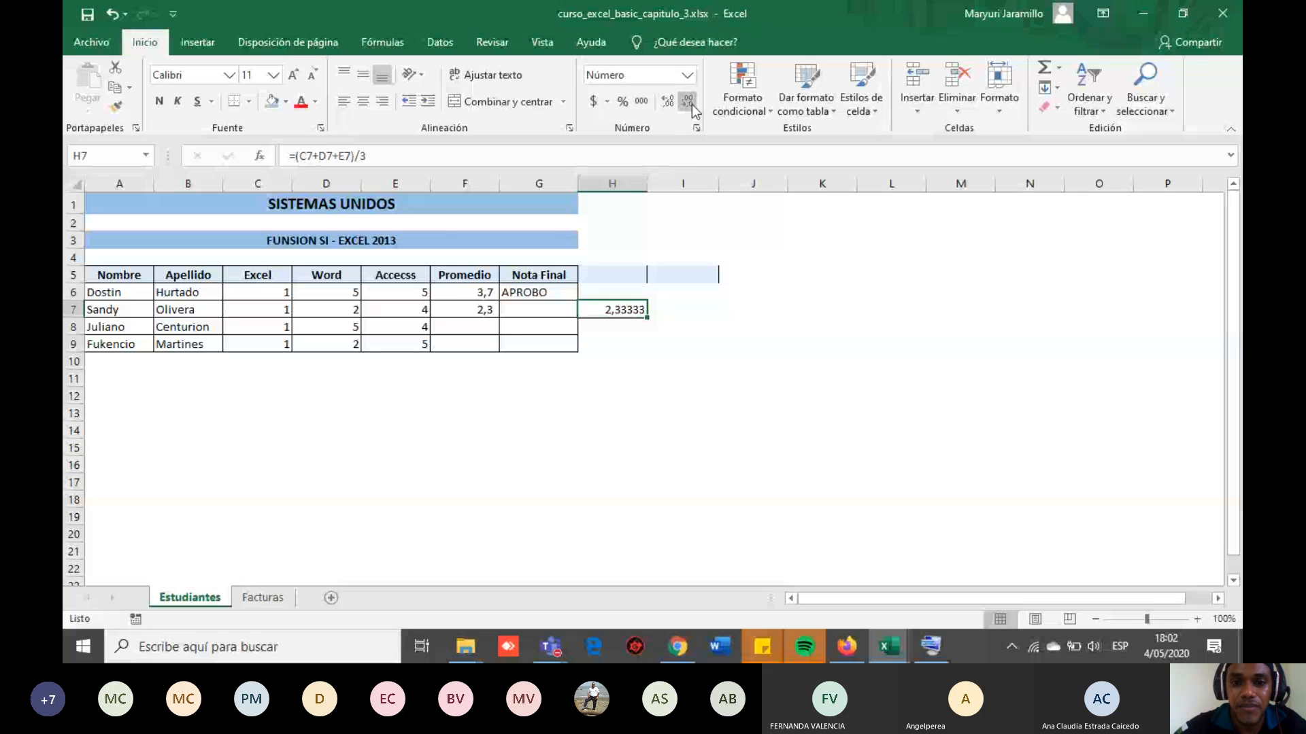
left_click(687, 102)
left_click(687, 102)
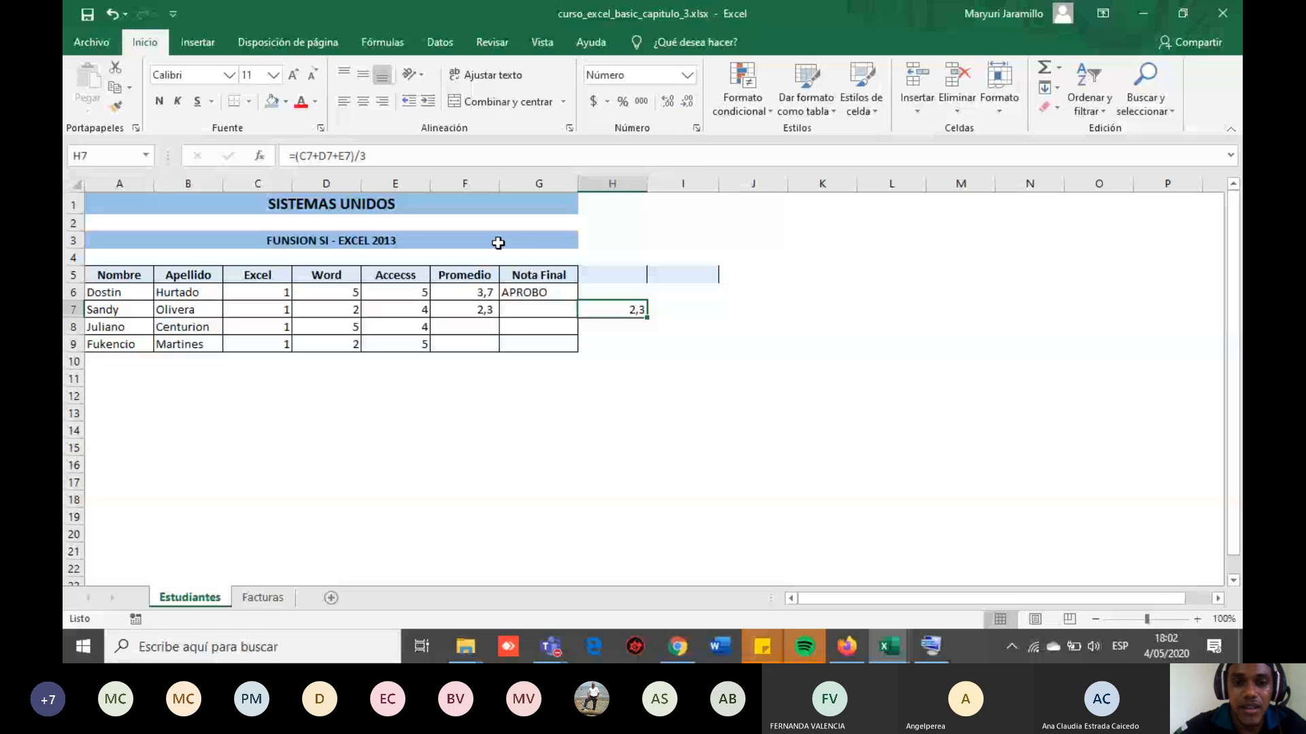
left_click(470, 307)
left_click(604, 308)
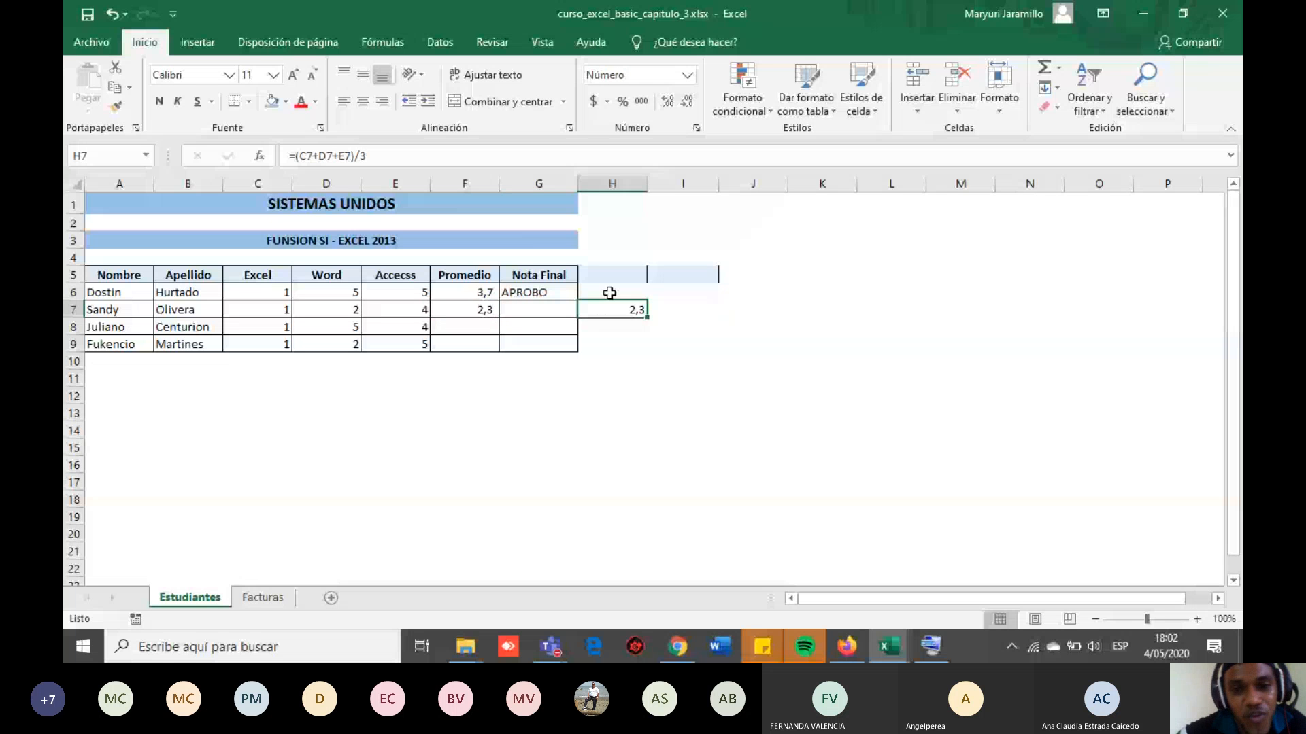
Enter the label FORMULA in H6 above the manual average.
left_click(609, 293)
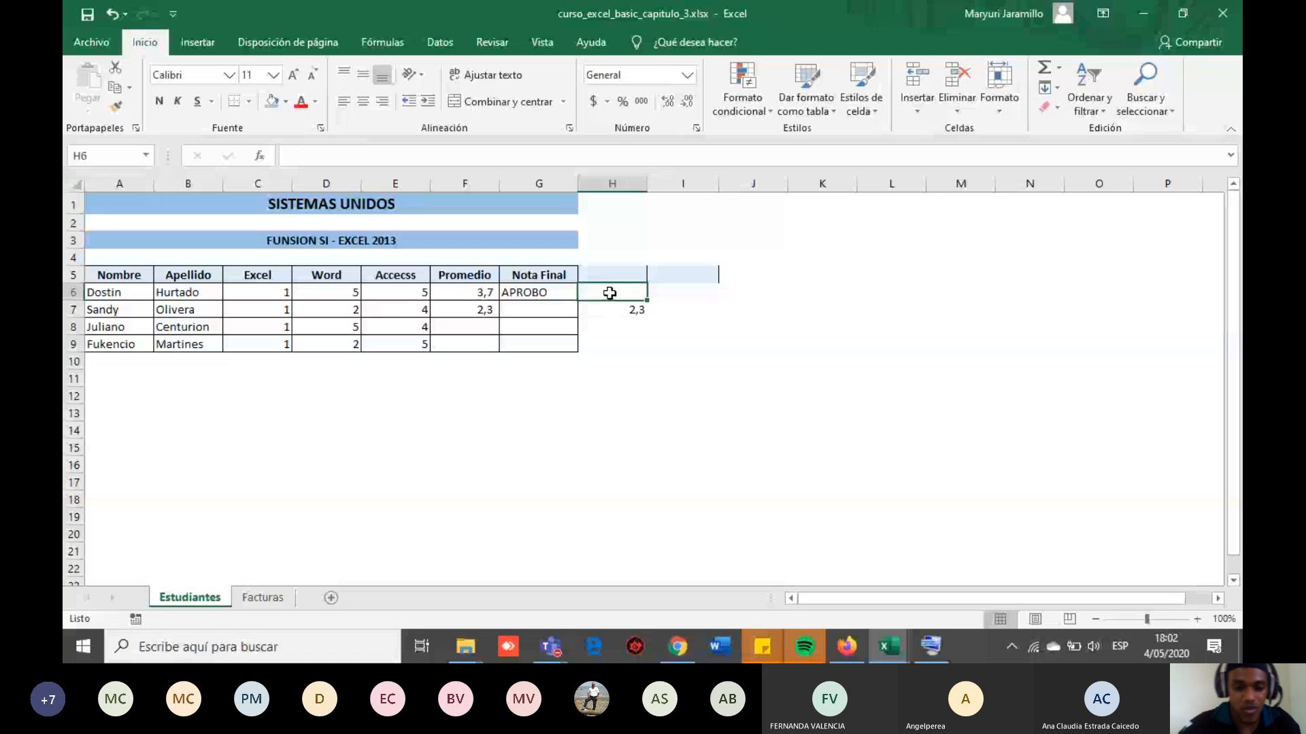
type("FORMULA")
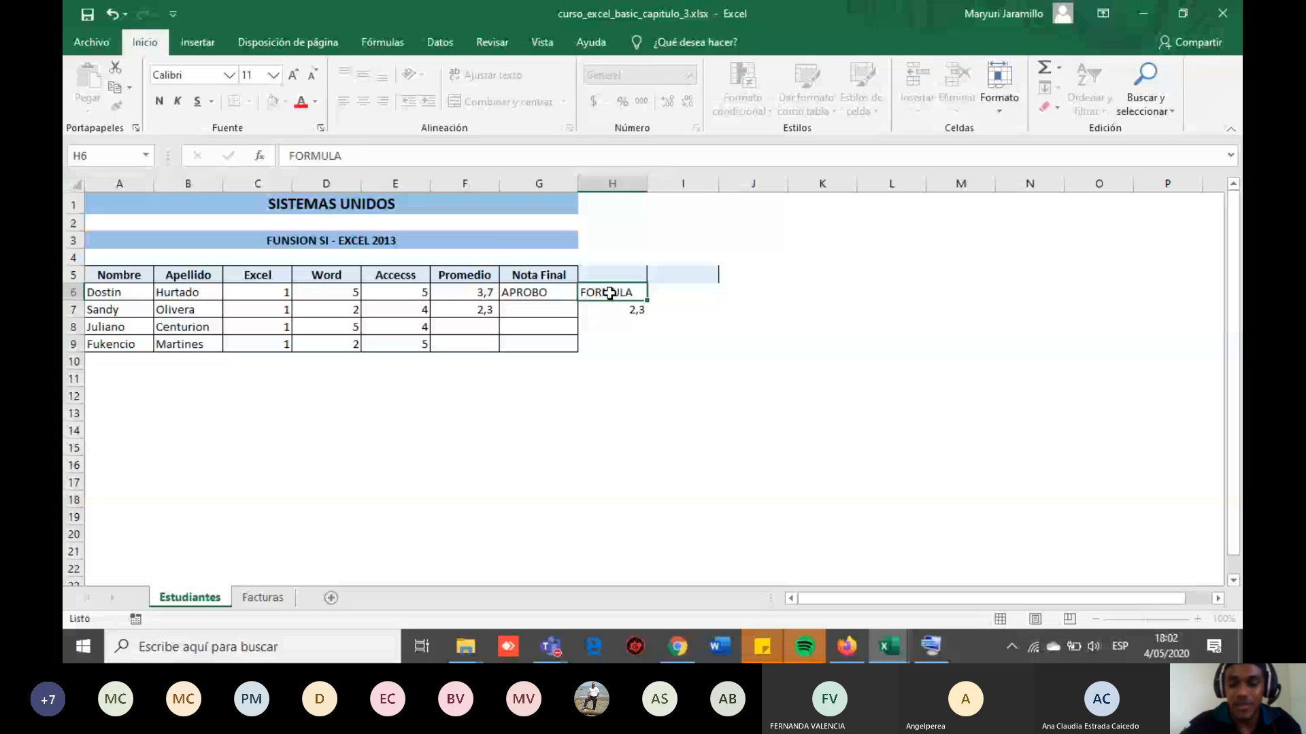
key("Tab")
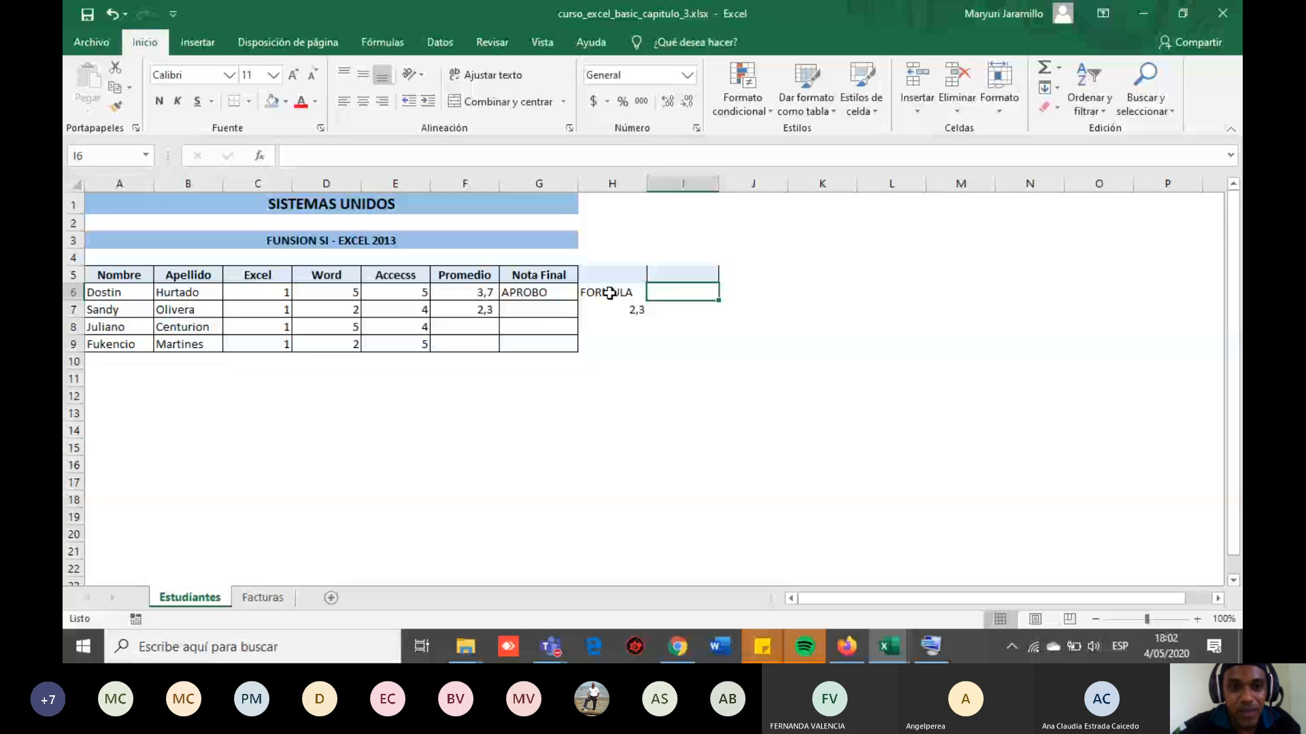
Compare the PROMEDIO function in F7 with the manual average formula in H7, examining how each one is written.
left_click(464, 309)
left_click_drag(353, 158, 287, 156)
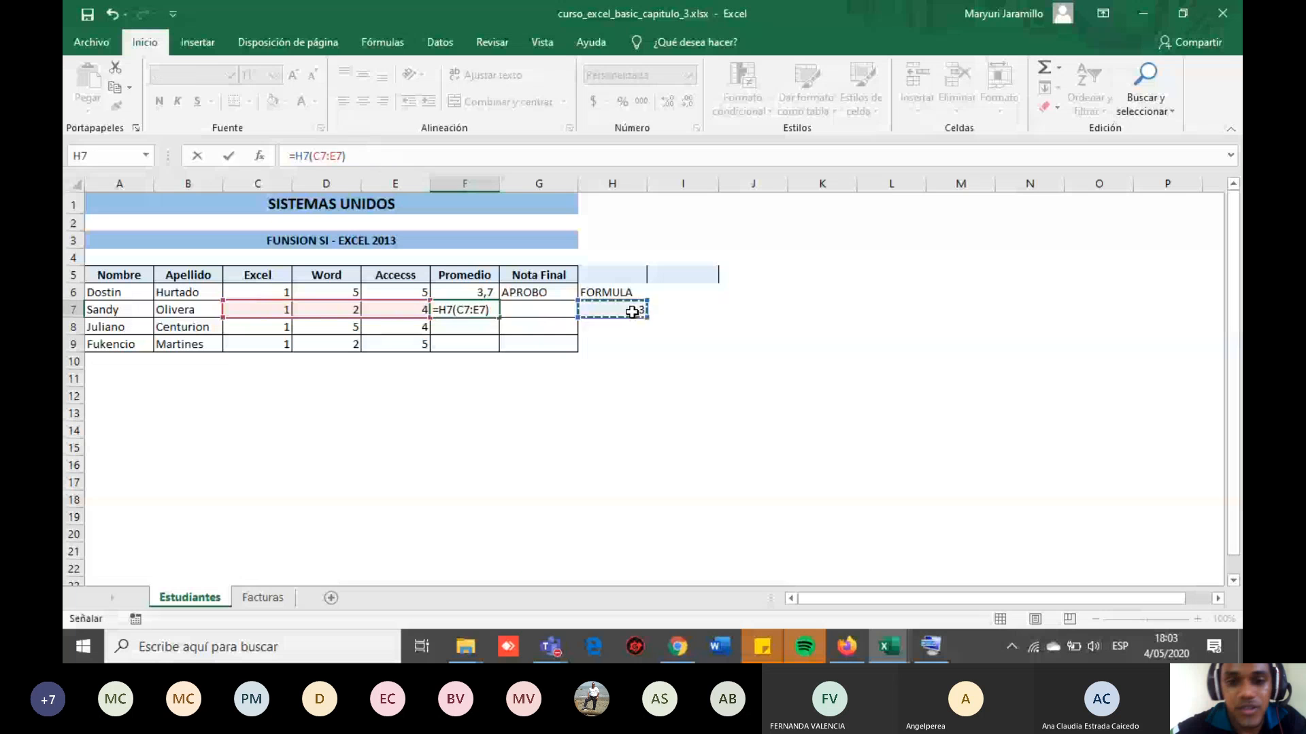
key("ctrl+Return")
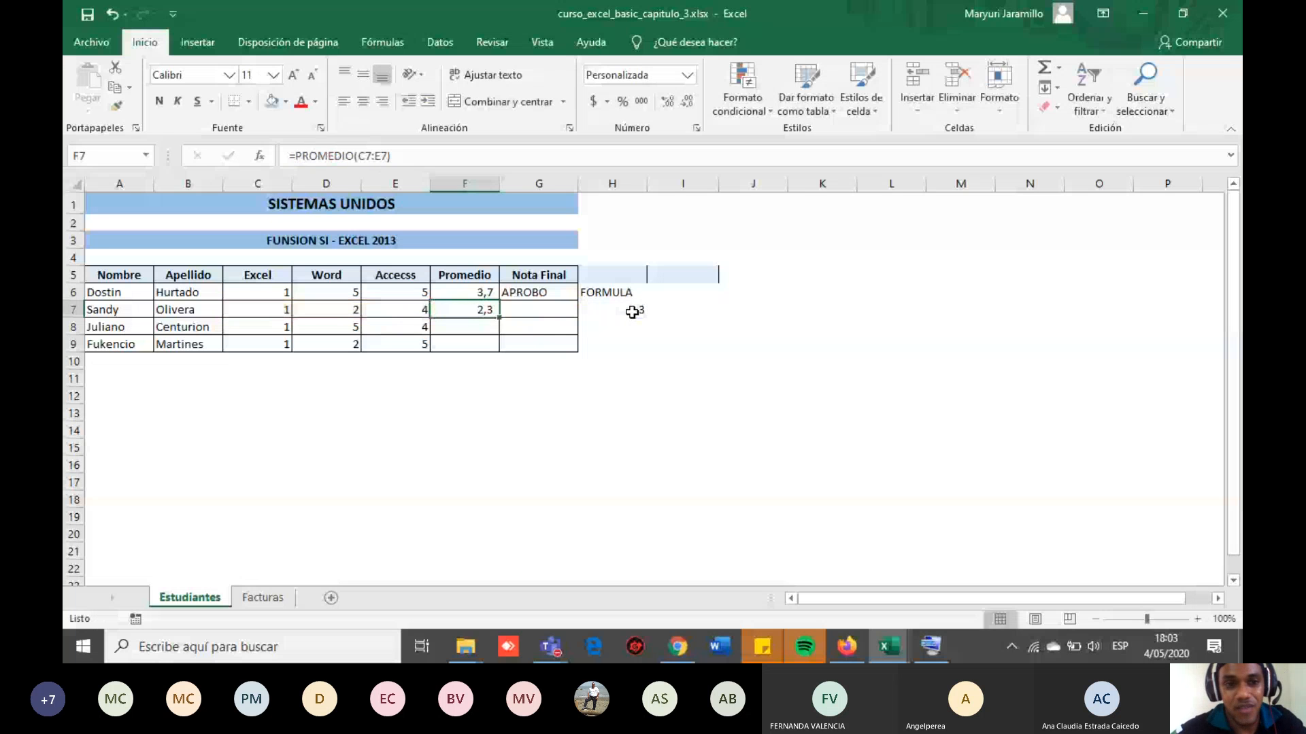
left_click(633, 312)
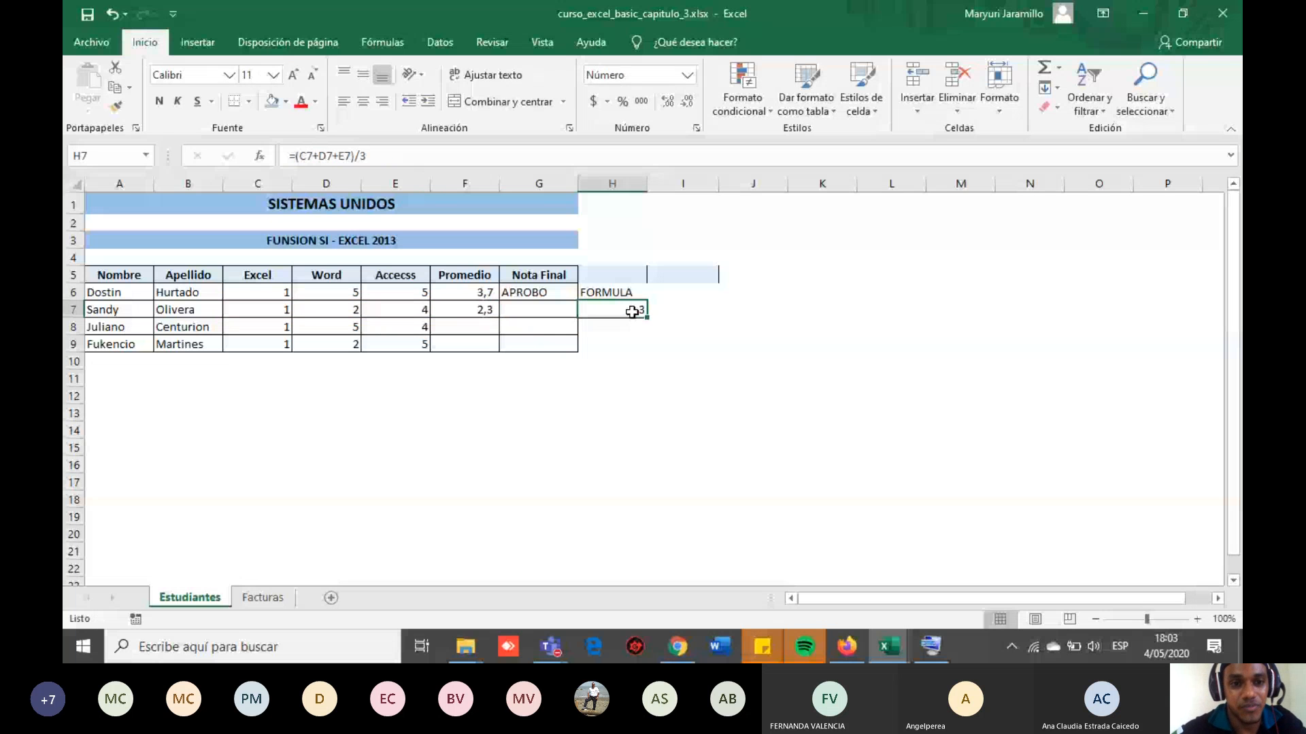
left_click(458, 314)
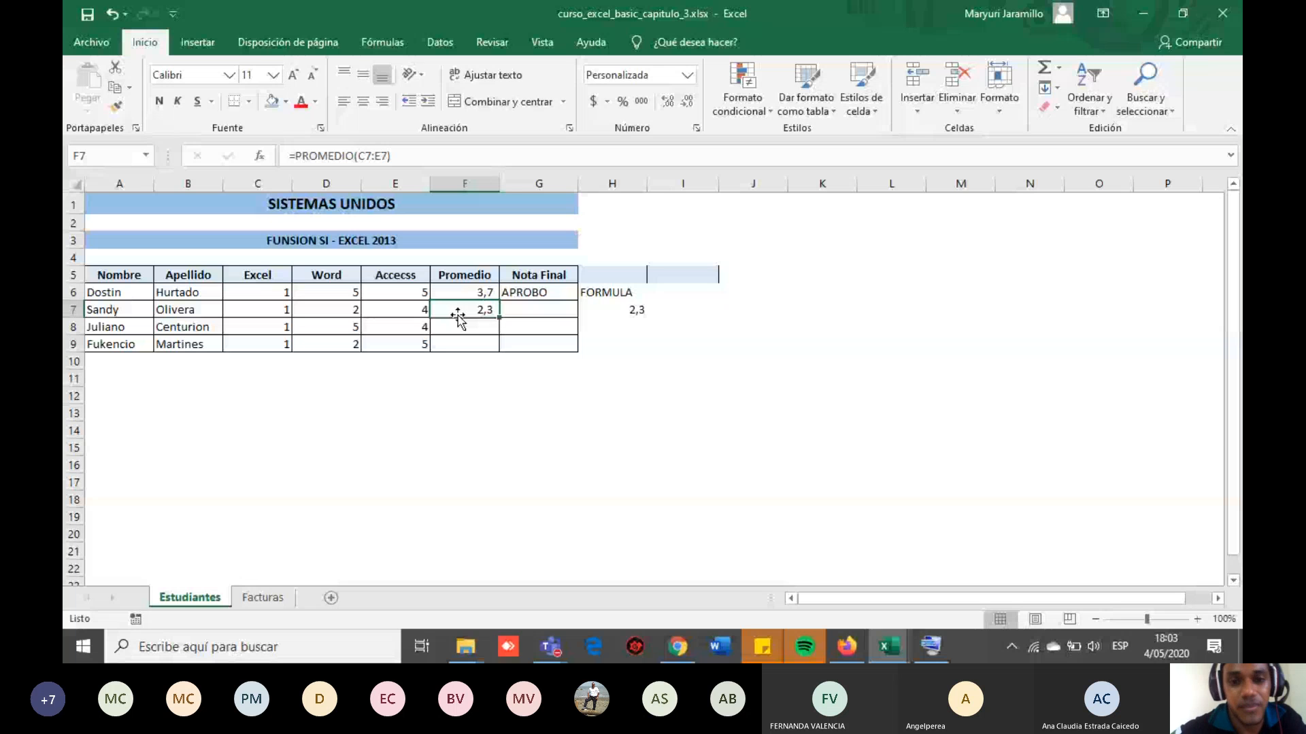
left_click(599, 312)
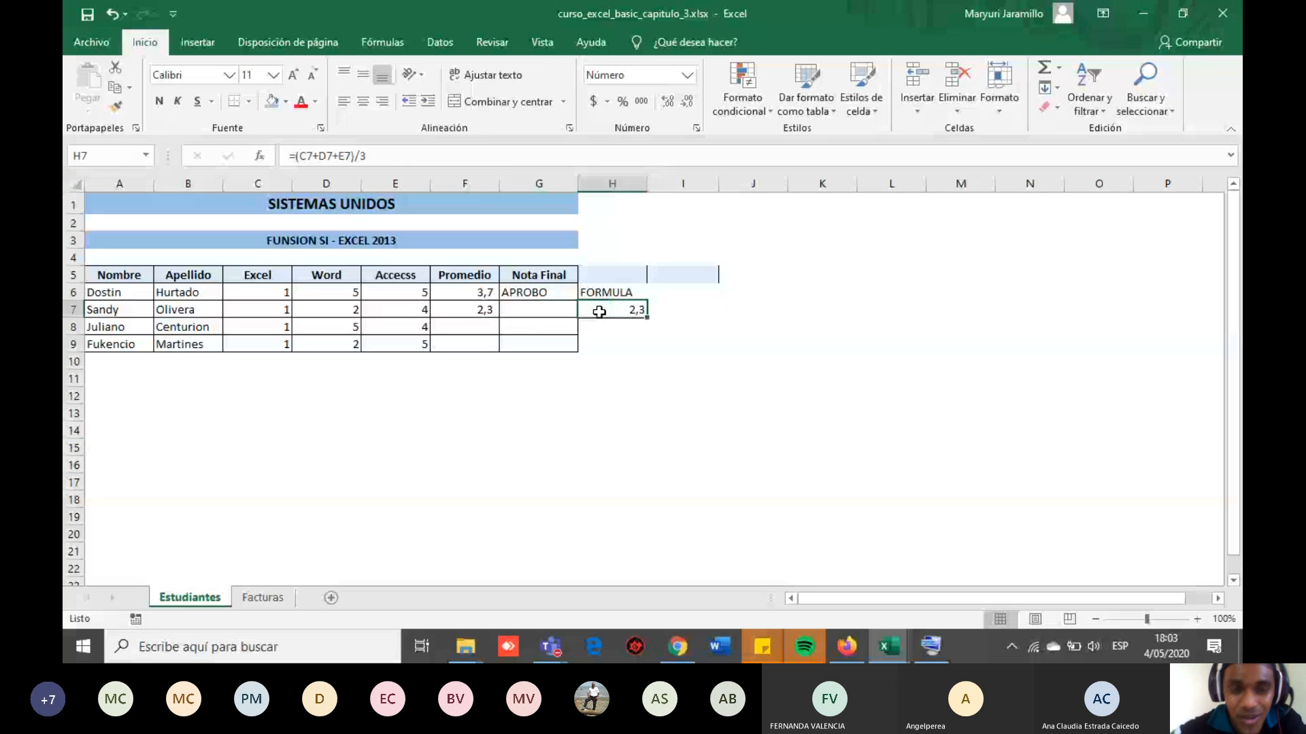
left_click(446, 312)
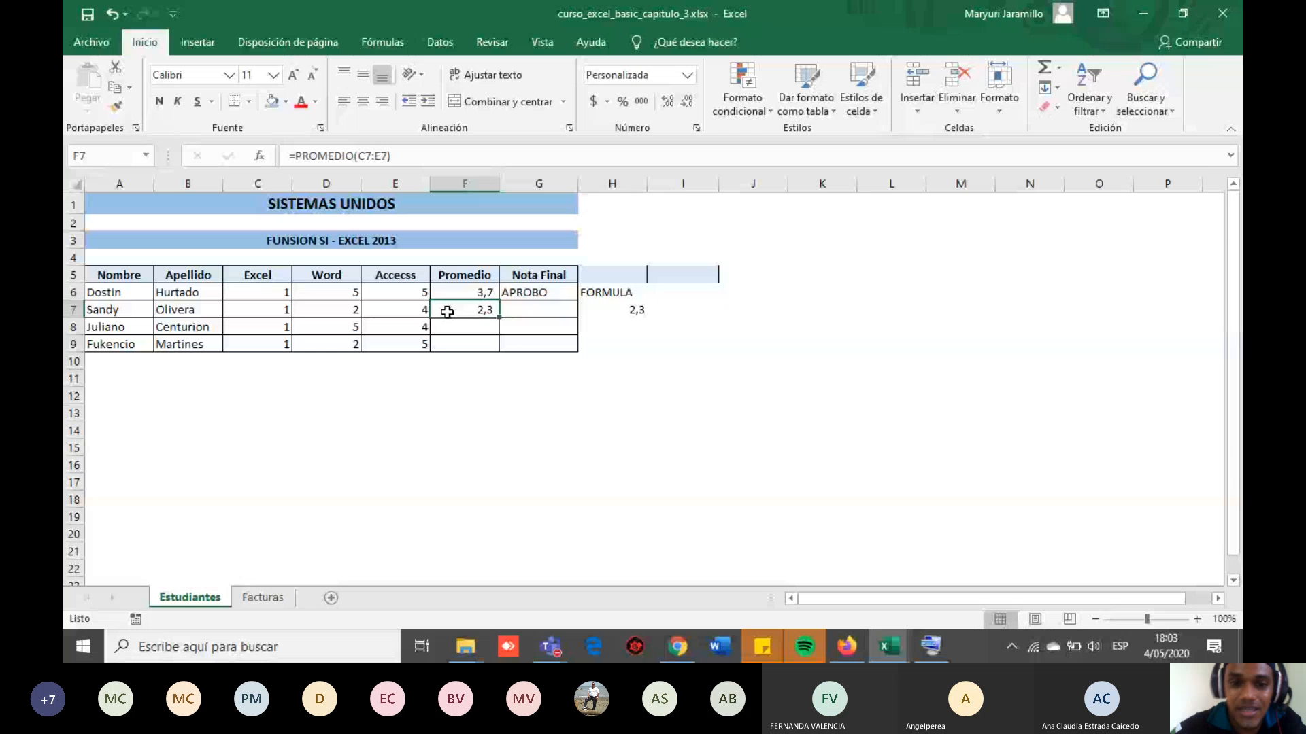
left_click(585, 314)
left_click(479, 310)
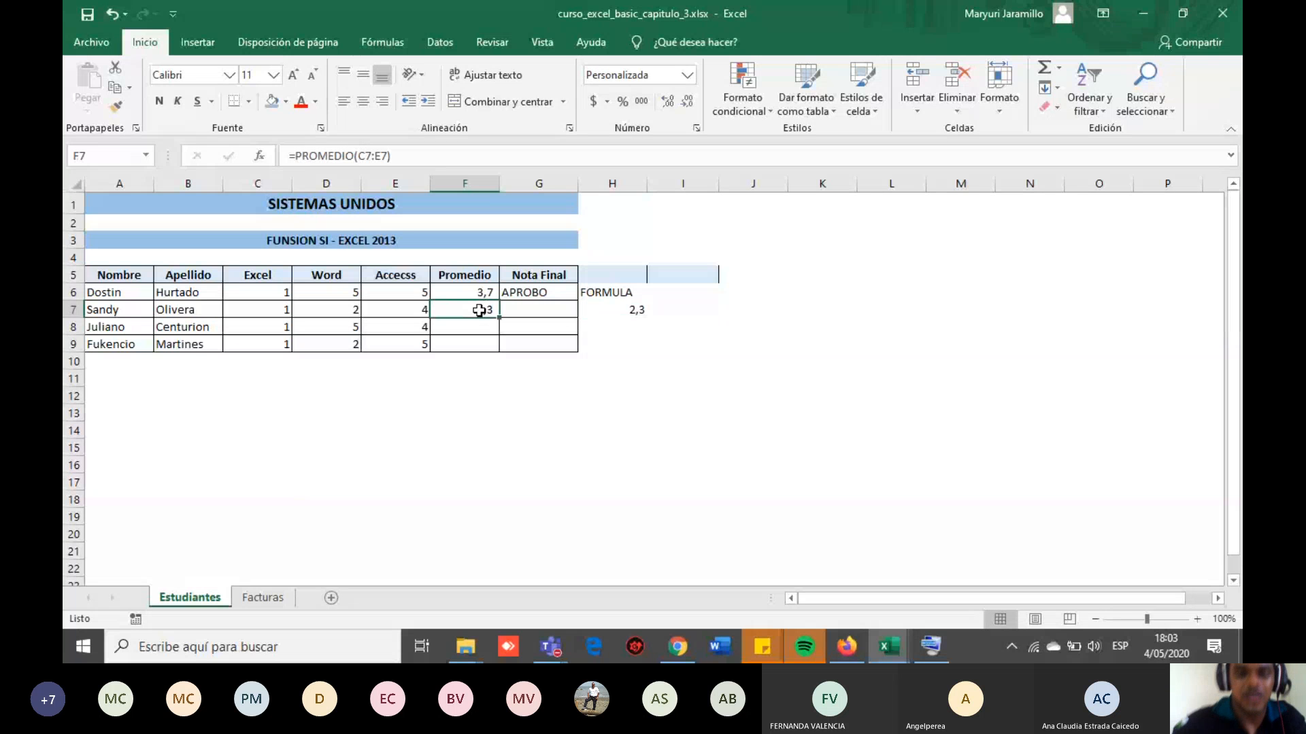
left_click(610, 309)
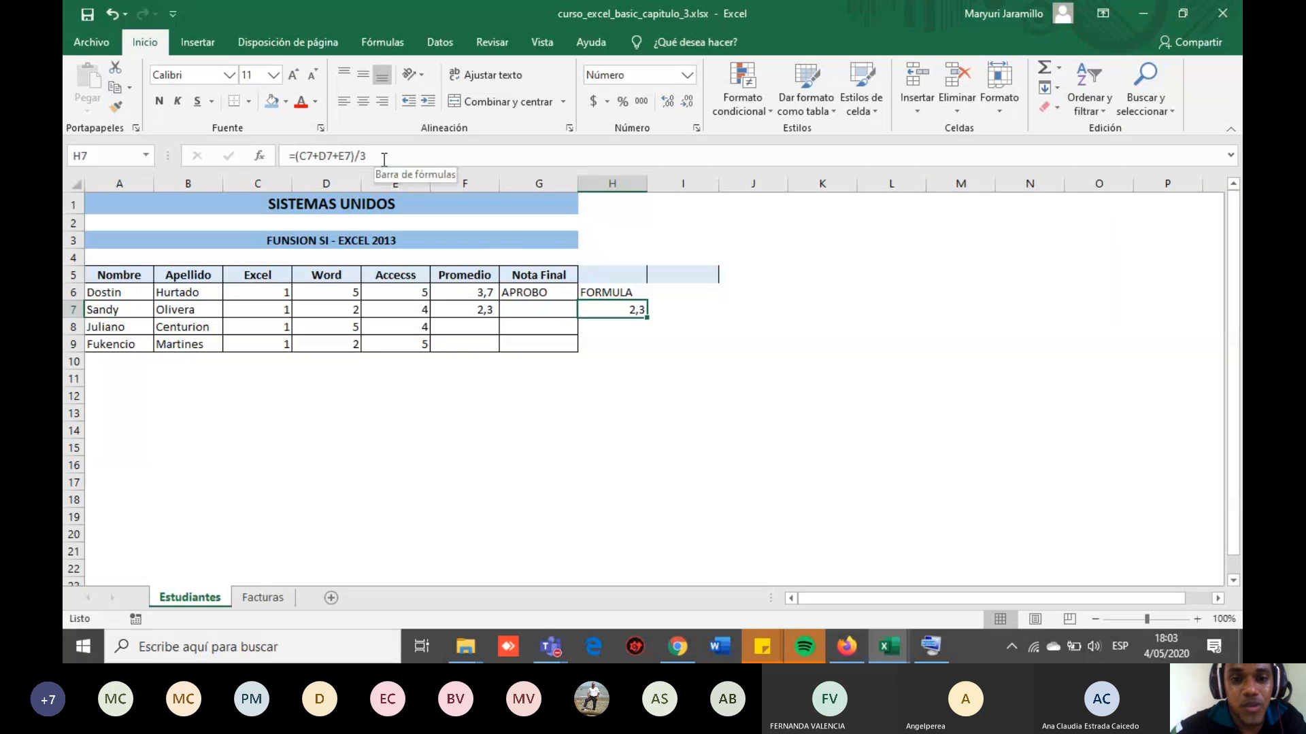
left_click(470, 309)
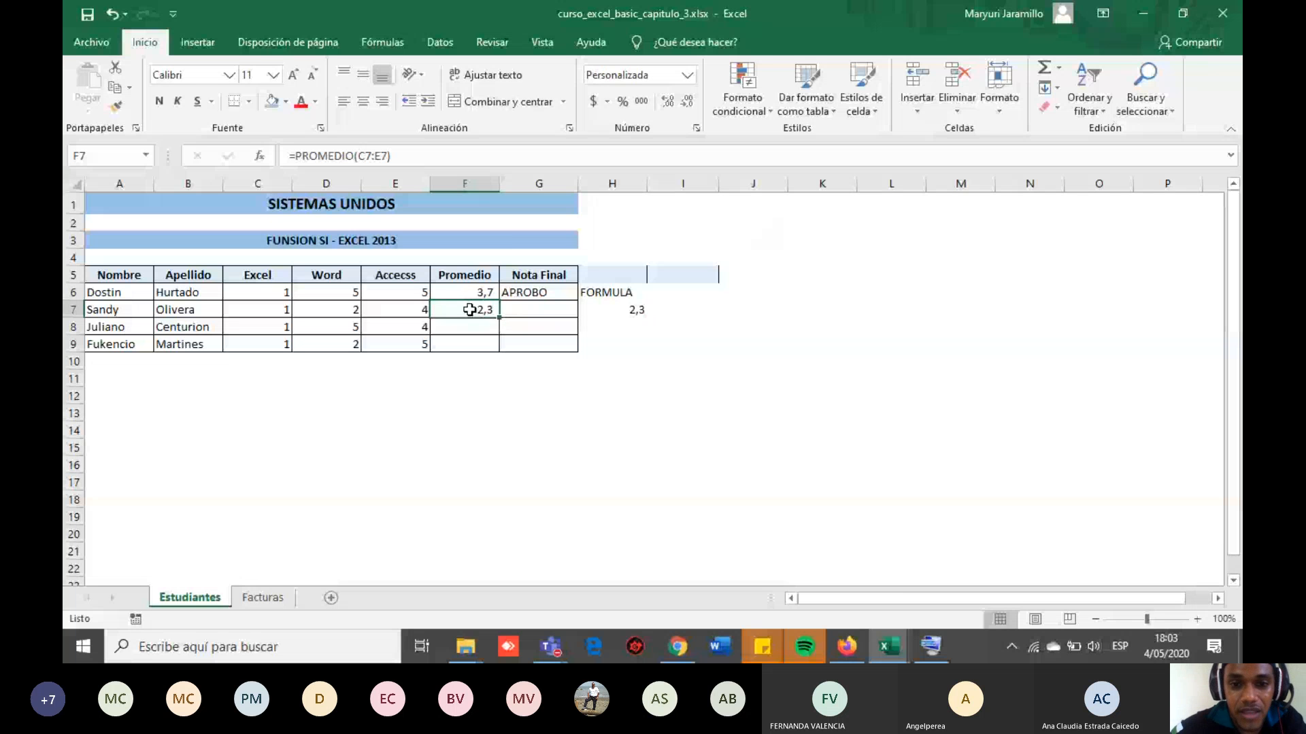
left_click(625, 312)
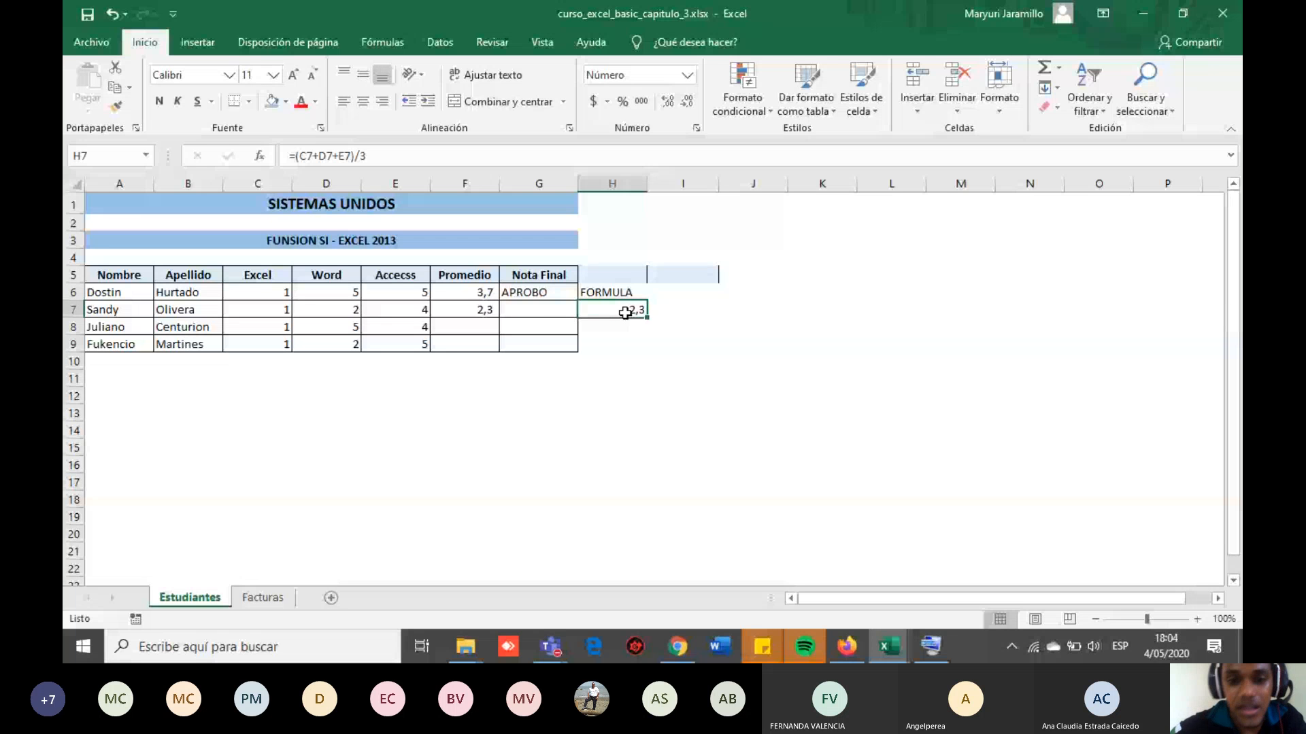
Fill the PROMEDIO formula from F7 down to F9 for the remaining students.
left_click(487, 309)
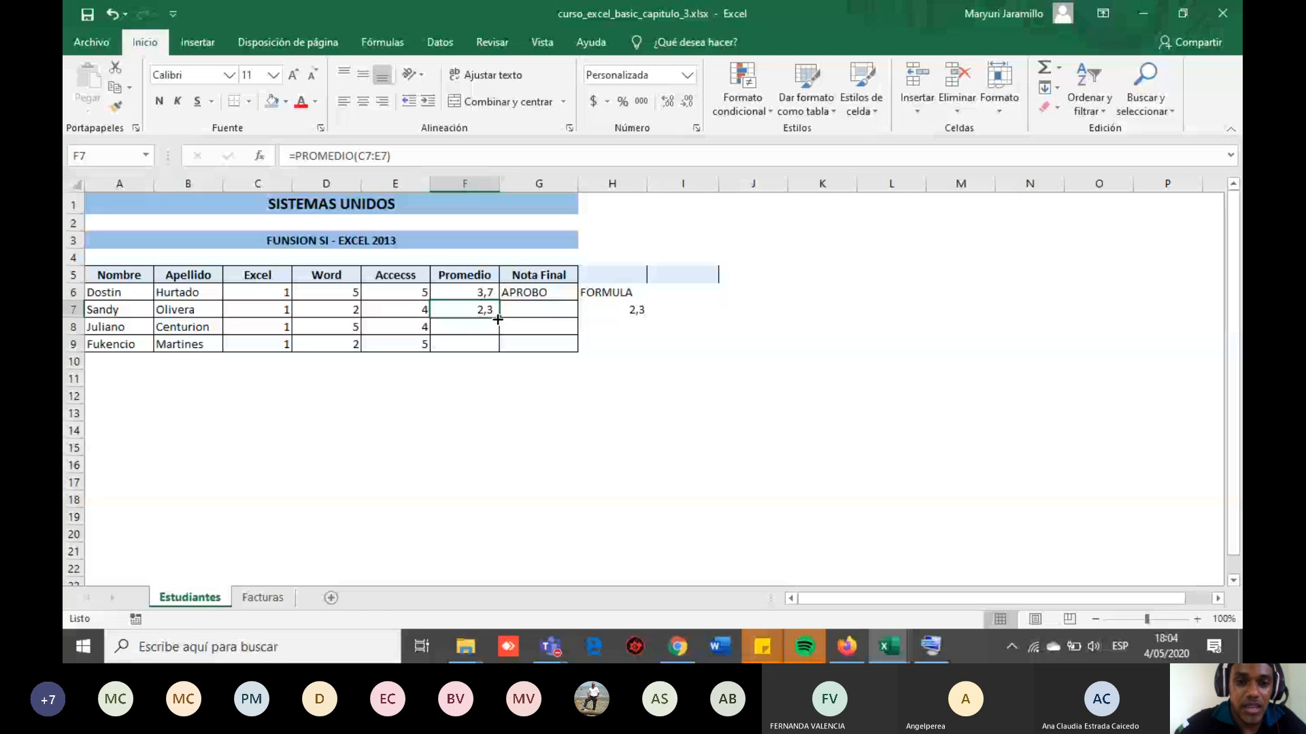
left_click_drag(497, 319, 496, 349)
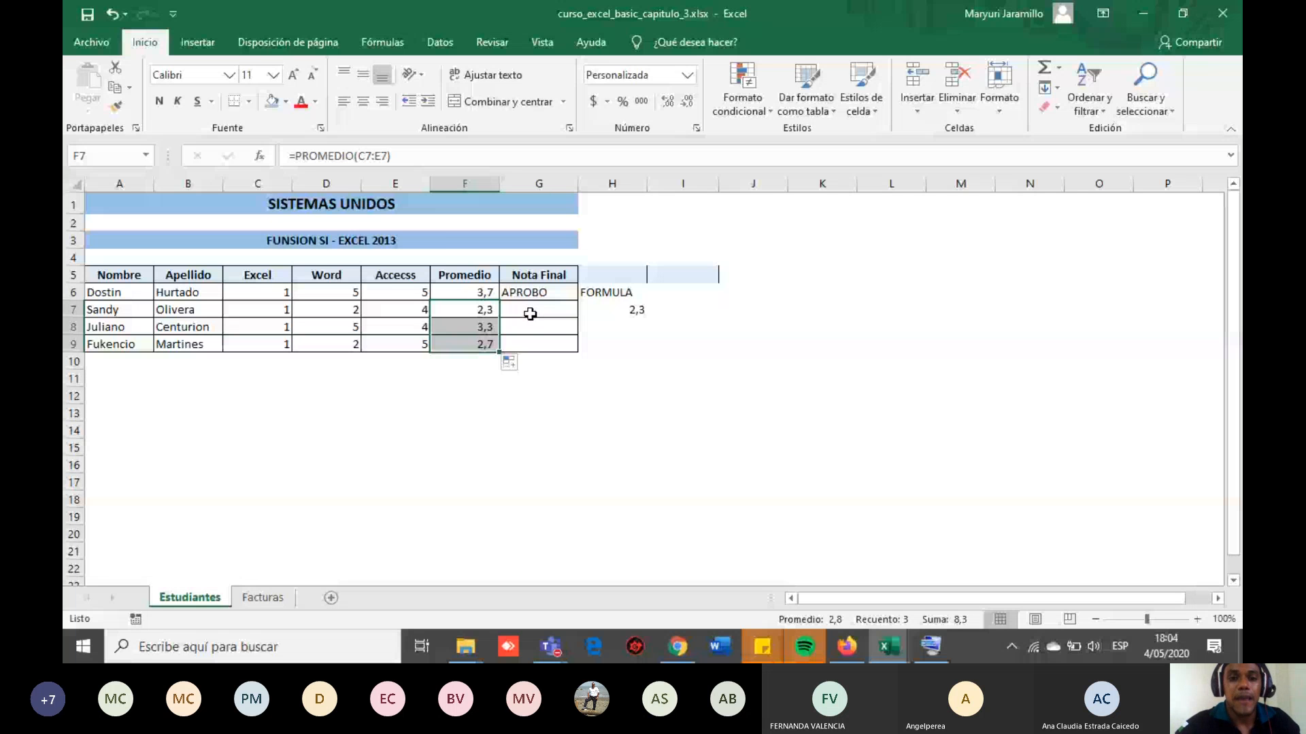
Review the average in F6 and the SI formula in G6, and begin a SI function in G7 with F8 as its test cell.
left_click(471, 292)
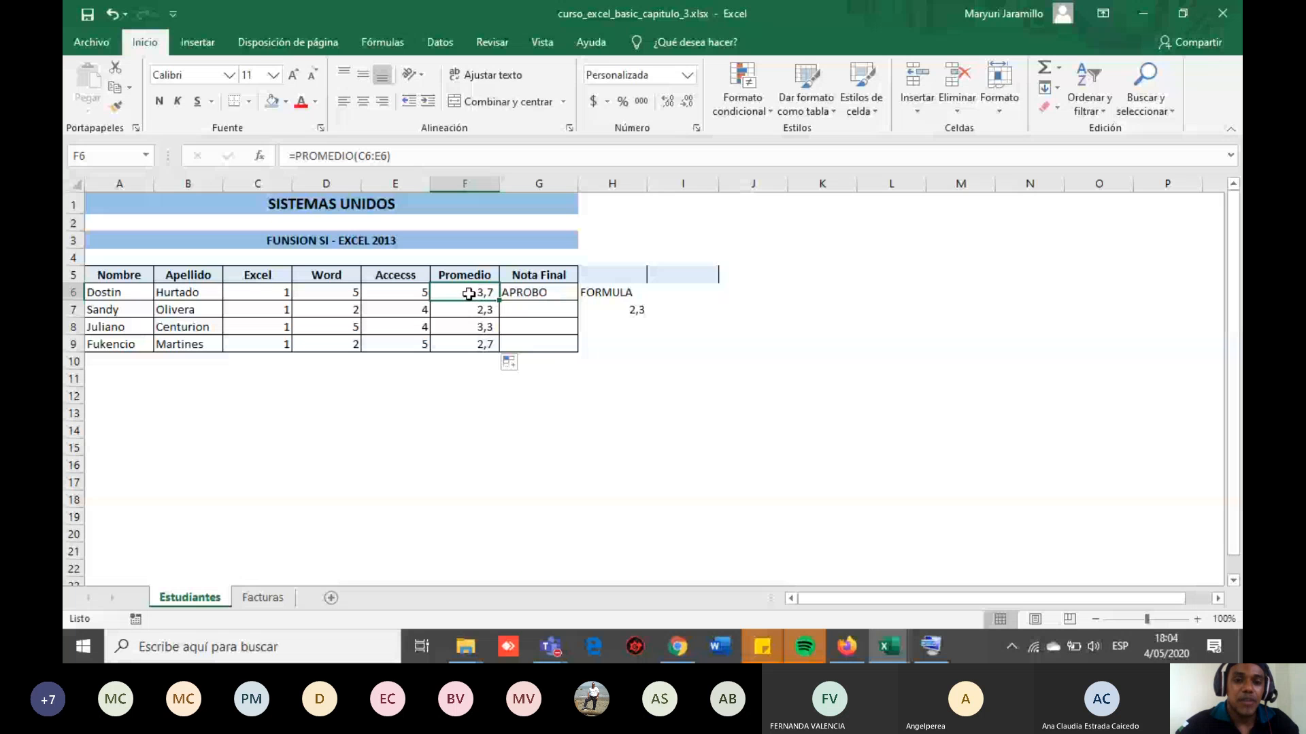
left_click(519, 297)
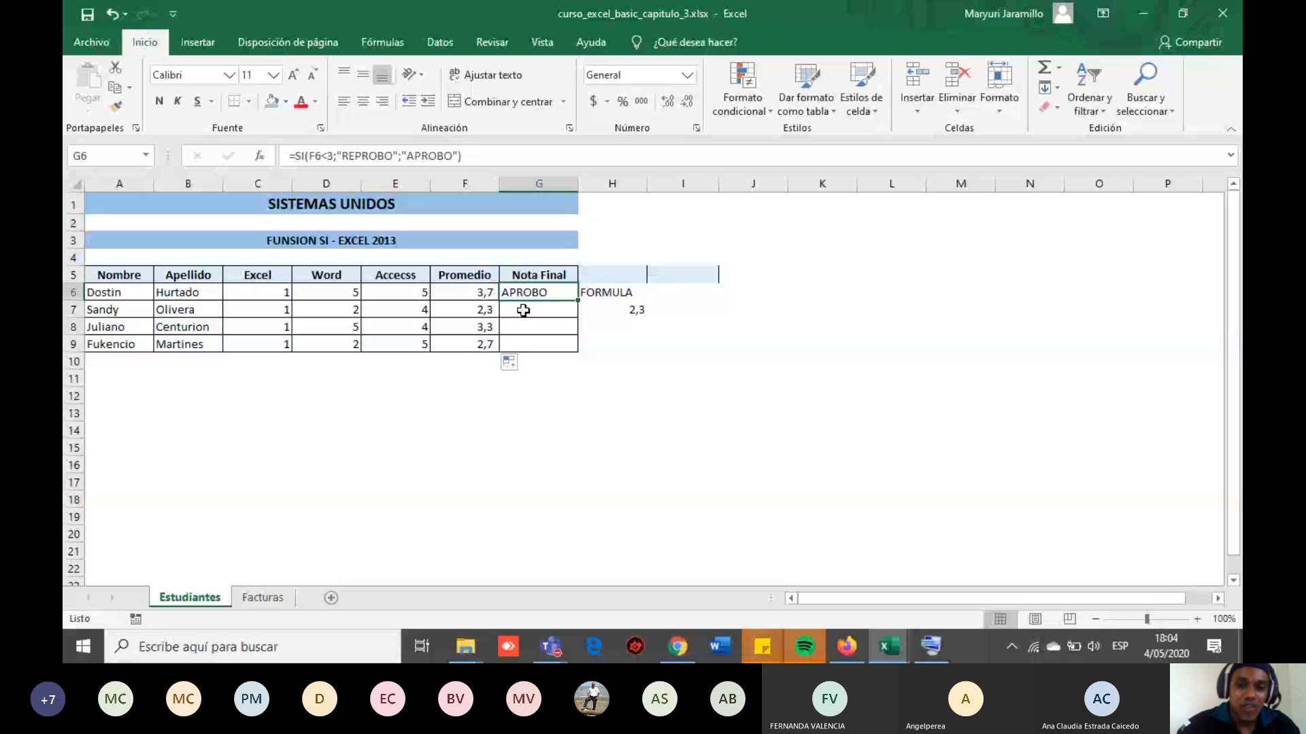
left_click(522, 309)
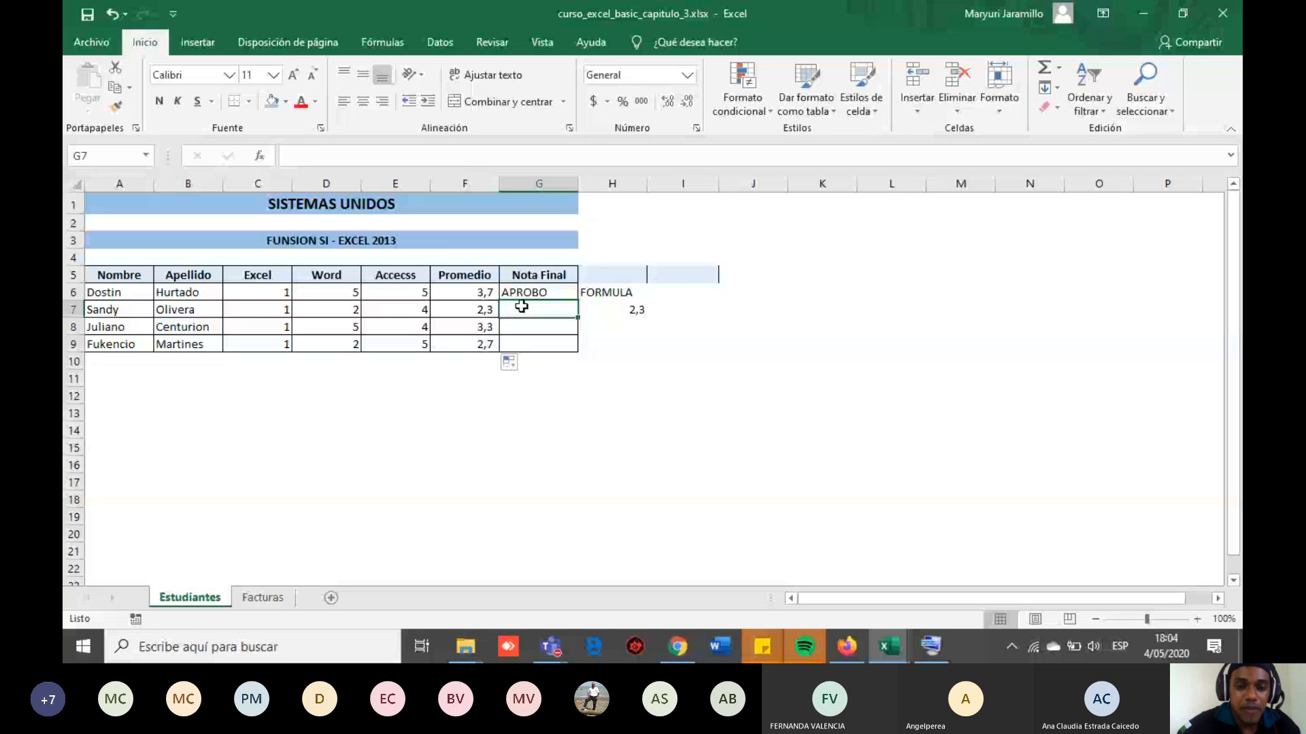
left_click(475, 294)
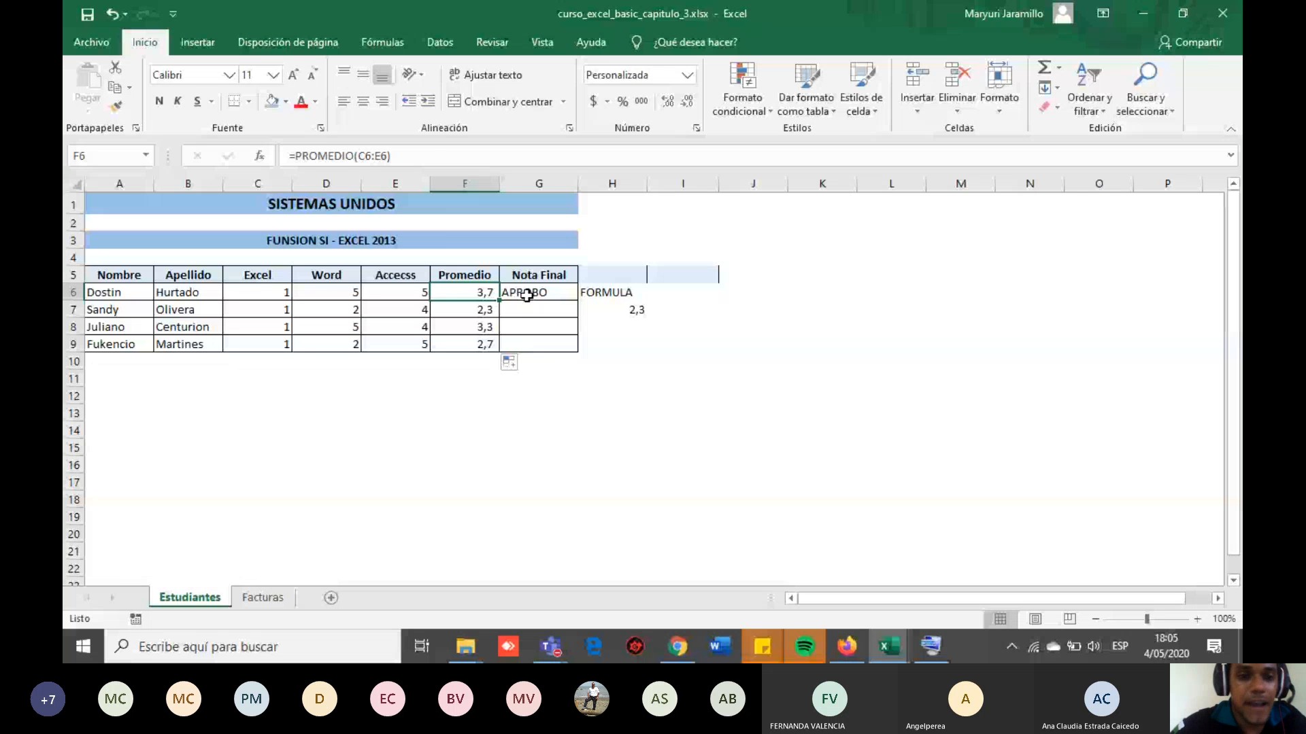
left_click(526, 294)
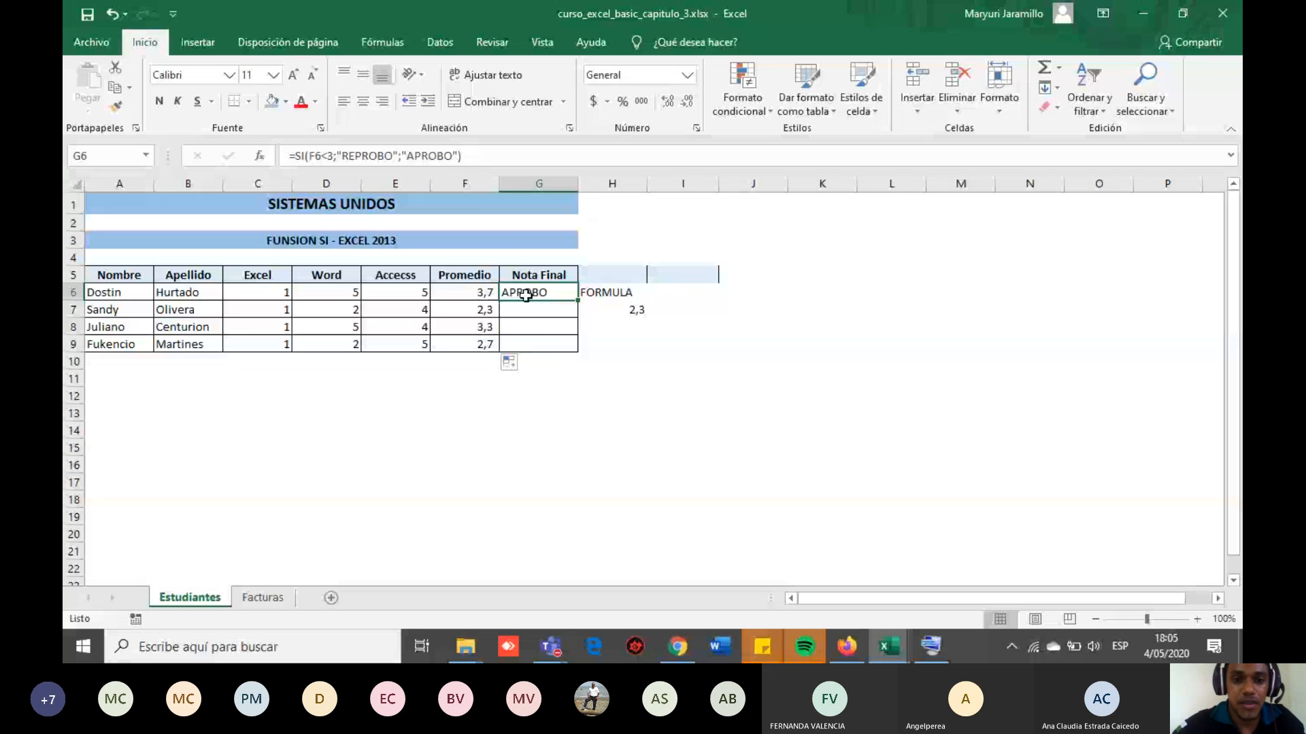
left_click(524, 311)
type("=")
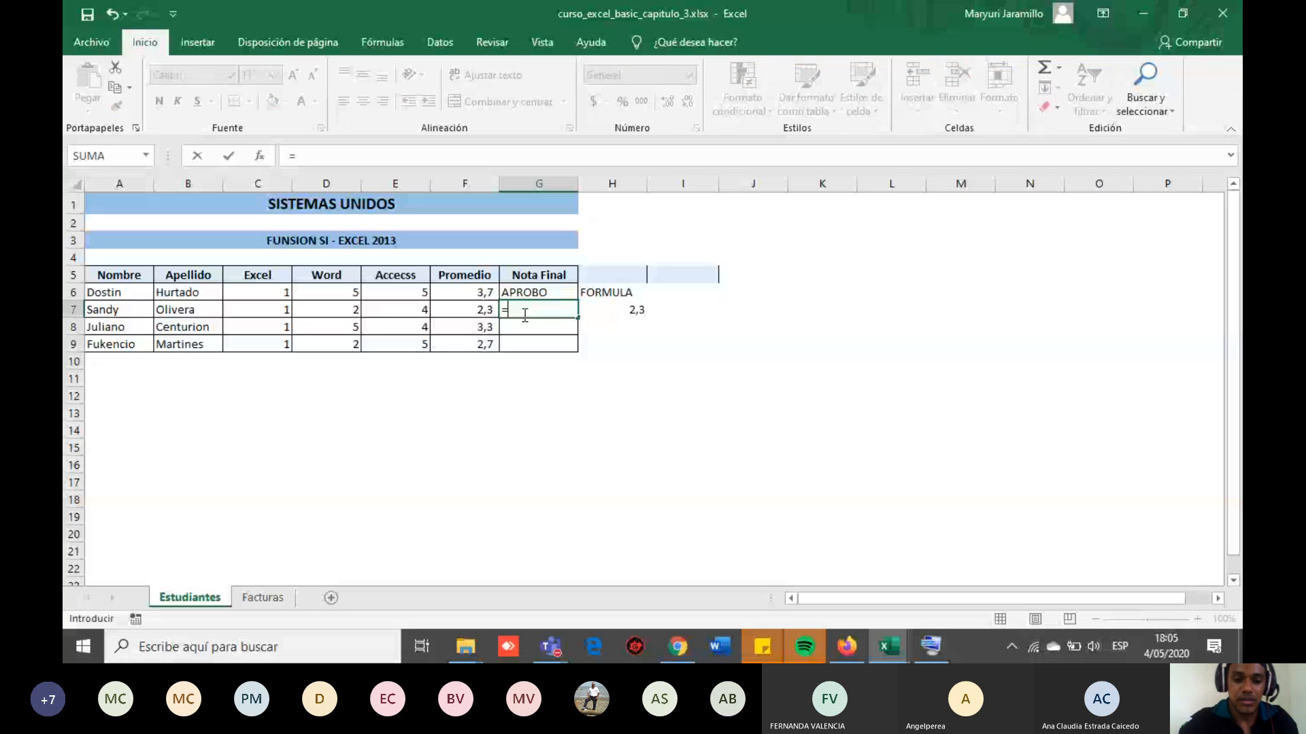
type("SI")
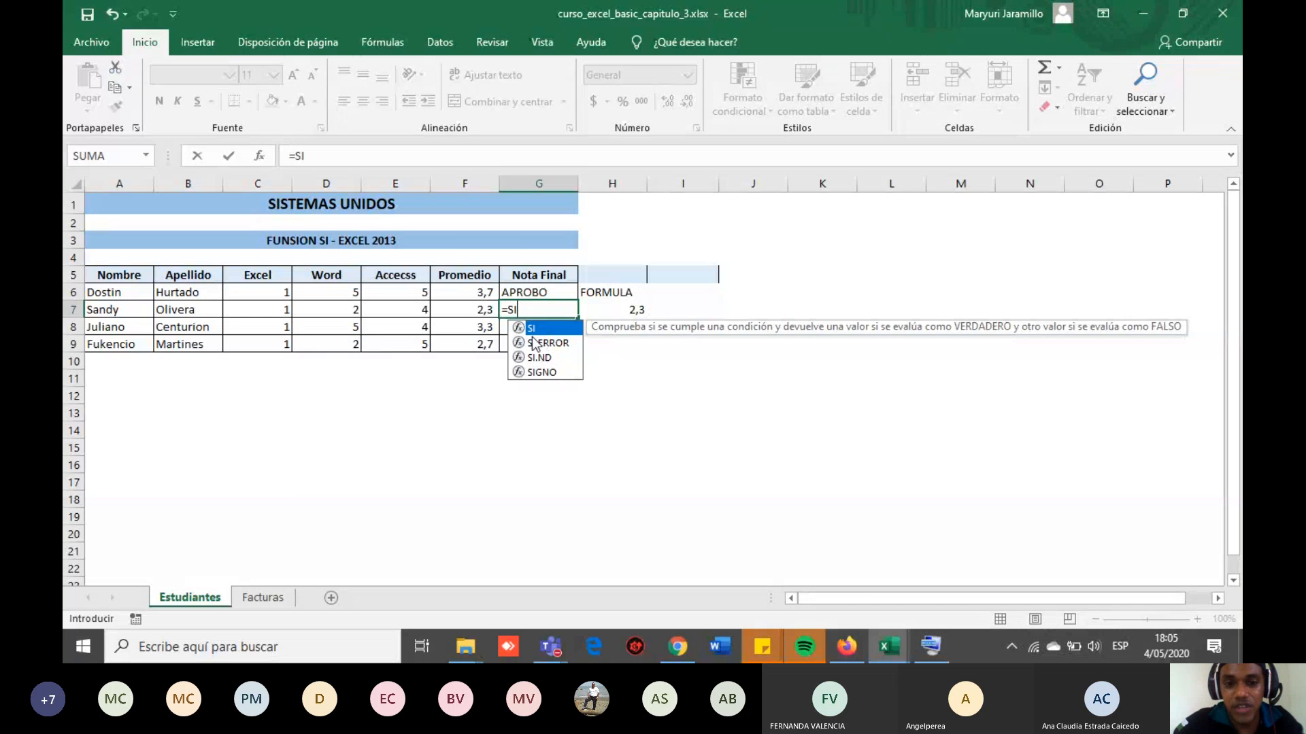
double_click(532, 331)
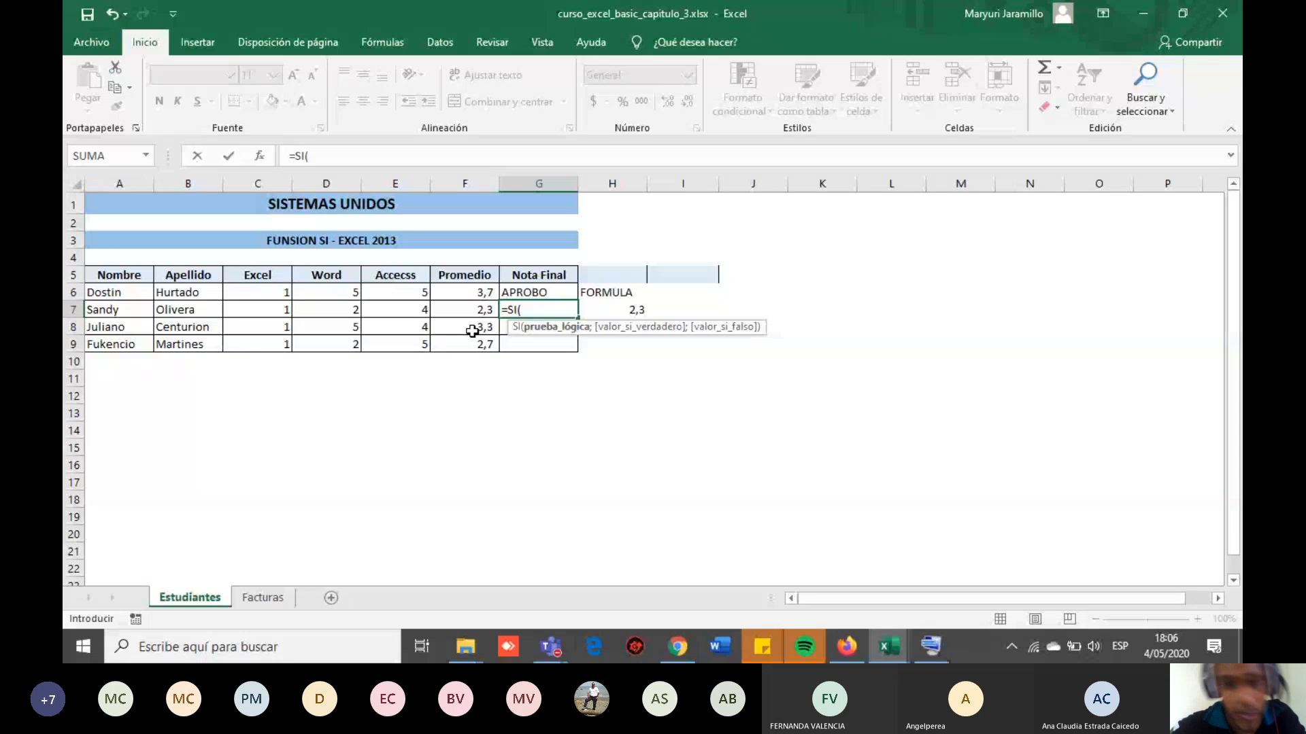
left_click(472, 331)
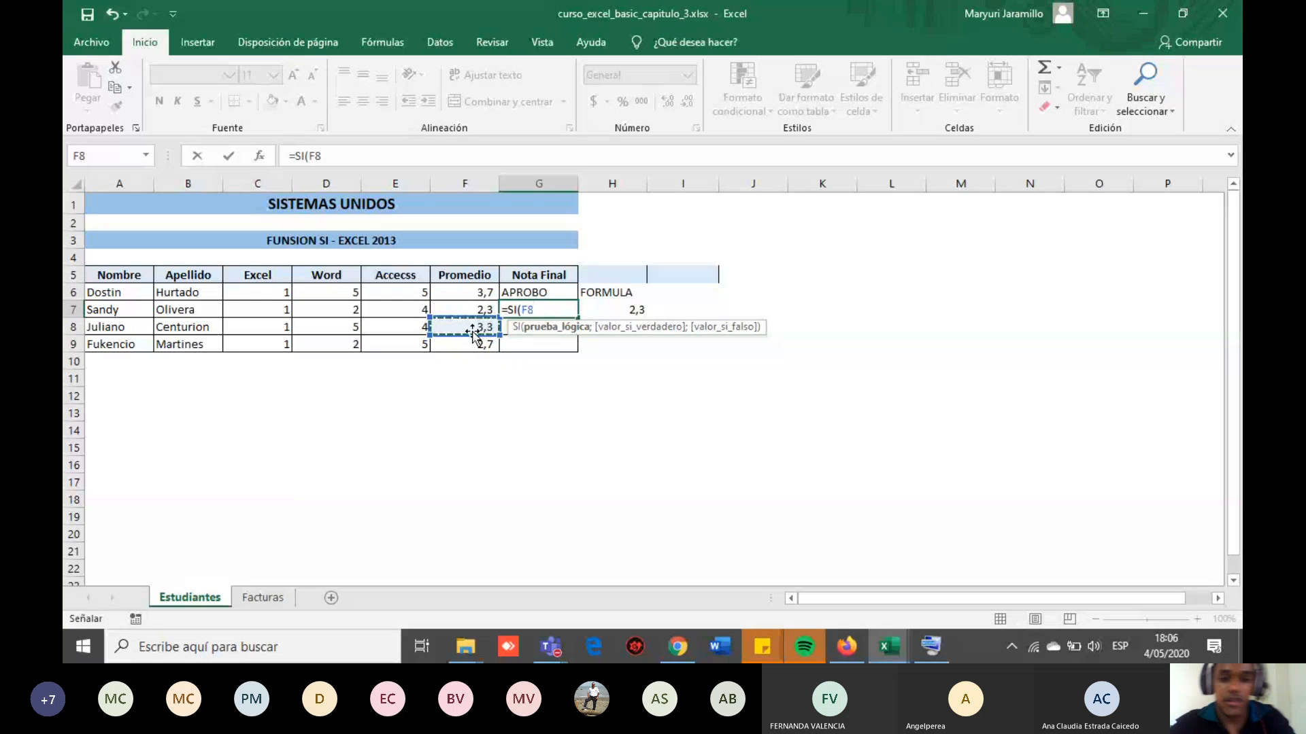
left_click(932, 646)
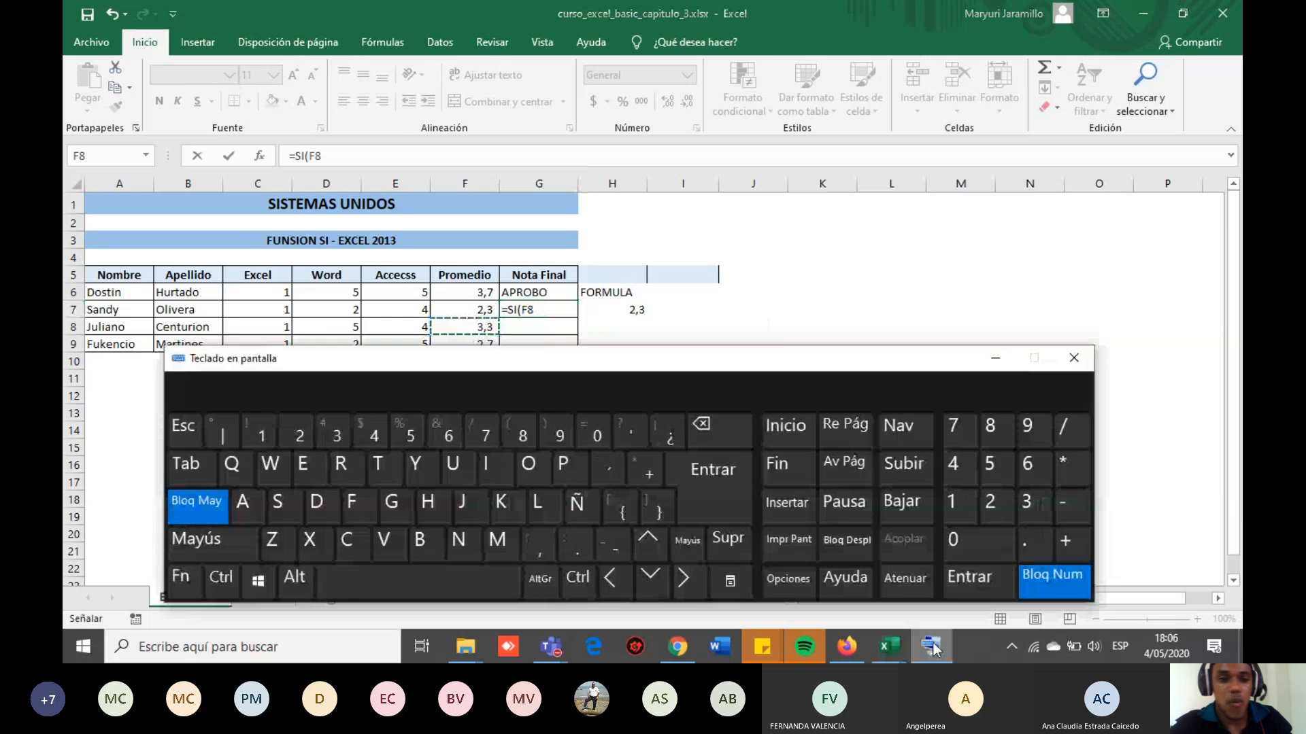
left_click(534, 574)
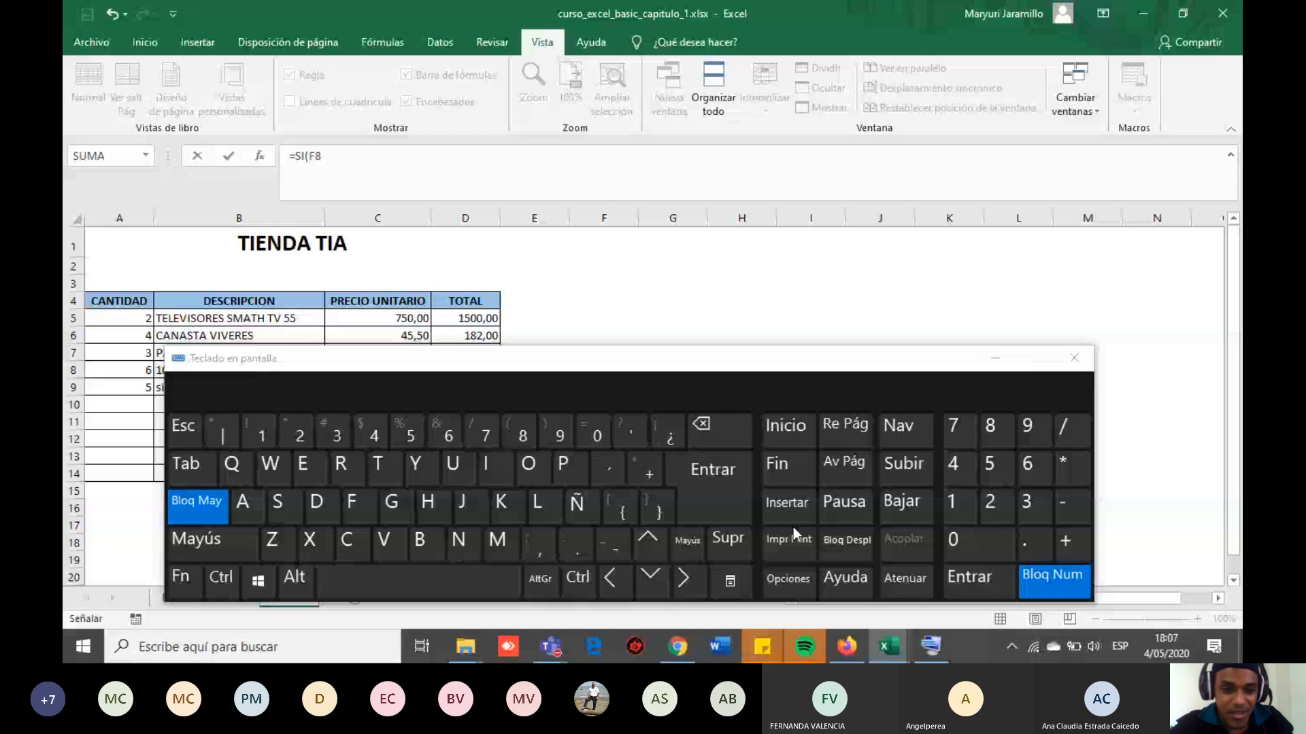
left_click(1073, 360)
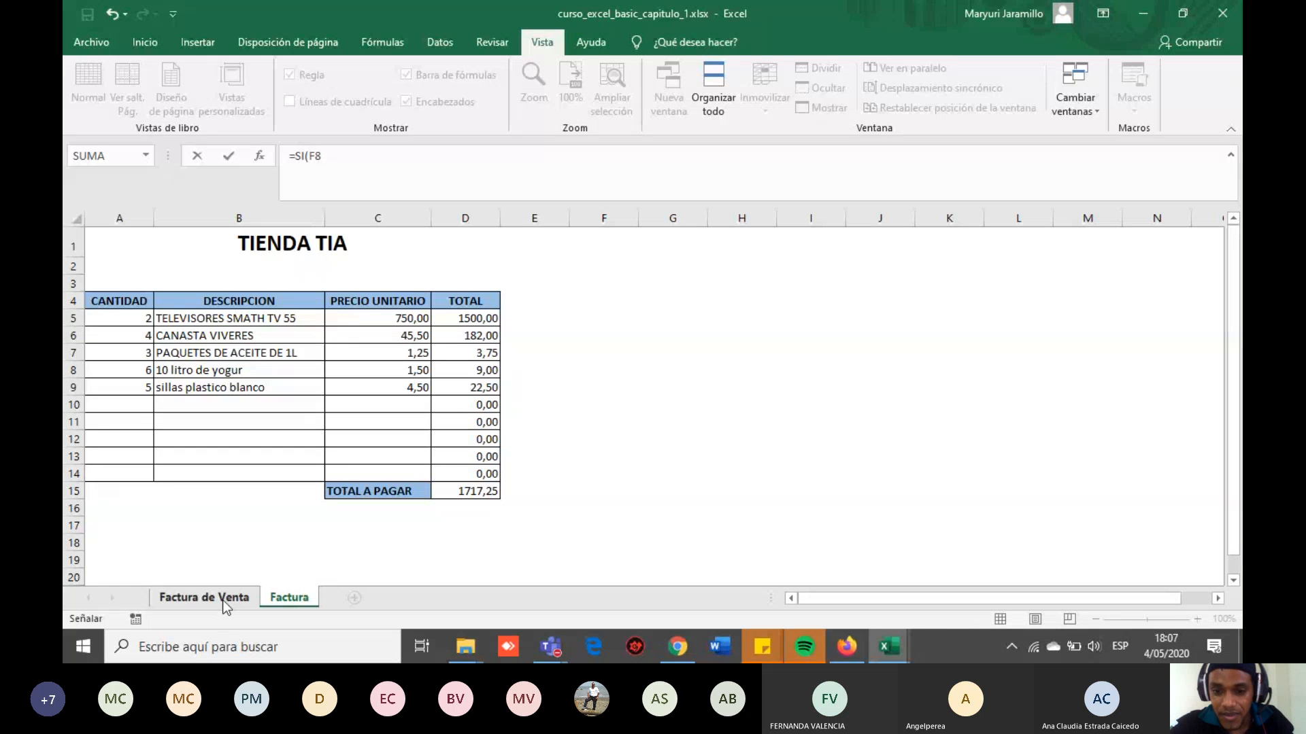
left_click(884, 645)
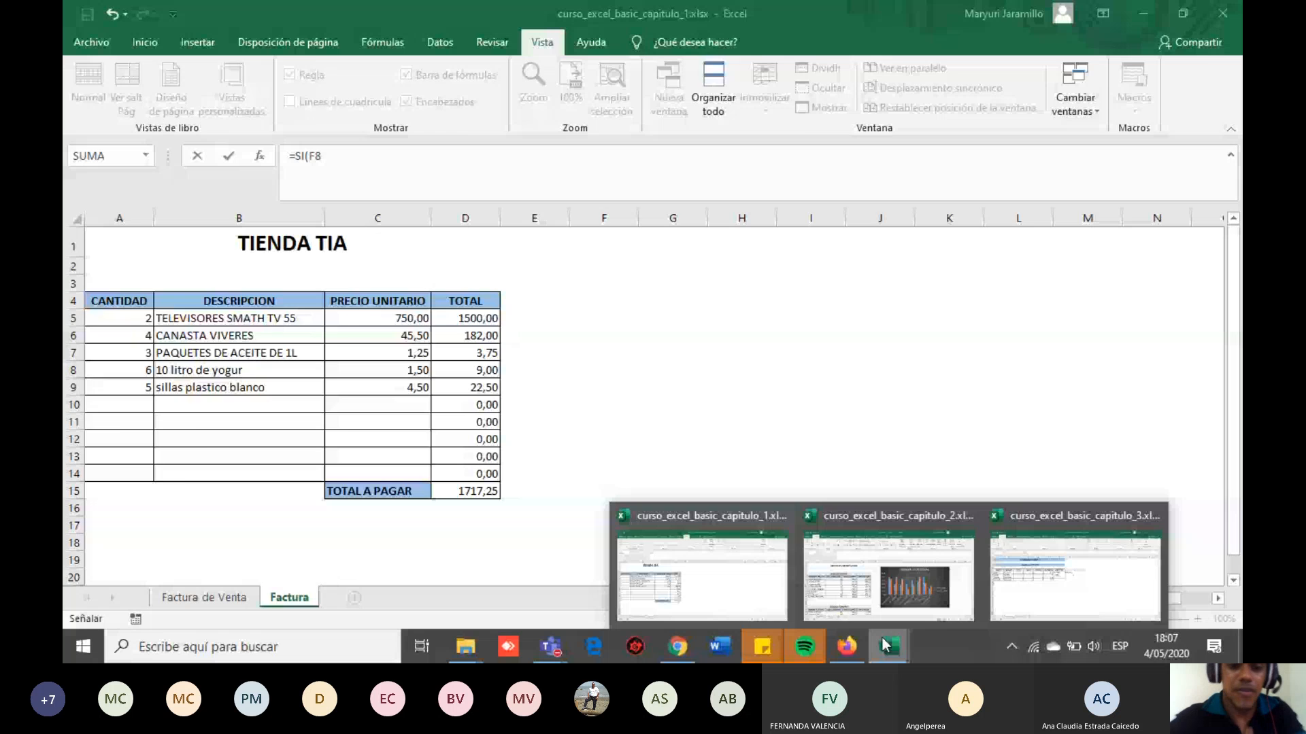
left_click(1075, 567)
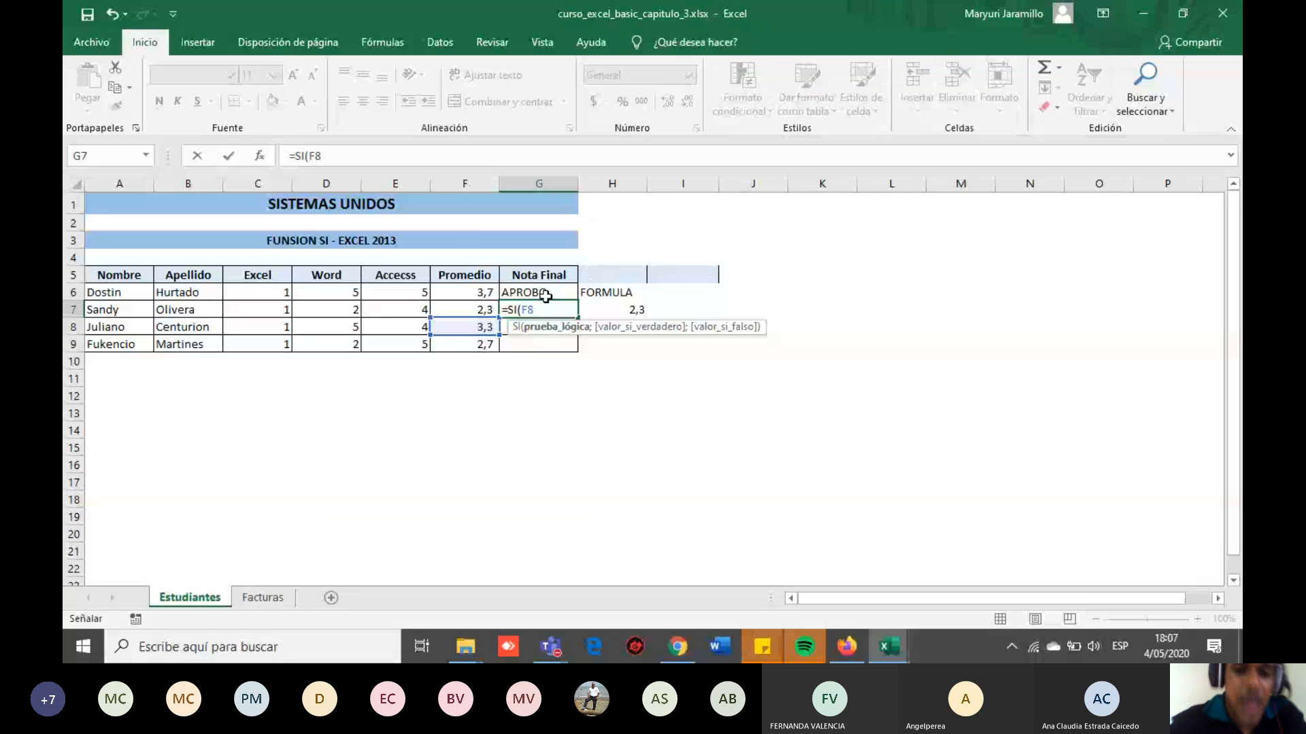
Replace the tested cell with F7 and complete the logical test of G7's SI function as F7<3.
left_click(484, 307)
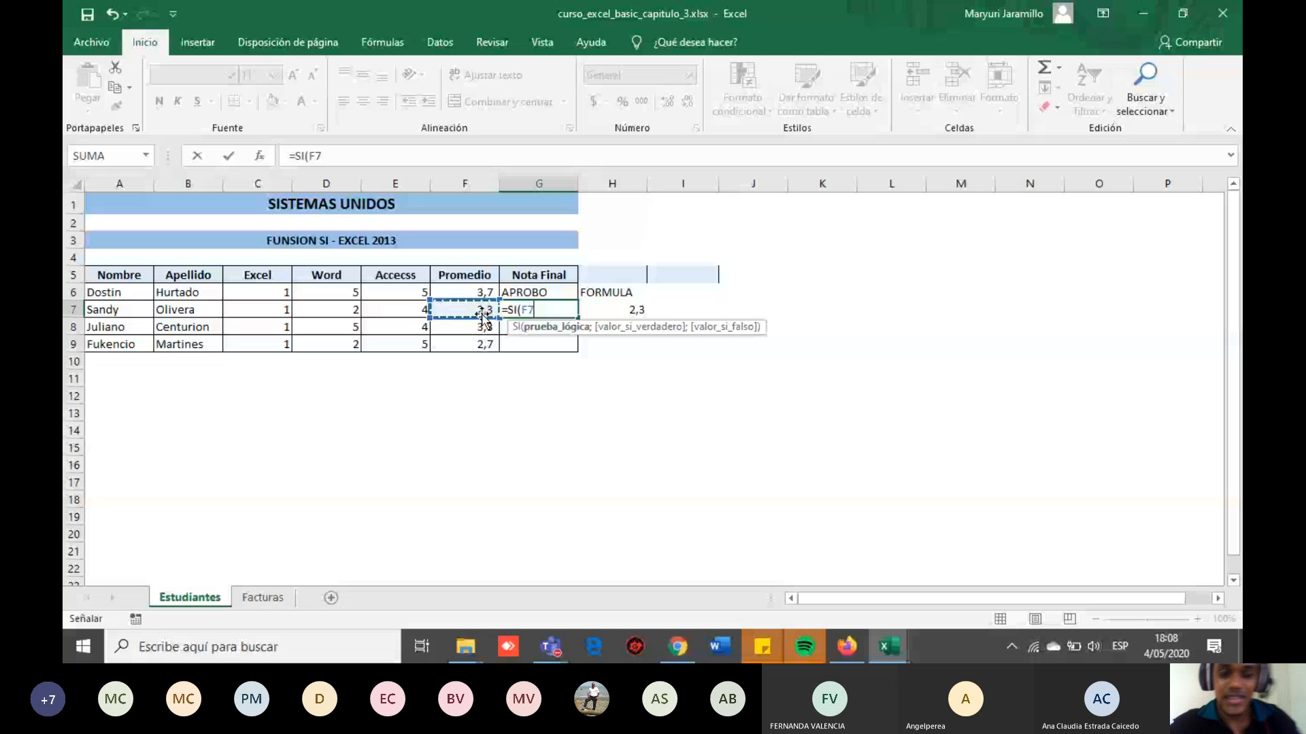
type(">")
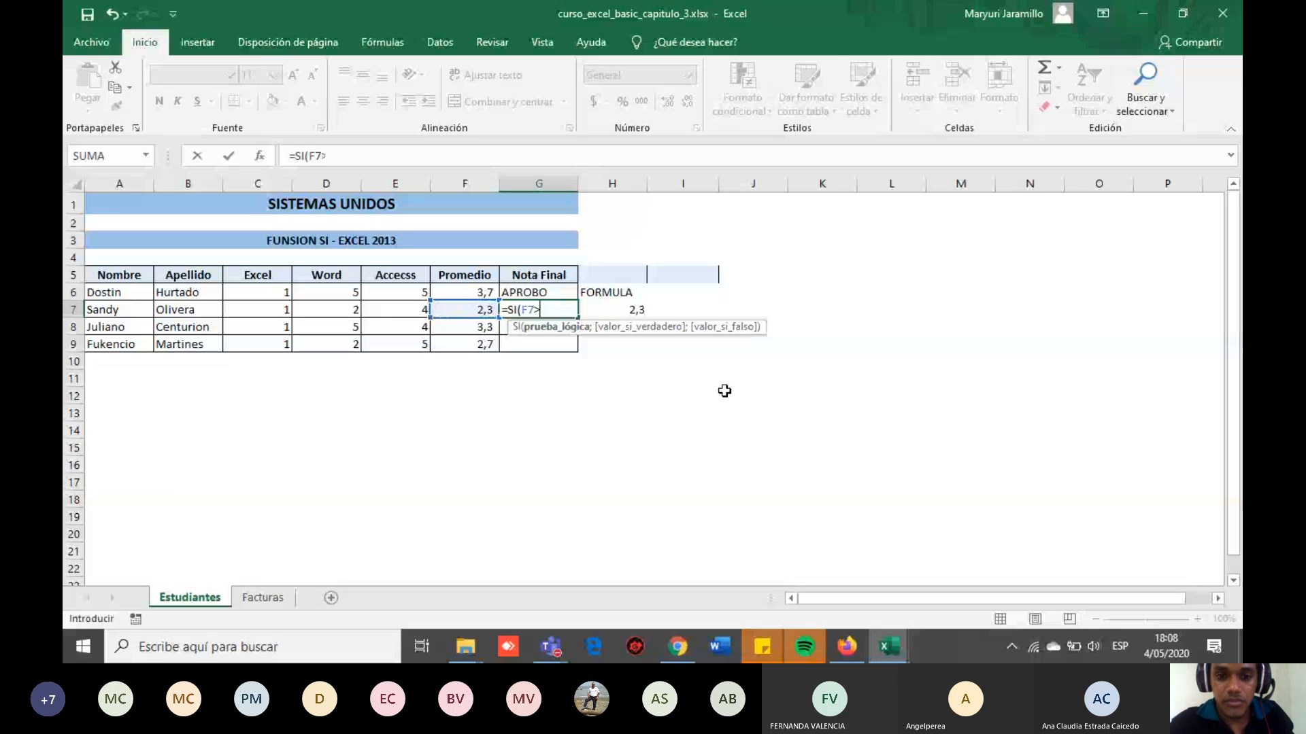
key("BackSpace")
type("<")
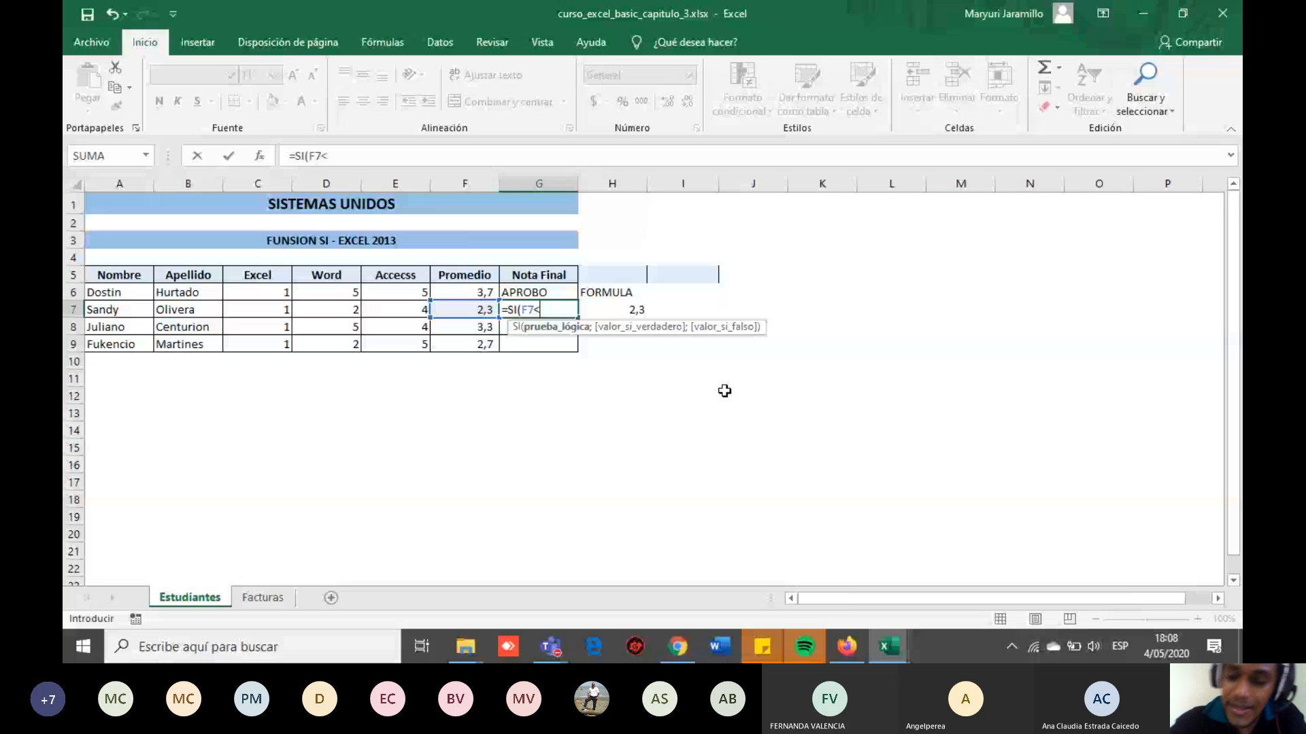
type("3")
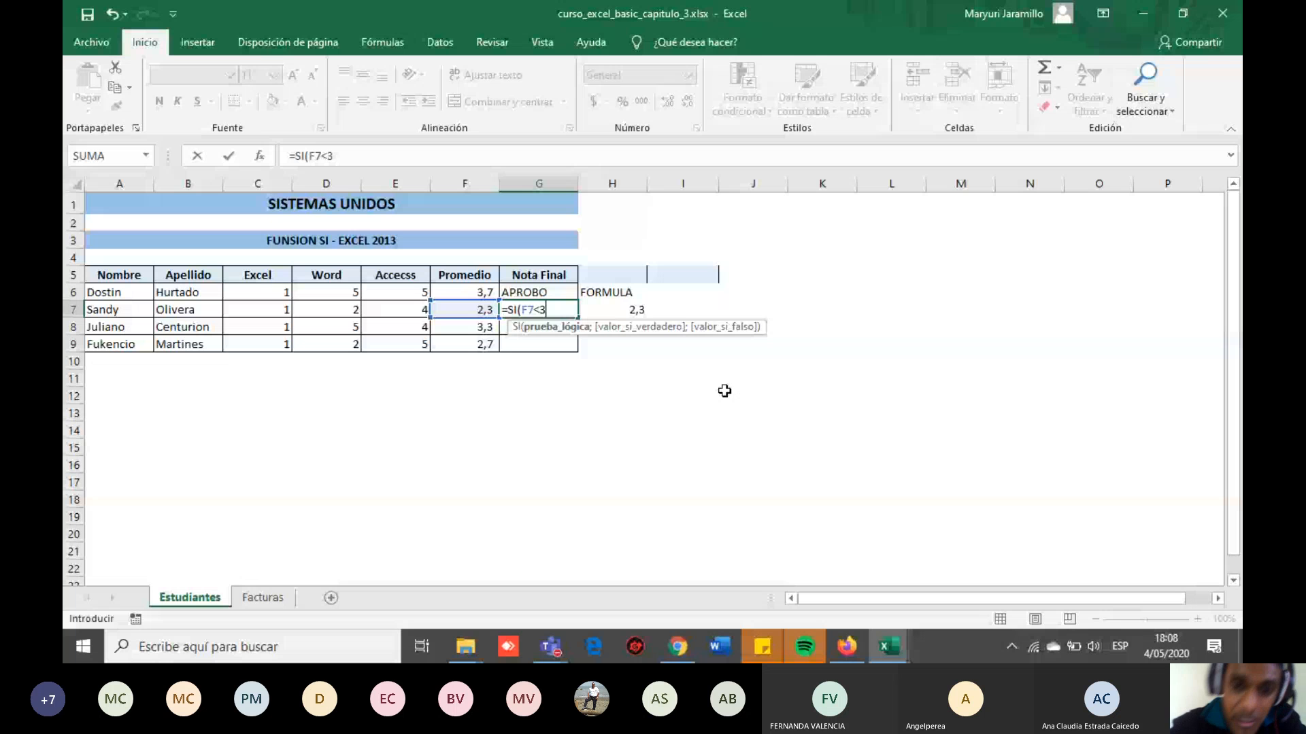
type(";")
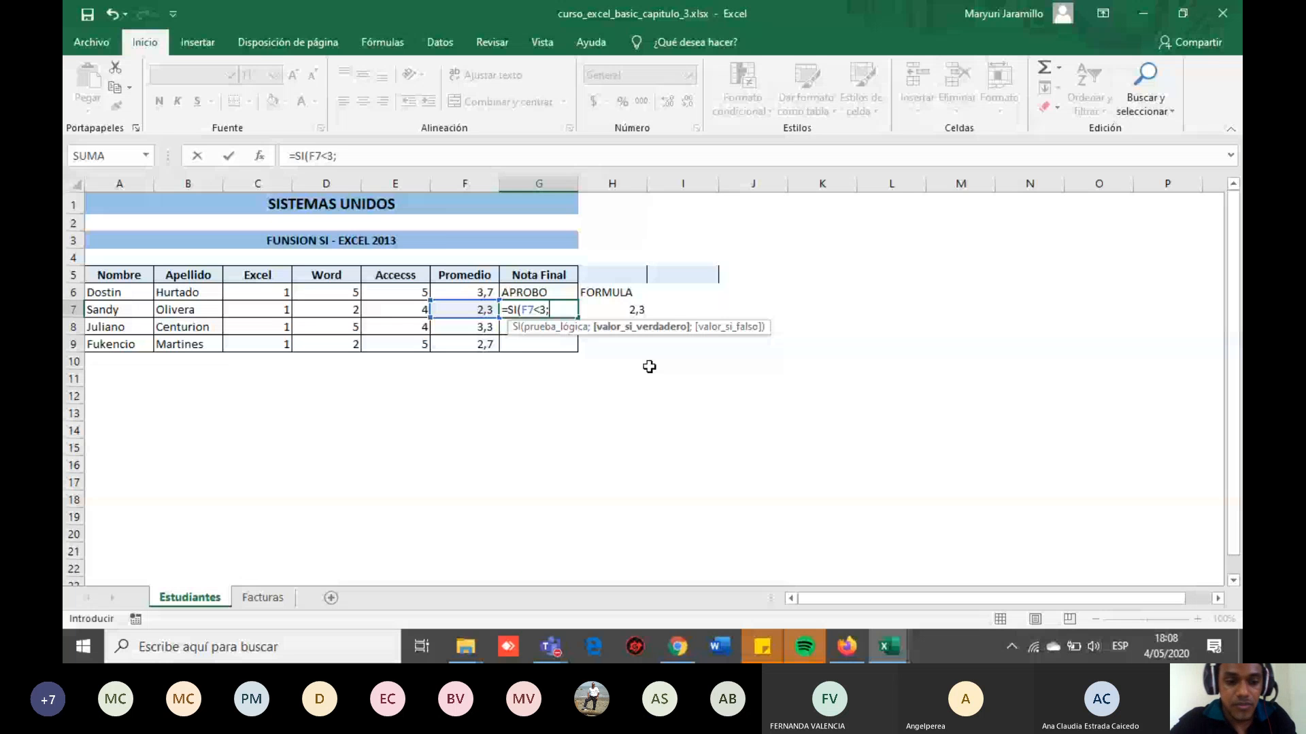
Add "APROBADO" as the value if true in G7's SI function and commit the formula.
type("\"\"")
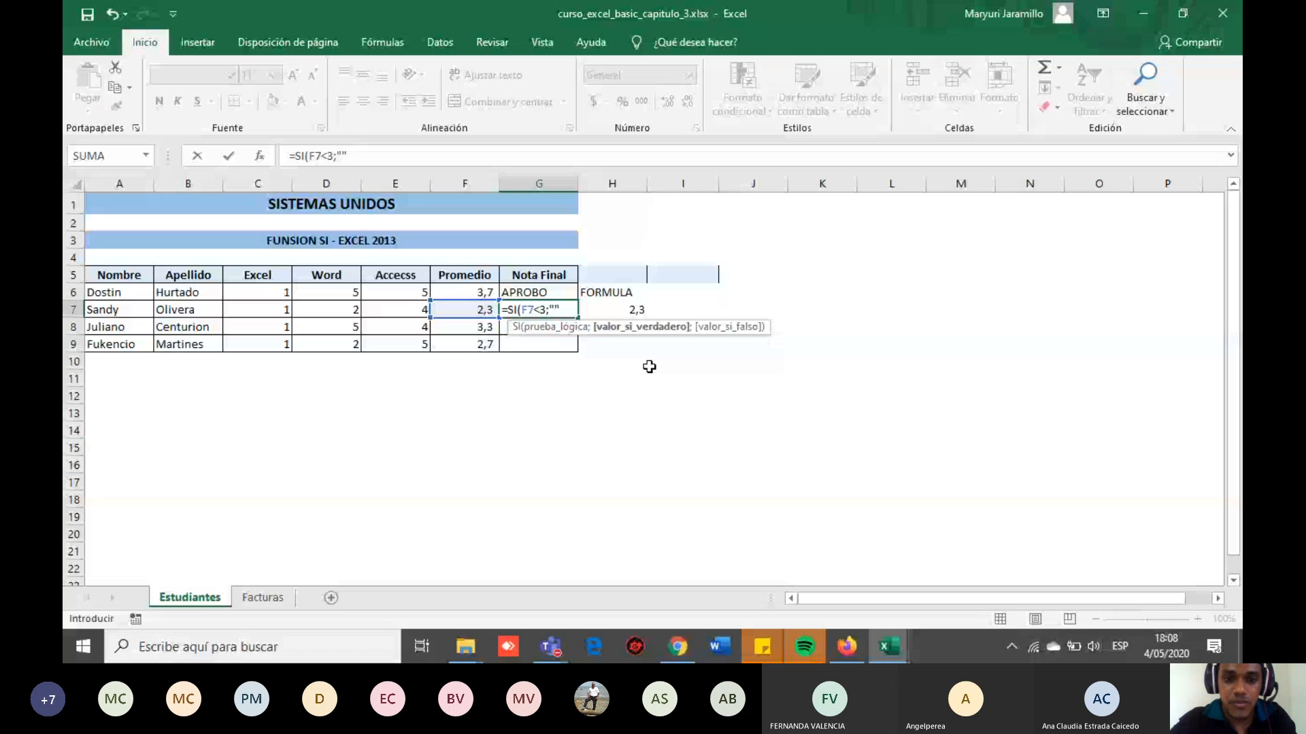
left_click(542, 308)
left_click(343, 157)
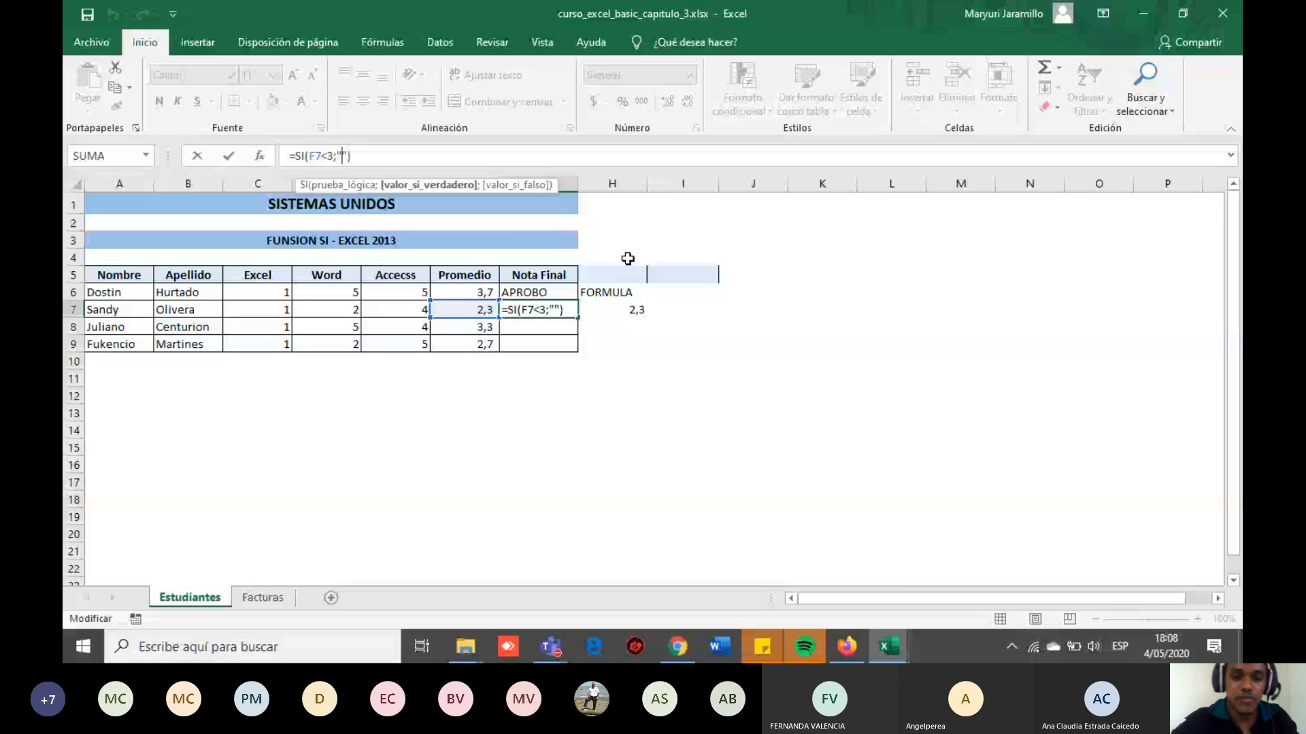
type("APRO")
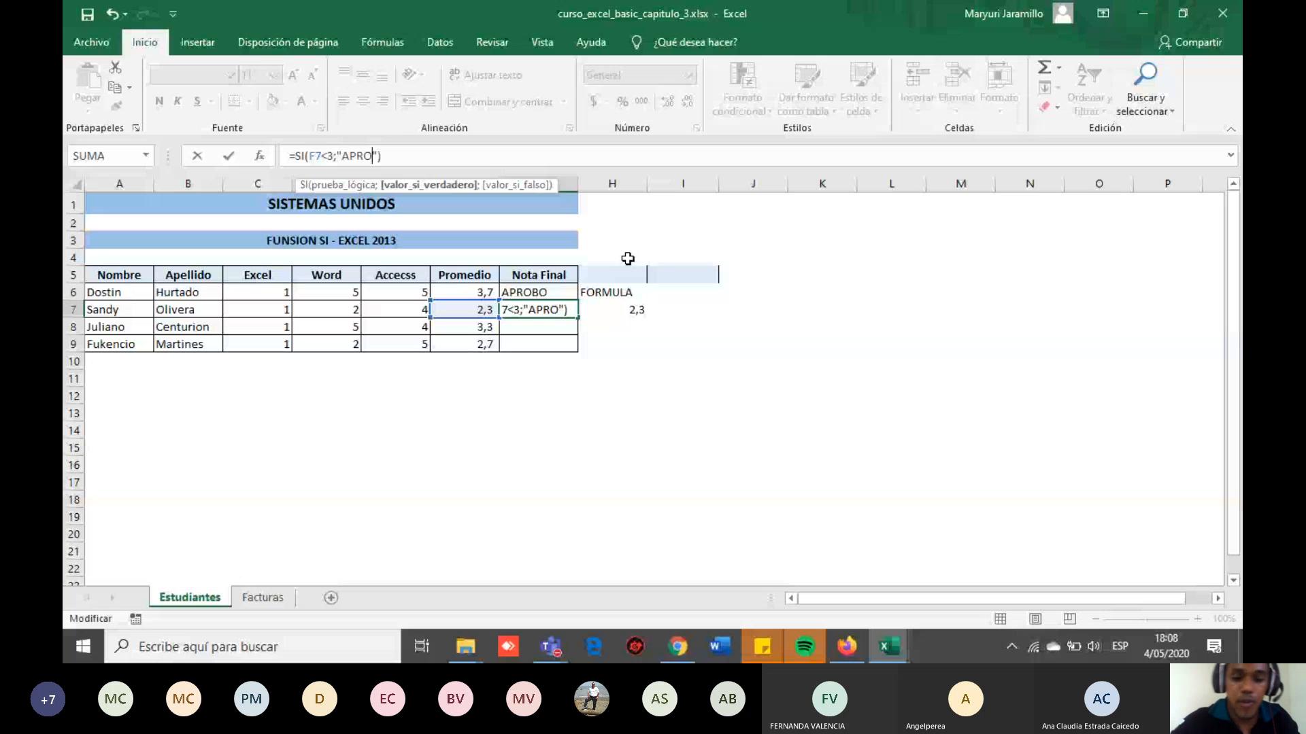
type("BADO")
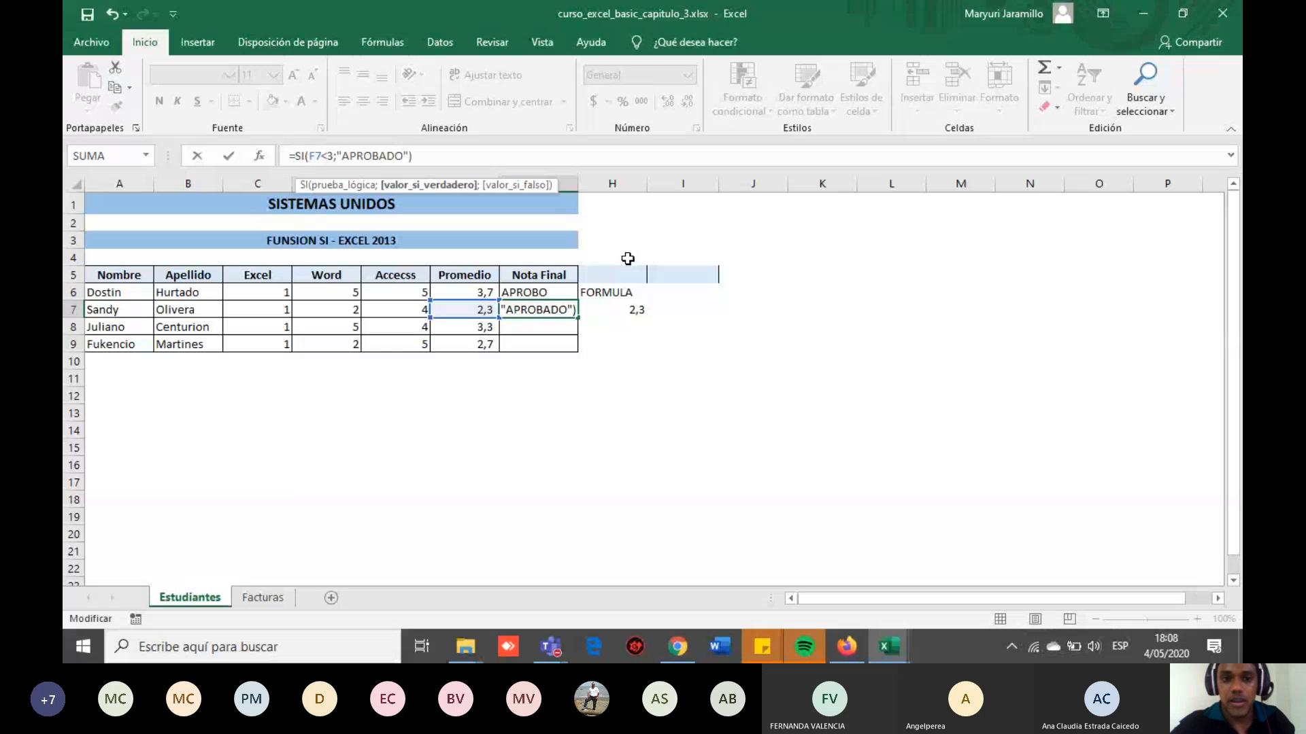
double_click(564, 303)
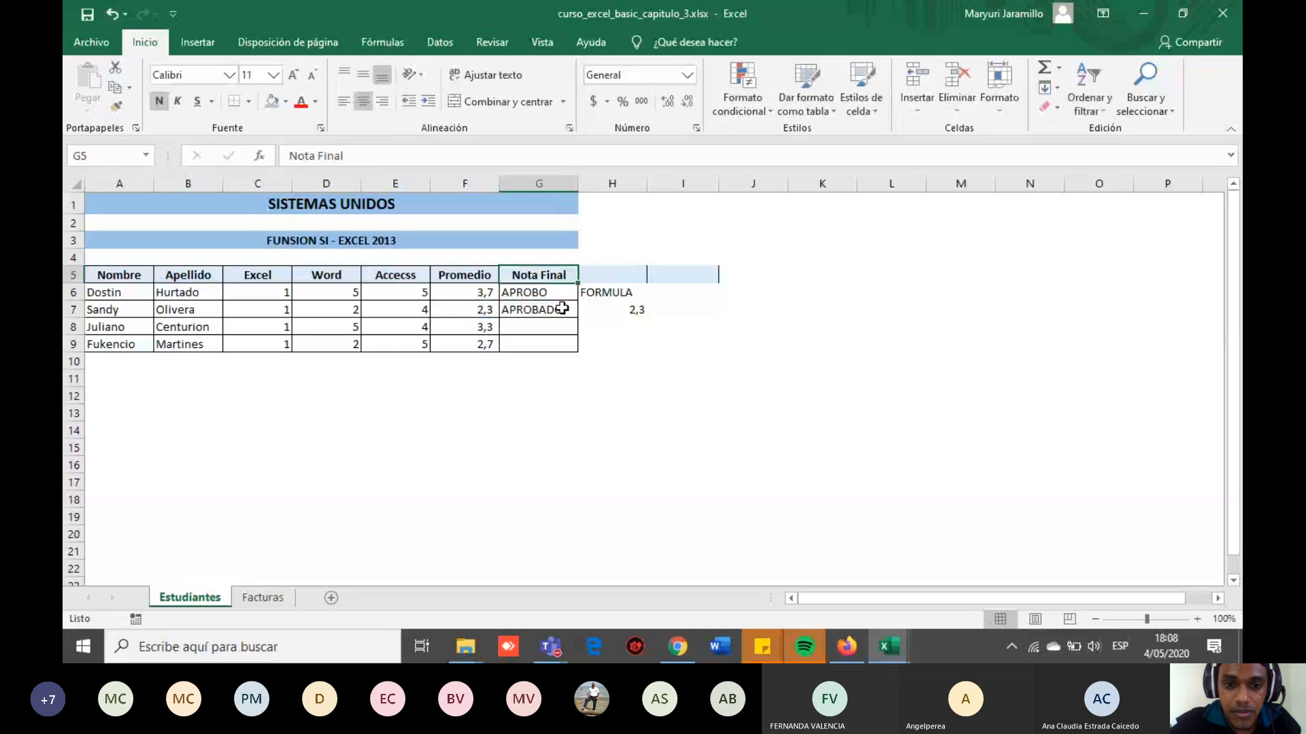
Reopen the SI formula in G7 and add "FALSO" as its value if false.
double_click(563, 310)
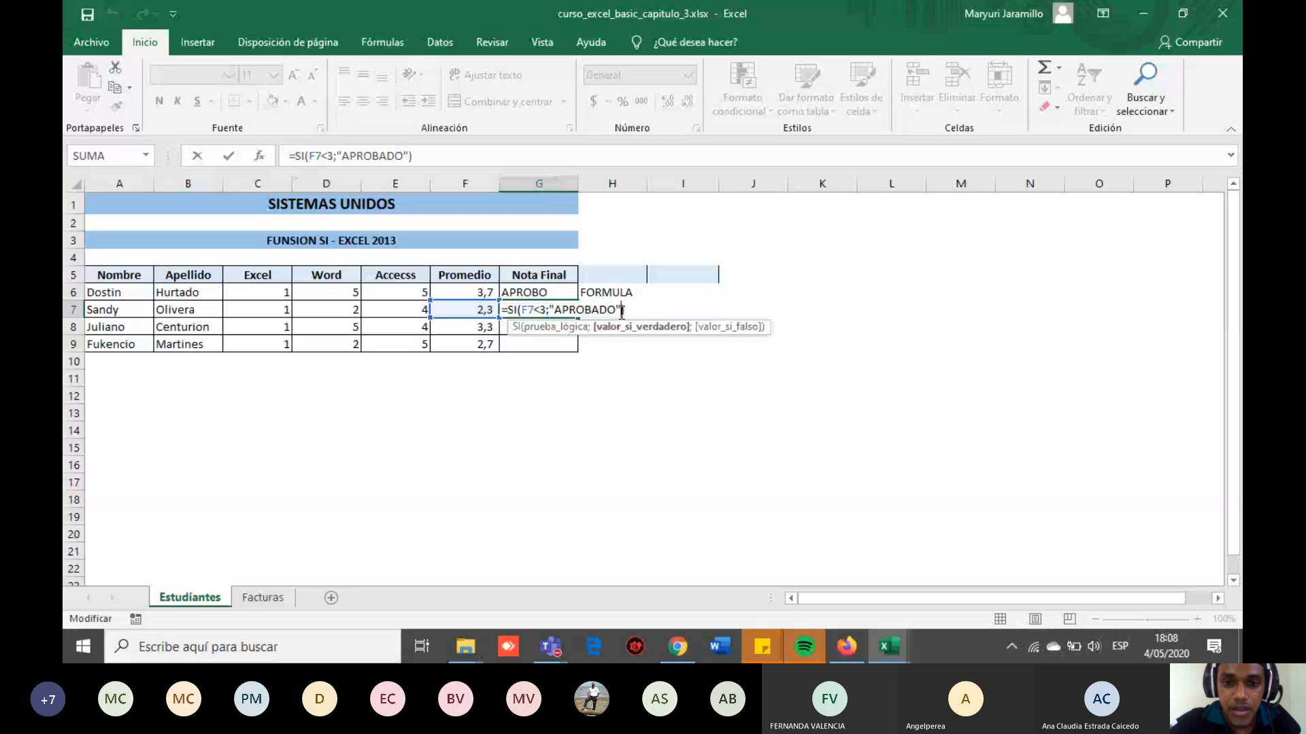
left_click(667, 379)
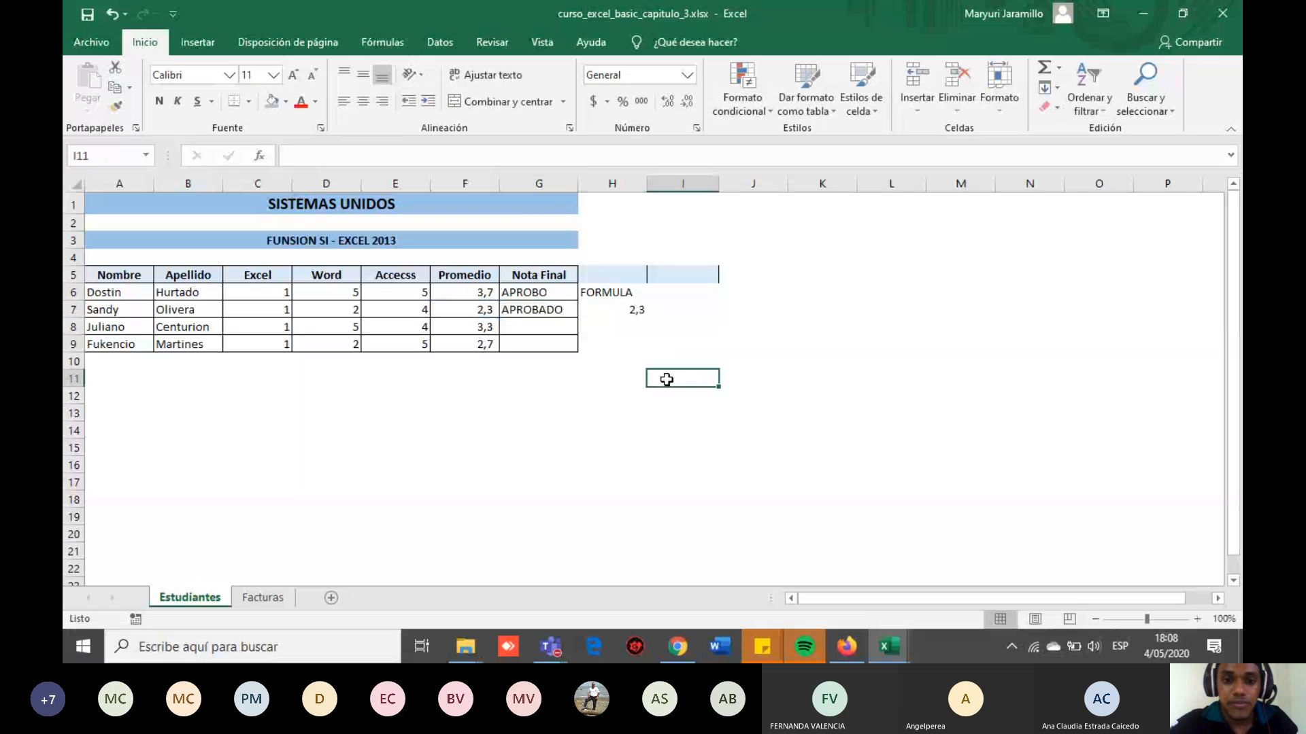
left_click(550, 309)
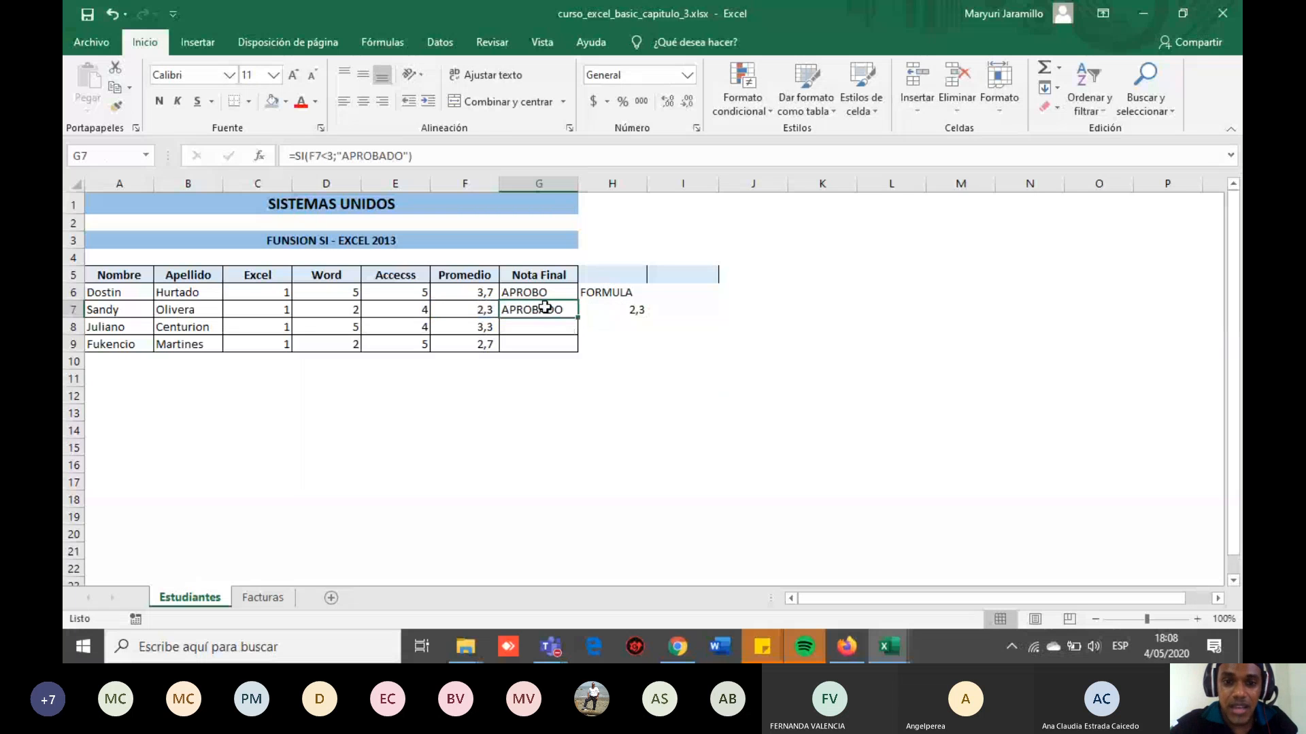
left_click(406, 155)
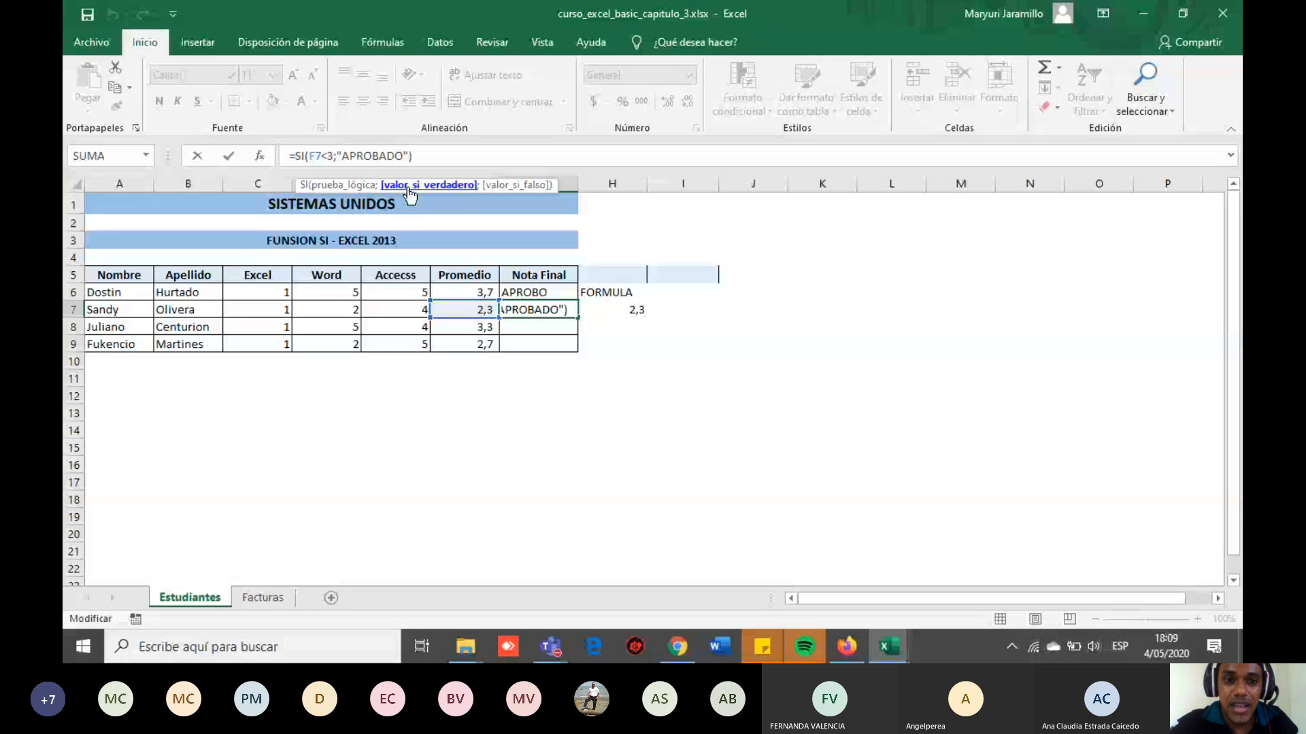
left_click(655, 352)
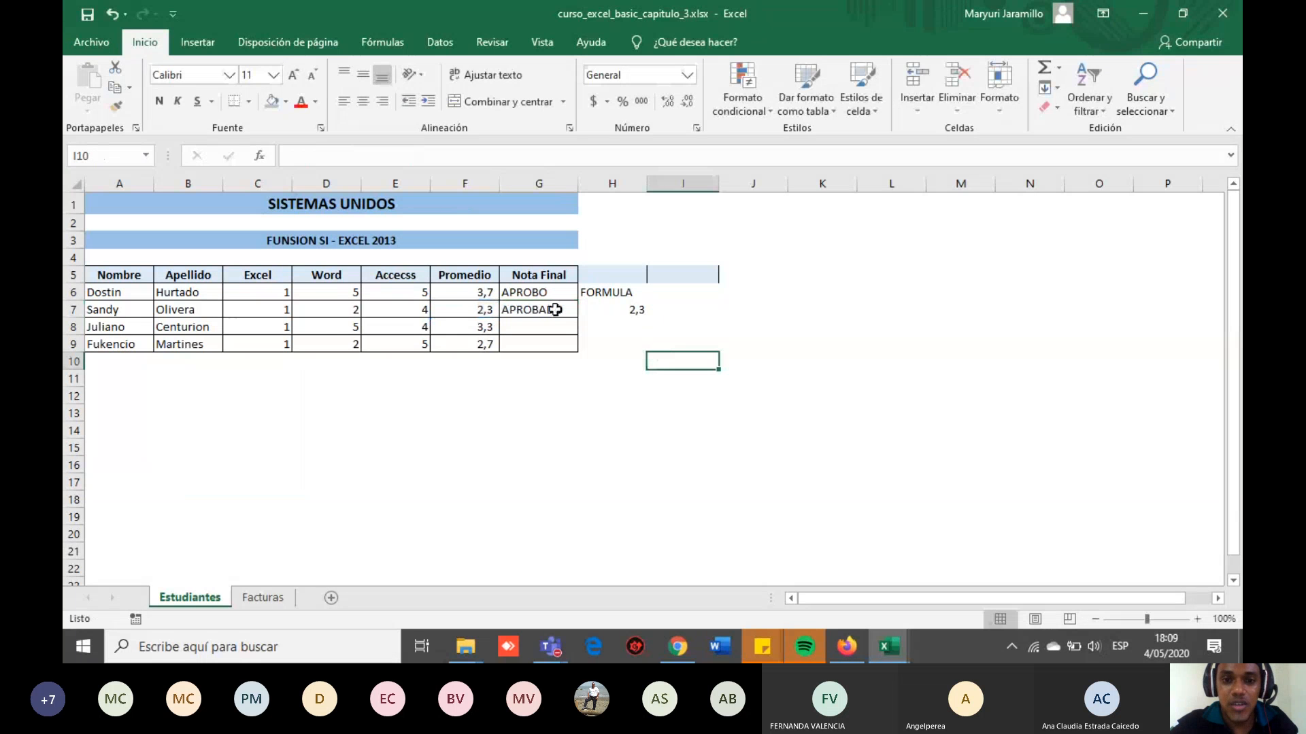
double_click(557, 316)
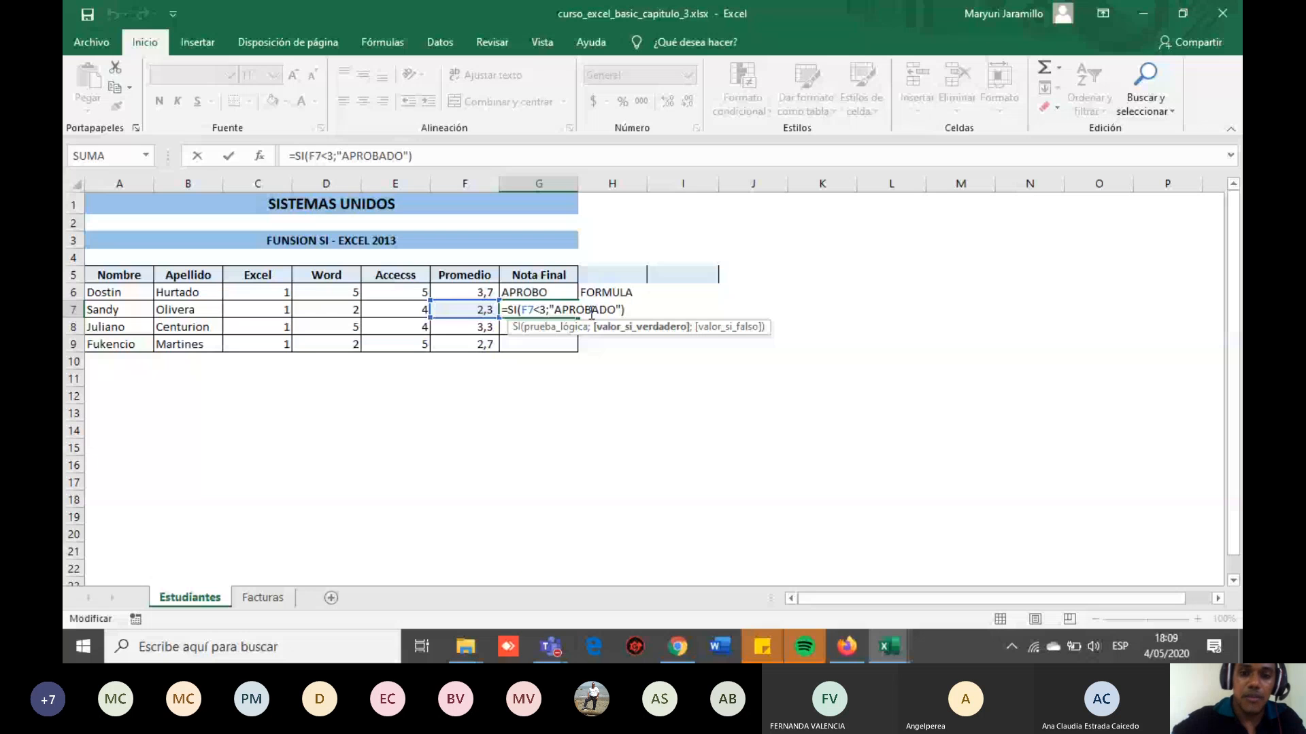
type(";")
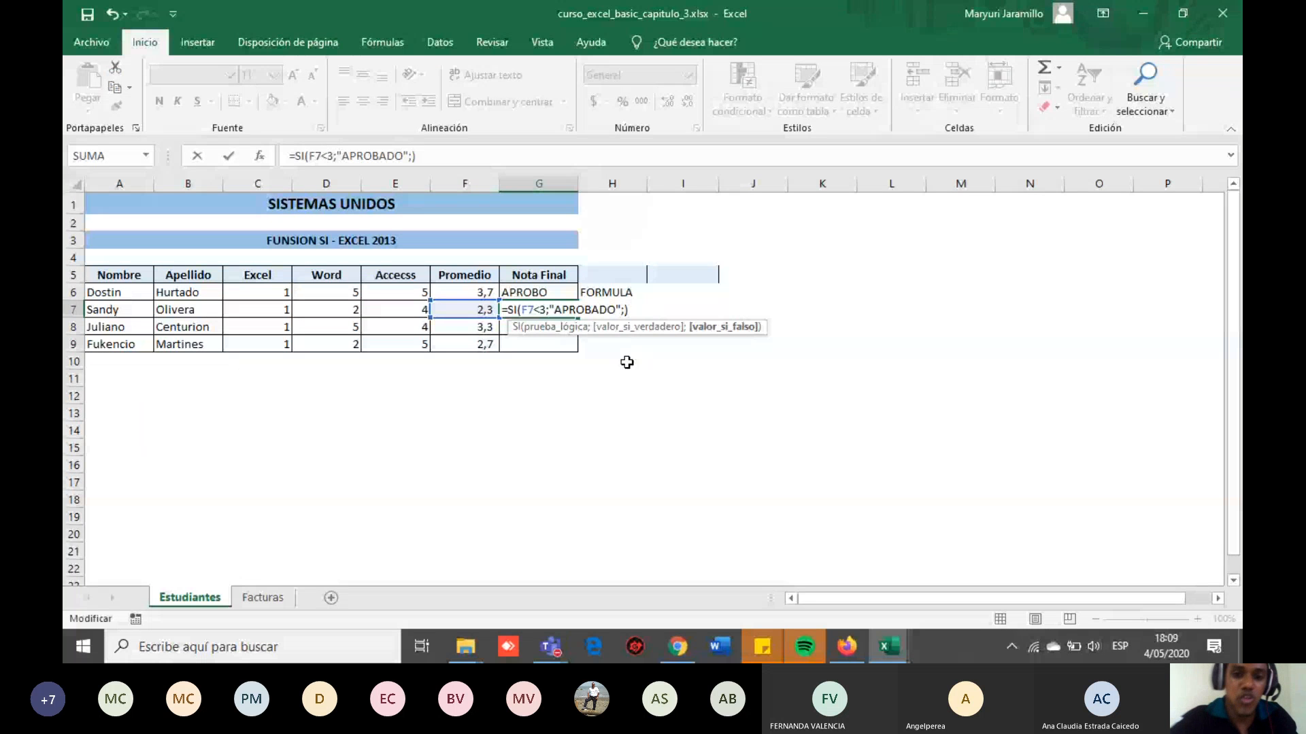
type("\";\"")
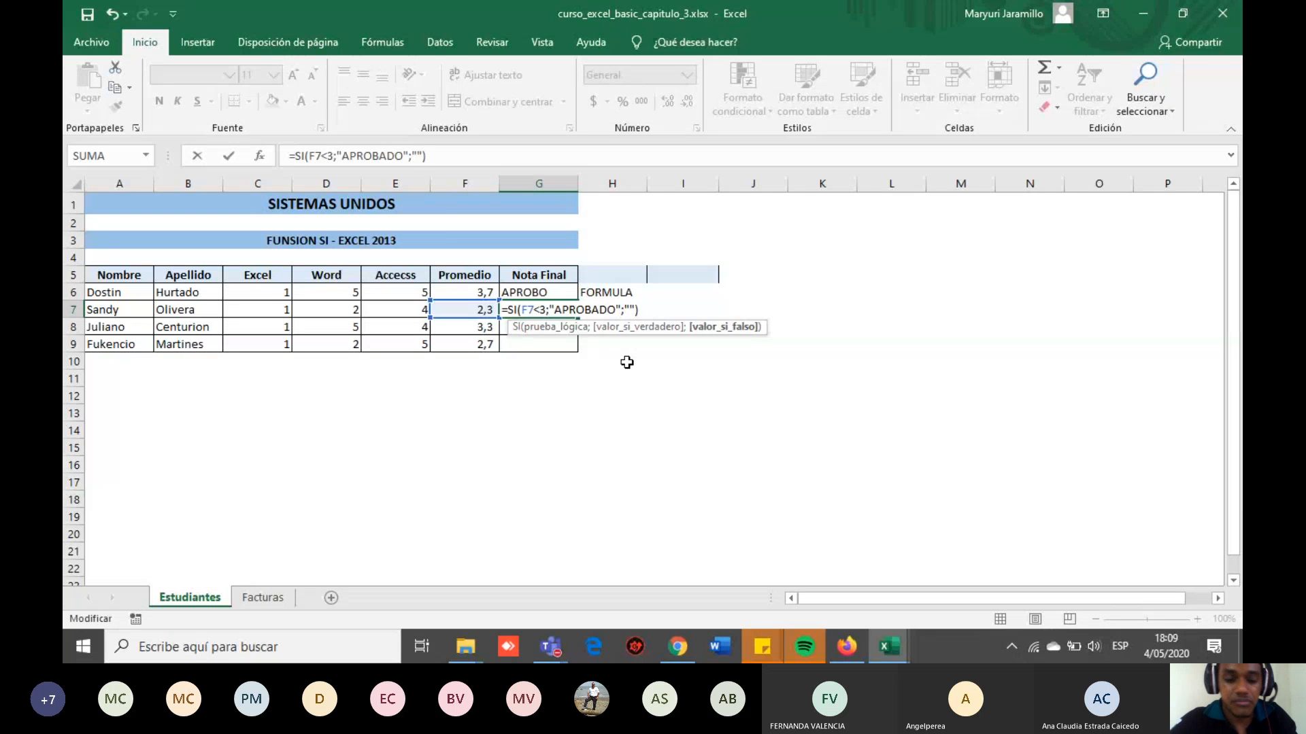
type("FALSO")
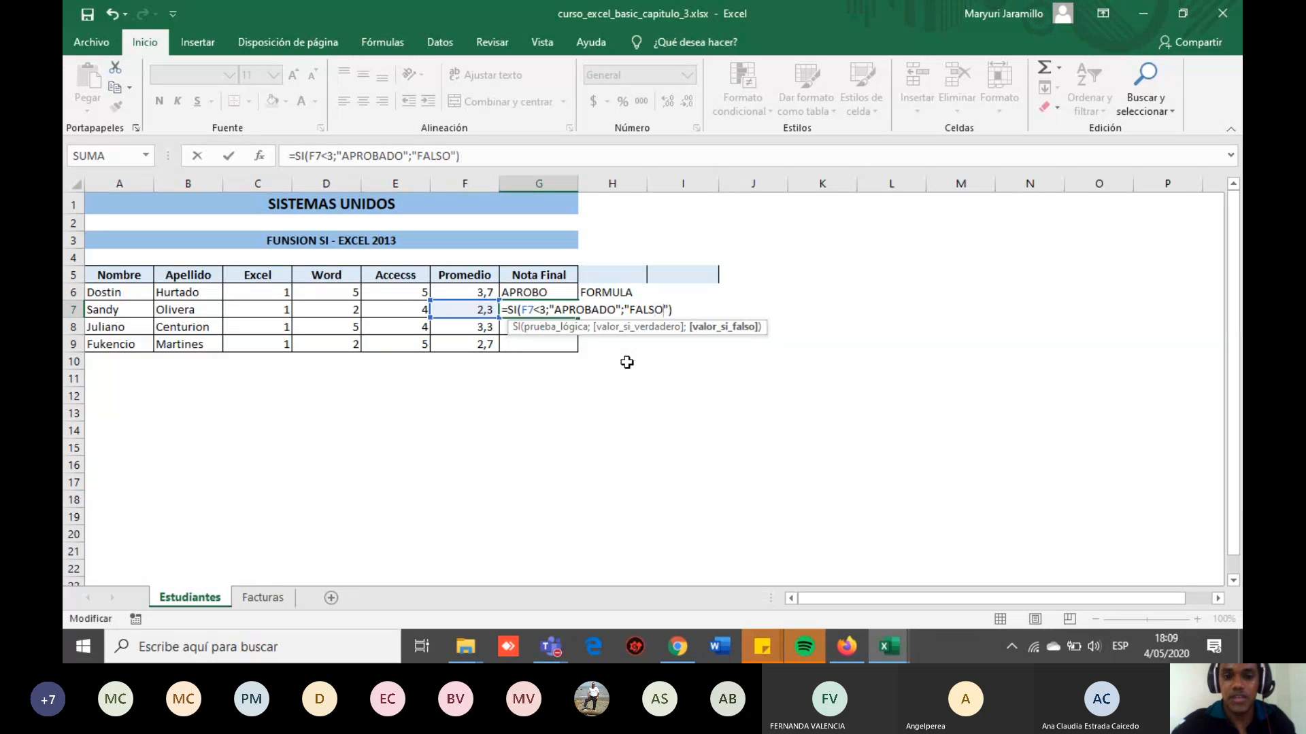
key("Return")
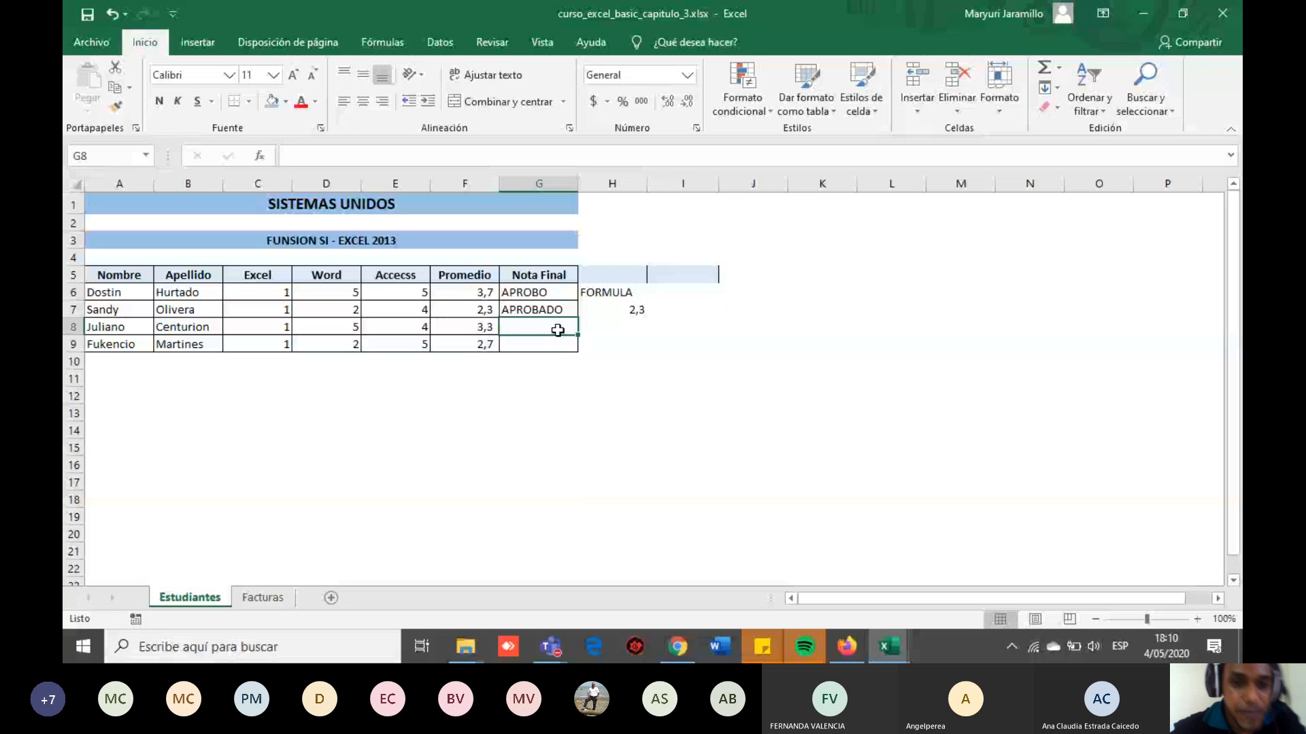
left_click(528, 309)
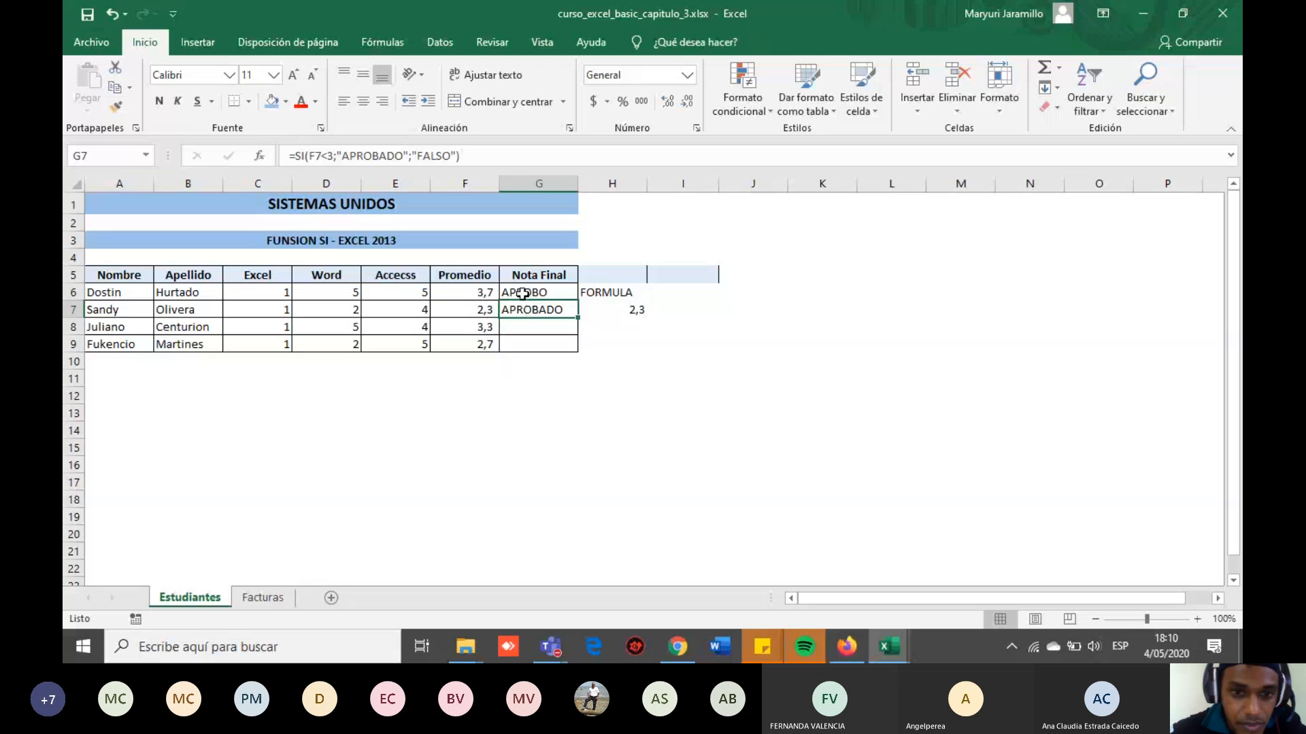
Compare the SI formulas in G6 and G7 without changing either one.
left_click(522, 291)
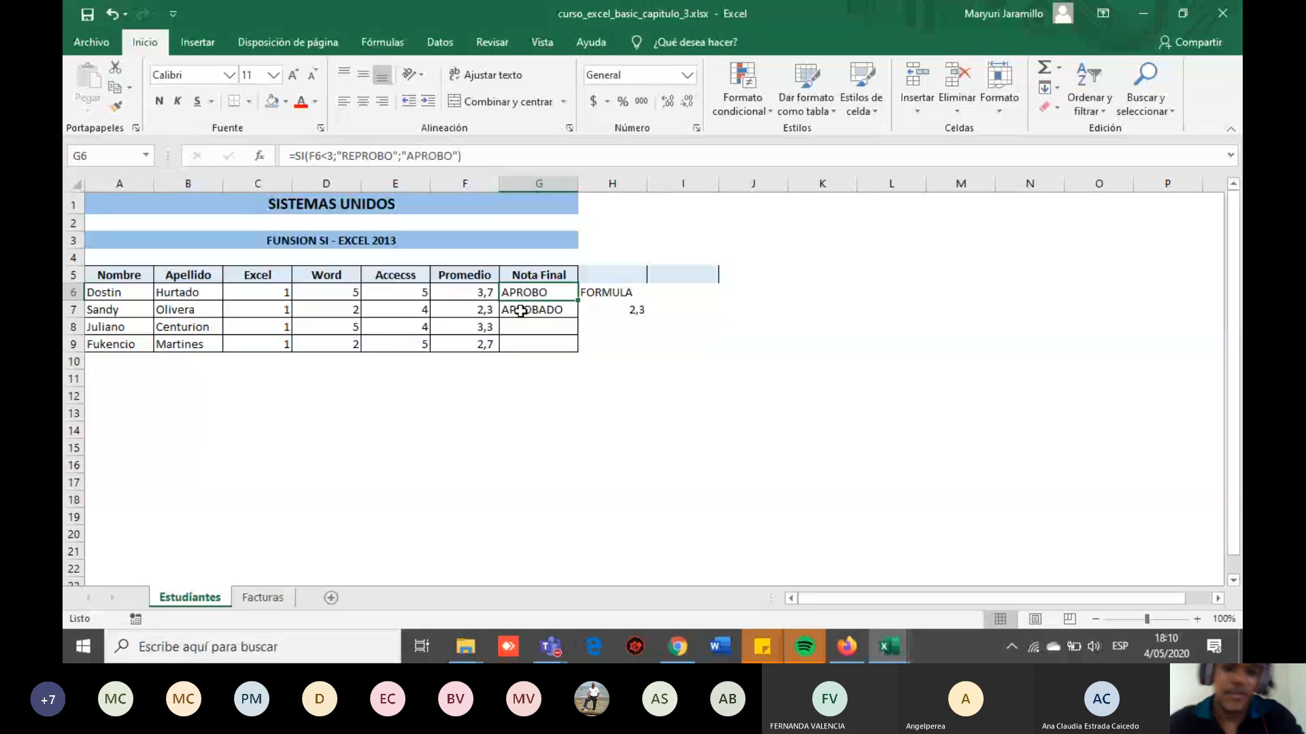
left_click(521, 310)
double_click(521, 311)
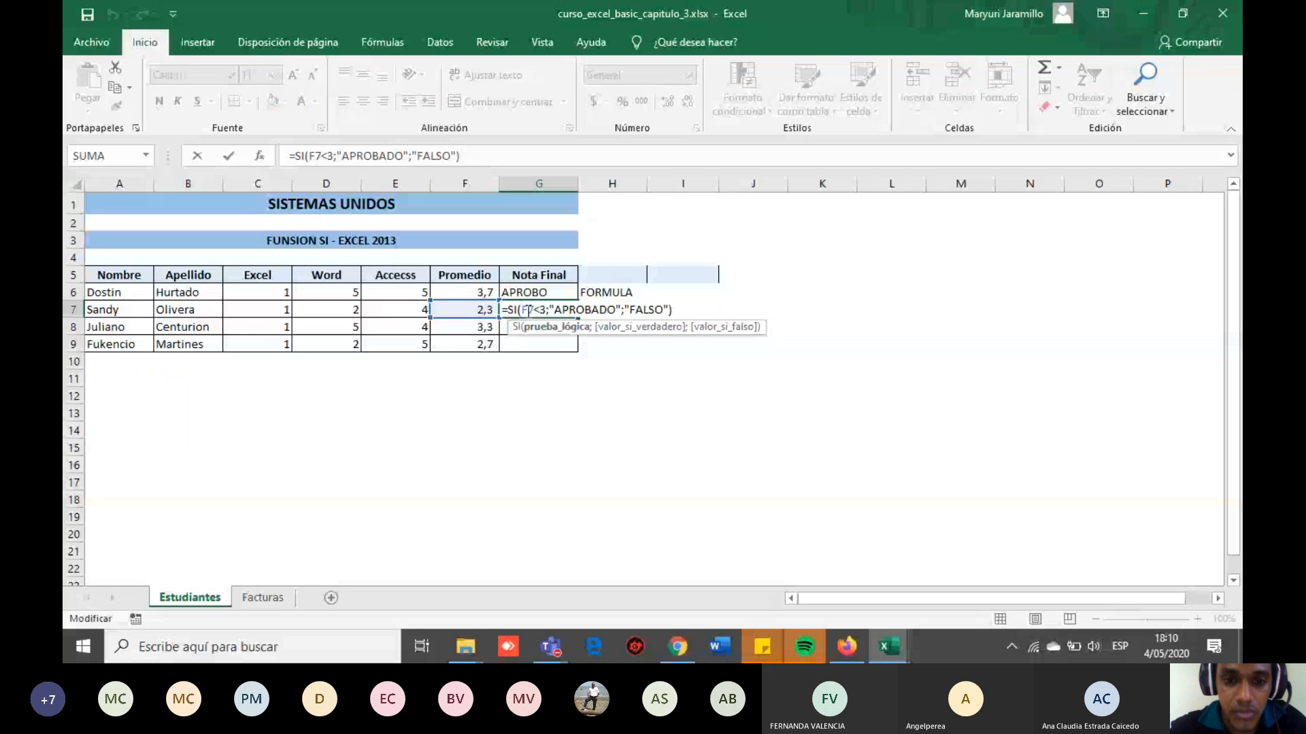
left_click(533, 292)
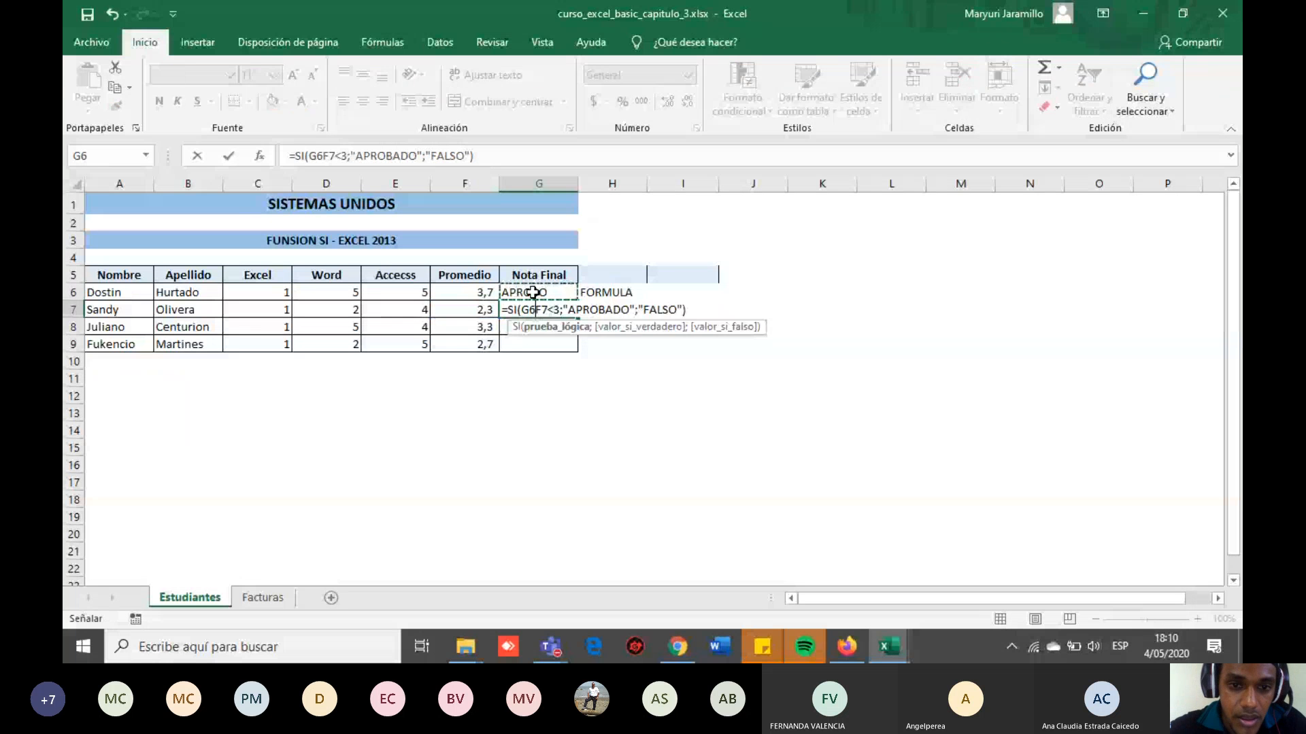
key("Escape")
left_click(538, 292)
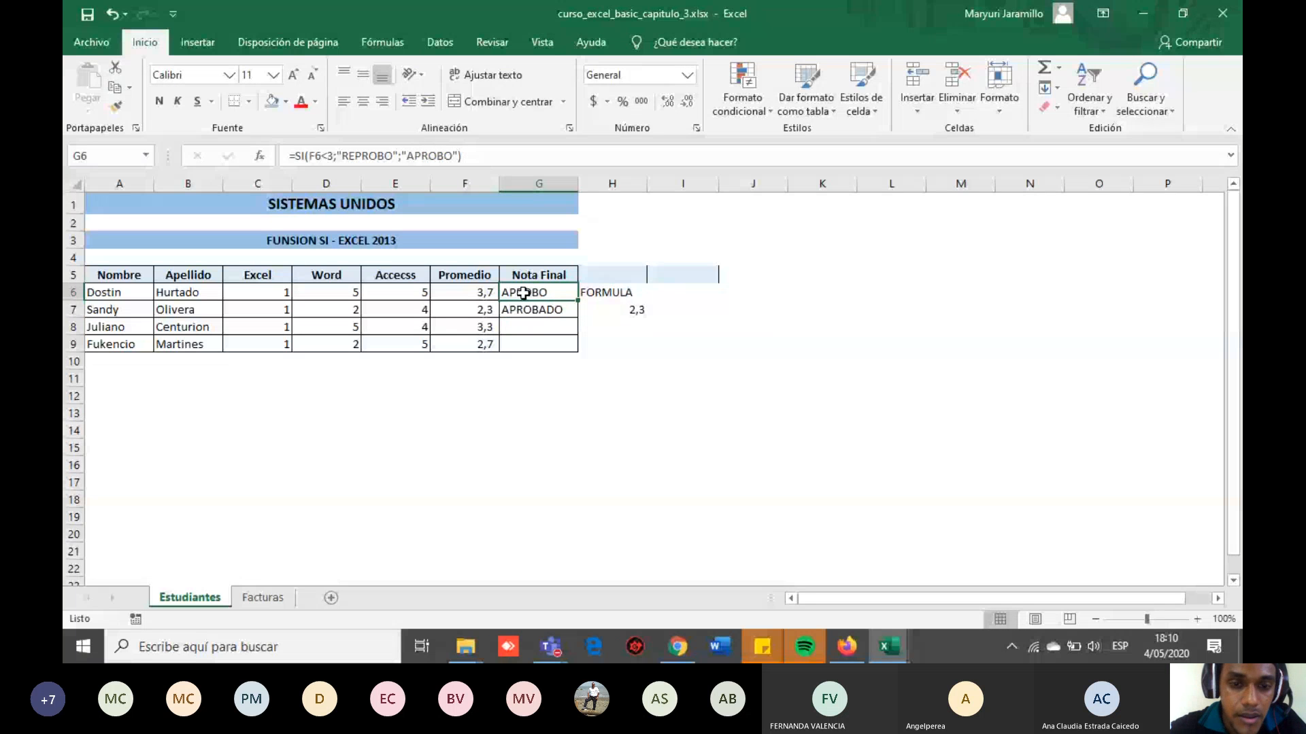
left_click(519, 309)
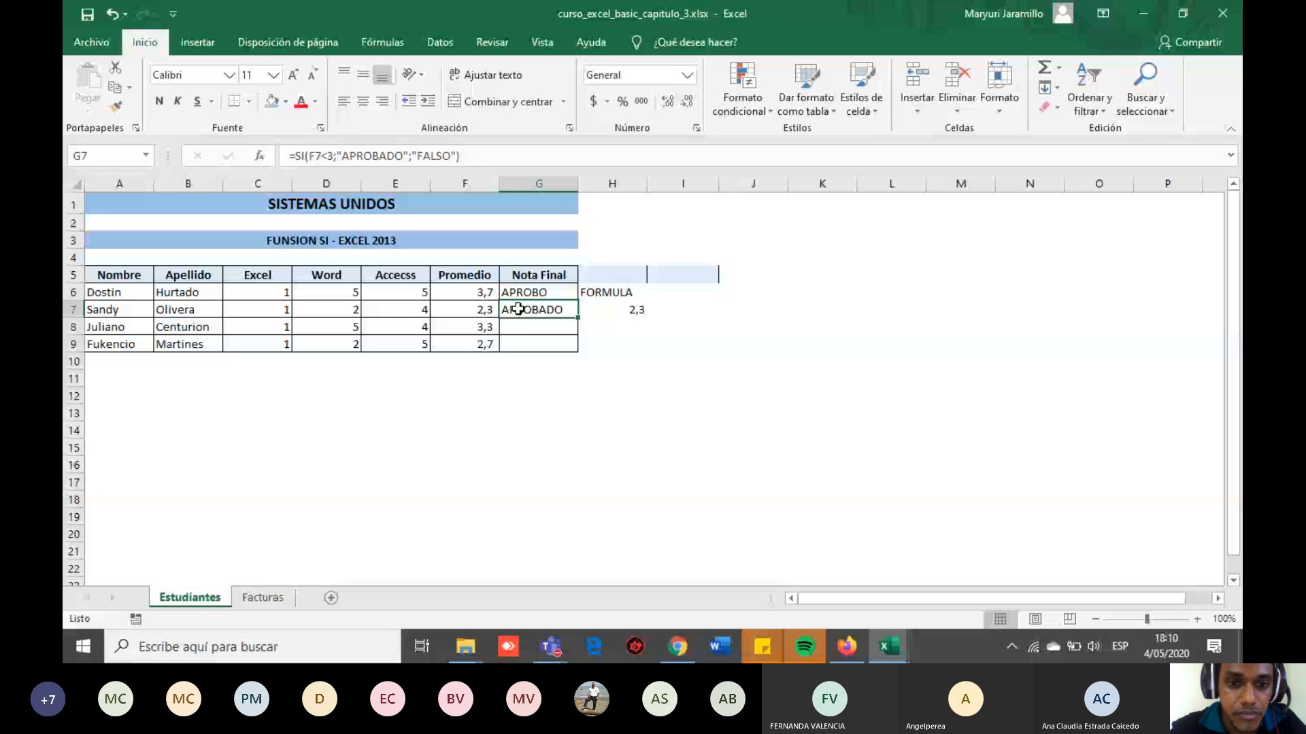
Reopen the SI formula in G6 and replace its value if true with "APROBADO".
double_click(519, 293)
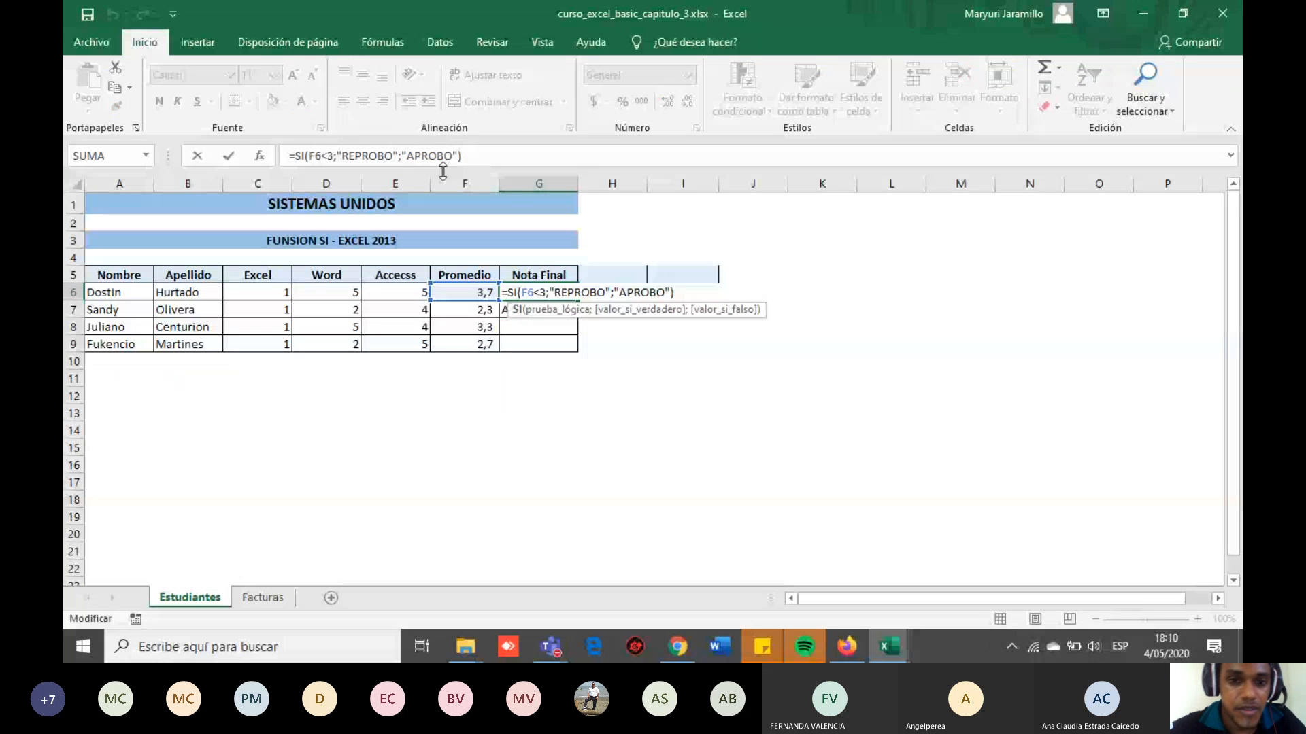
left_click(392, 156)
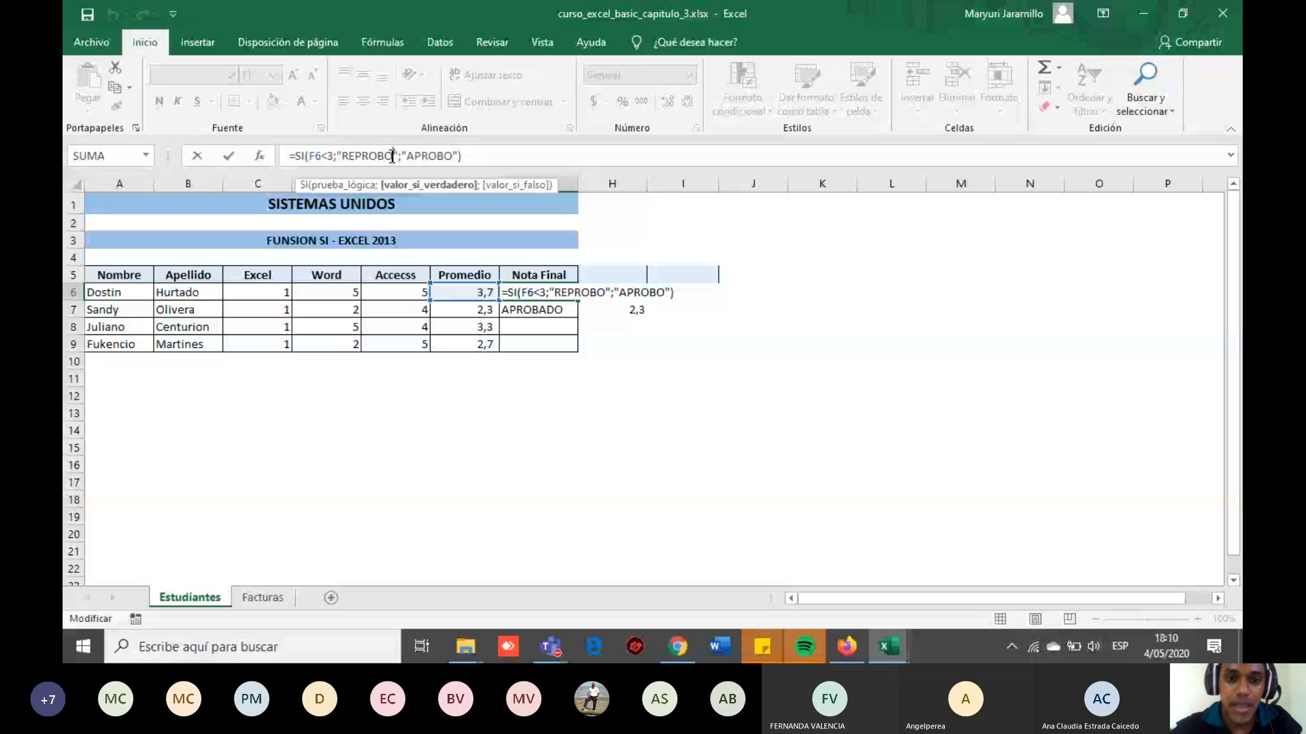
key("BackSpace")
key("BackSpace")
key("BackSpace")
key("BackSpace")
key("BackSpace")
key("BackSpace")
key("BackSpace")
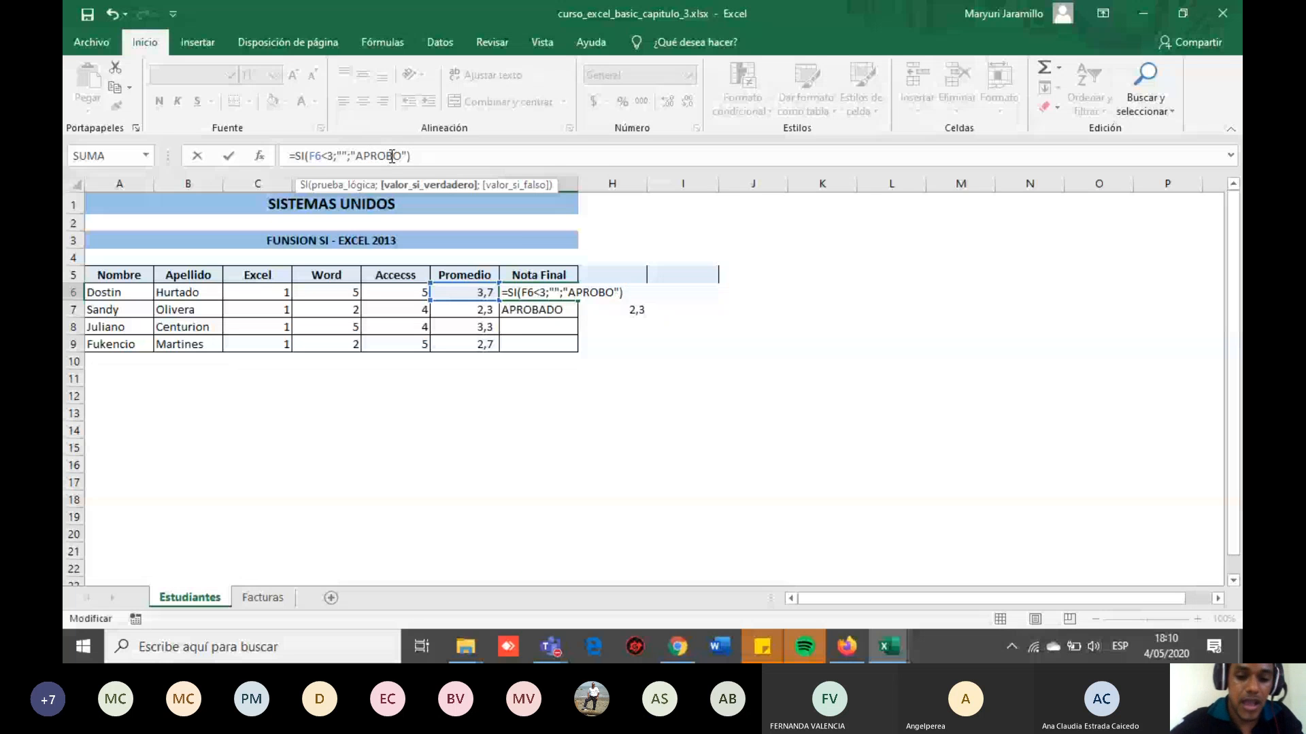
type("APROBADO")
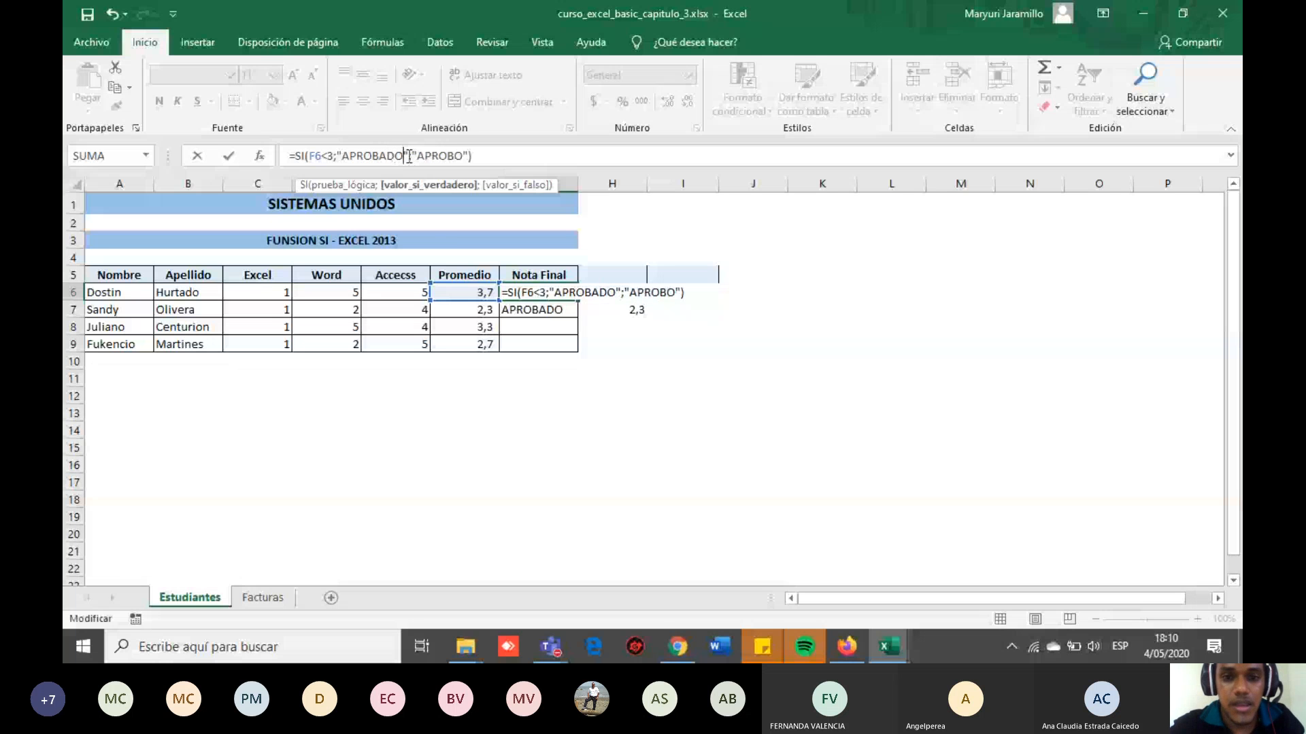
Replace the value if false in G6's SI function with "REPROBADO" and commit the formula.
left_click(419, 155)
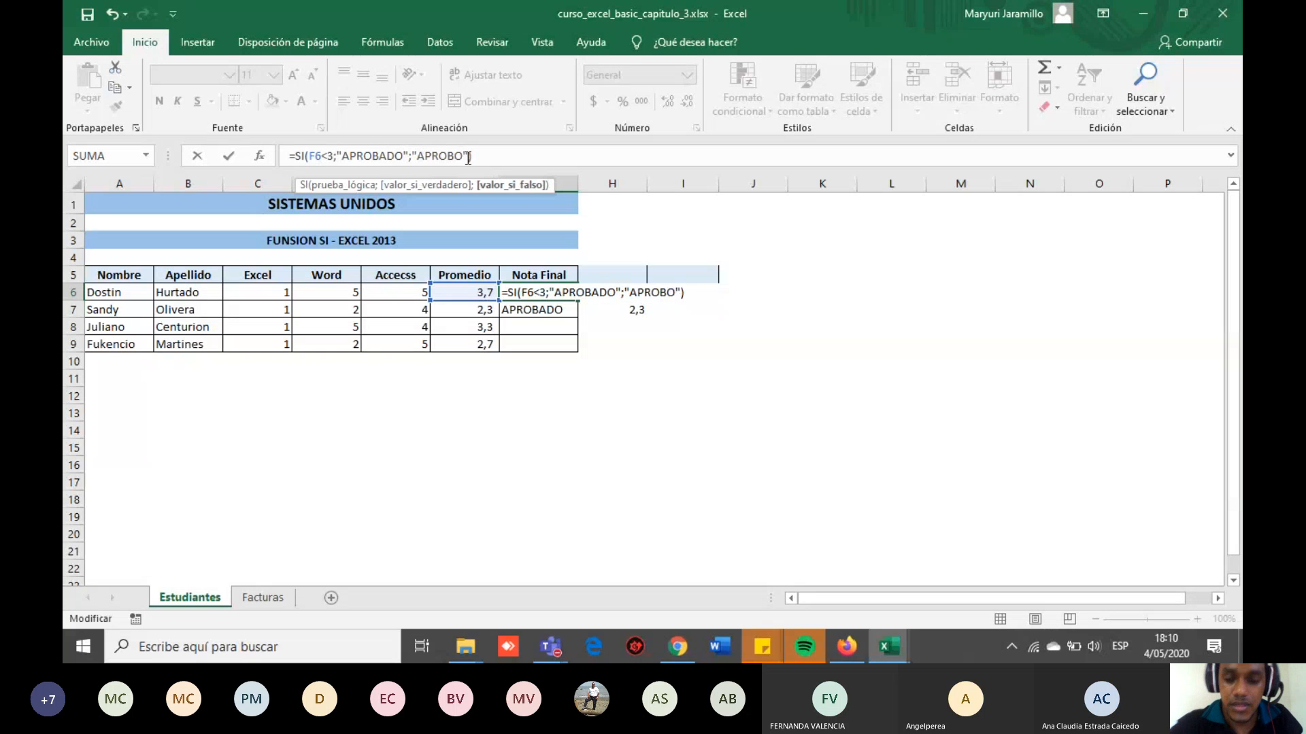
key("Delete")
key("Delete")
key("Delete")
key("Delete")
key("Delete")
key("Delete")
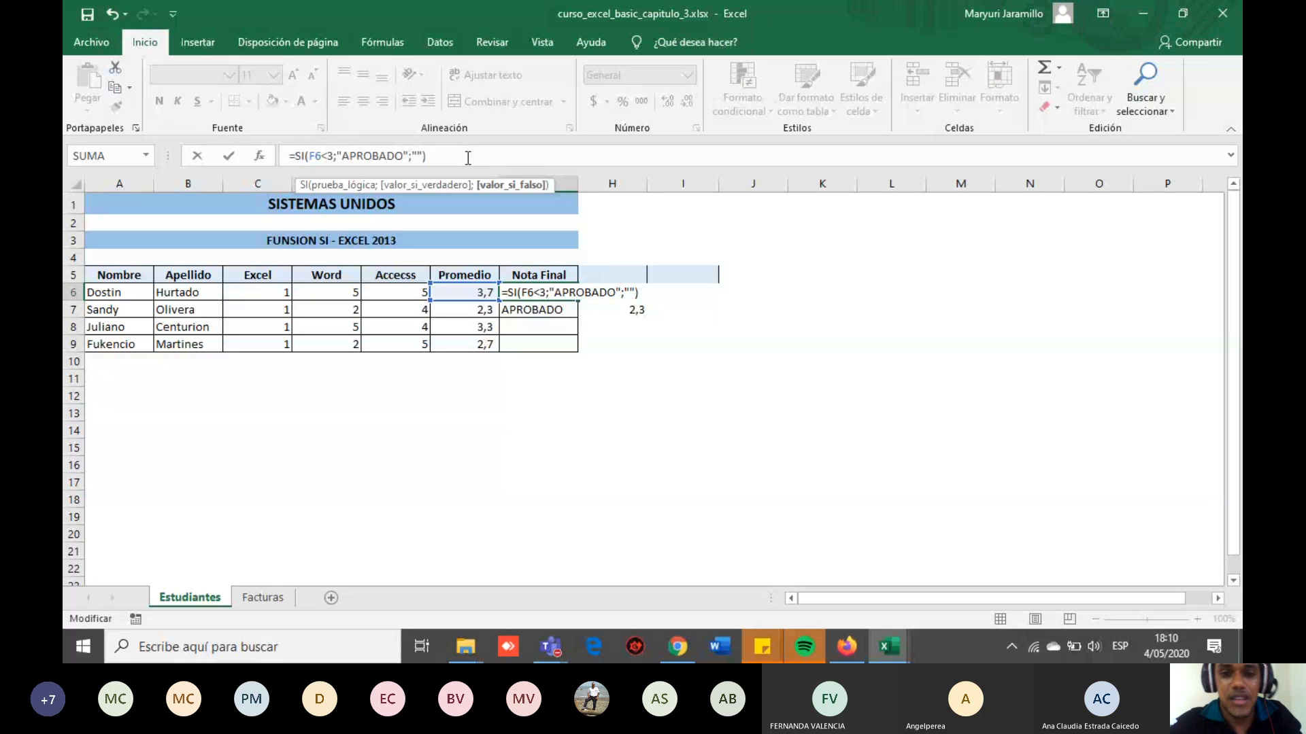
type("REPROBADO")
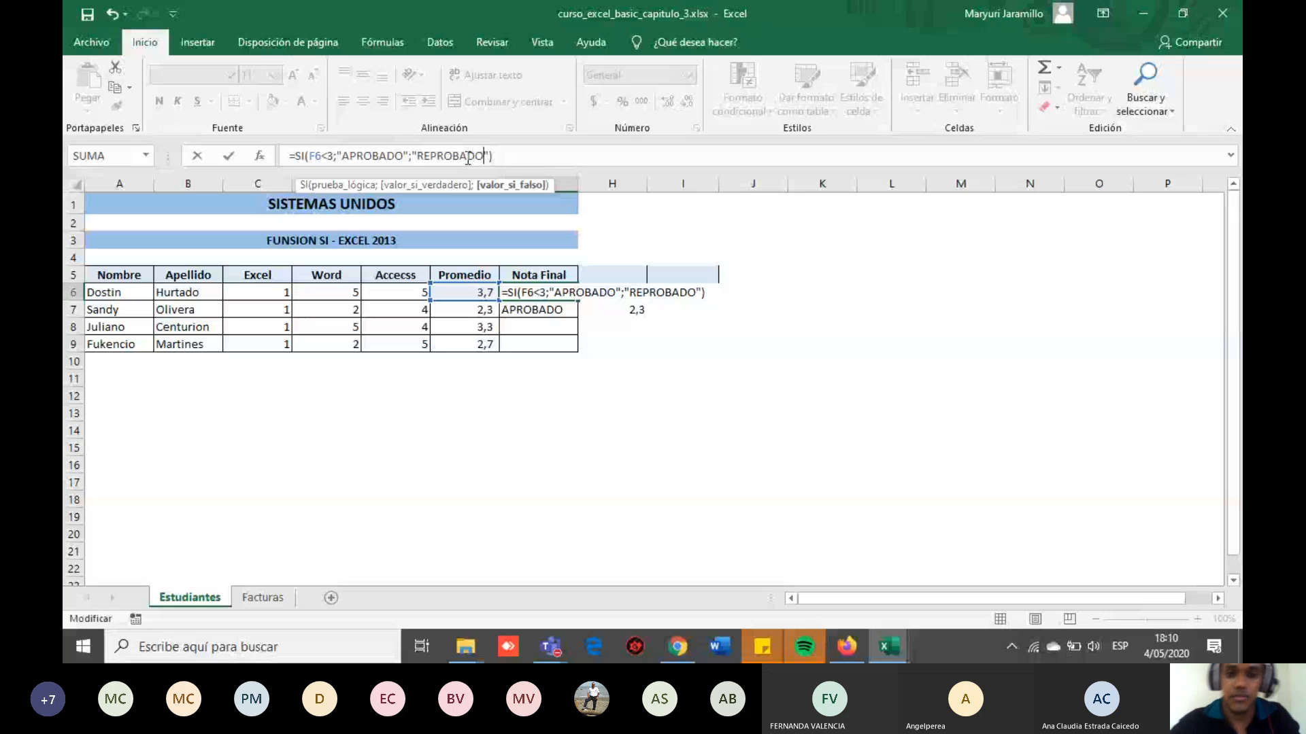
key("Return")
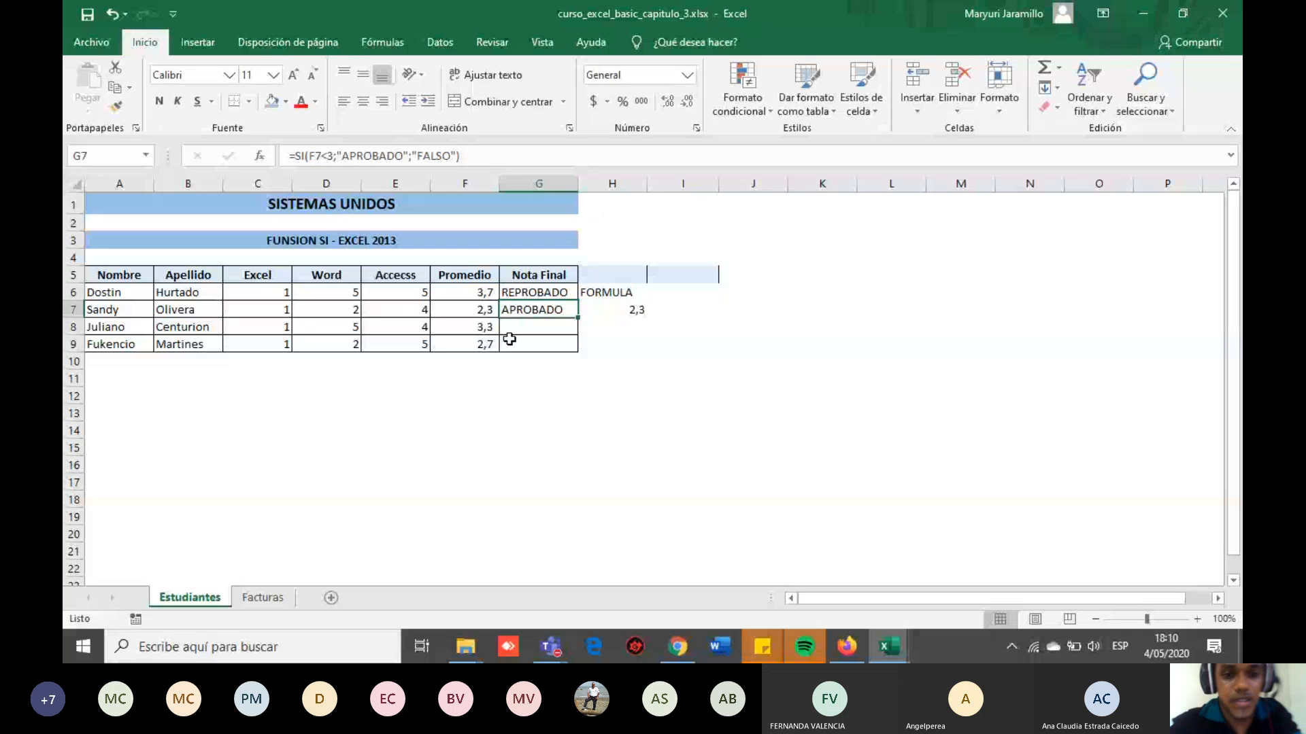
Reopen the SI formula in G6 and clear the text of its value if true, keeping the quotation marks.
left_click(559, 293)
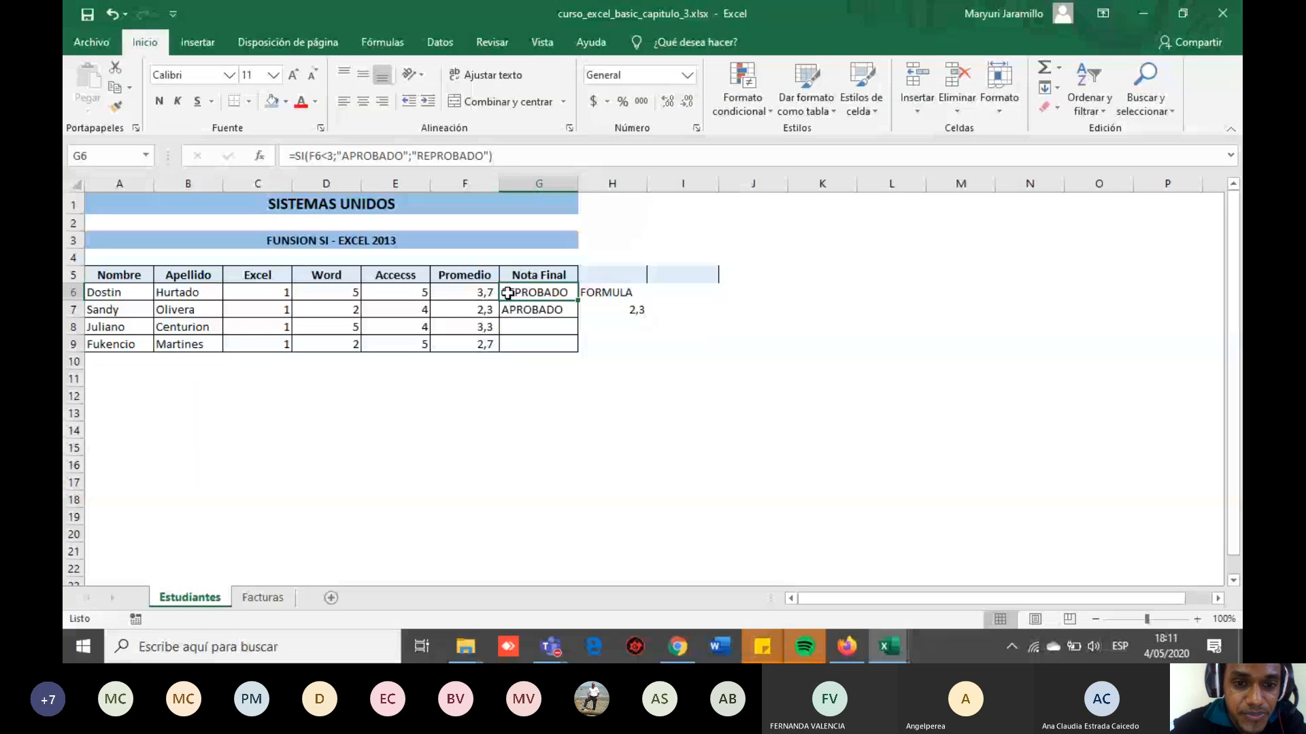
double_click(533, 293)
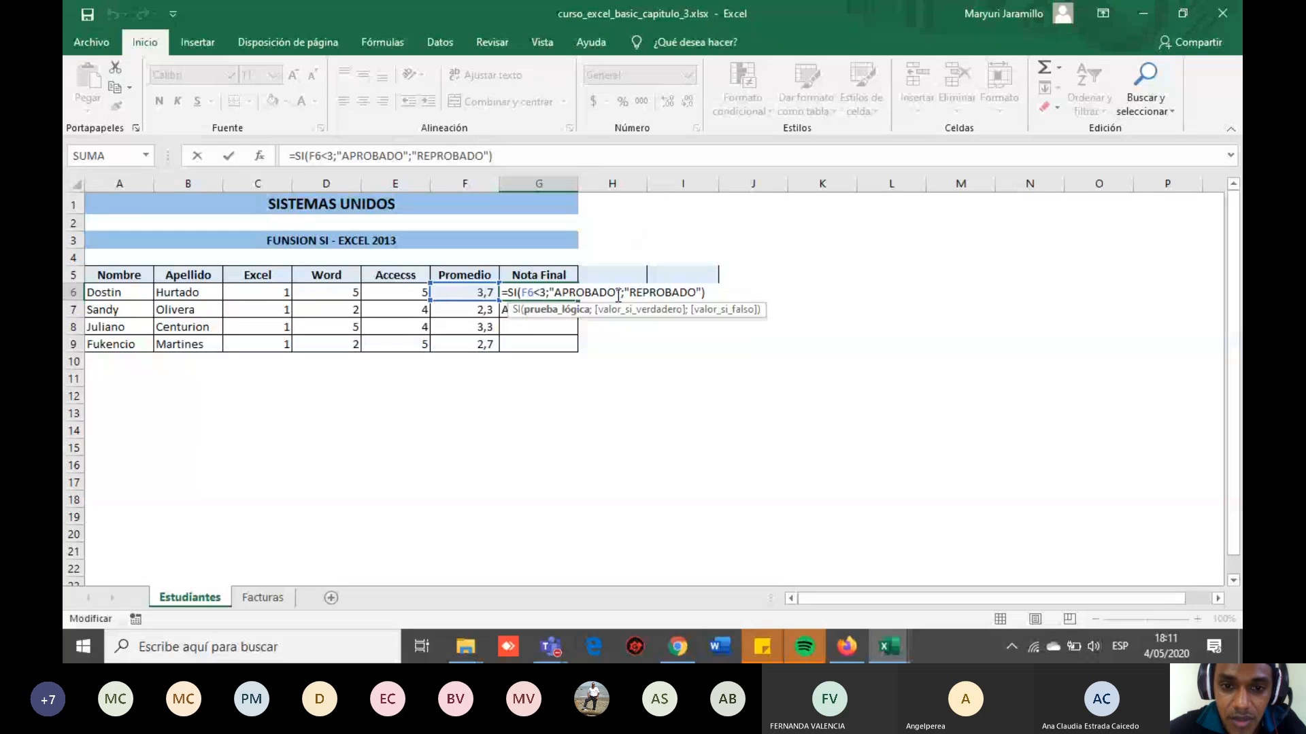
left_click_drag(617, 293, 561, 292)
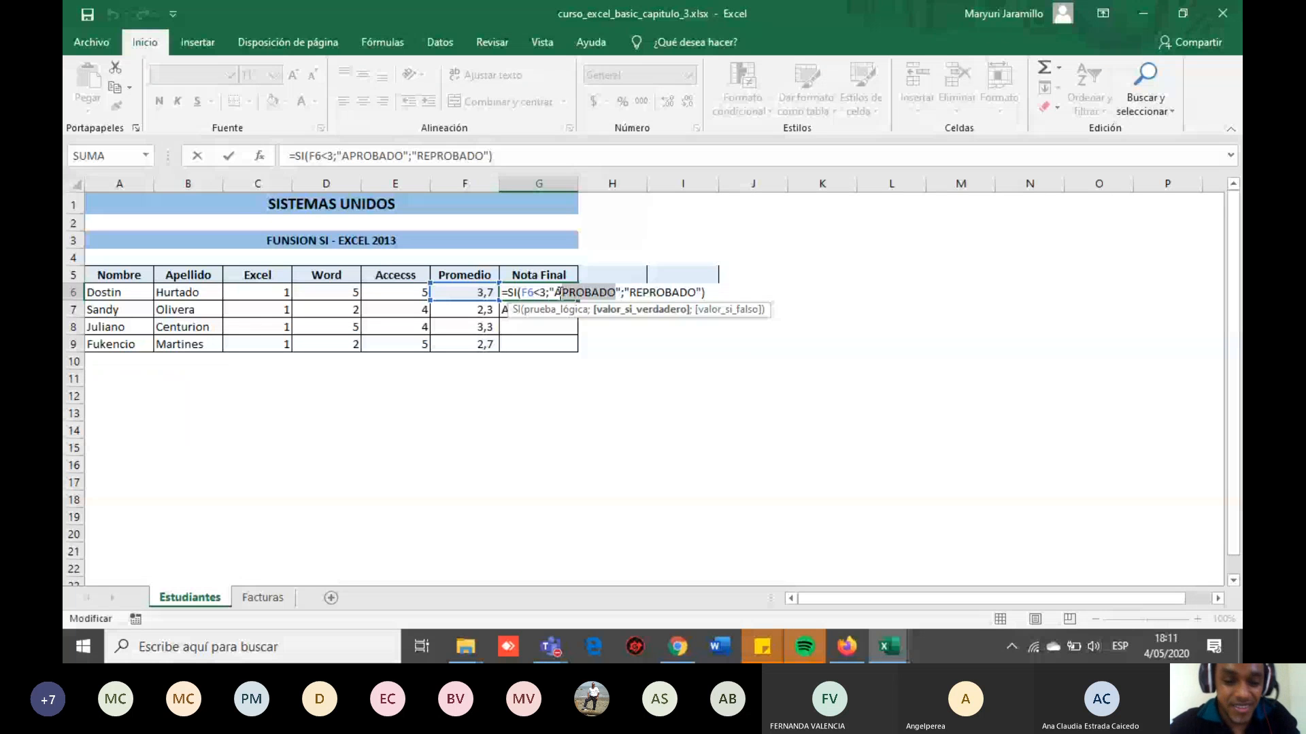
key("BackSpace")
key("BackSpace")
type("r")
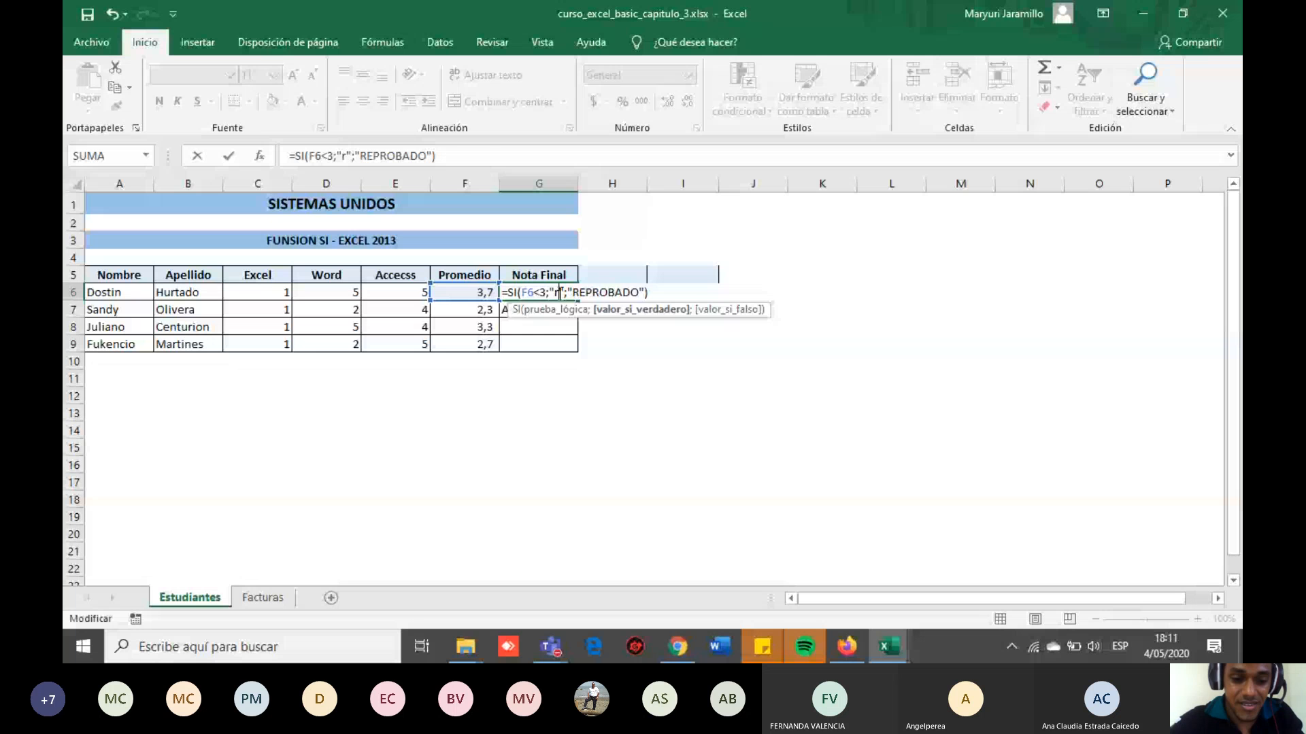
type("EPROBADO")
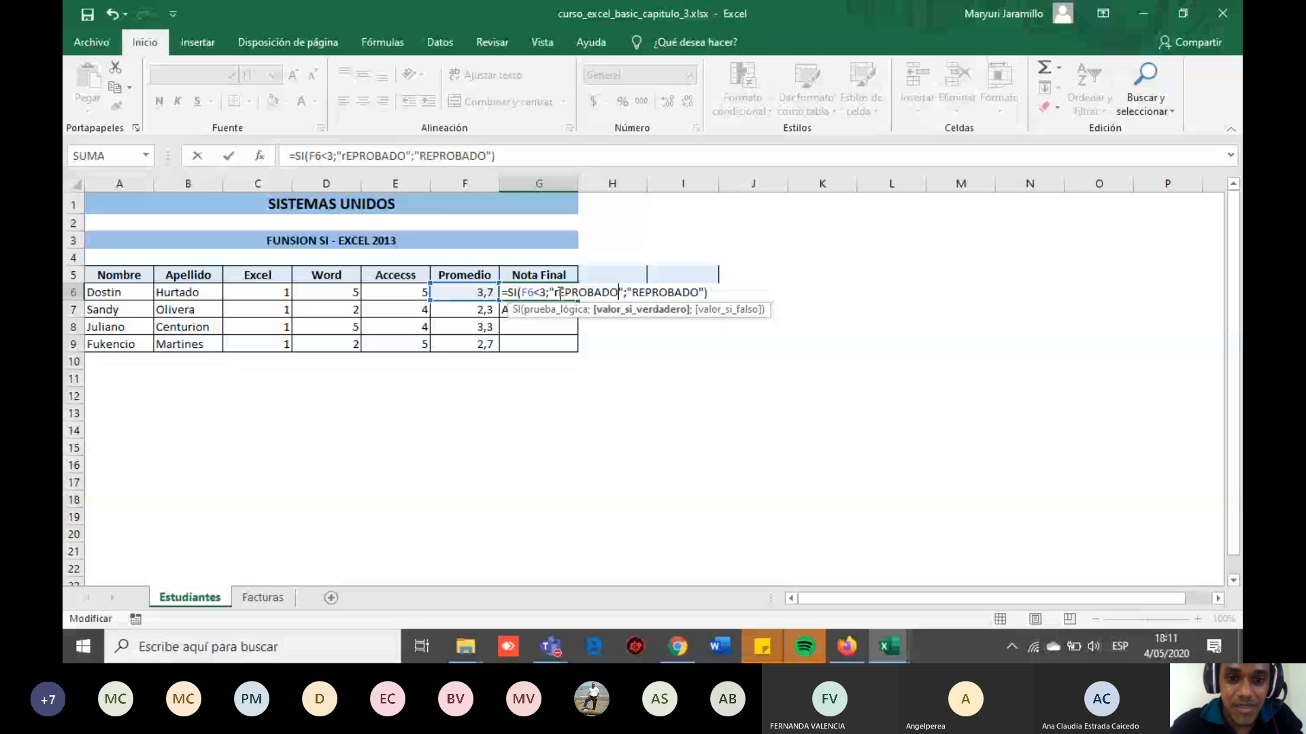
key("BackSpace")
key("BackSpace")
key("BackSpace")
key("BackSpace")
key("BackSpace")
key("BackSpace")
key("BackSpace")
key("BackSpace")
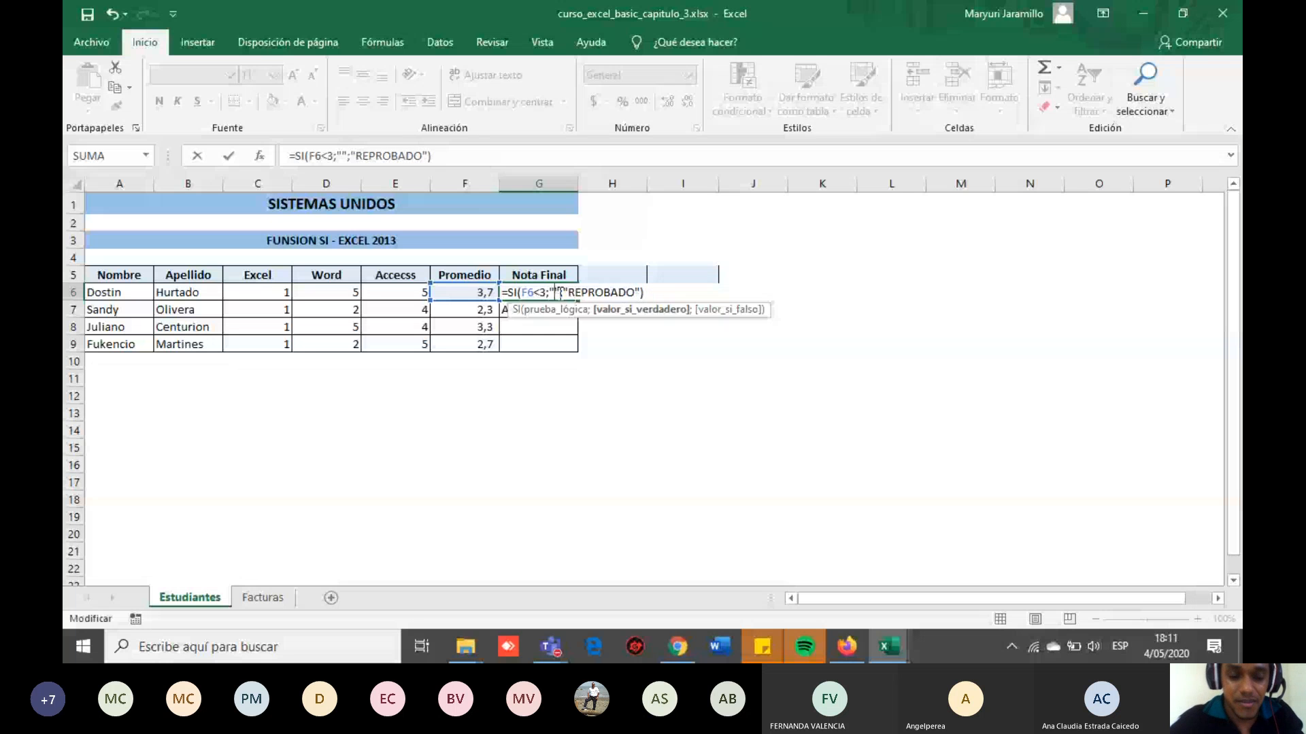
type("eprobado")
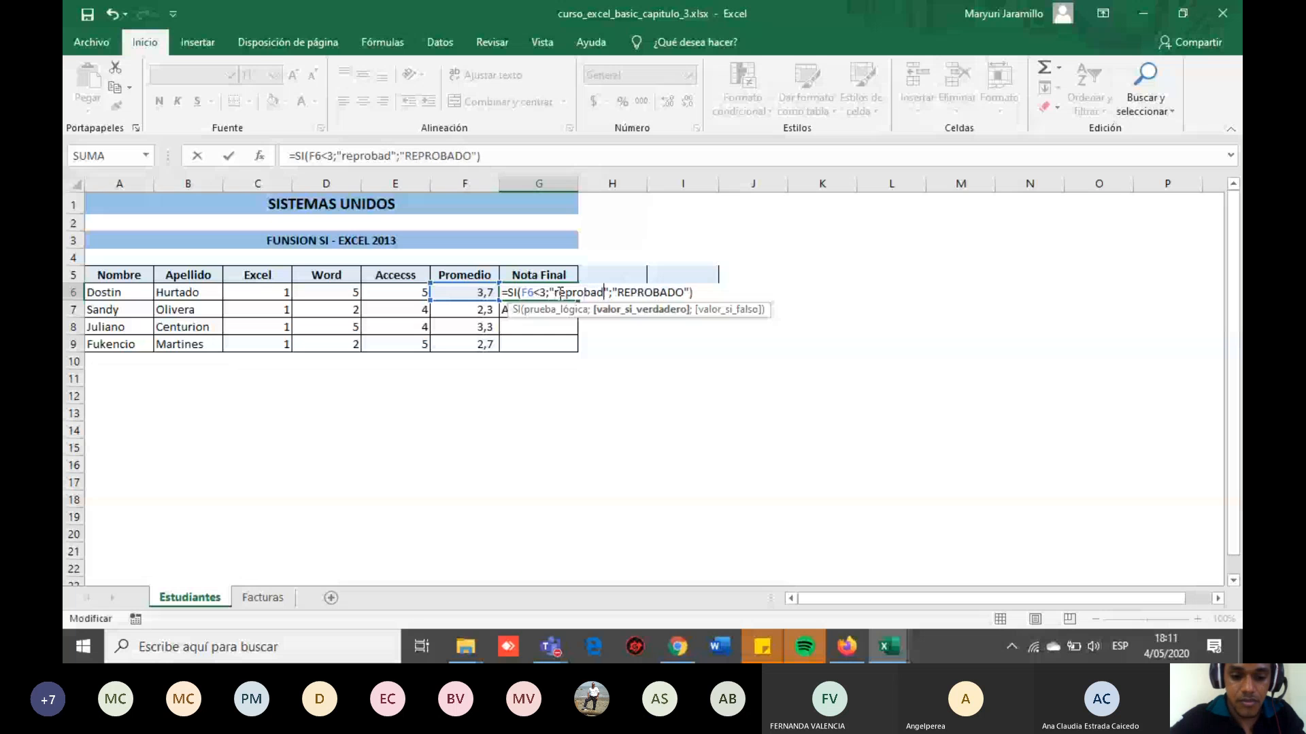
key("BackSpace")
key("BackSpace")
key("BackSpace")
key("BackSpace")
key("BackSpace")
key("BackSpace")
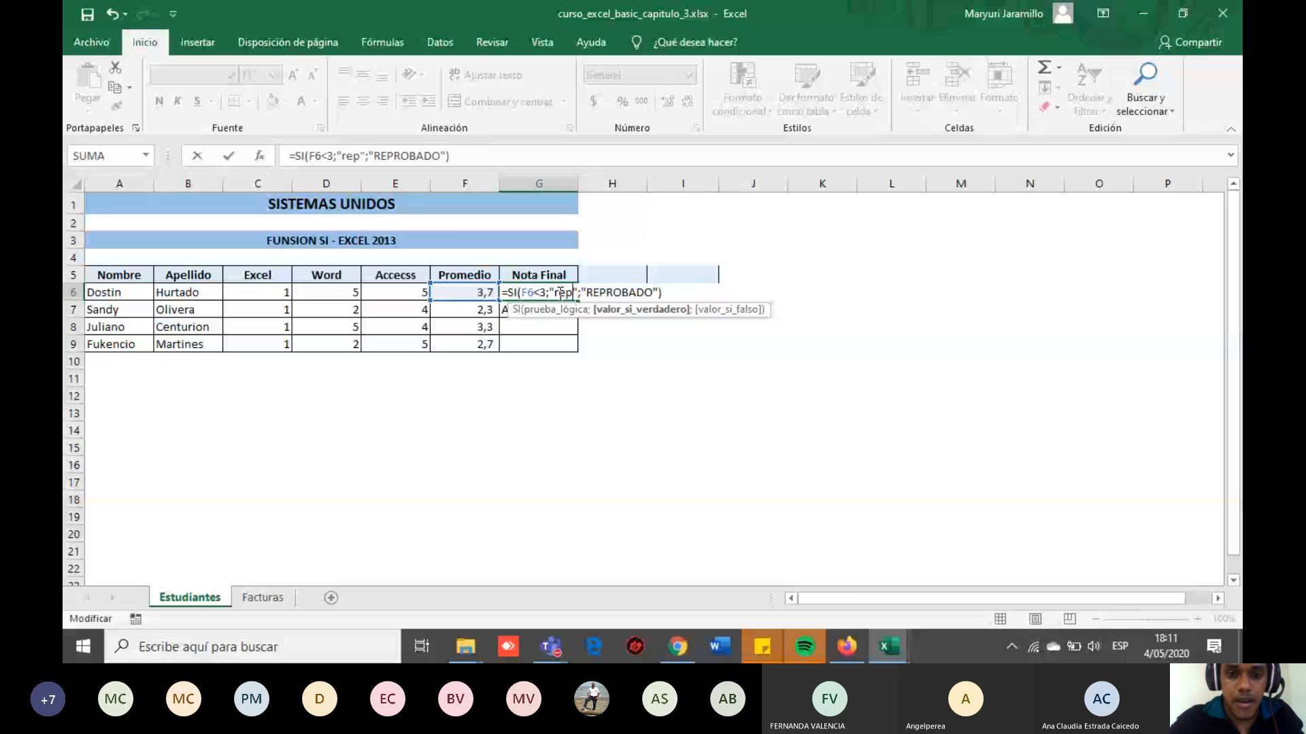
key("BackSpace")
key("BackSpace")
key("BackSpace")
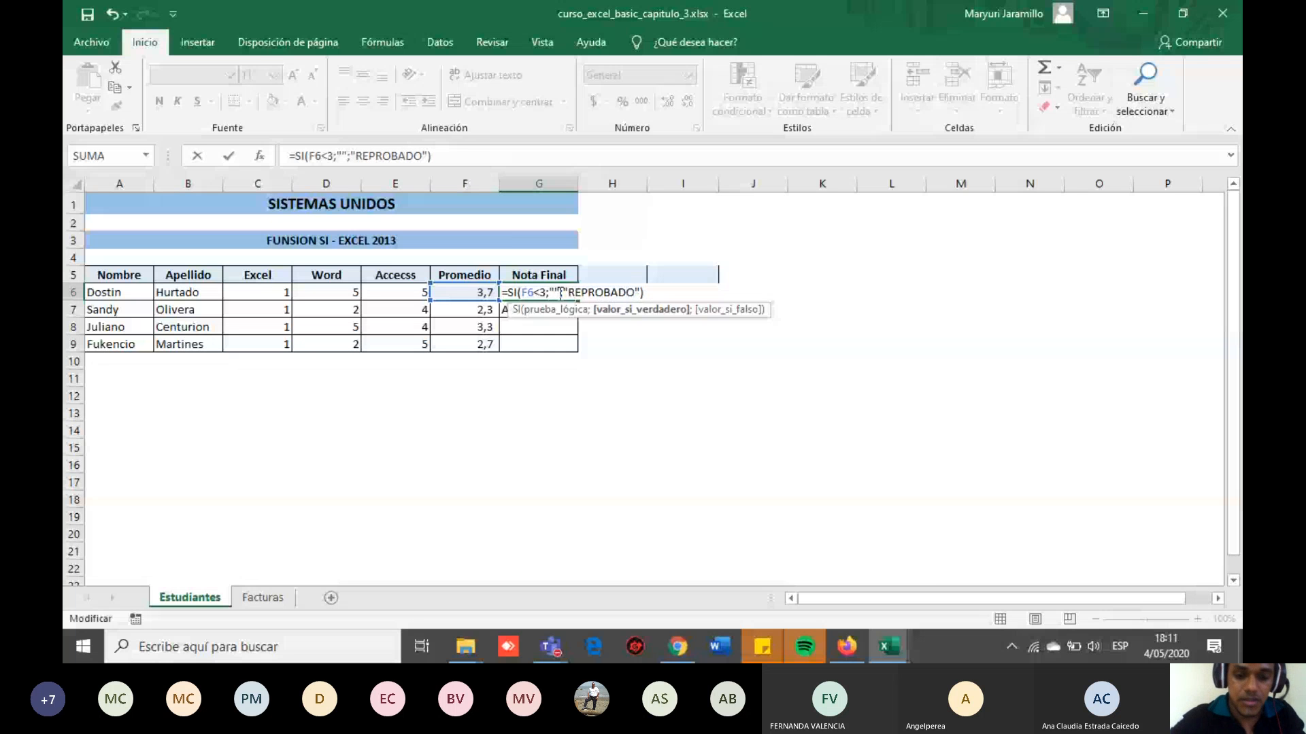
Enter "REPROBADO" as G6's value if true, change the value if false to "APROBADO", and commit the formula.
type("REPRO")
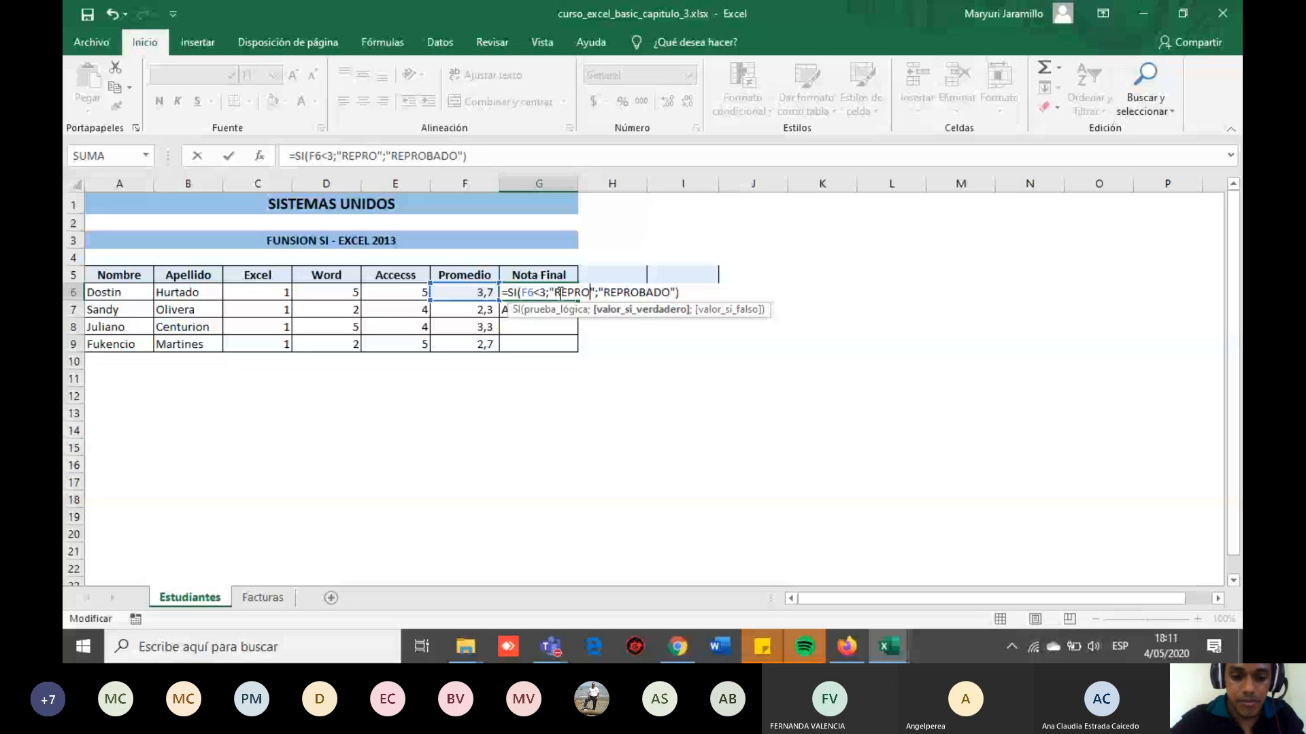
type("BADO")
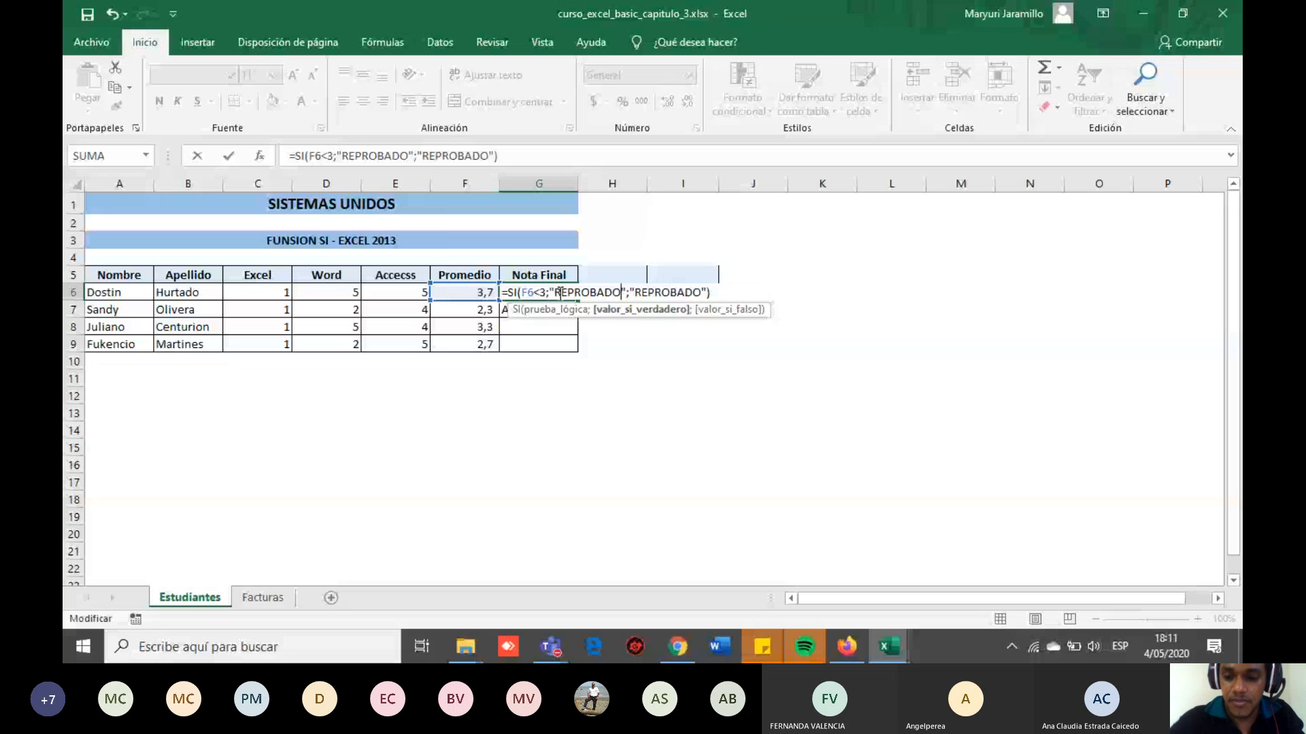
key("Right")
key("Right")
key("Right")
key("Delete")
key("Delete")
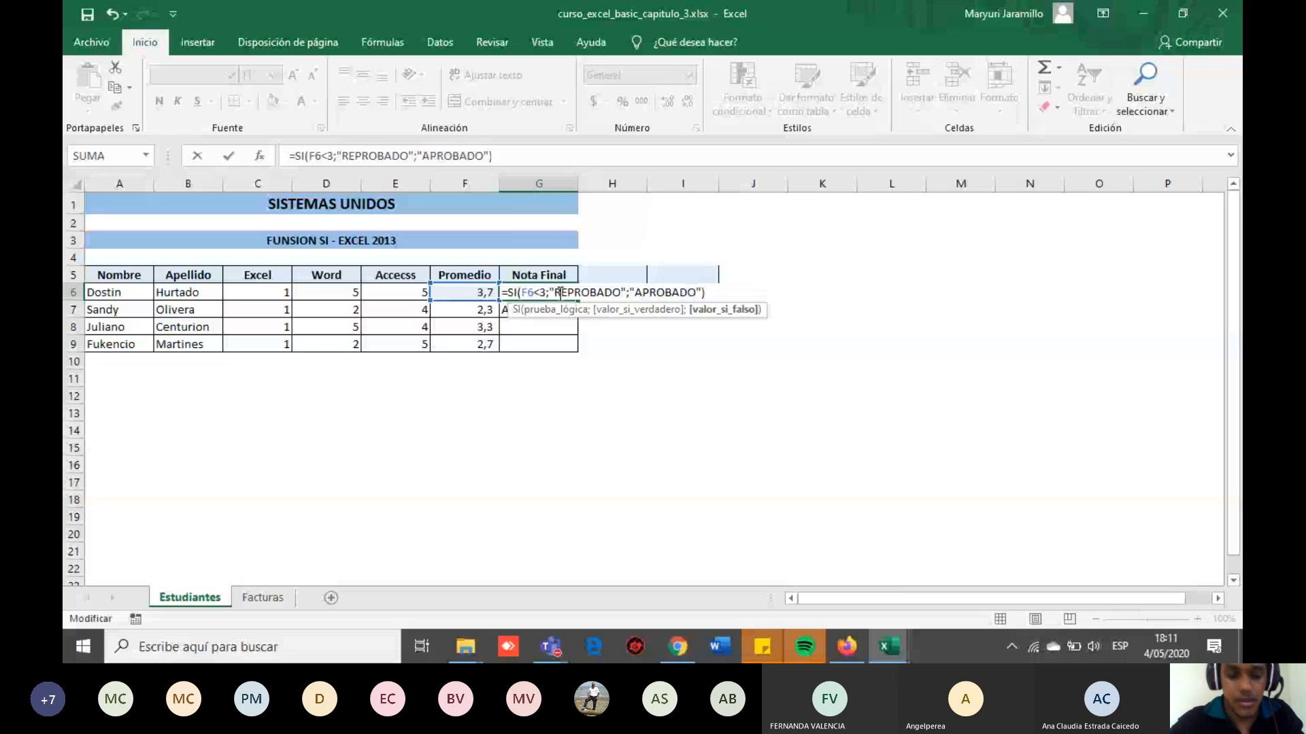
key("Return")
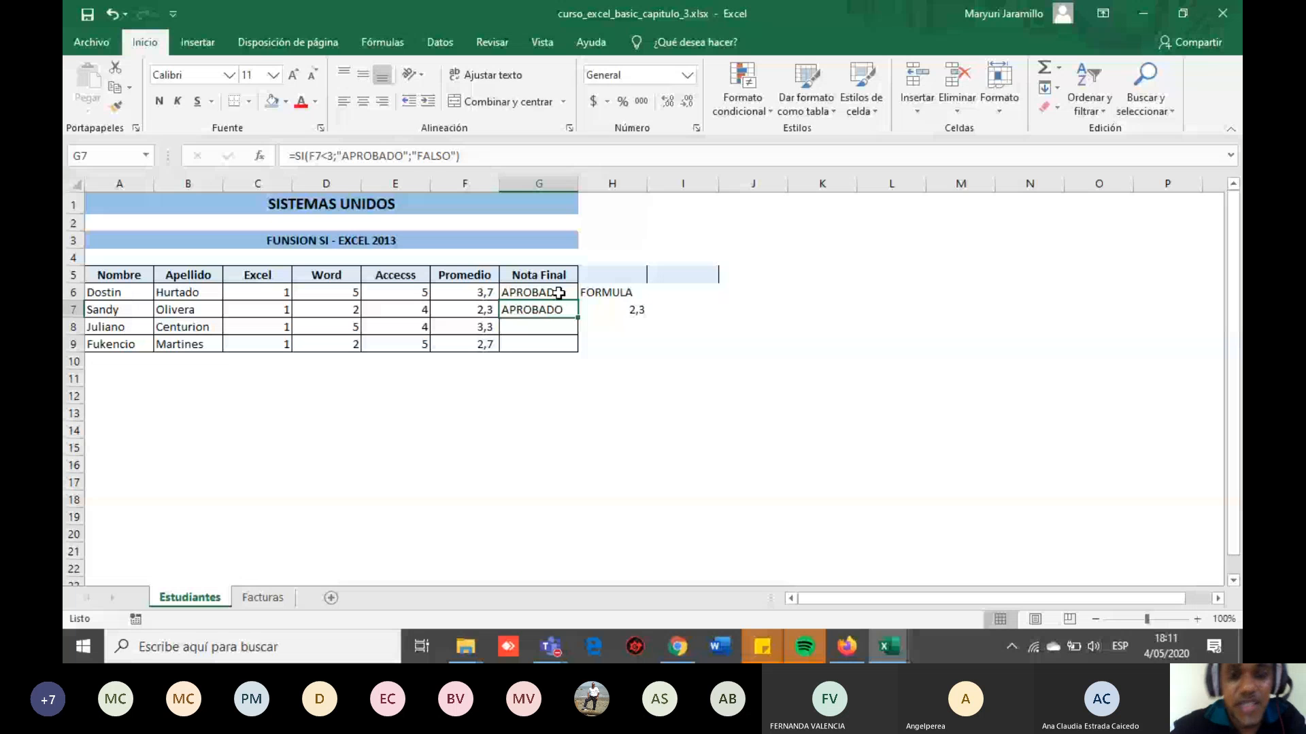
Test the SI formula in G6 by setting the Word grade in D6 to 1, and restore the grade to 5.
left_click(558, 293)
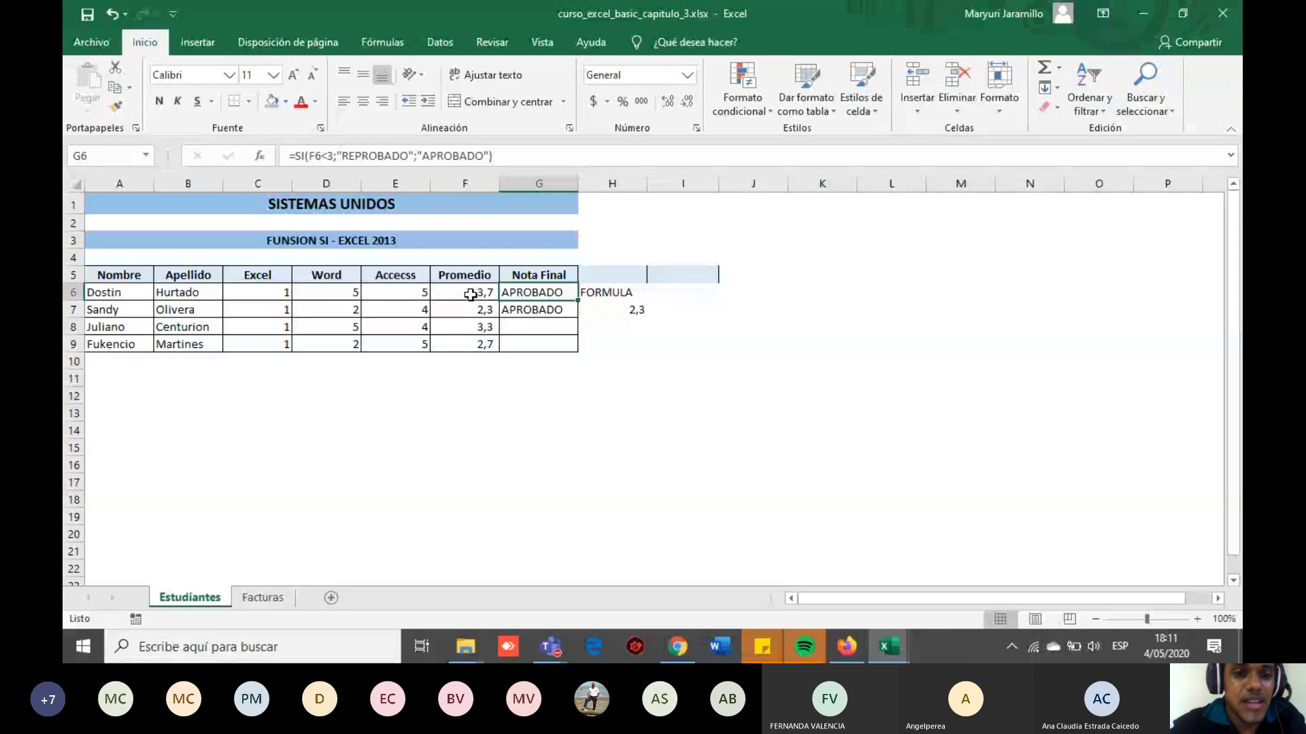
left_click(341, 296)
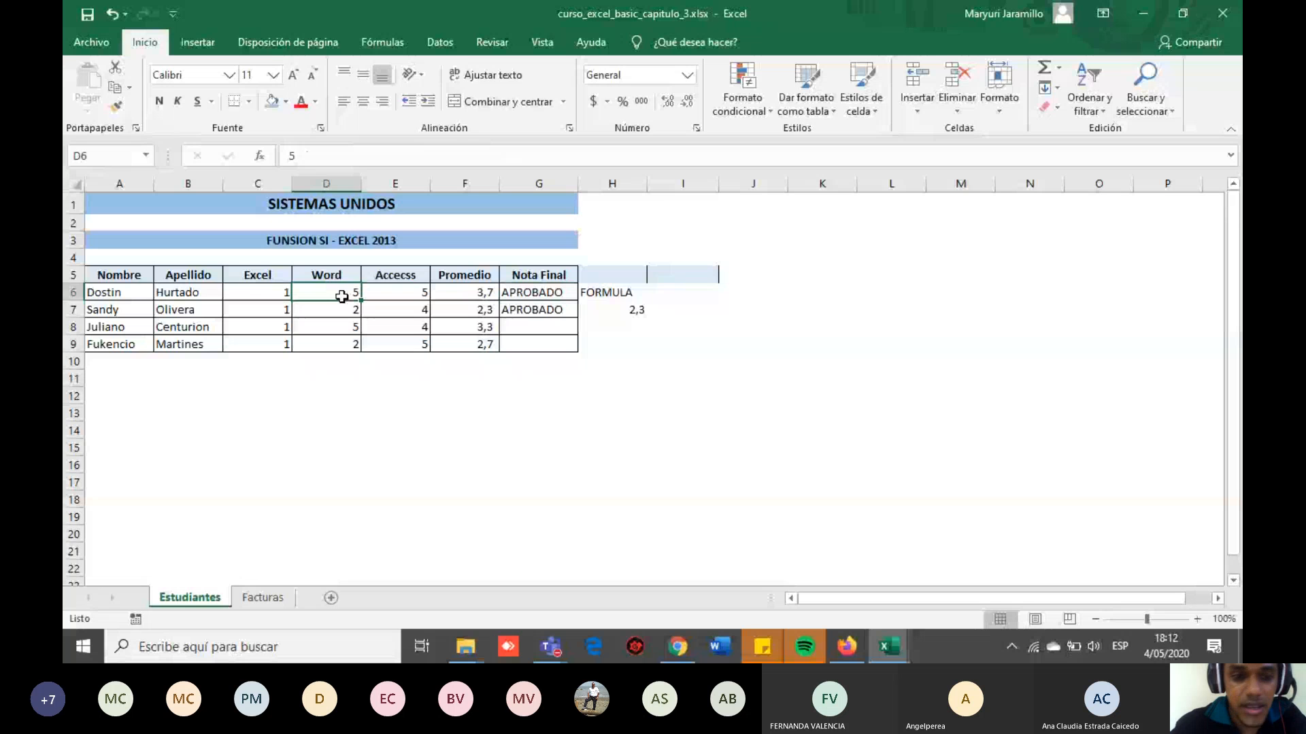
type("1")
key("Return")
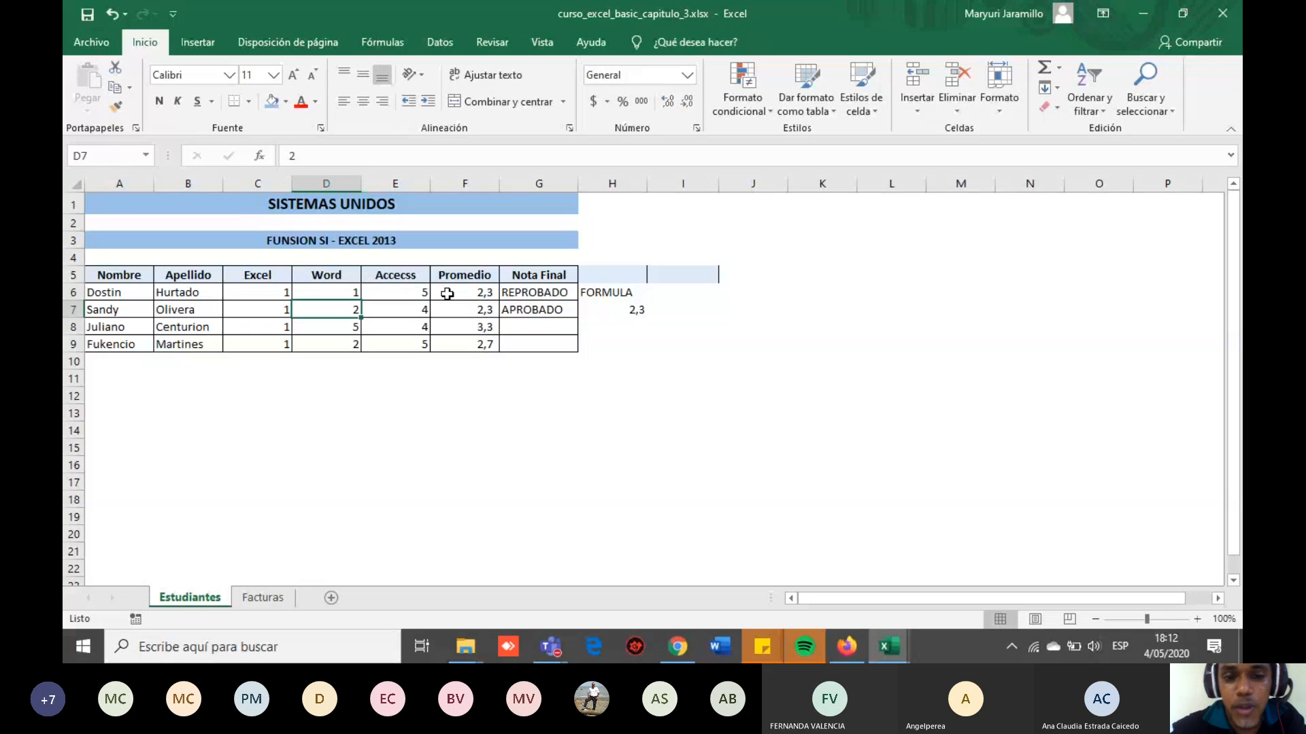
left_click(350, 293)
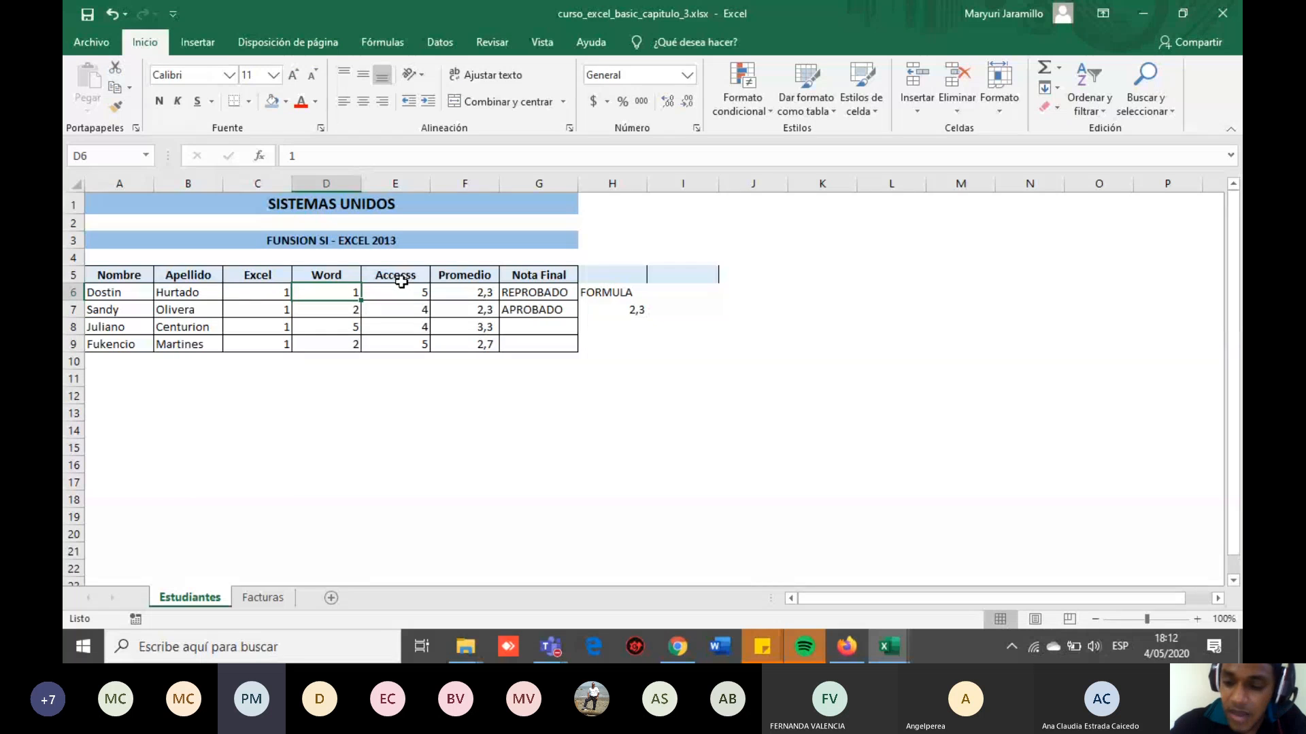
type("5")
key("Return")
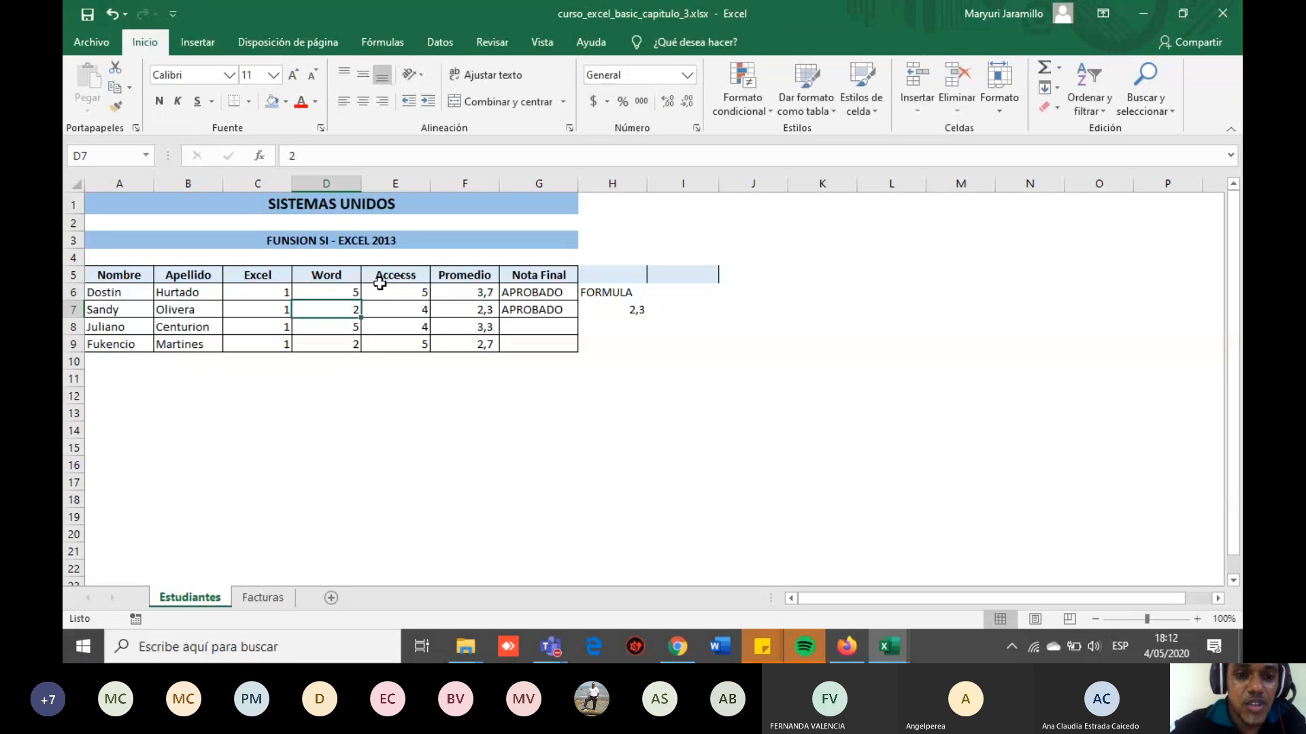
left_click(347, 295)
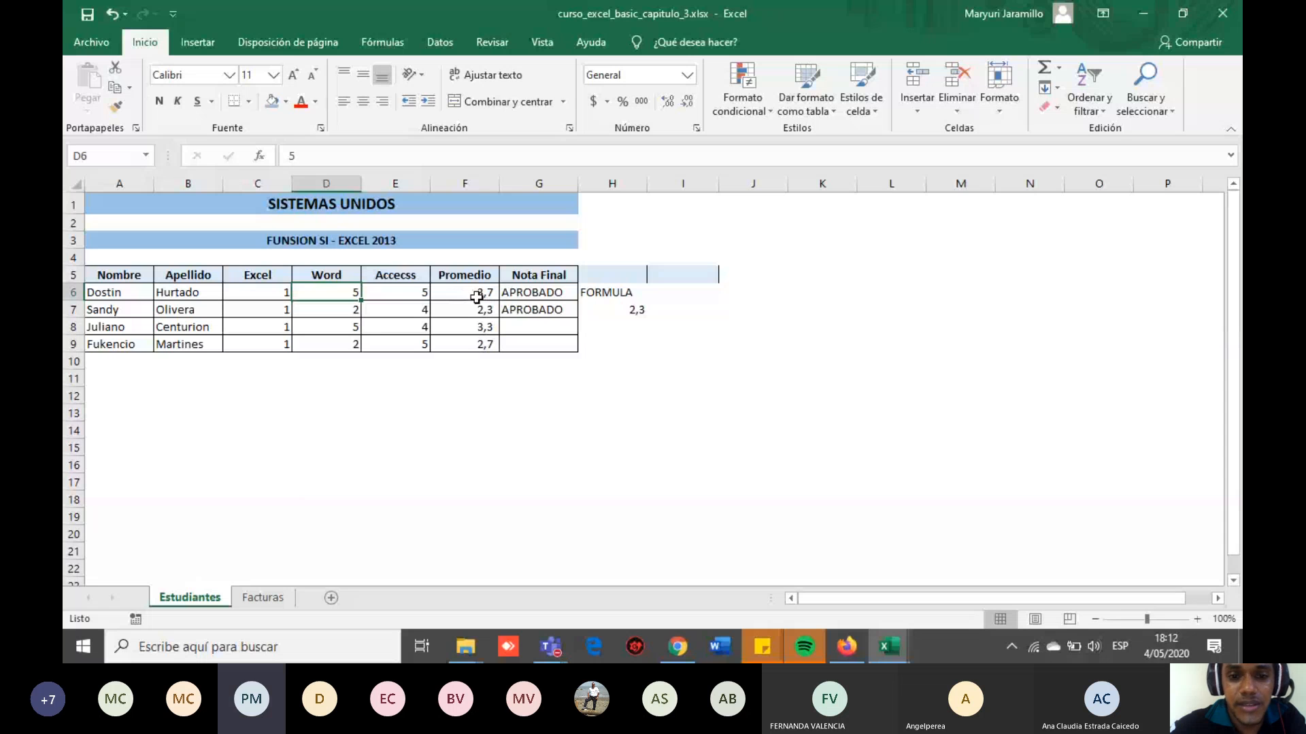
Copy the SI formula from G6 down through G9 and check the copied formula in G7.
left_click(539, 293)
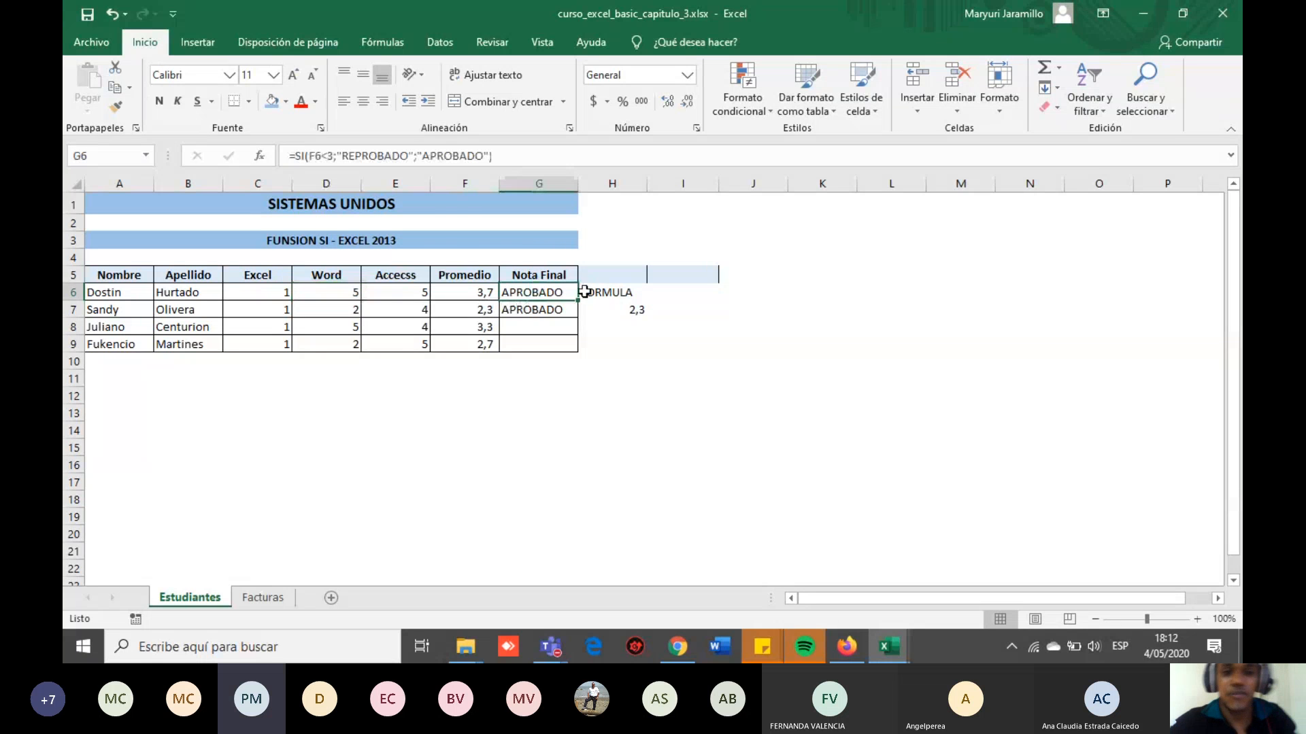
left_click_drag(579, 299, 567, 347)
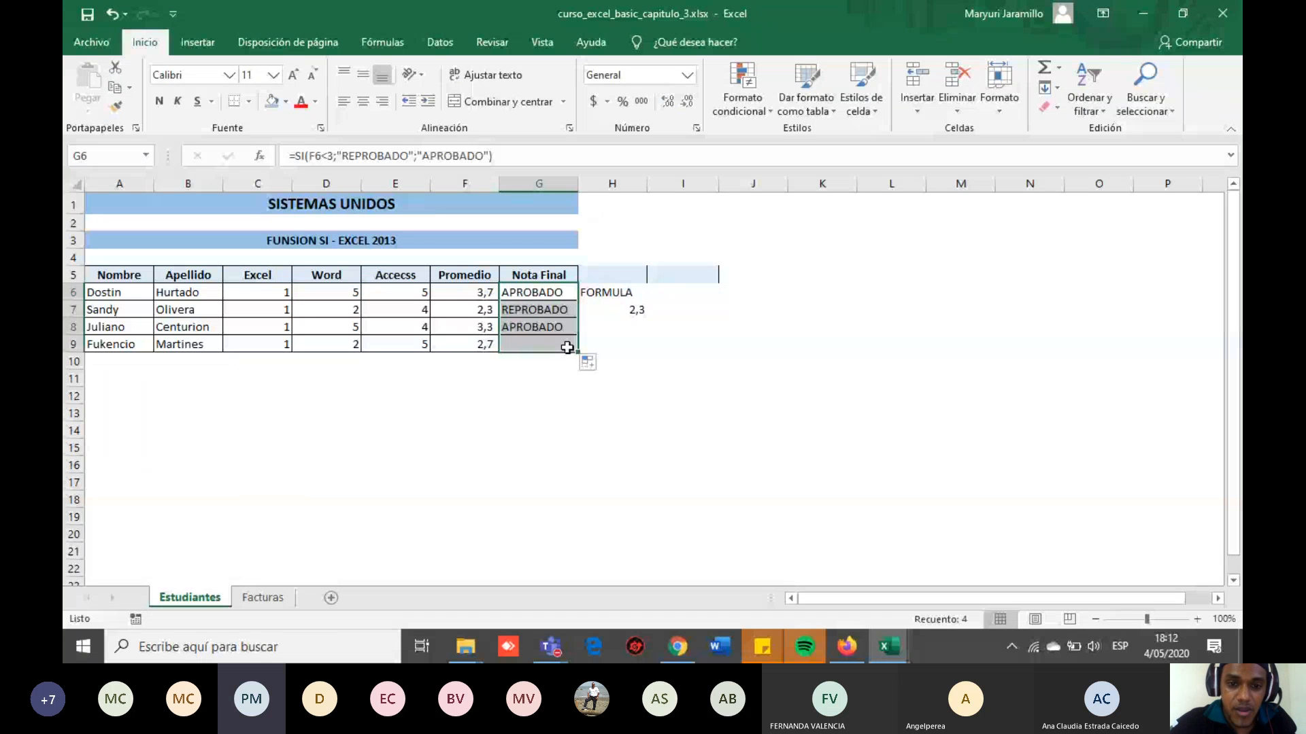
left_click(530, 310)
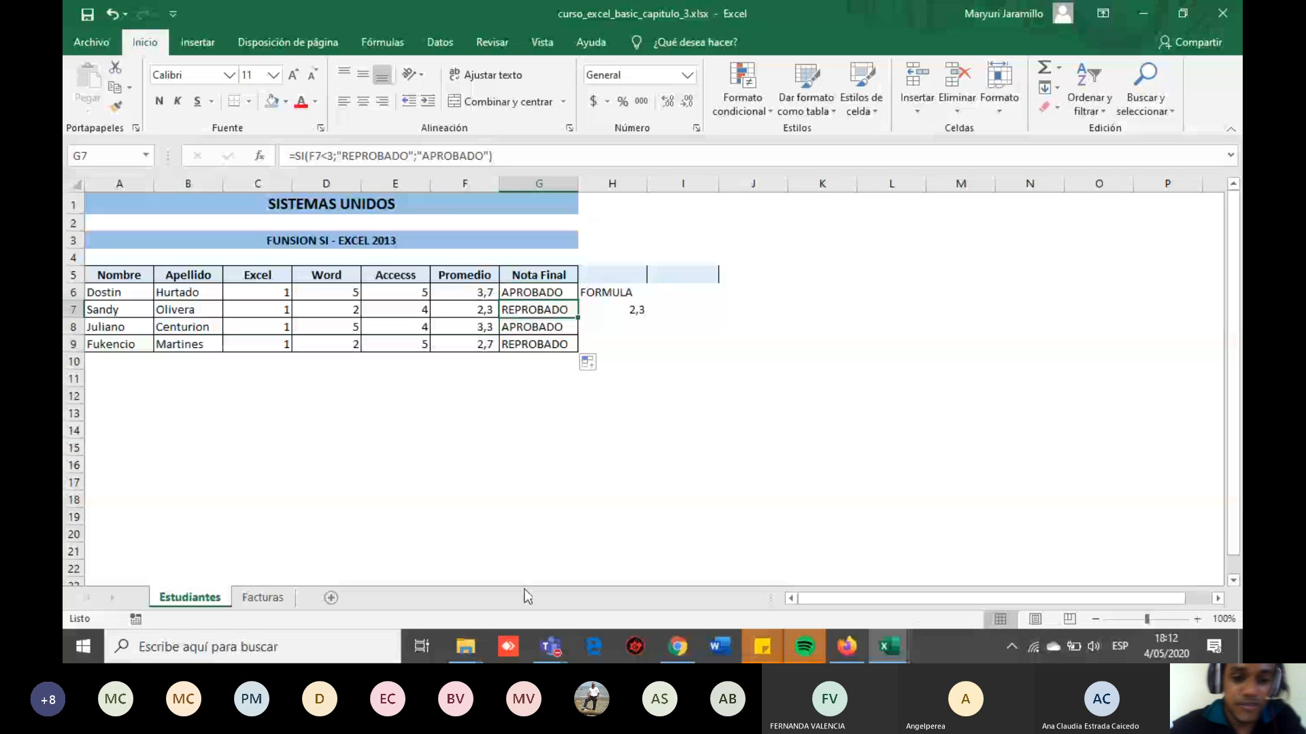
Switch to the Teams meeting, mute all participants, and return to the Excel workbook.
left_click(552, 647)
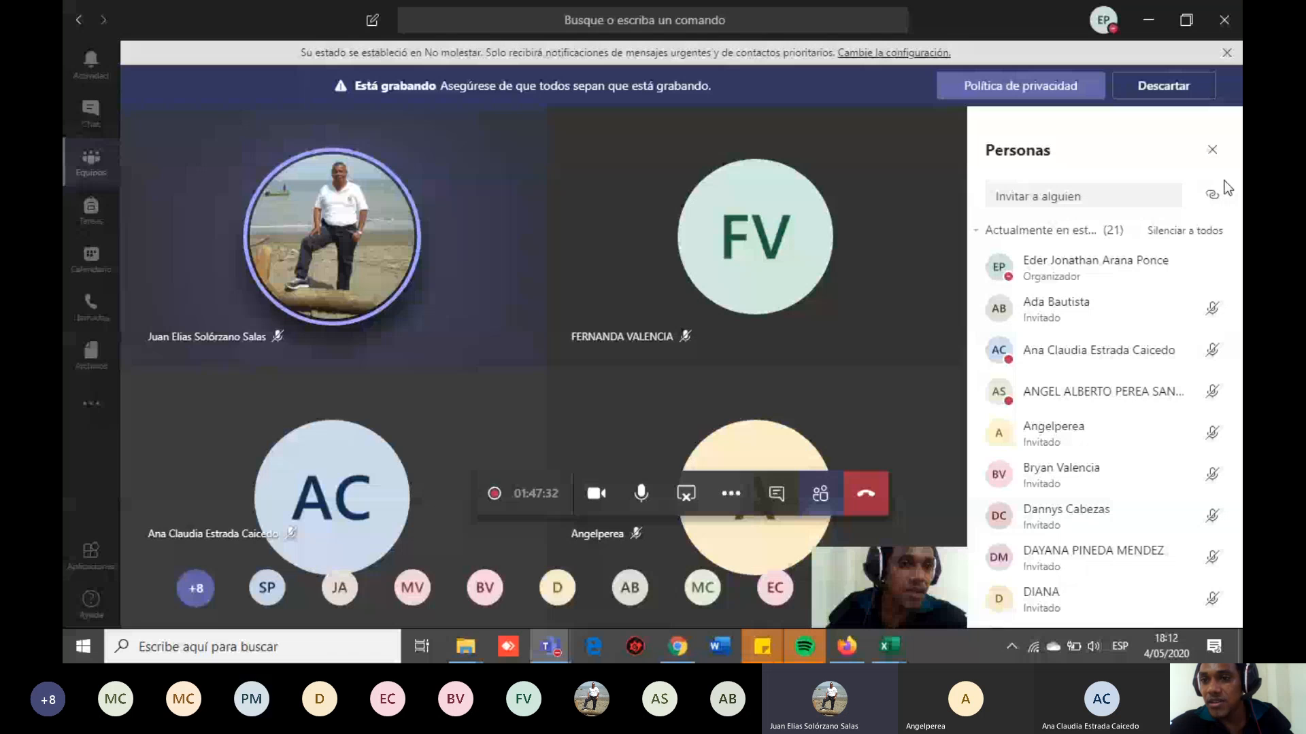
left_click(1159, 231)
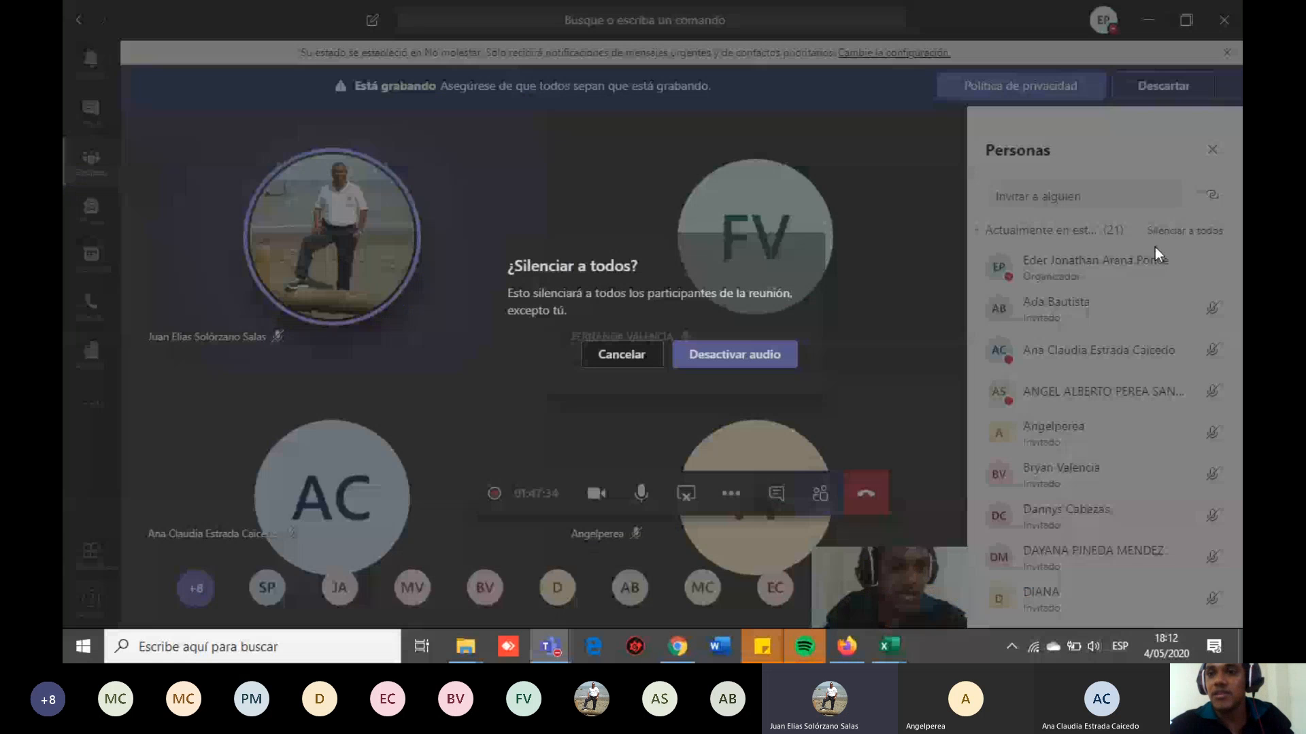
left_click(735, 354)
left_click(1161, 16)
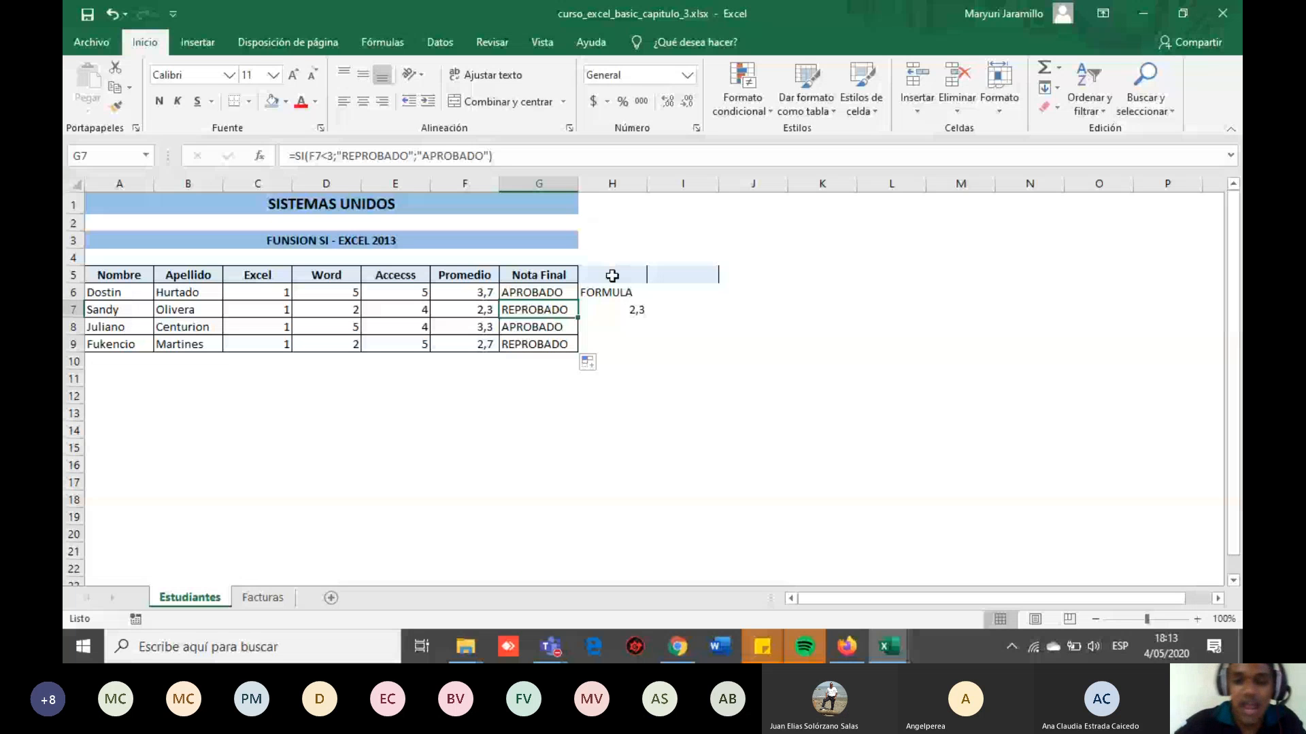
Clear the contents of H5:I9 beside the student table and check the SI formulas in G6 and G7.
left_click_drag(612, 275, 694, 342)
key("Delete")
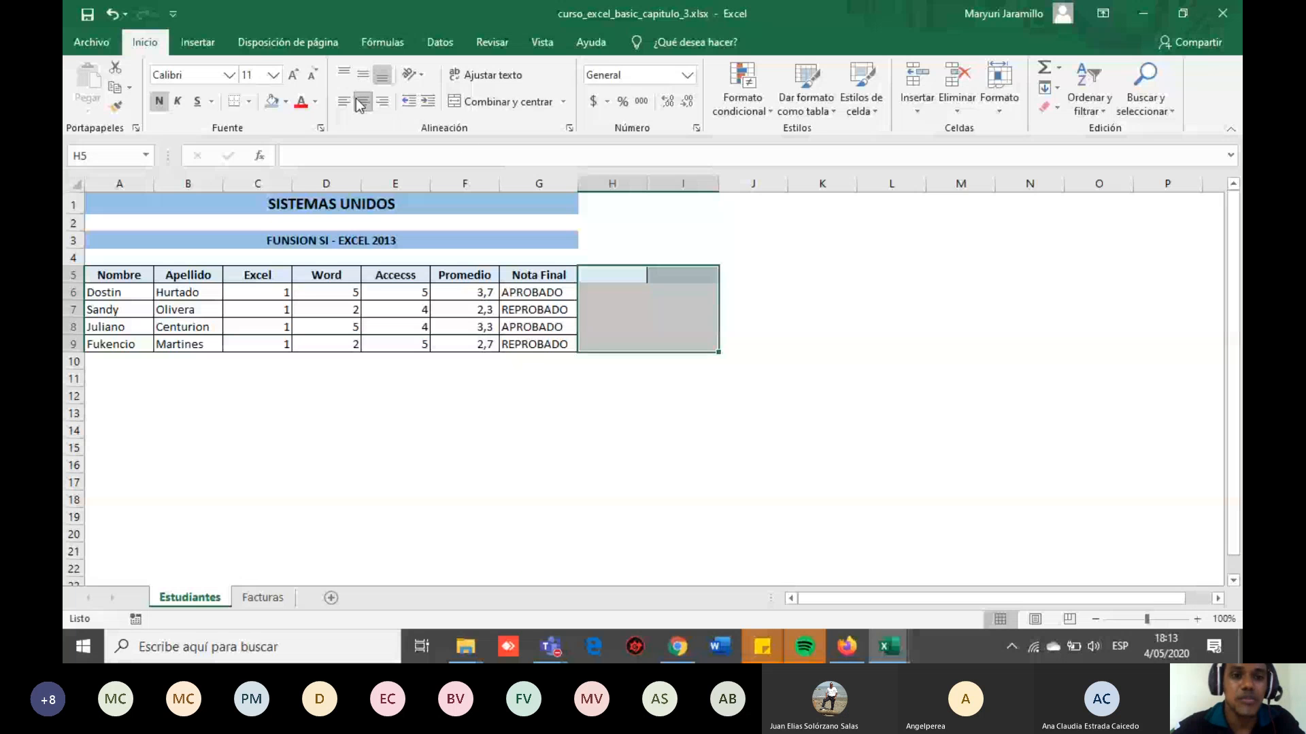
left_click(543, 293)
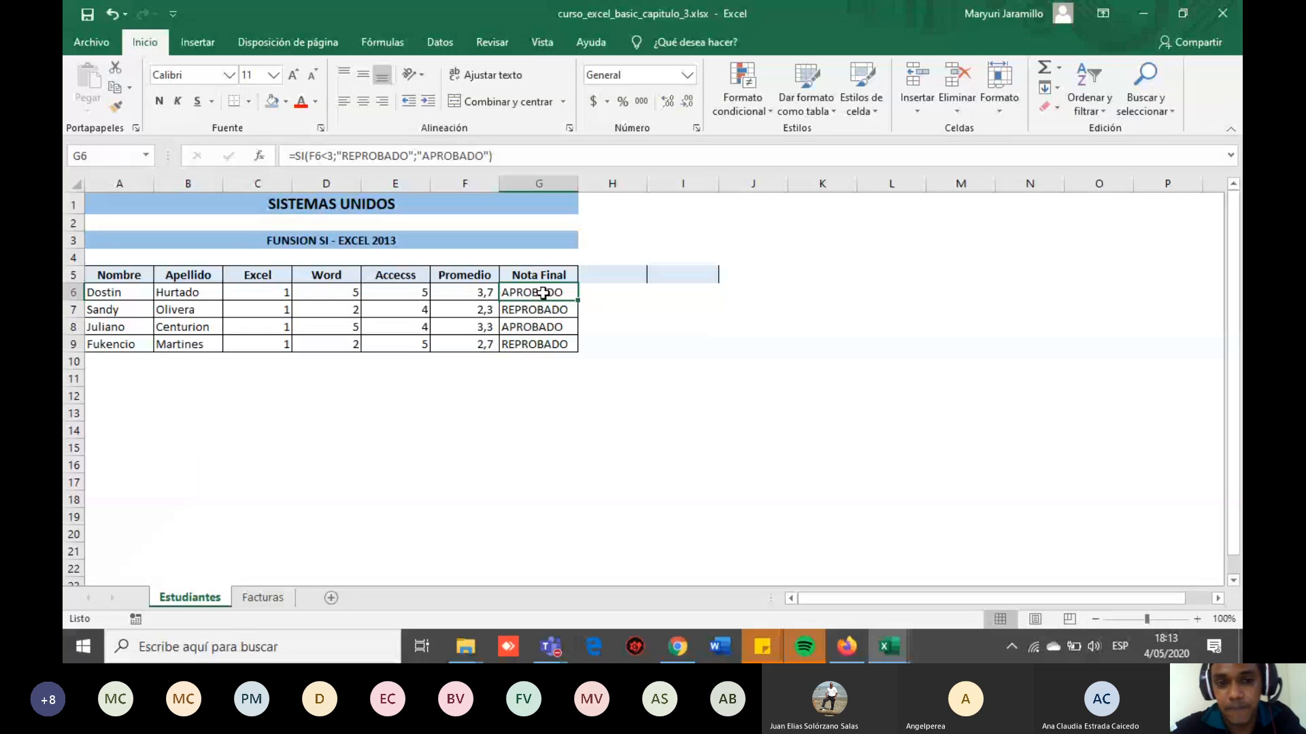
left_click(546, 309)
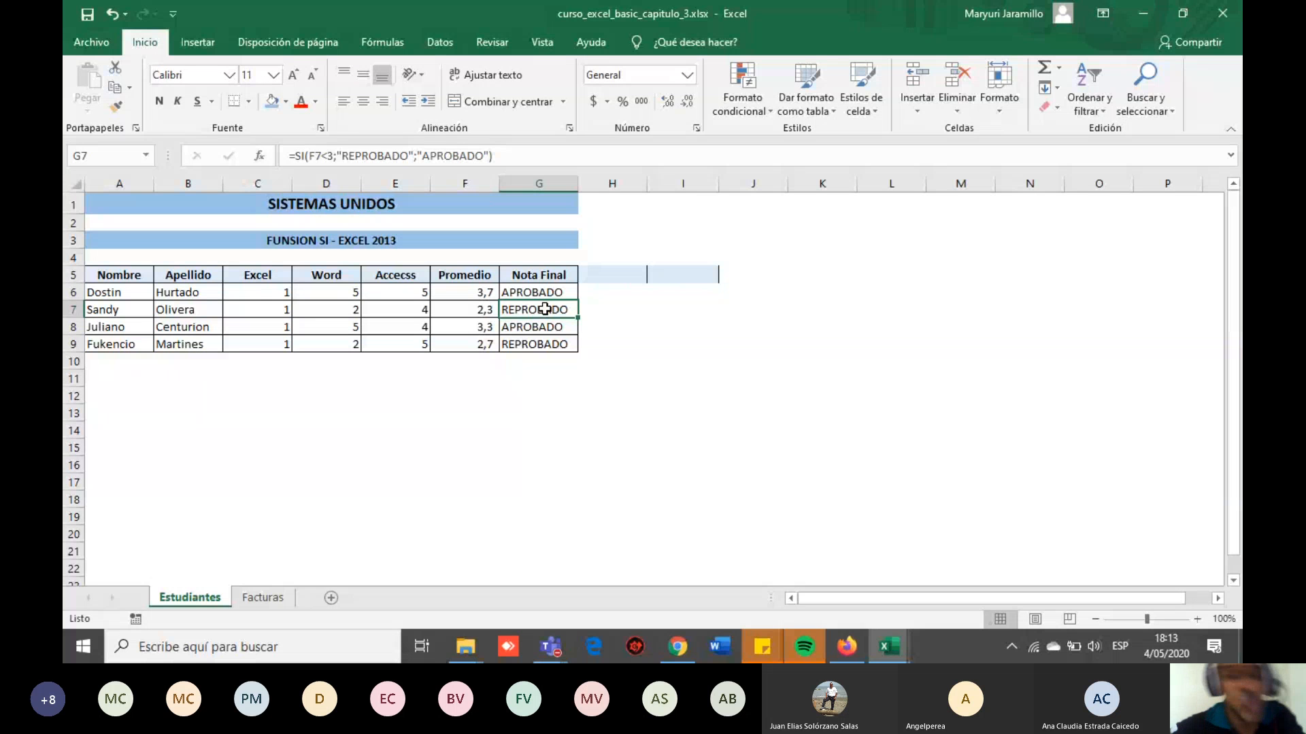
left_click(612, 279)
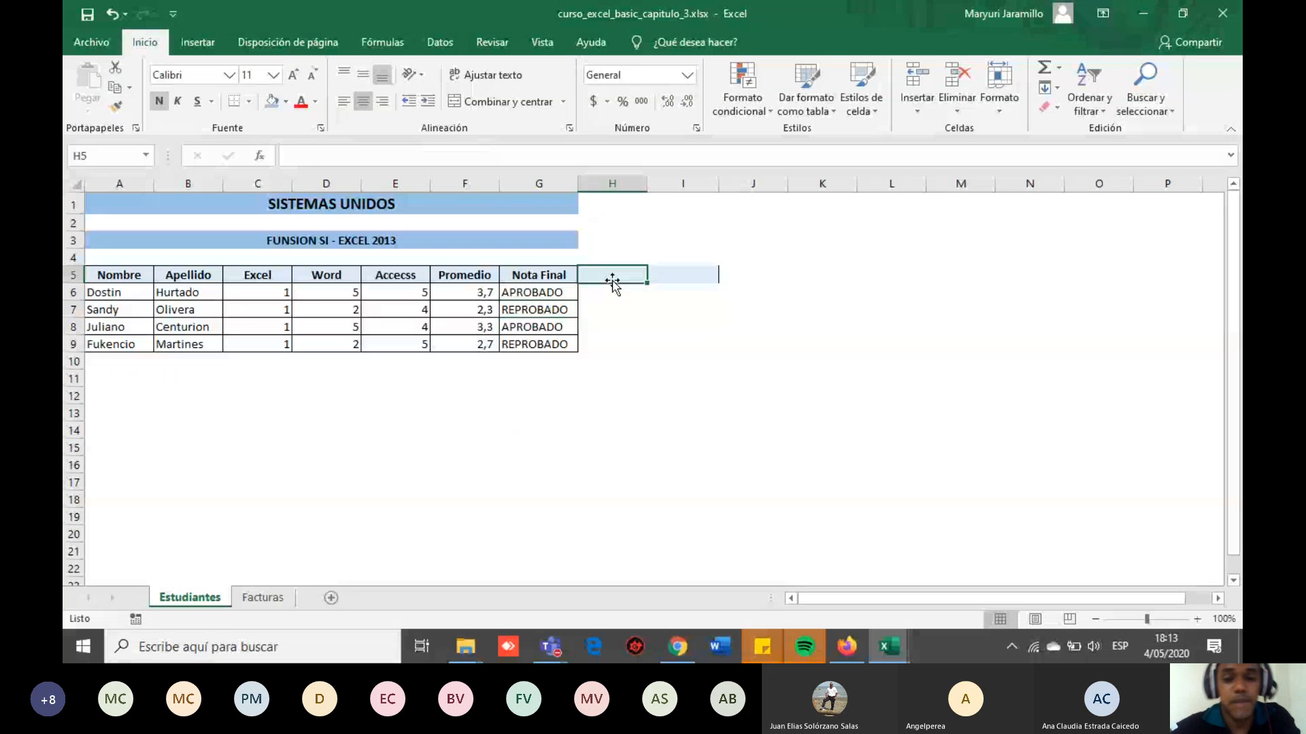
Compare the PROMEDIO formula in F6 with the SI formulas in G6 and G7 of the Nota Final column.
left_click(560, 293)
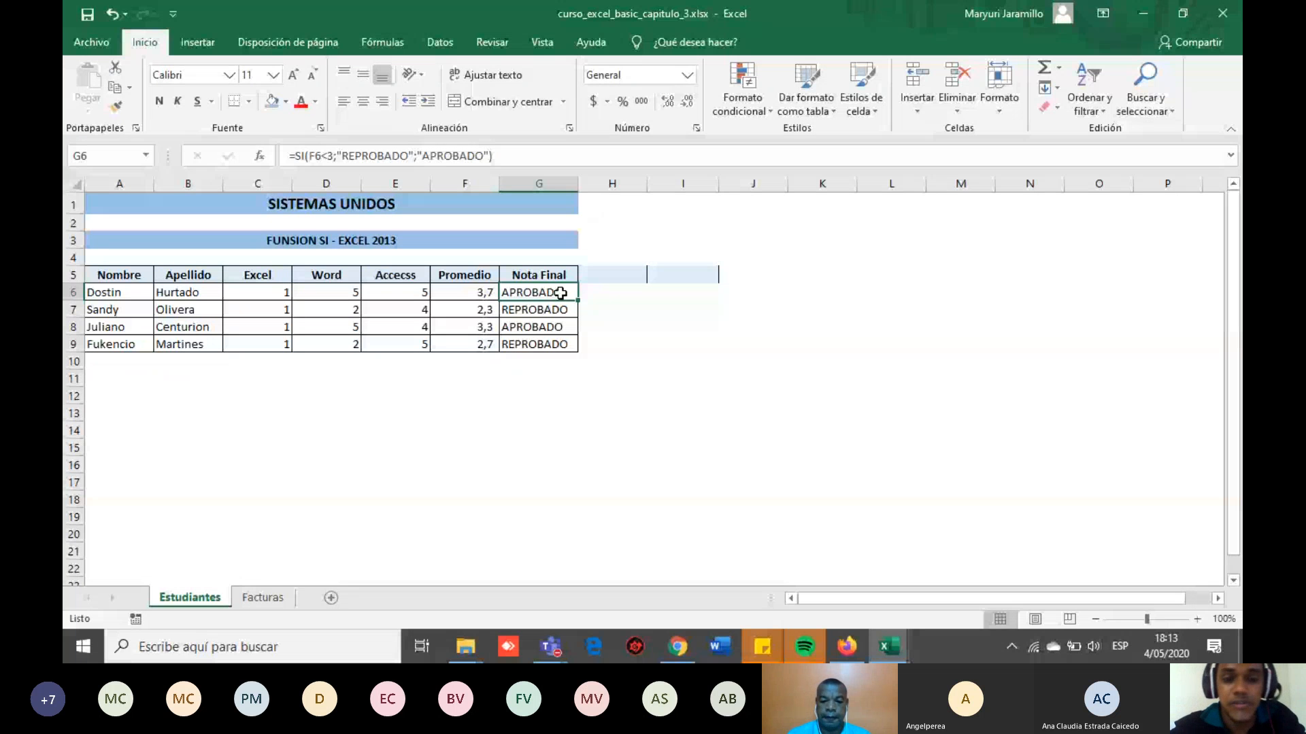
left_click(482, 295)
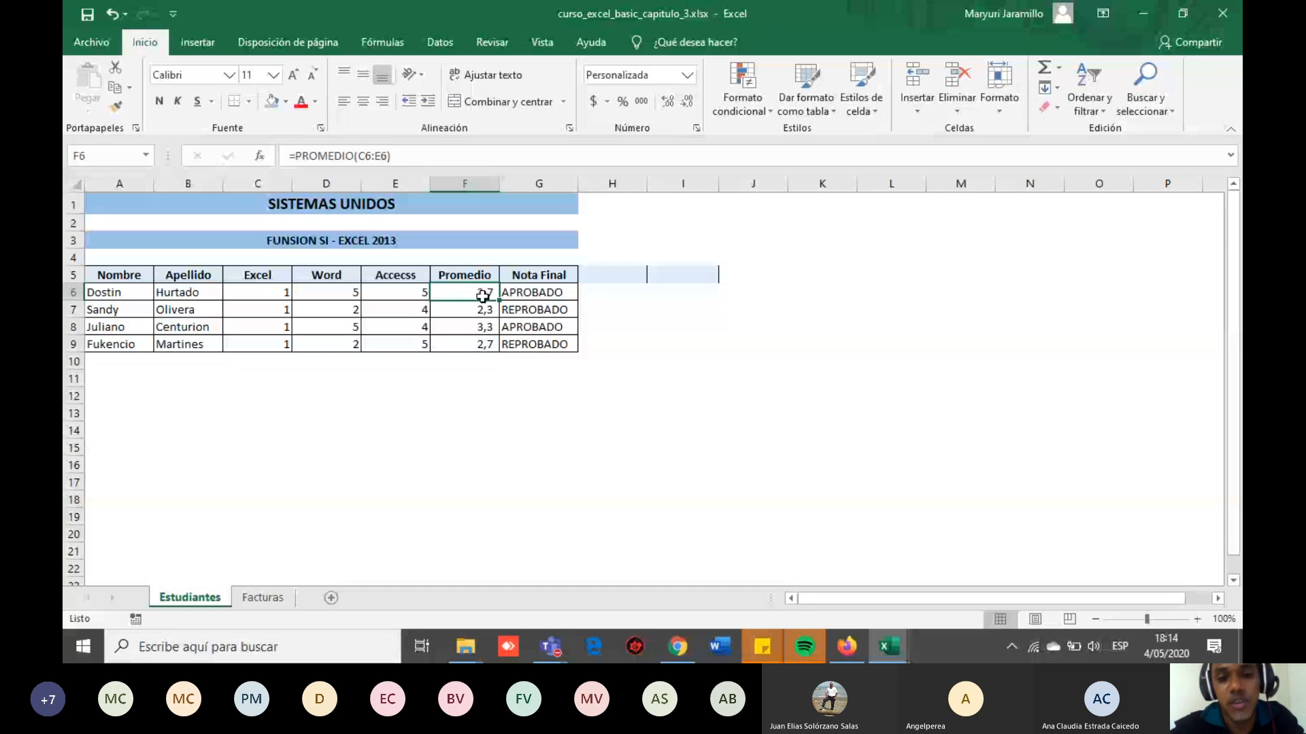
left_click(532, 300)
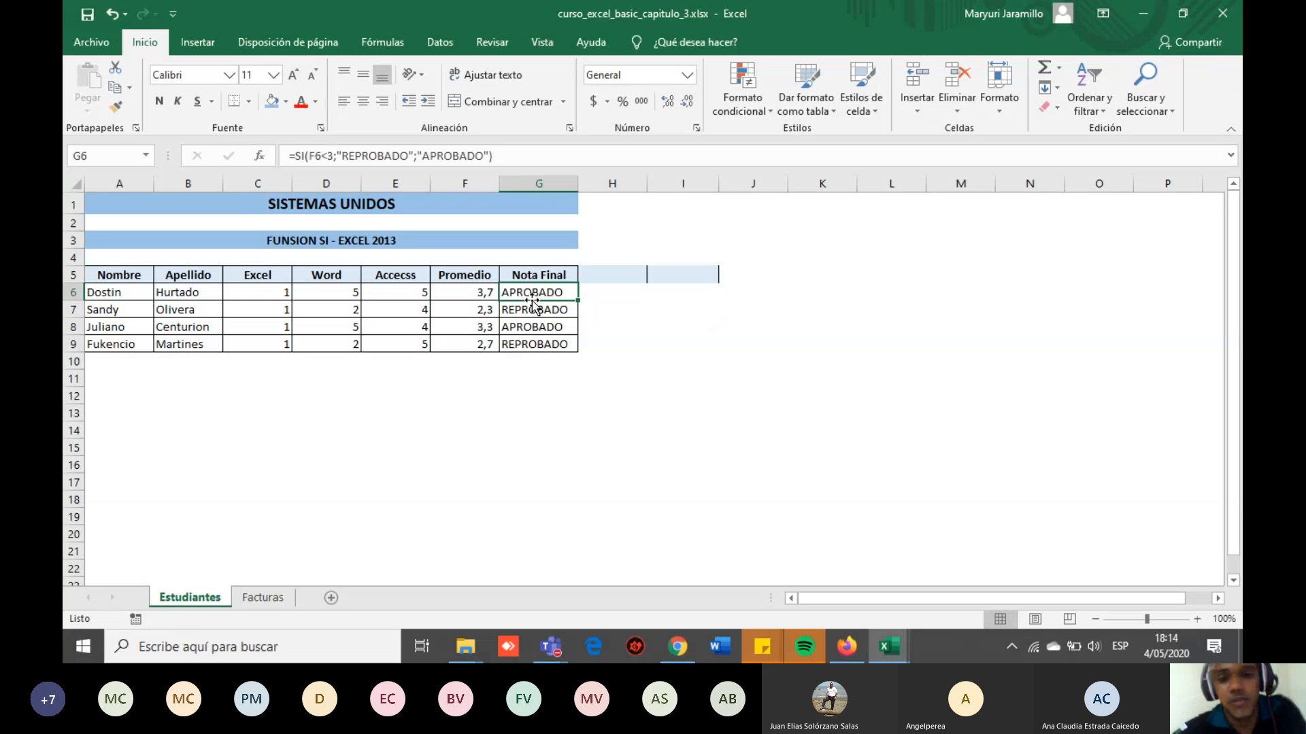
left_click(535, 309)
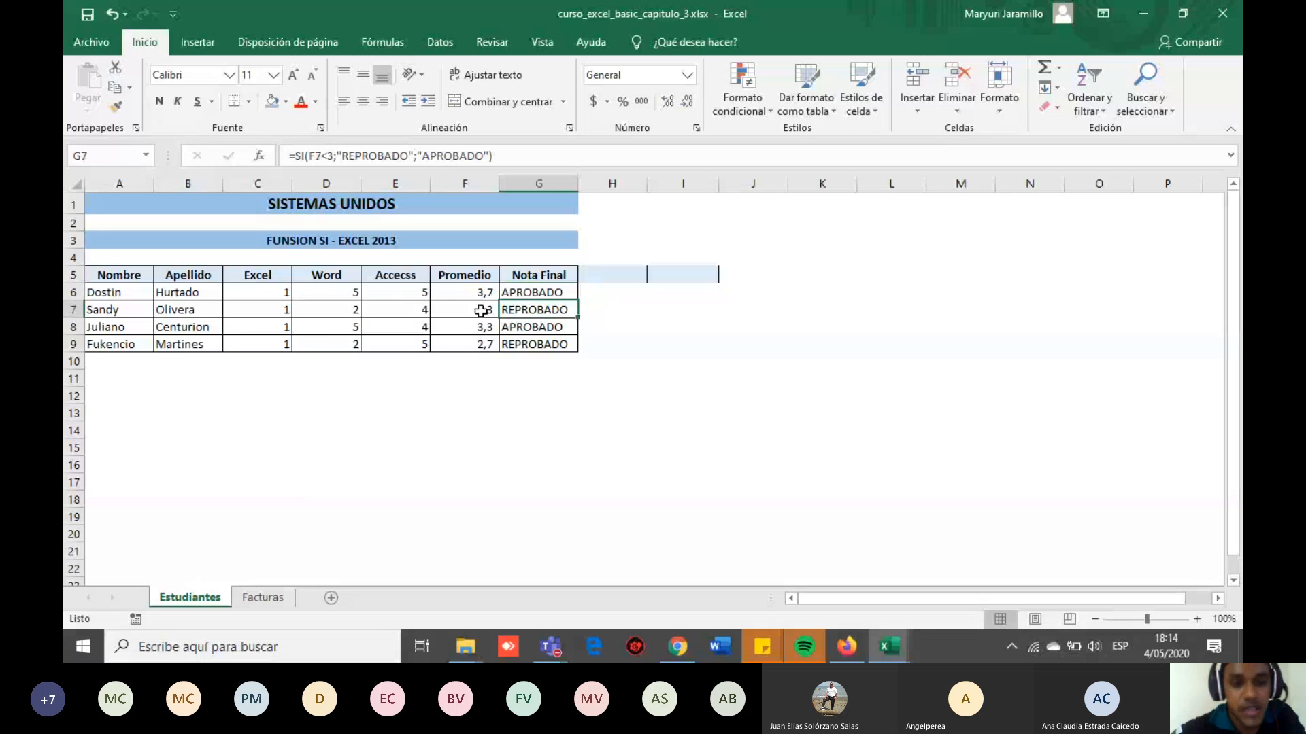
left_click(404, 296)
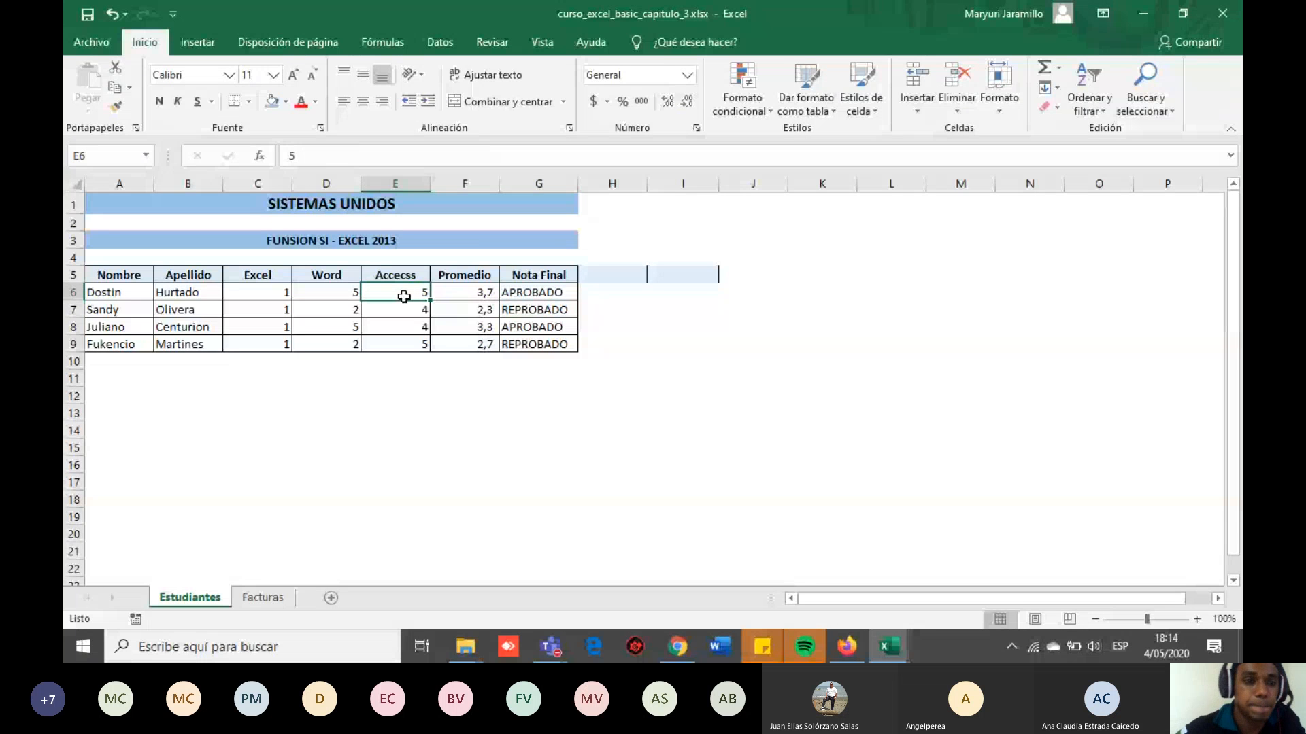
left_click(461, 298)
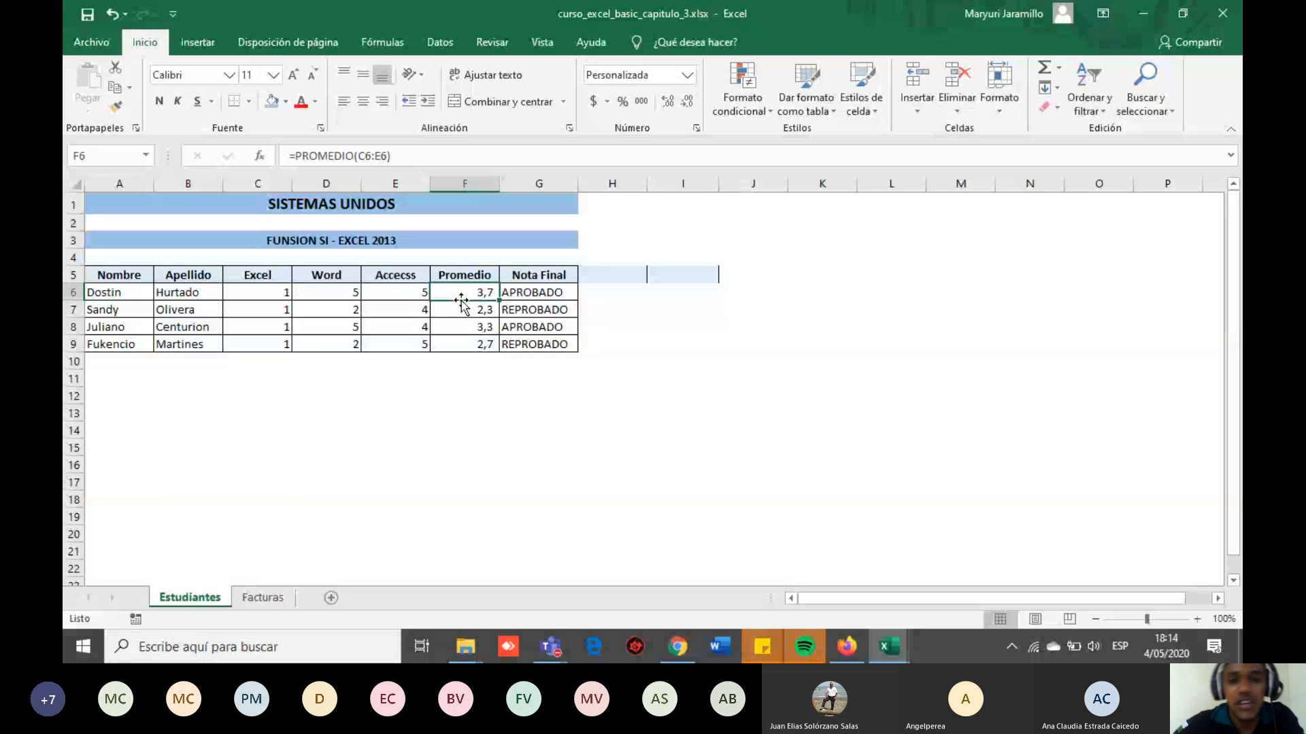
left_click(549, 297)
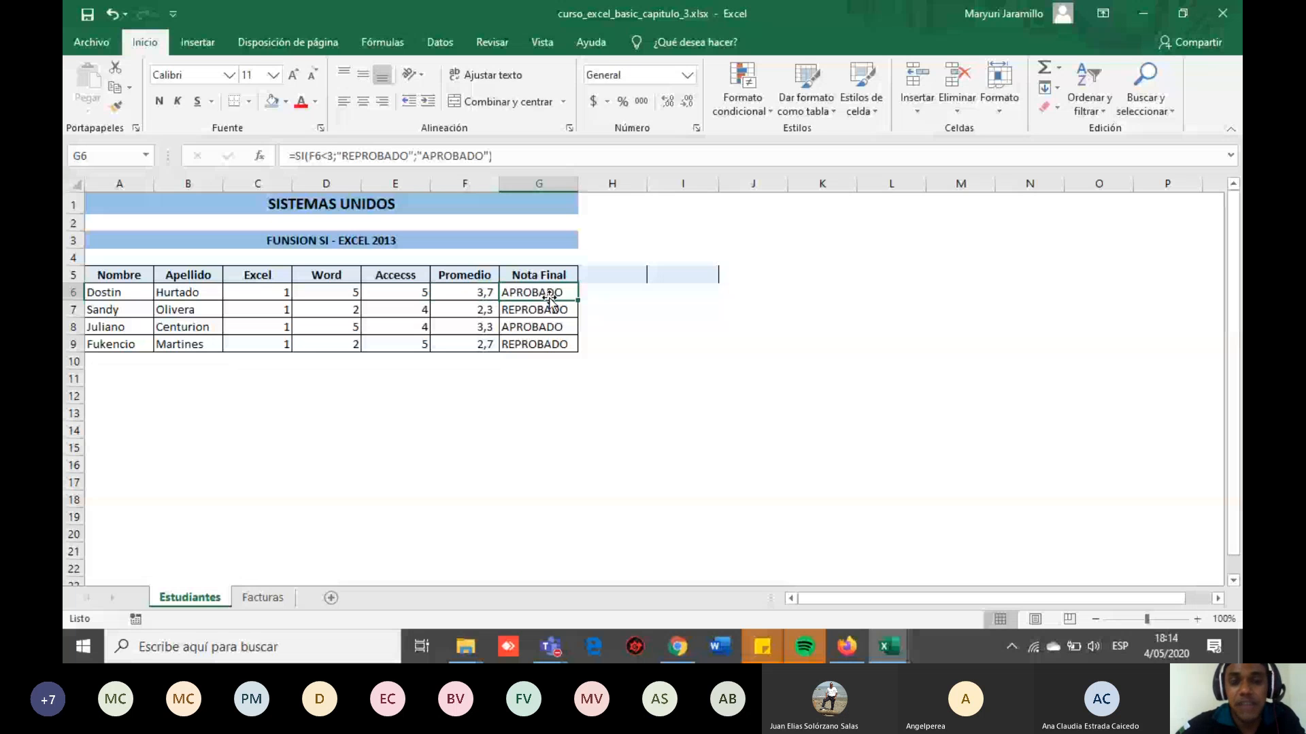
left_click(601, 279)
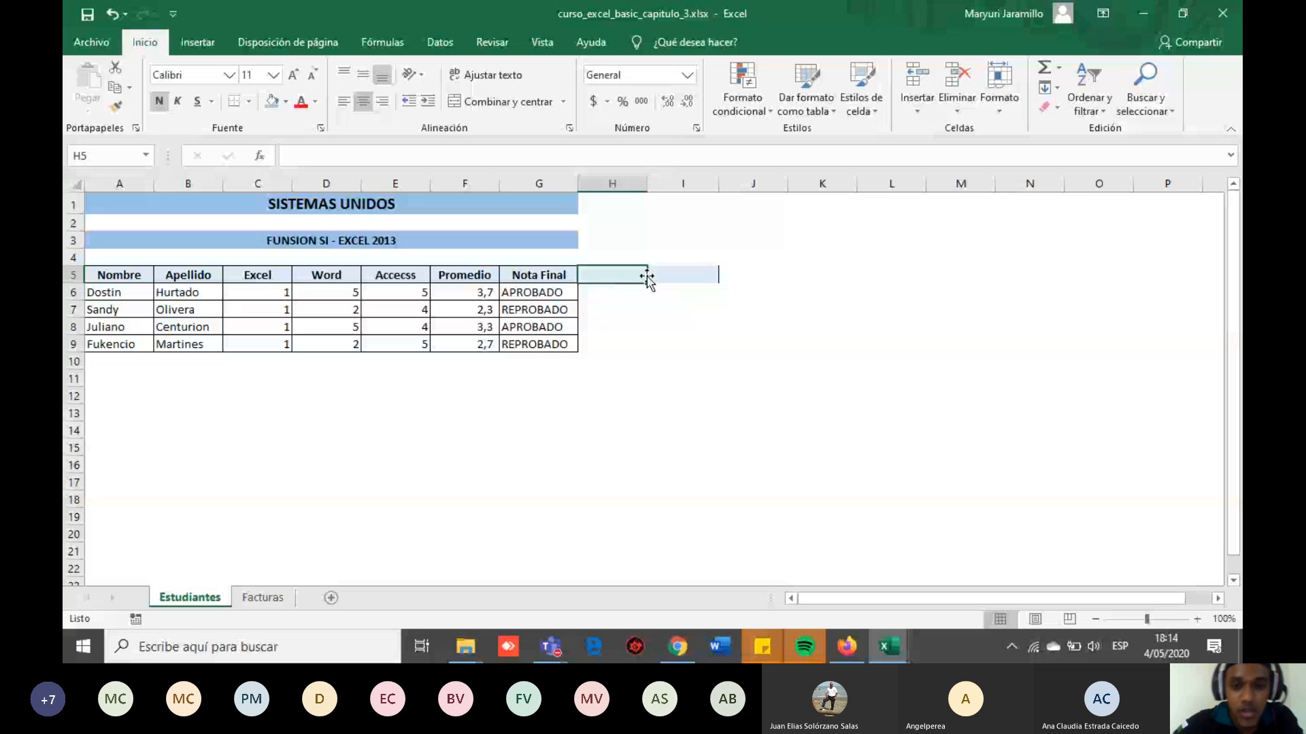
left_click_drag(695, 277, 624, 277)
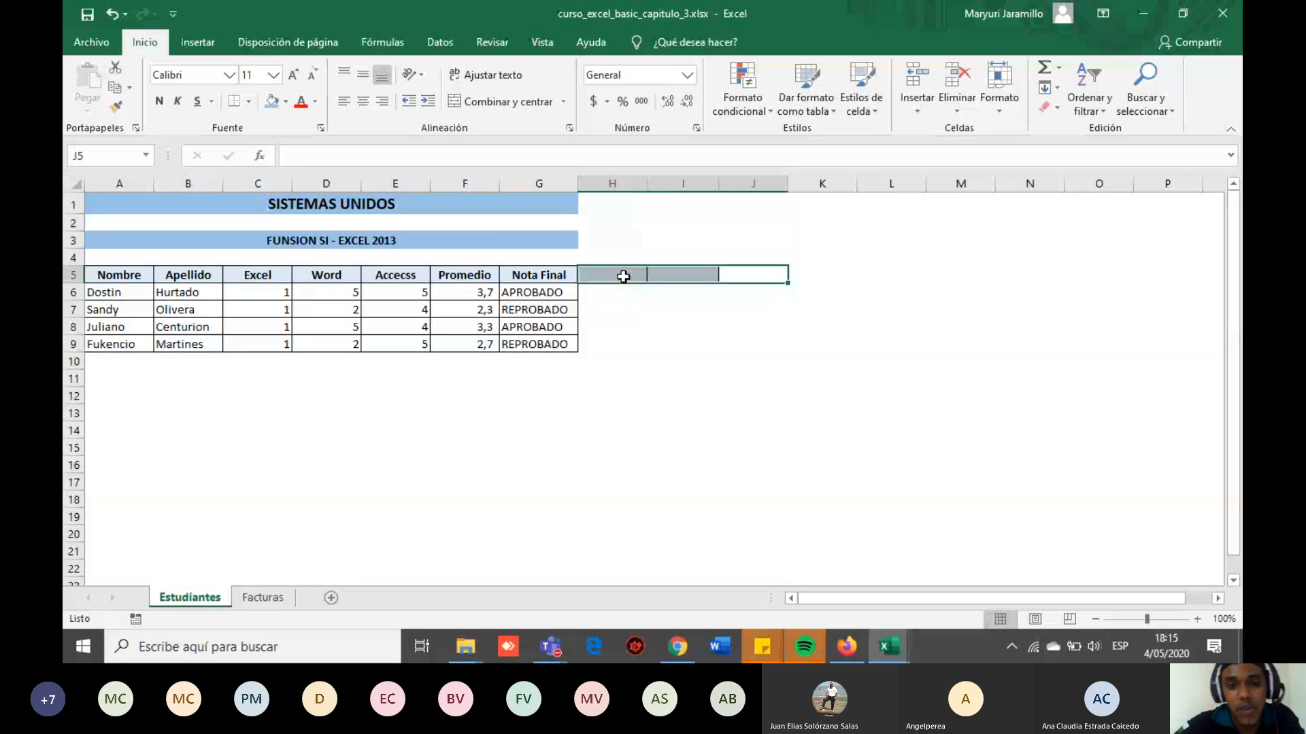
left_click(589, 294)
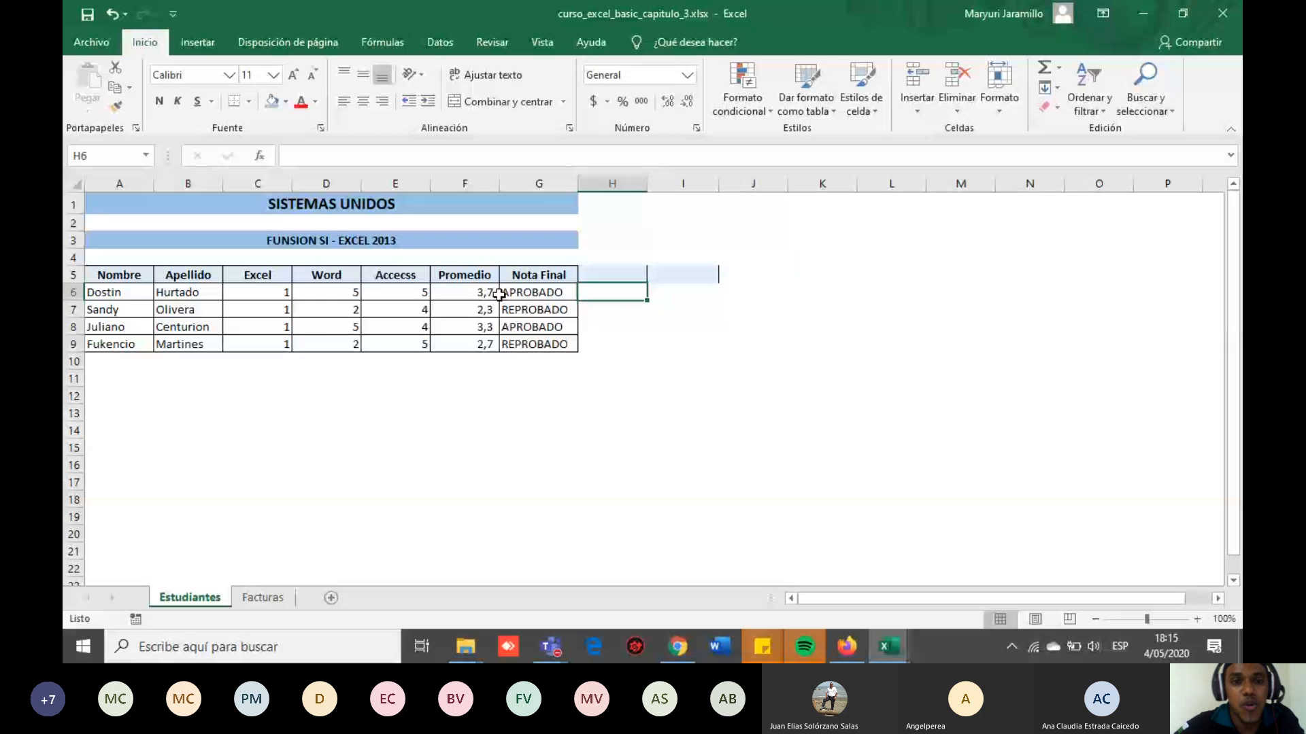
left_click(507, 294)
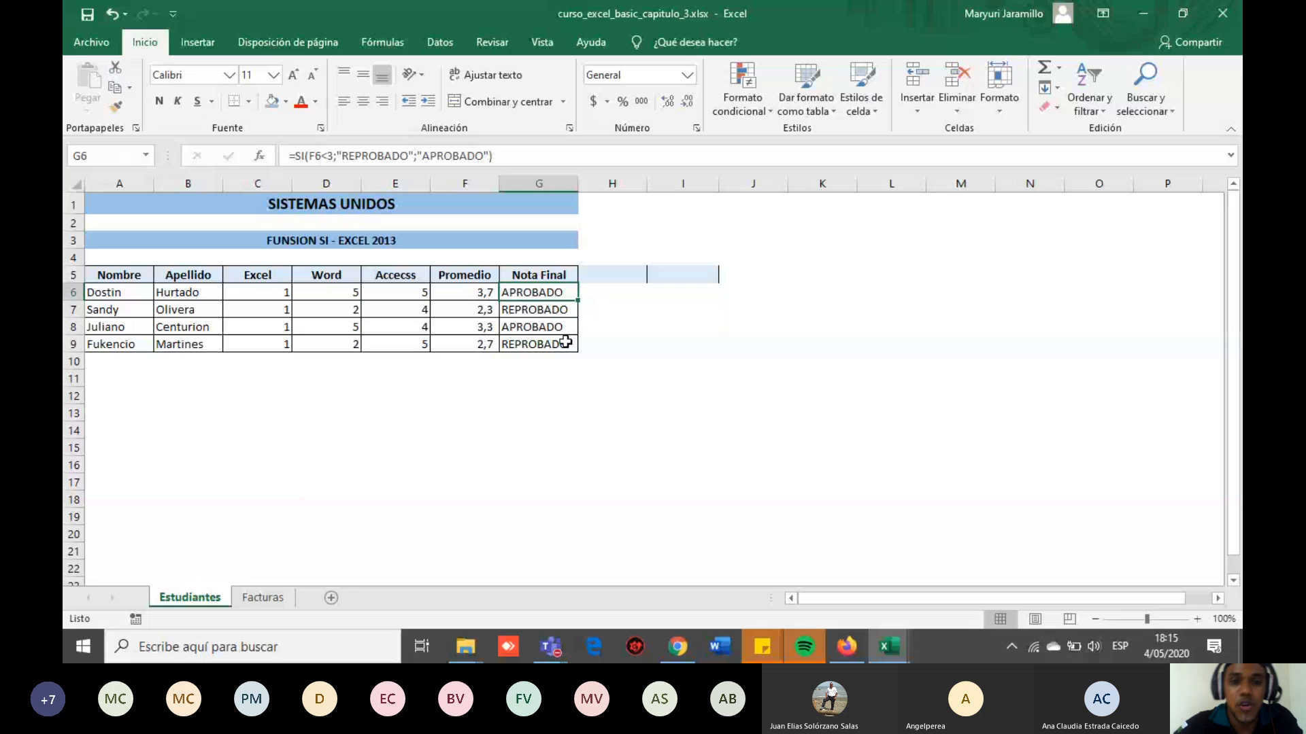
left_click(637, 327)
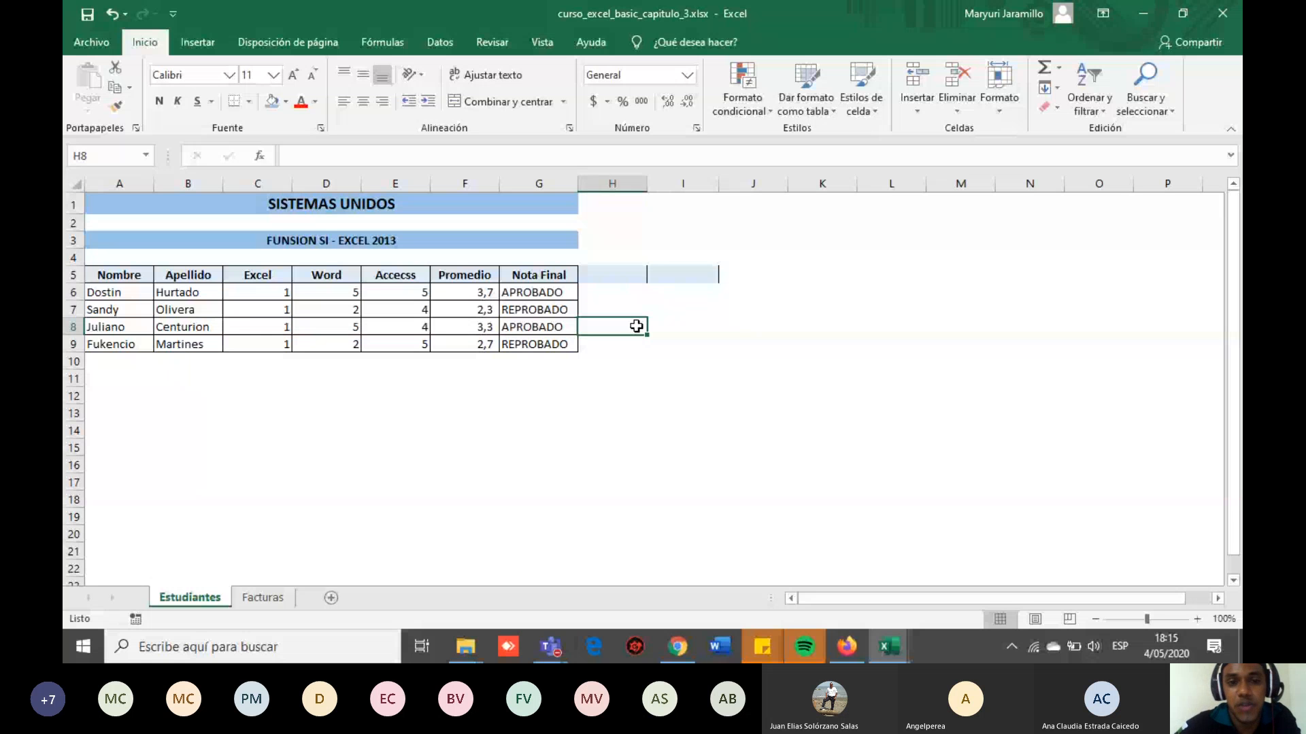
left_click(564, 293)
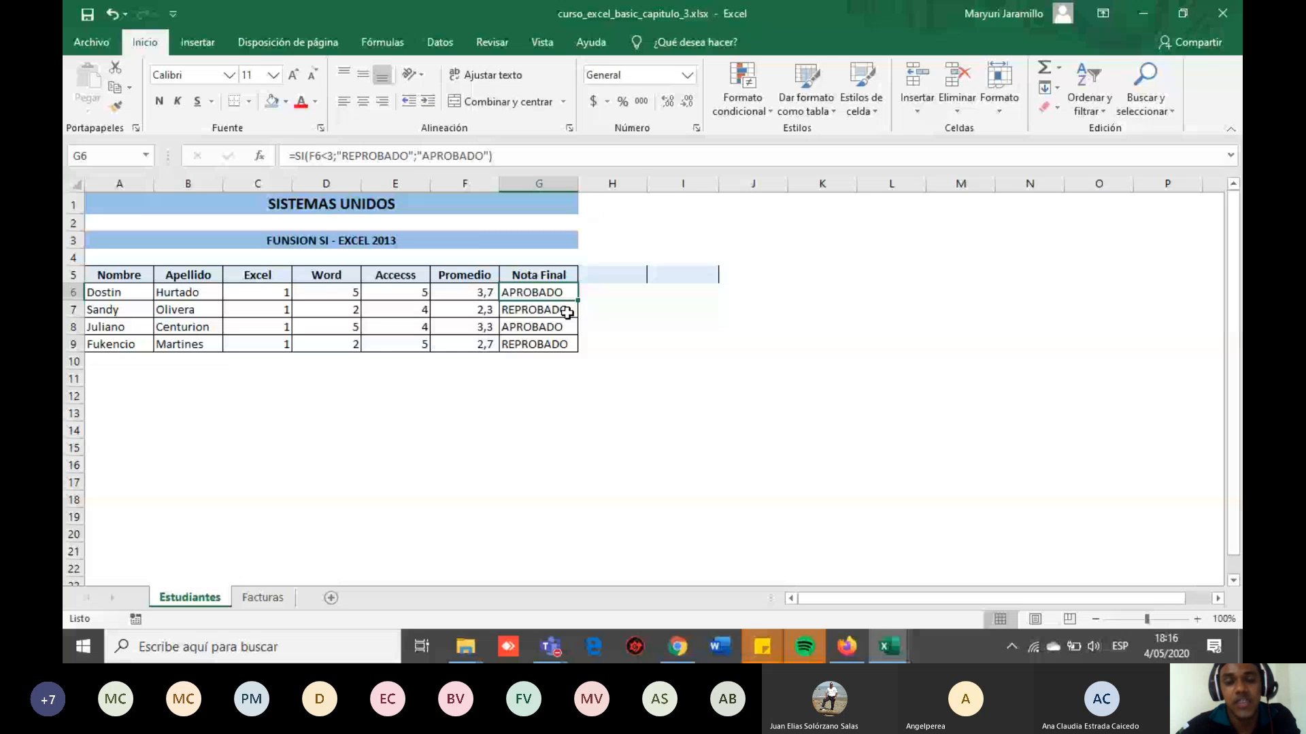
left_click(618, 306)
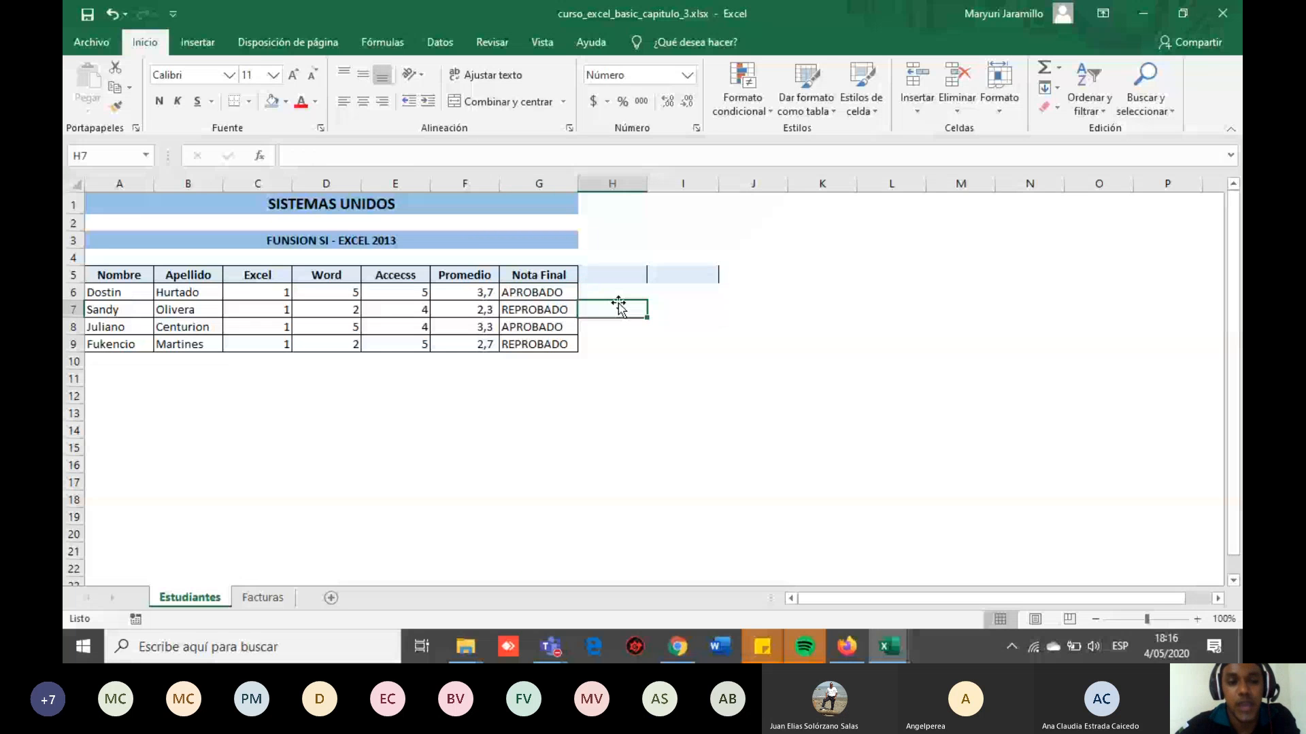
Open the Facturas sheet and examine the VR. TOTAL formula, quantity, description and unit value of the EQUIPO DE SONIDO row.
left_click(257, 600)
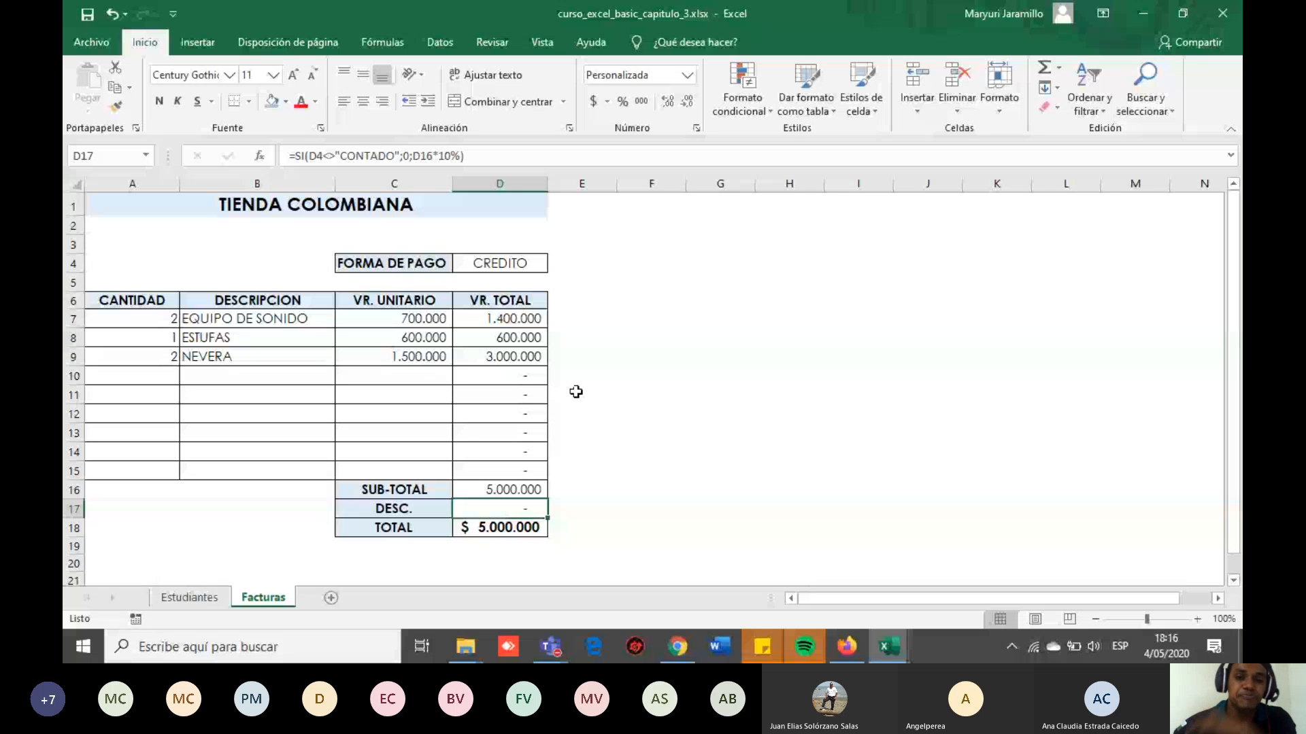
left_click(575, 357)
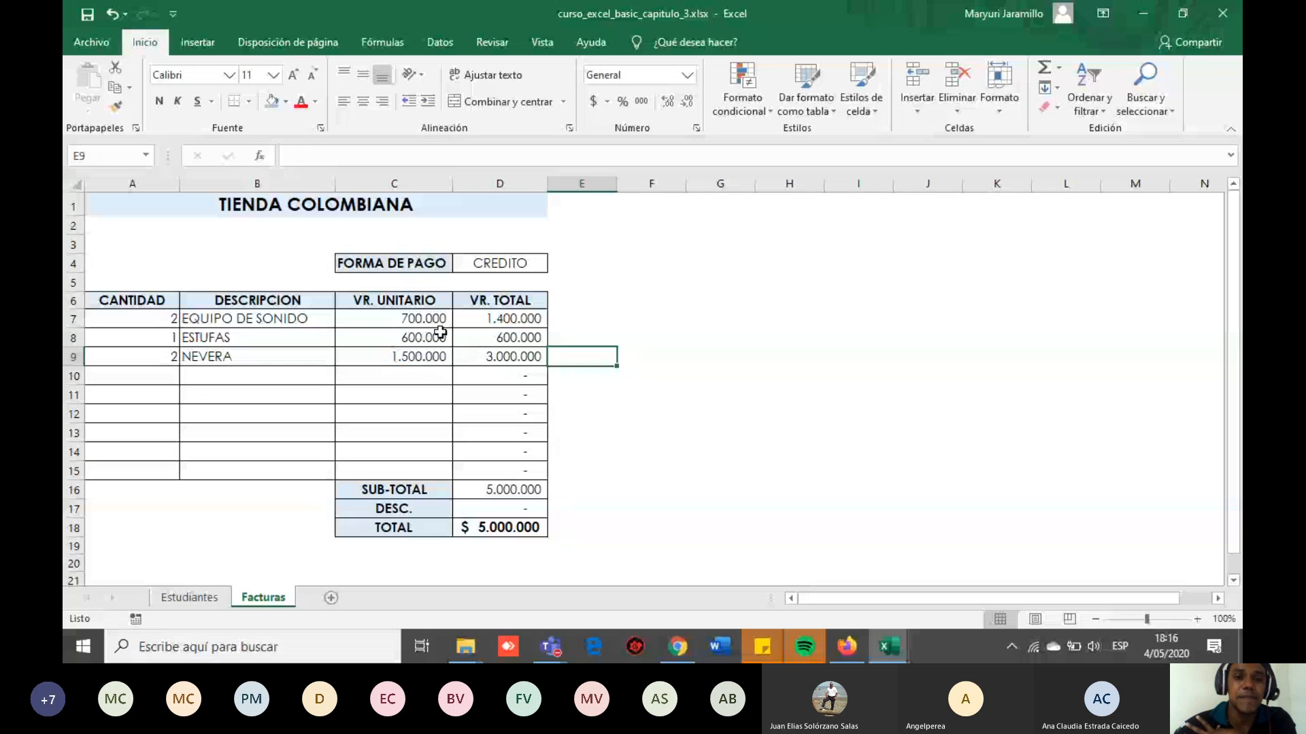
left_click(470, 318)
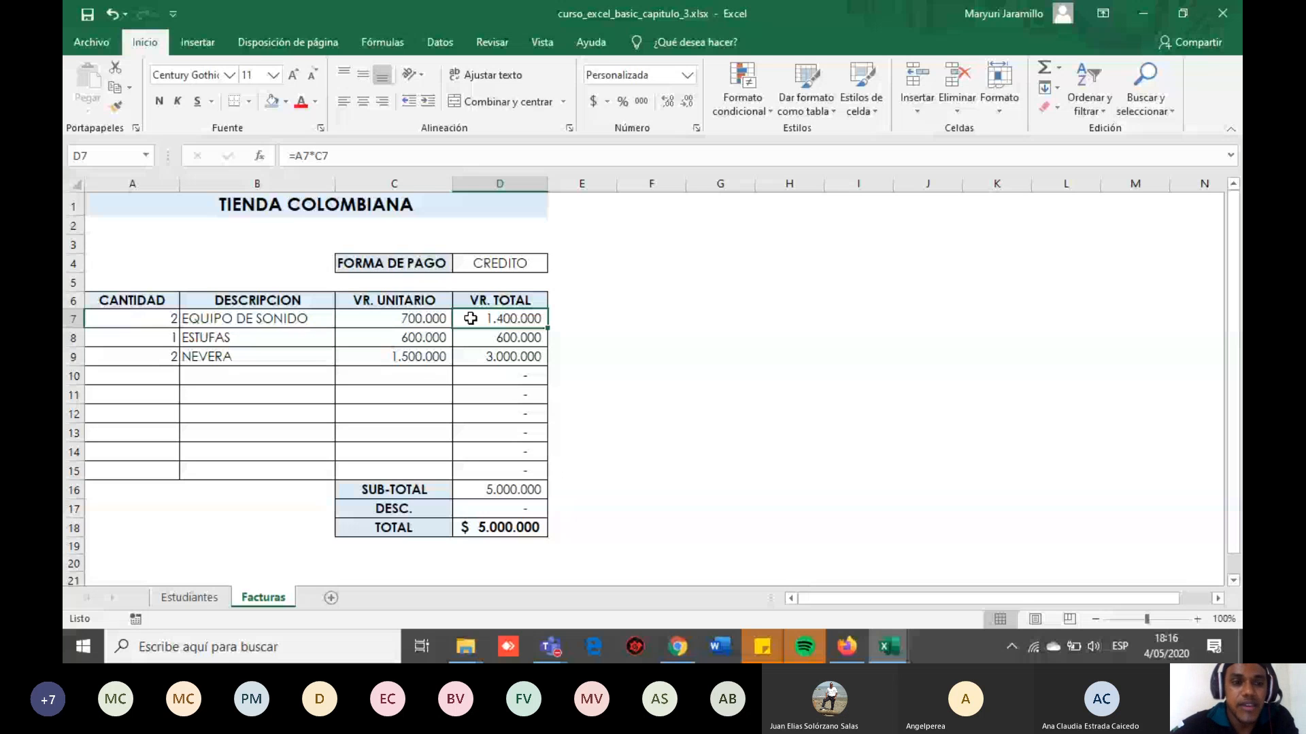
left_click(168, 321)
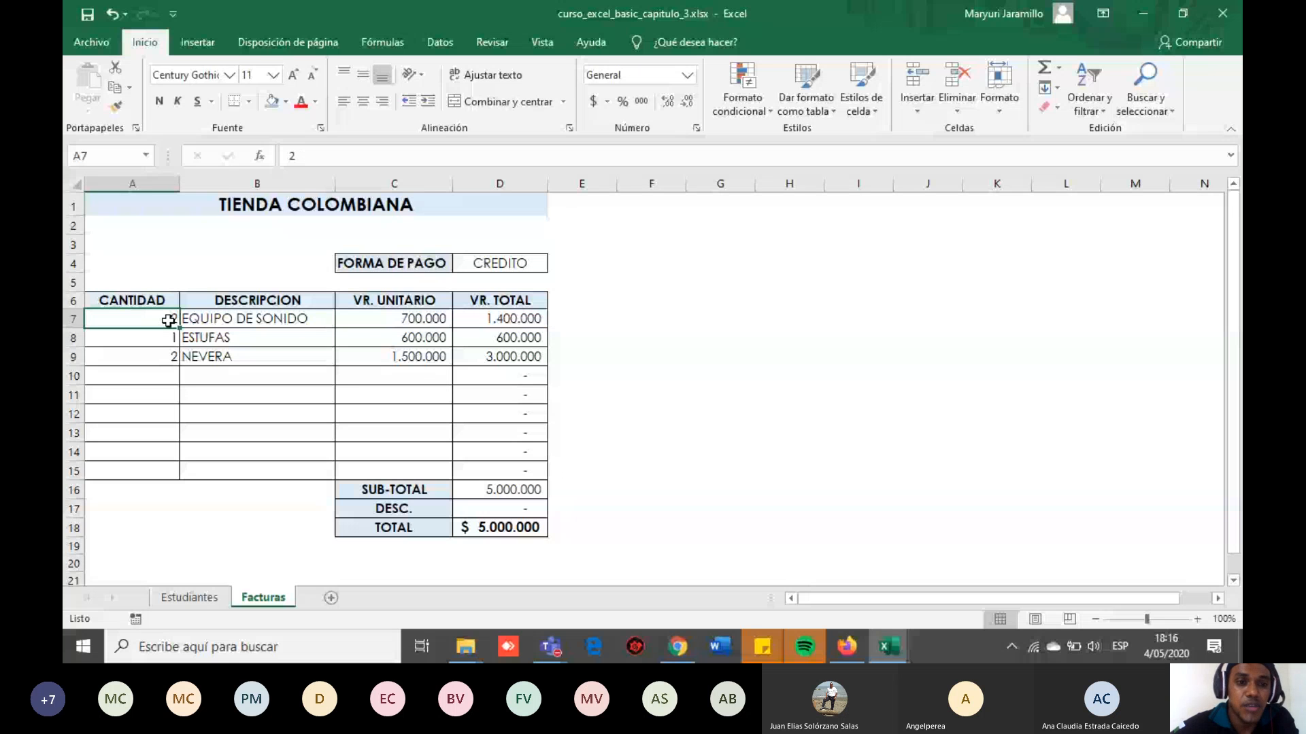
left_click(270, 321)
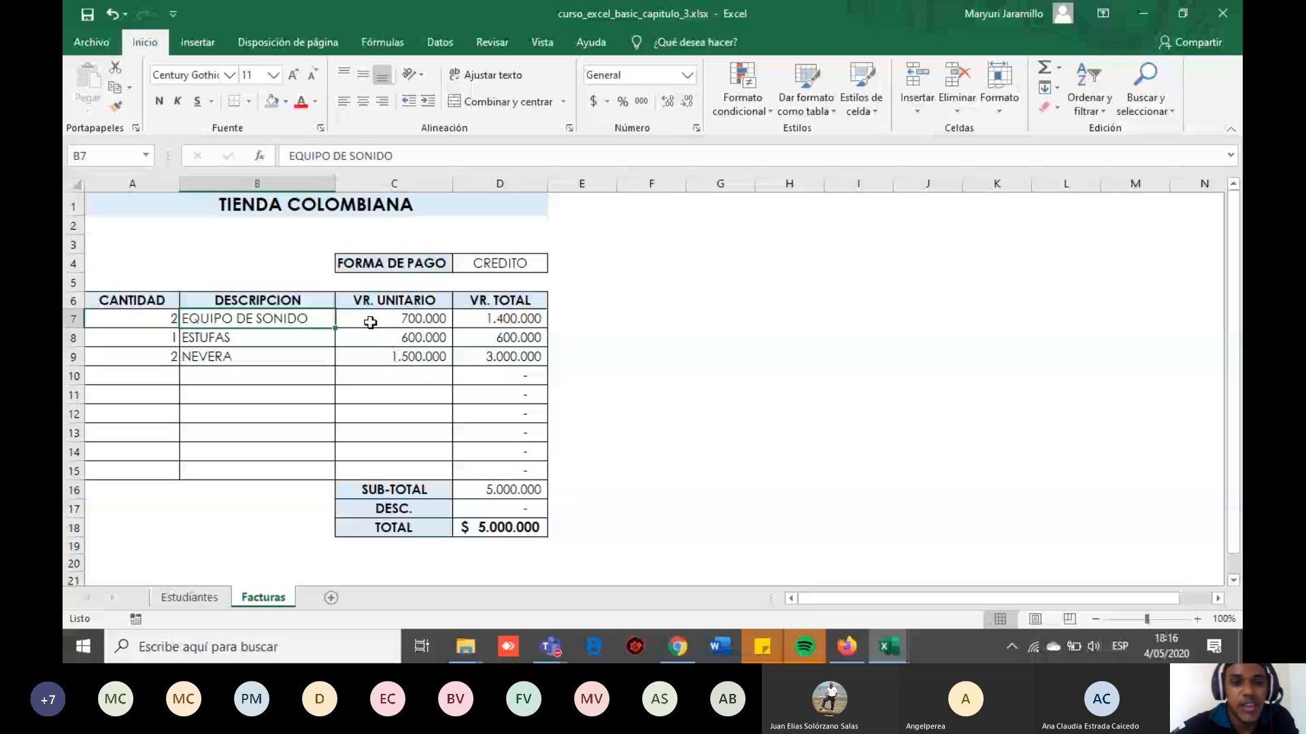
left_click(401, 320)
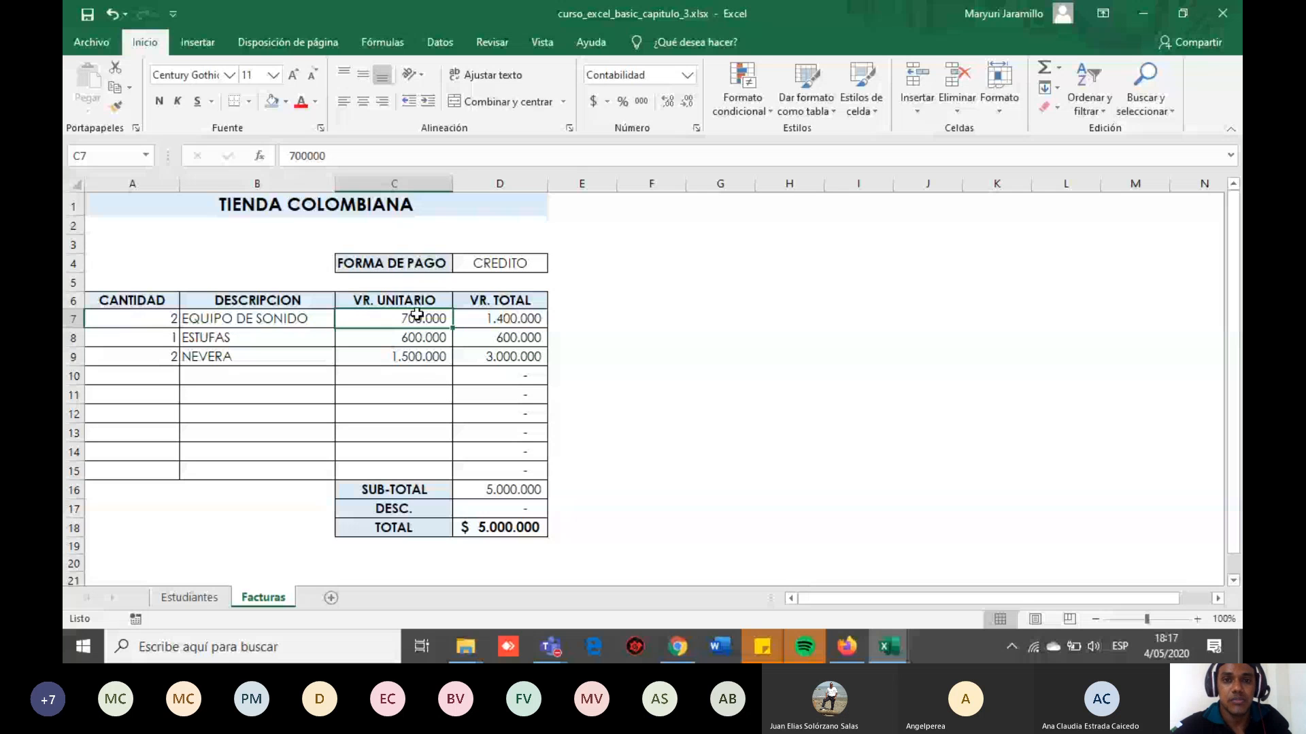
double_click(417, 315)
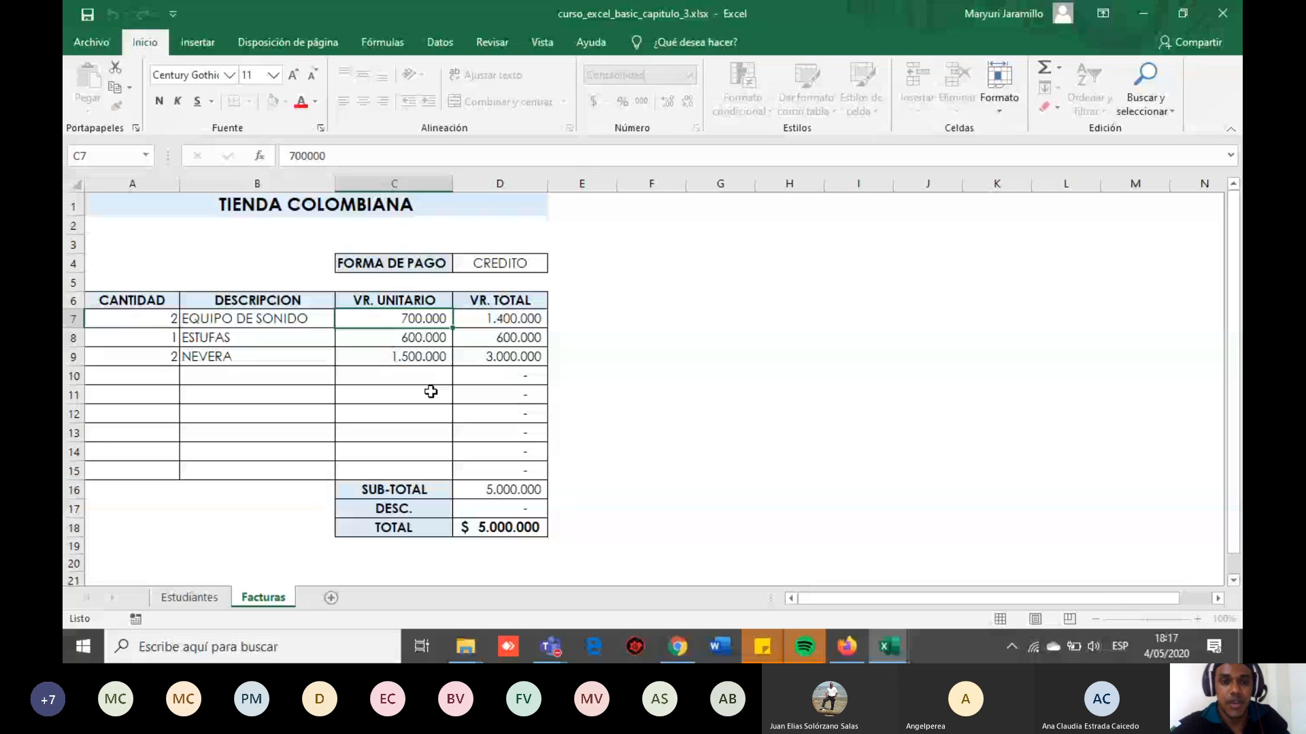
key("Escape")
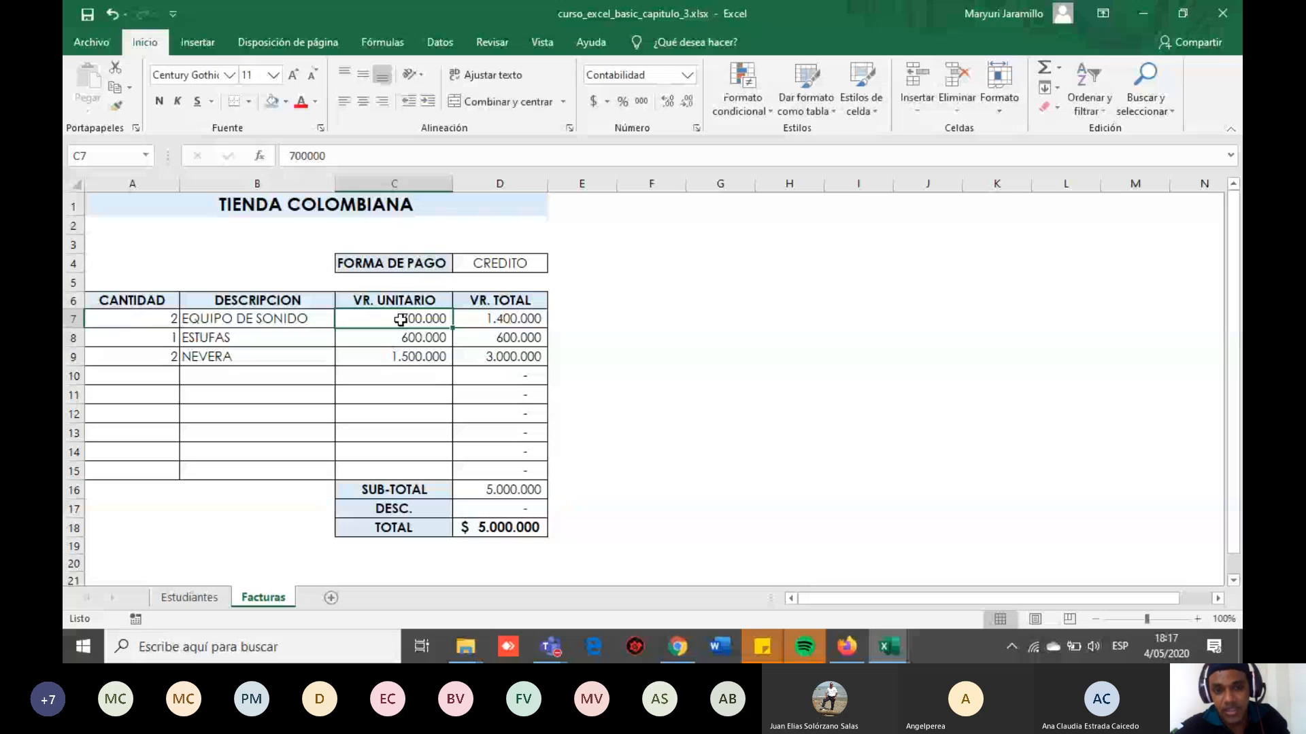
Check the number format of C7:D9 and look through the available number formats without applying one.
left_click_drag(400, 320, 492, 351)
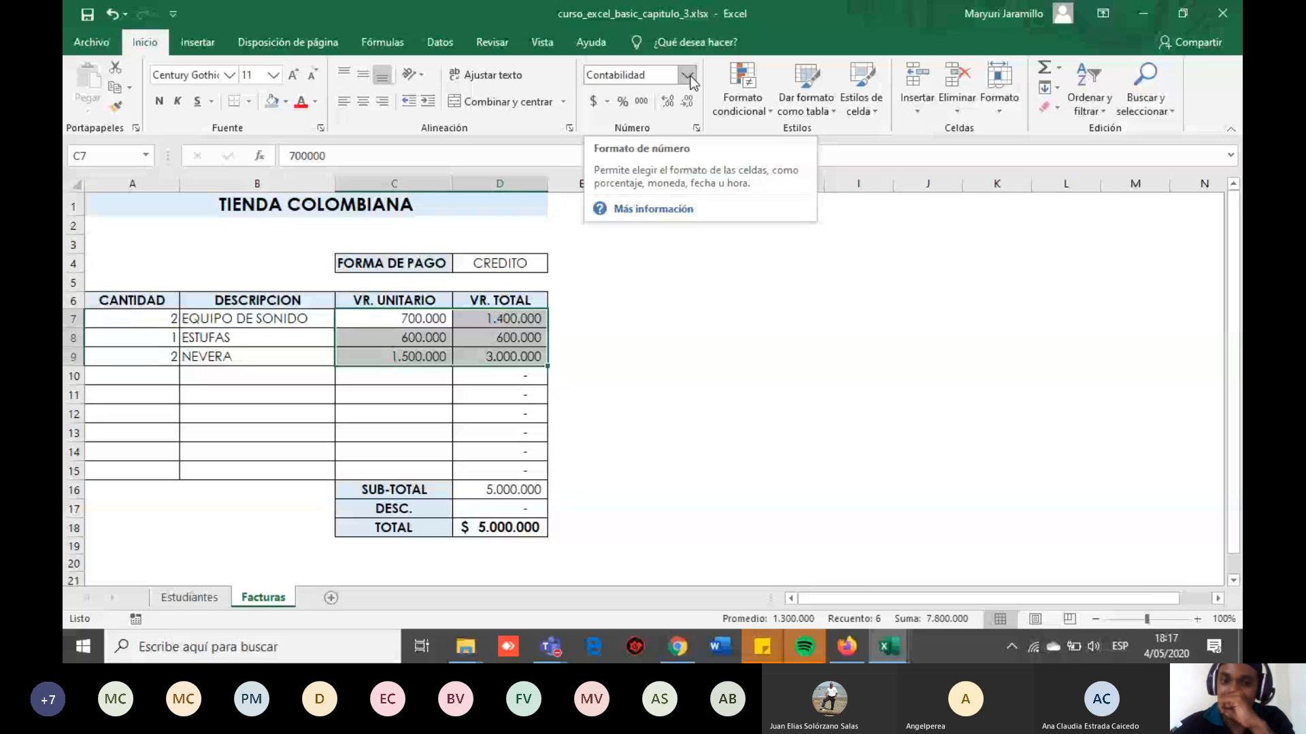
left_click(582, 300)
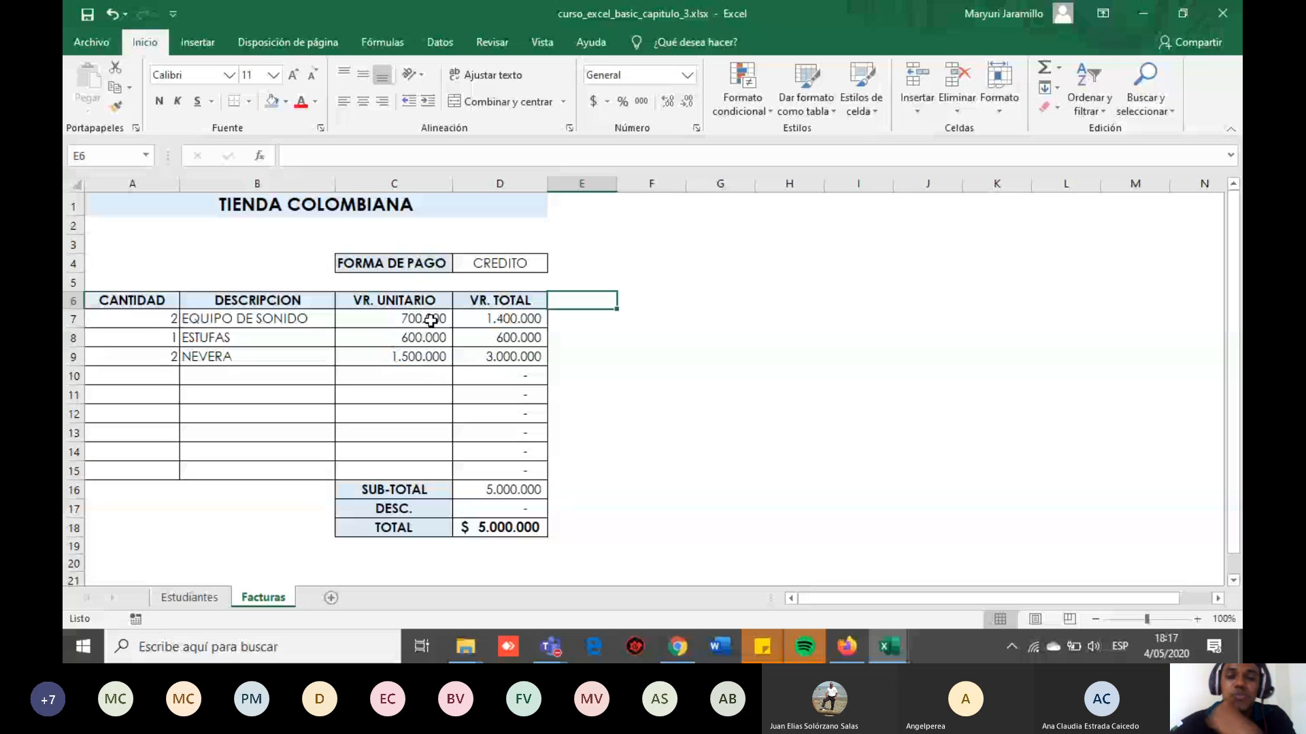
left_click(570, 322)
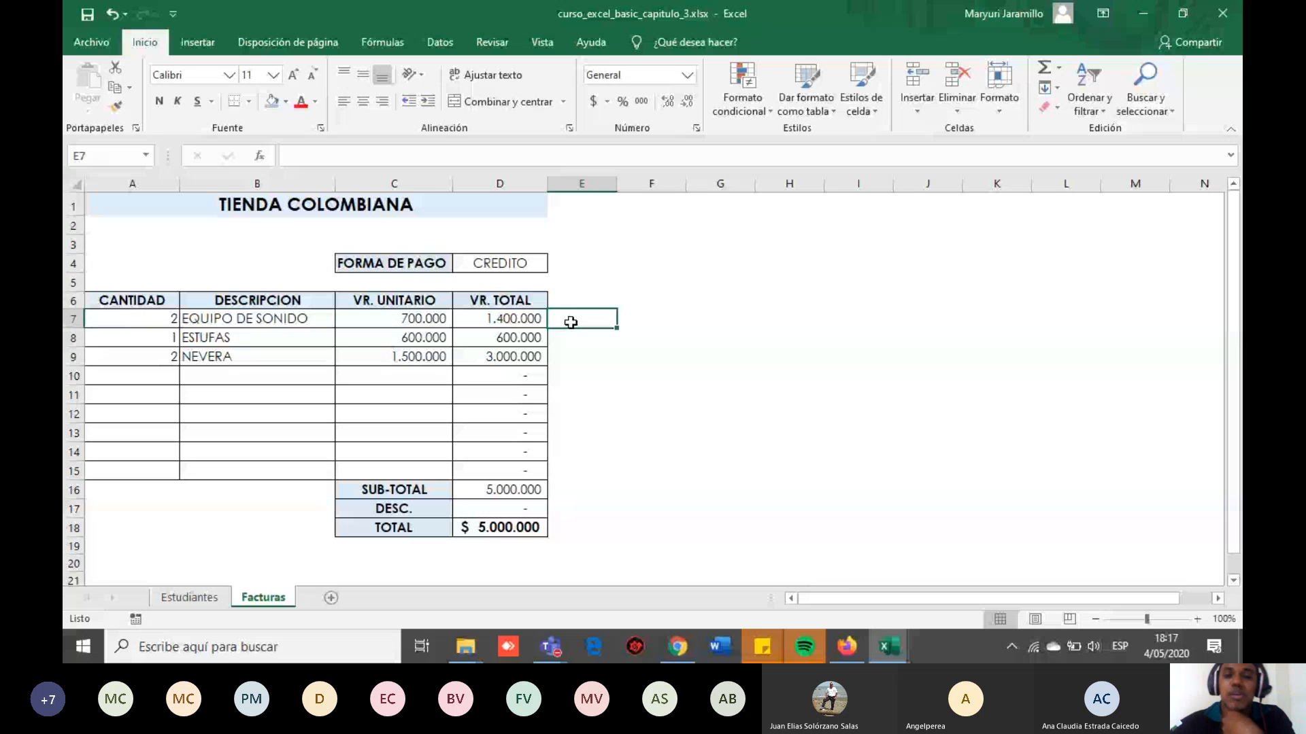
left_click(688, 75)
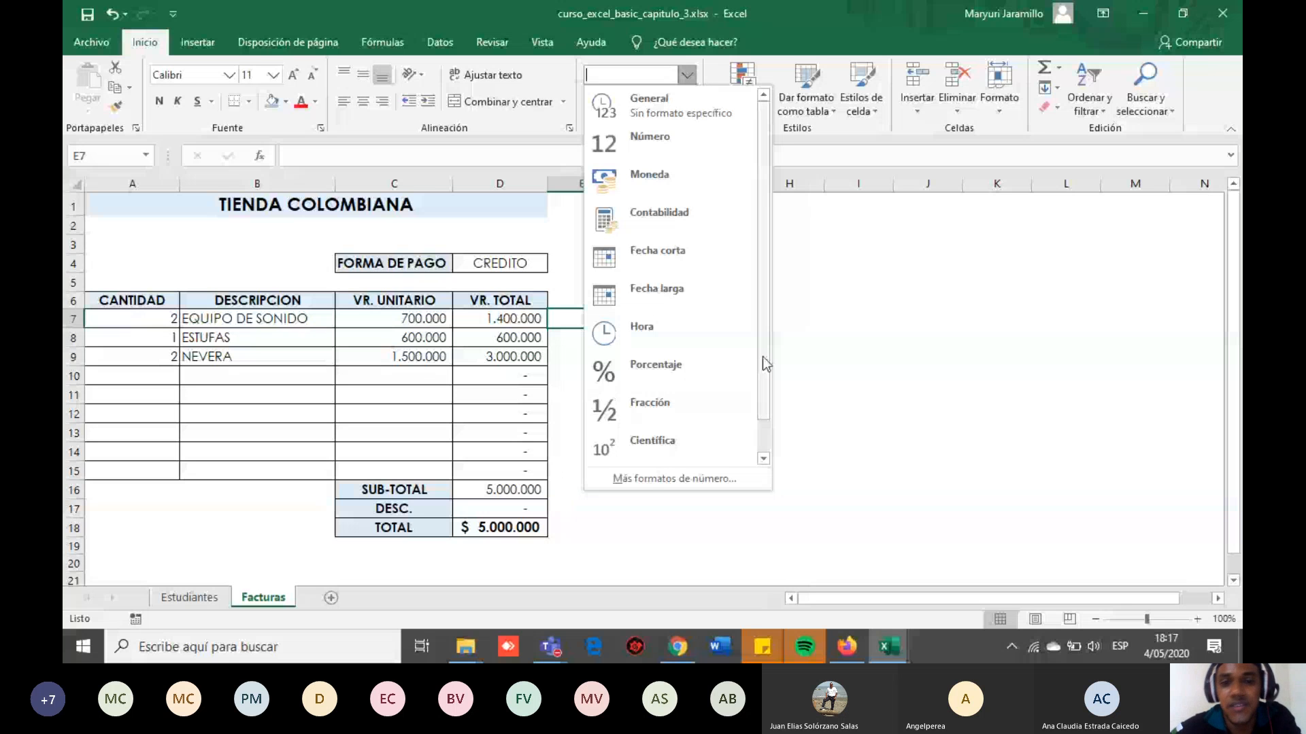
scroll(762, 356, "down", 1)
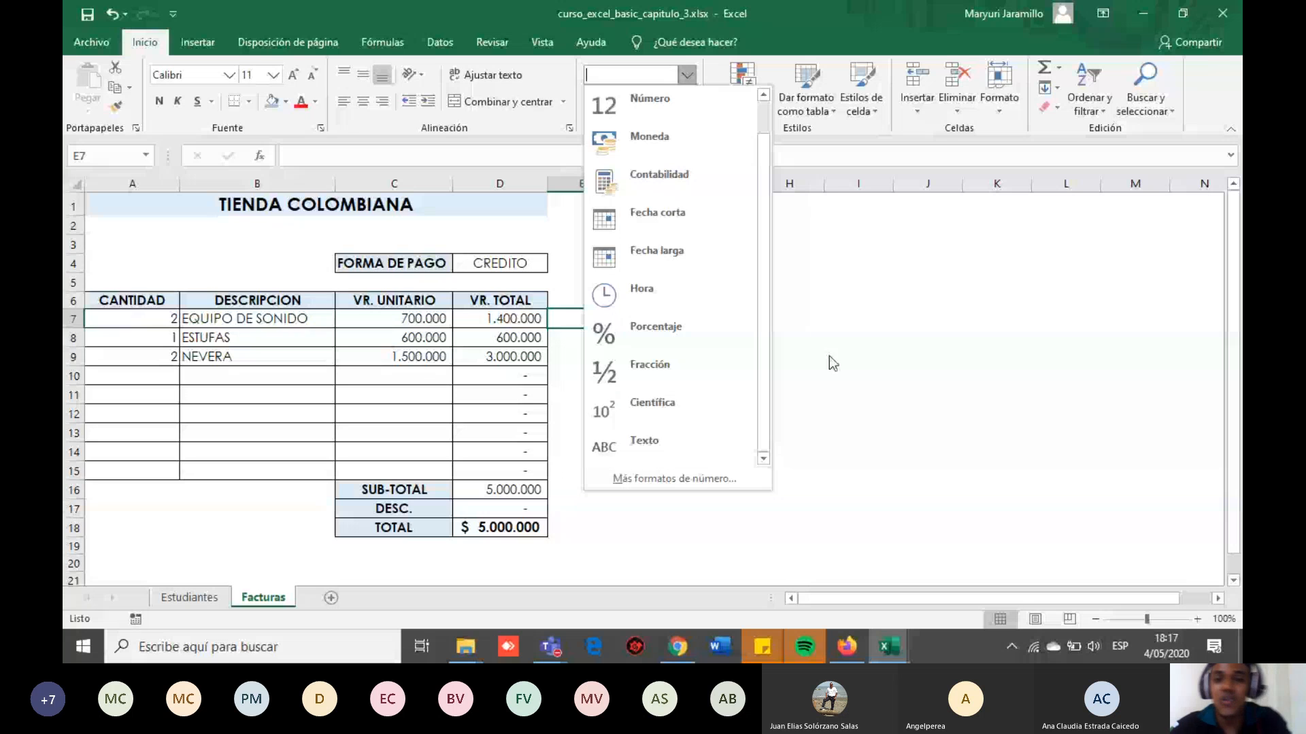
left_click(845, 346)
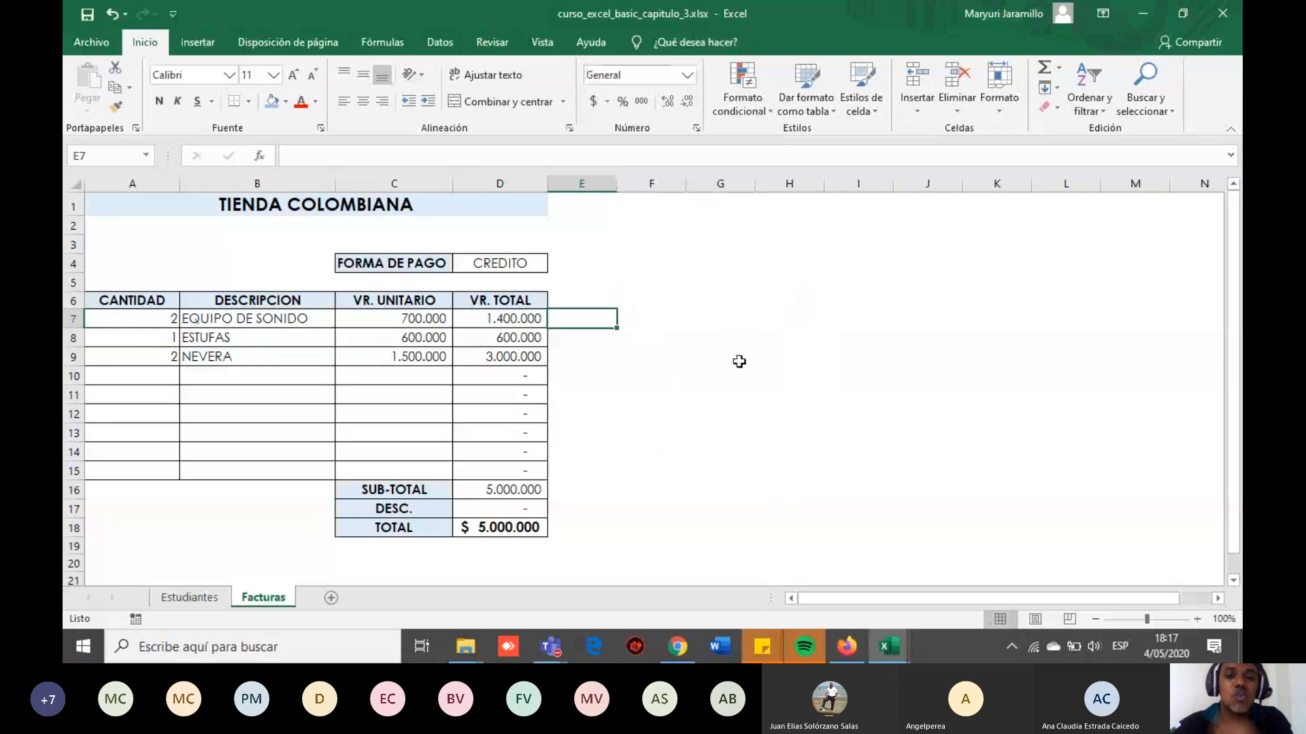
Set the number format of the unit and total values in C7:D15 to General.
left_click(643, 324)
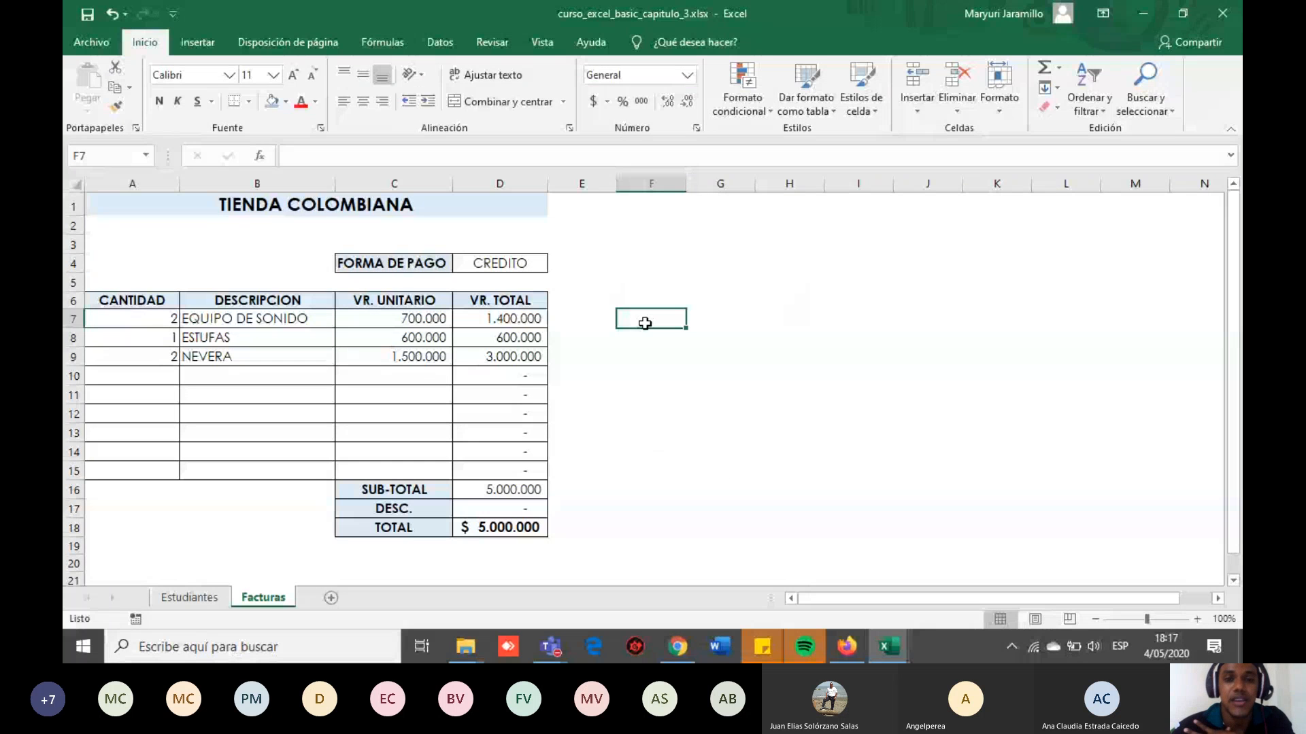
left_click(581, 322)
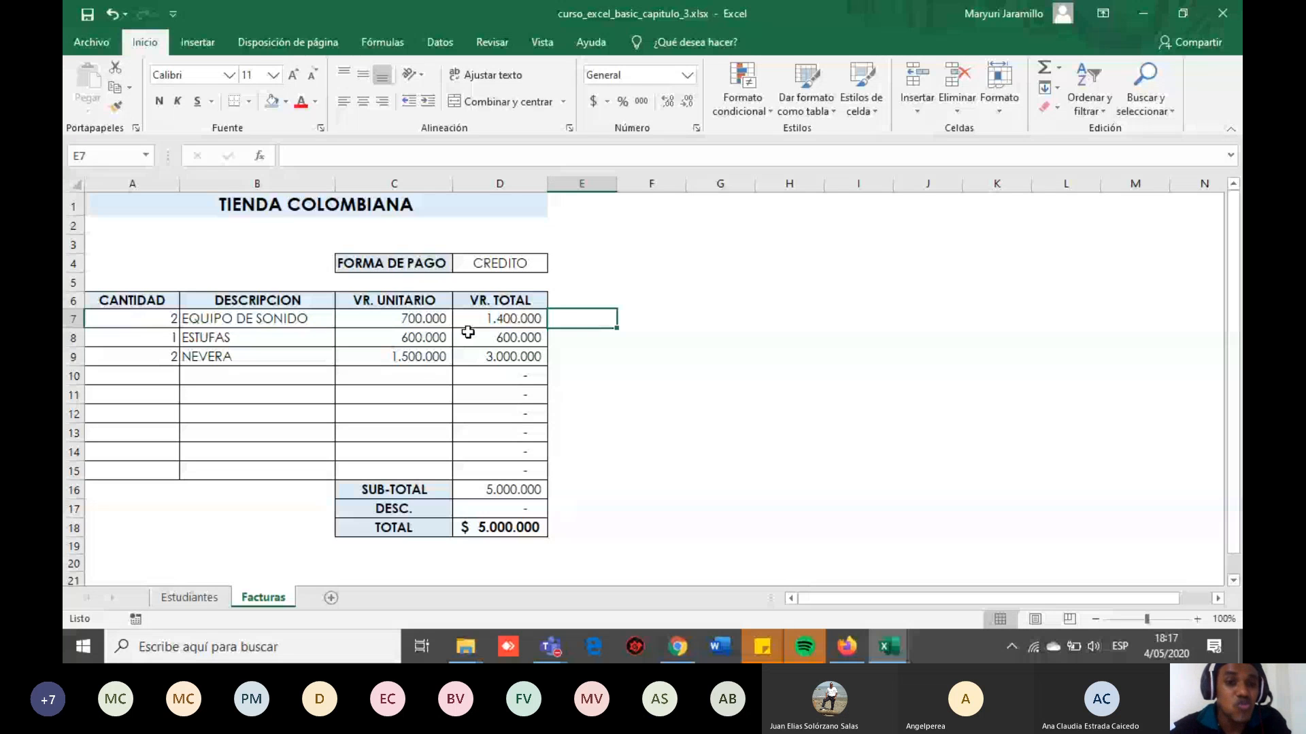
left_click(422, 321)
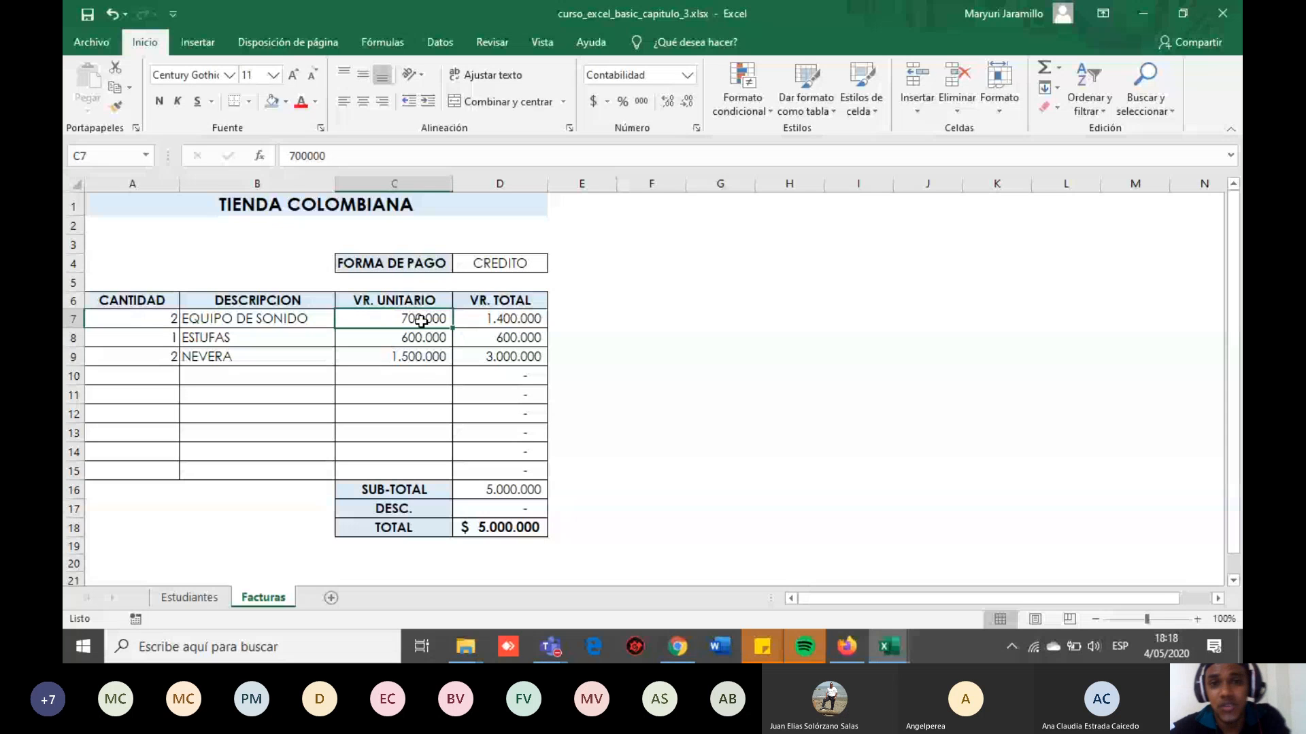
left_click_drag(425, 321, 501, 468)
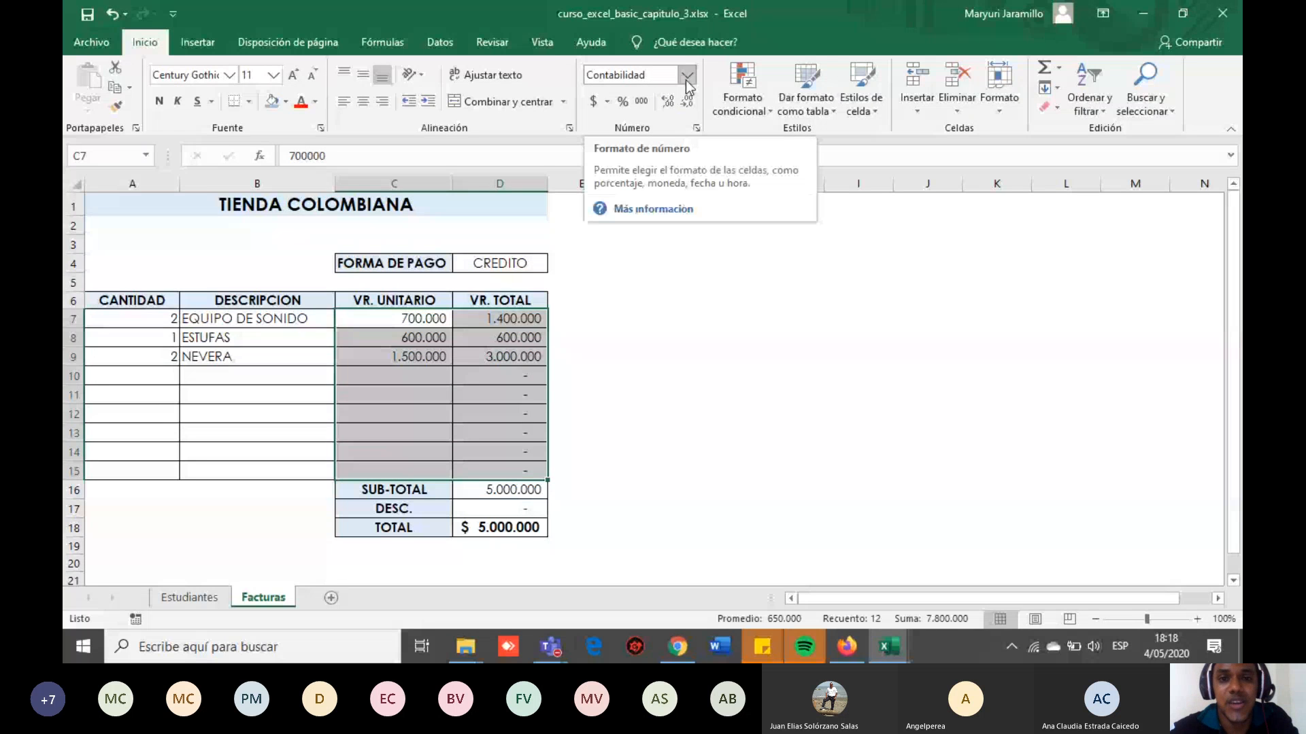
left_click(685, 79)
left_click(679, 103)
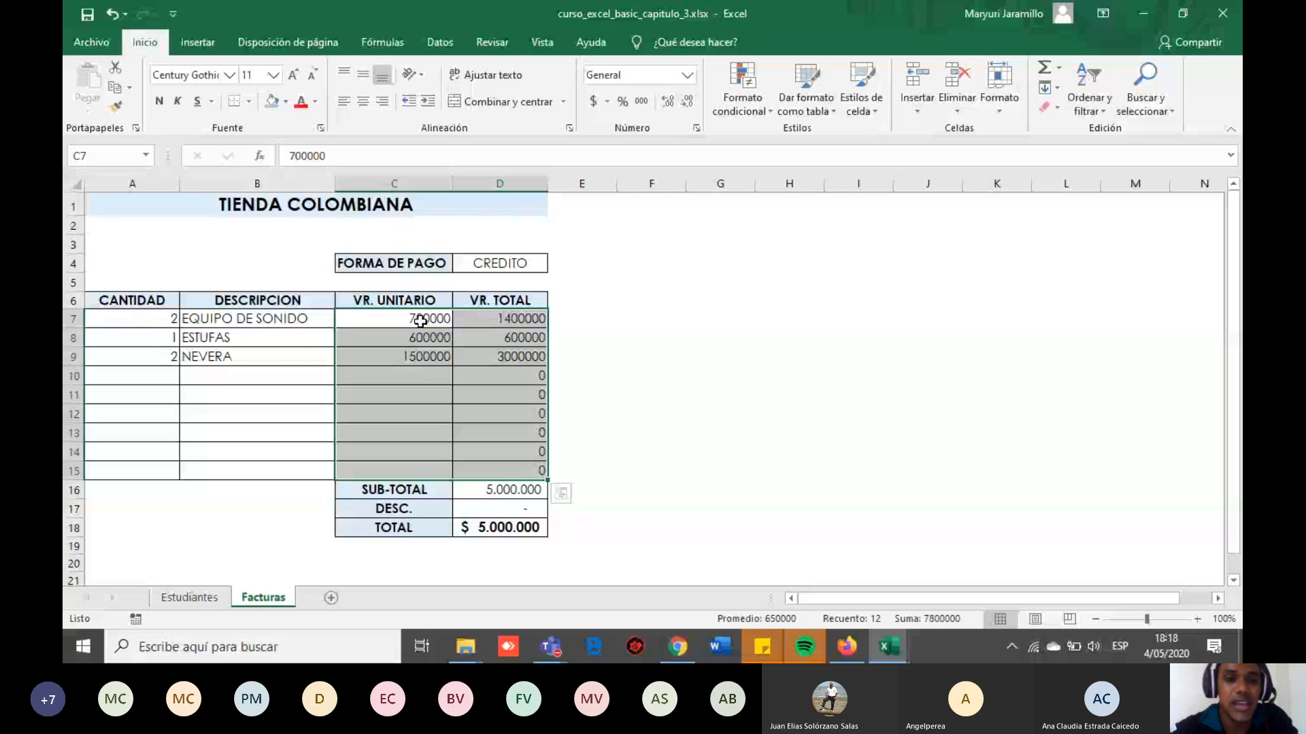
Change the number format of the EQUIPO DE SONIDO unit value in C7 to Número.
left_click(420, 321)
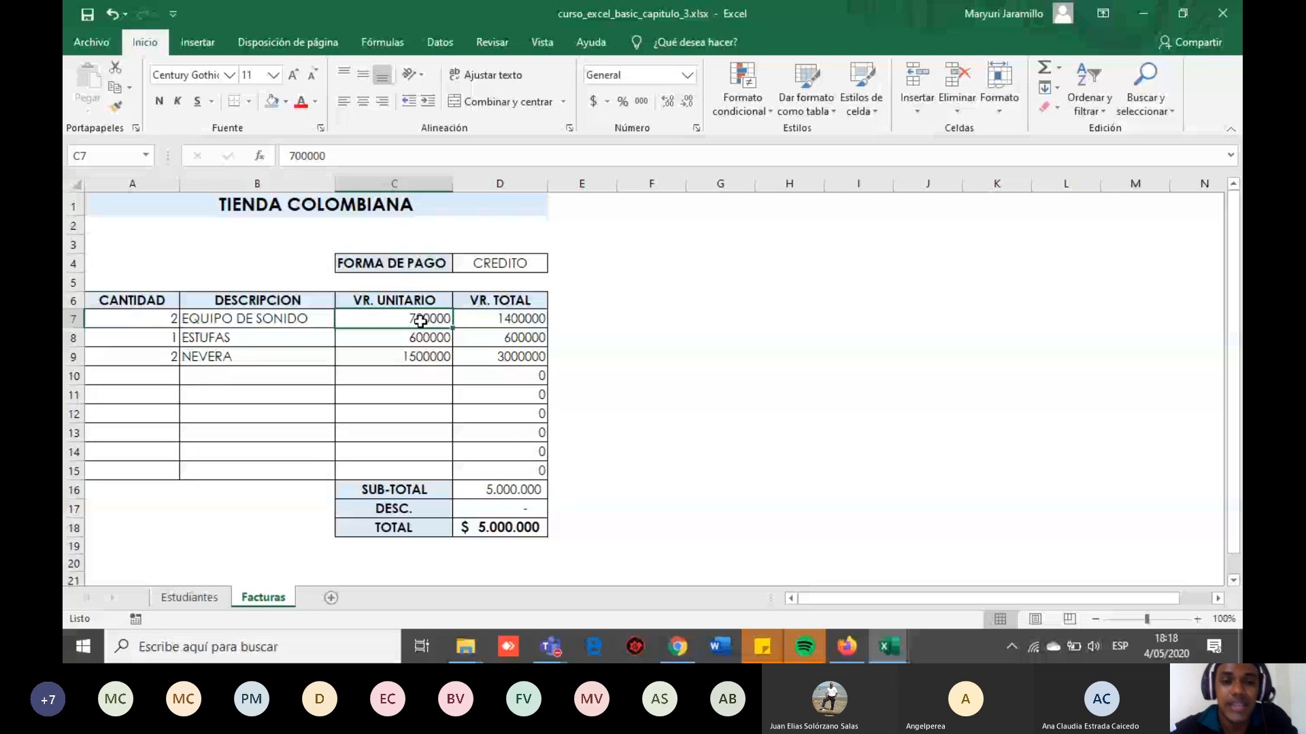
left_click(689, 76)
left_click(647, 141)
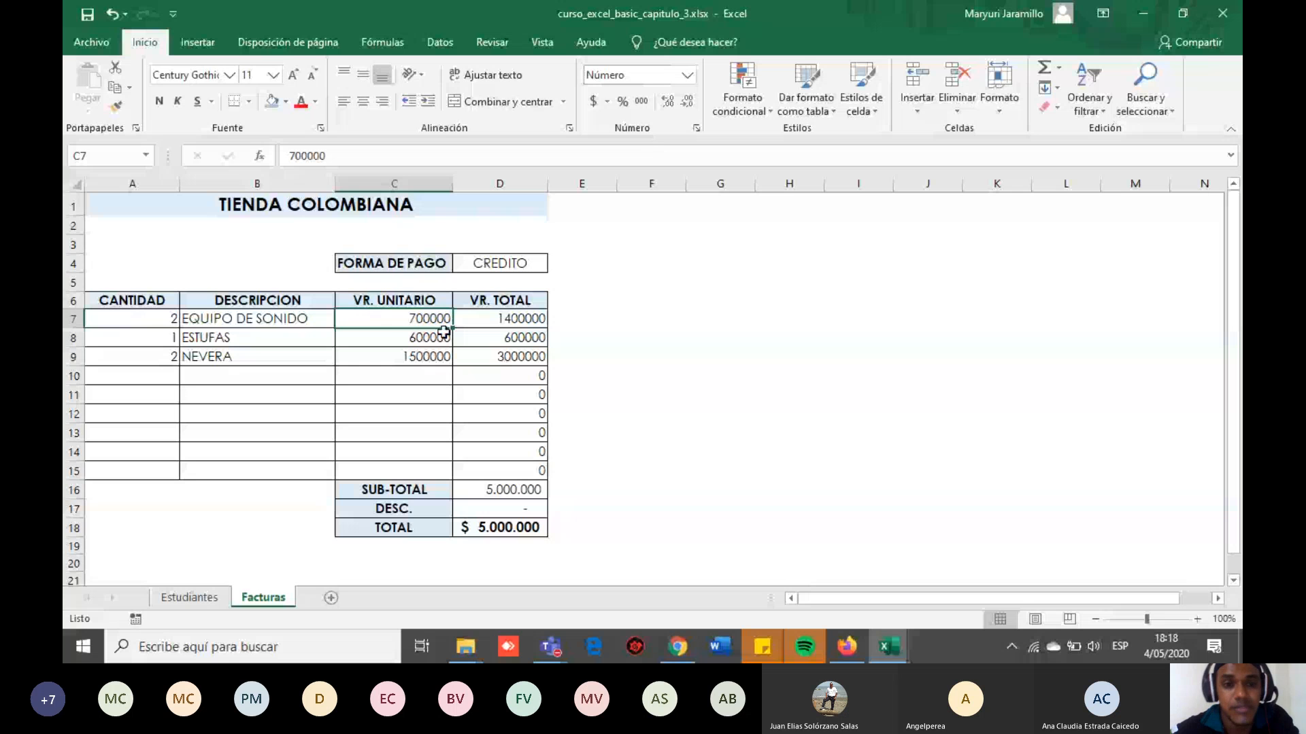
Try the text HJGJGH as the unit value in C7, check the dependent formula in D7, and undo the entry.
type("HJGJ")
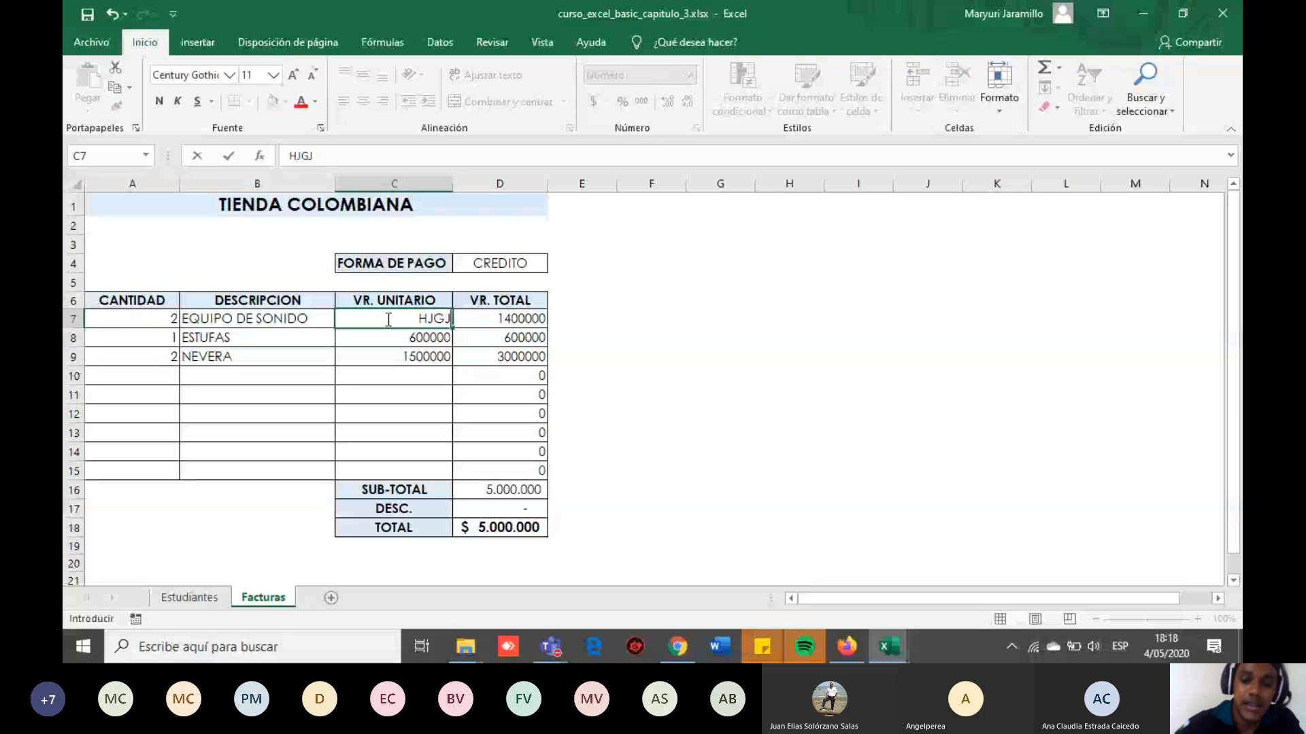
type("GH")
key("Return")
left_click(388, 320)
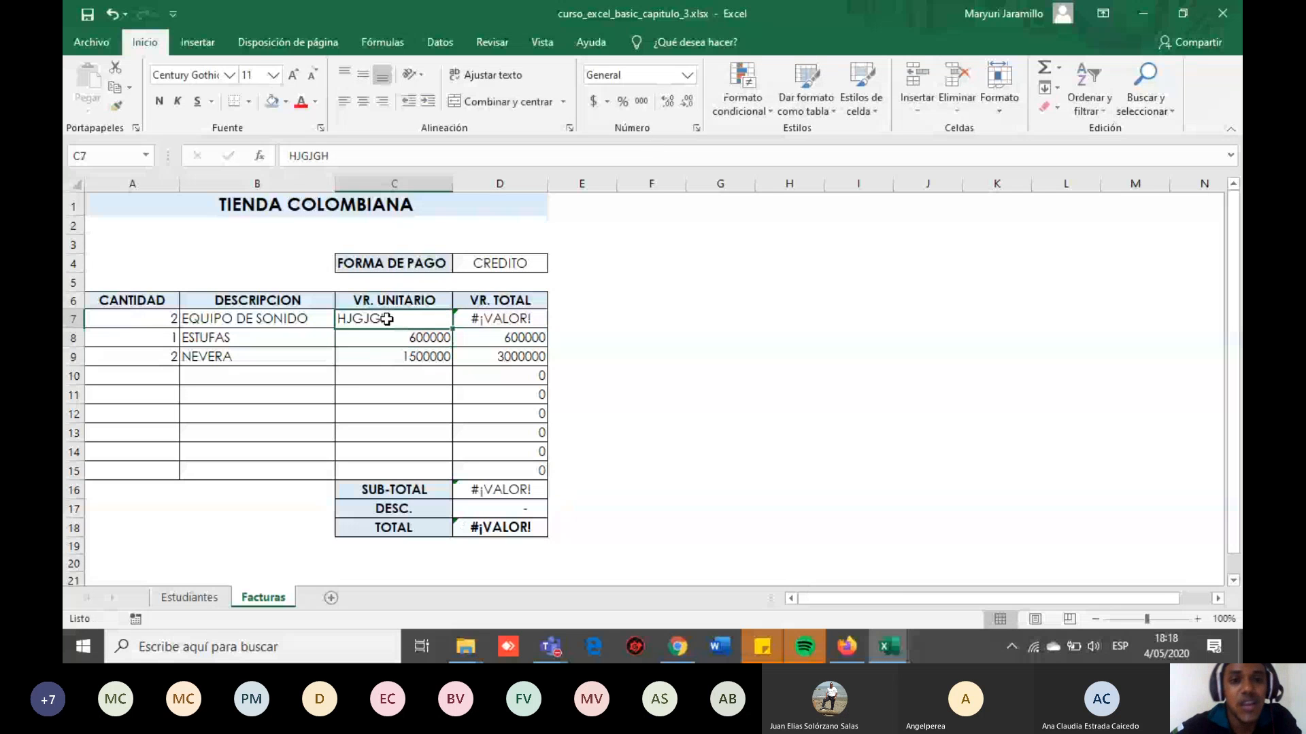
left_click(493, 320)
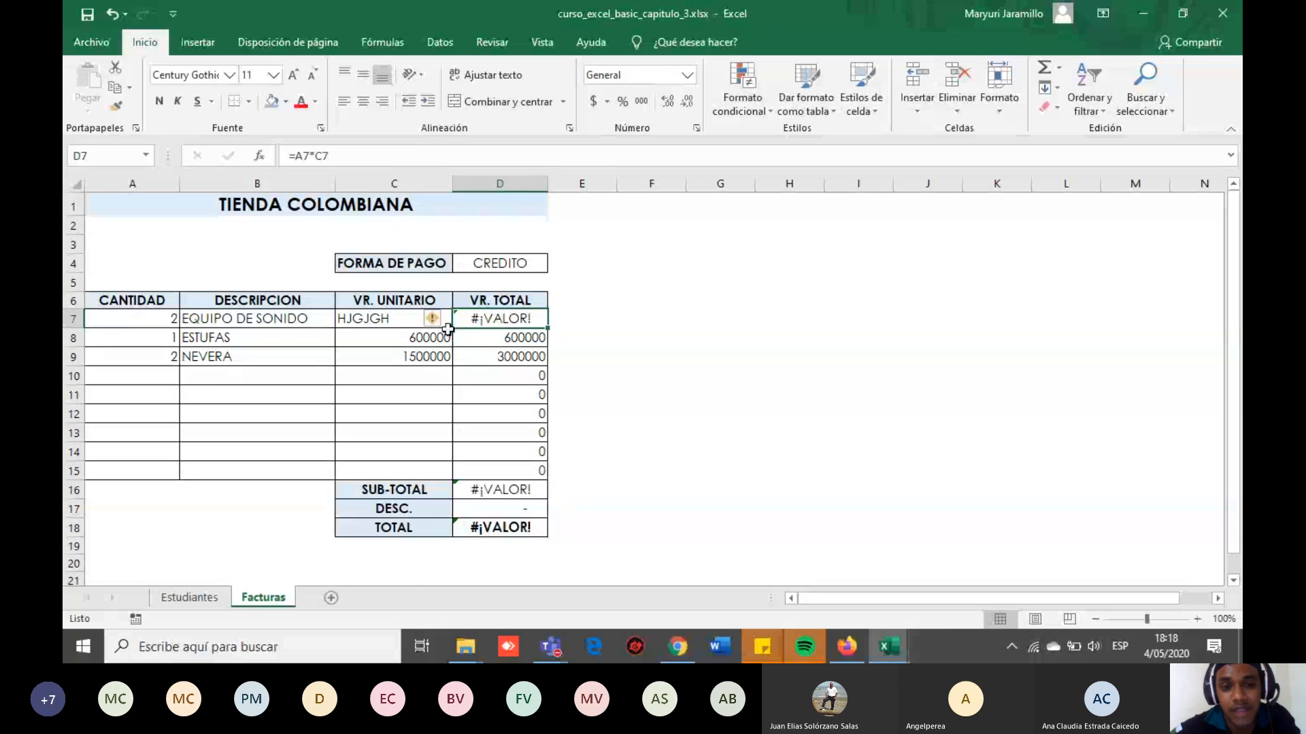
left_click(402, 318)
key("ctrl+z")
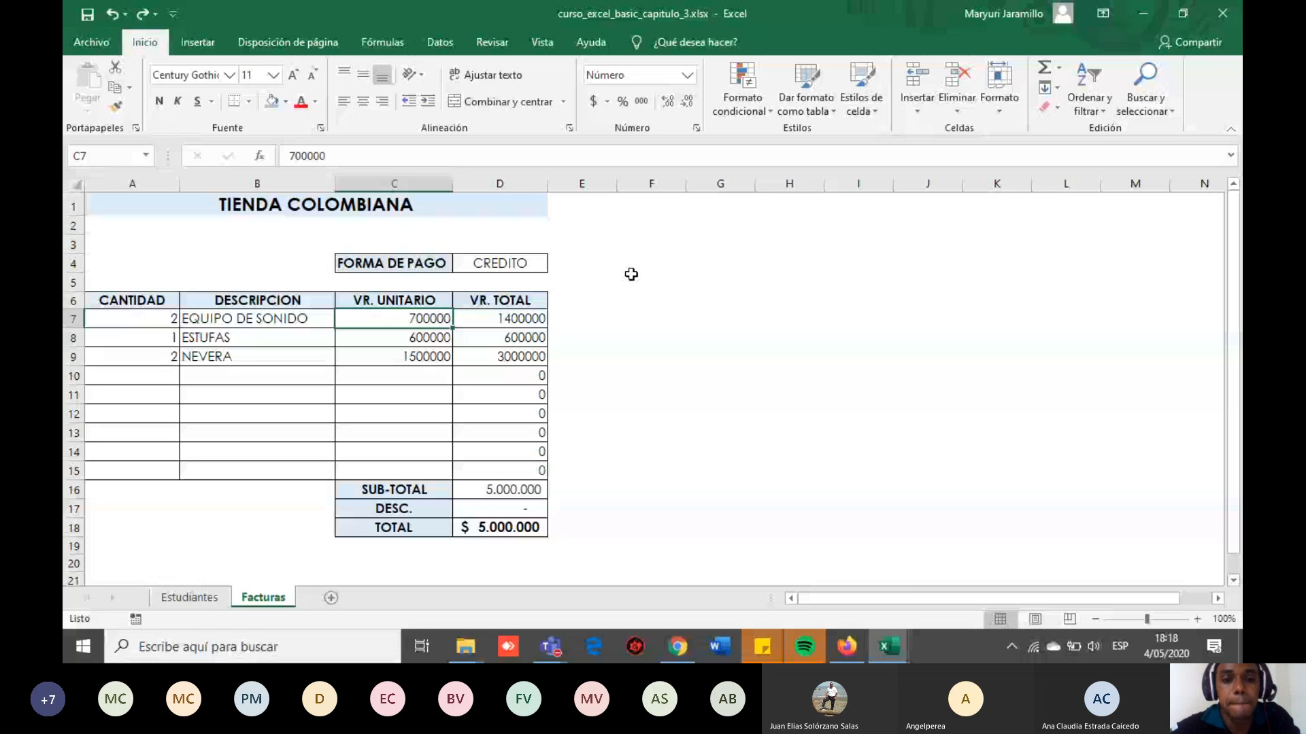
Return the number format of C7 to General.
left_click(686, 104)
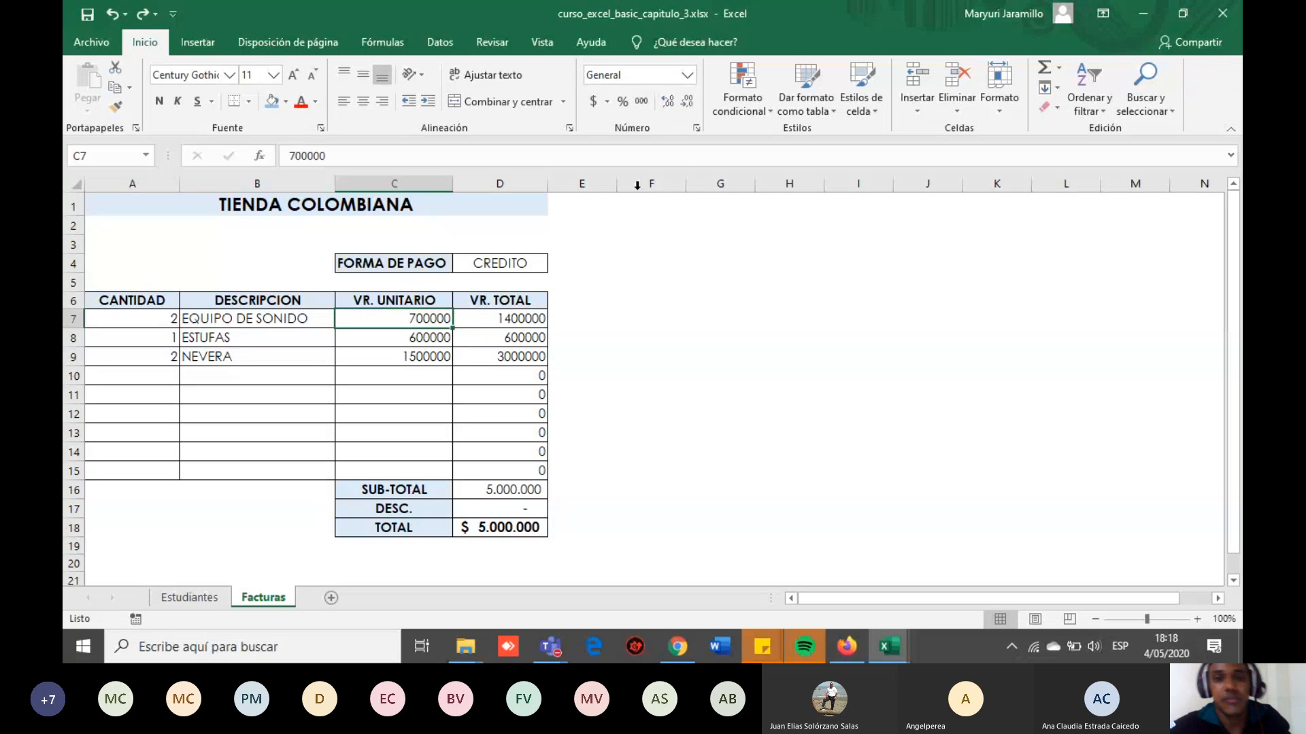
left_click(639, 263)
left_click(416, 319)
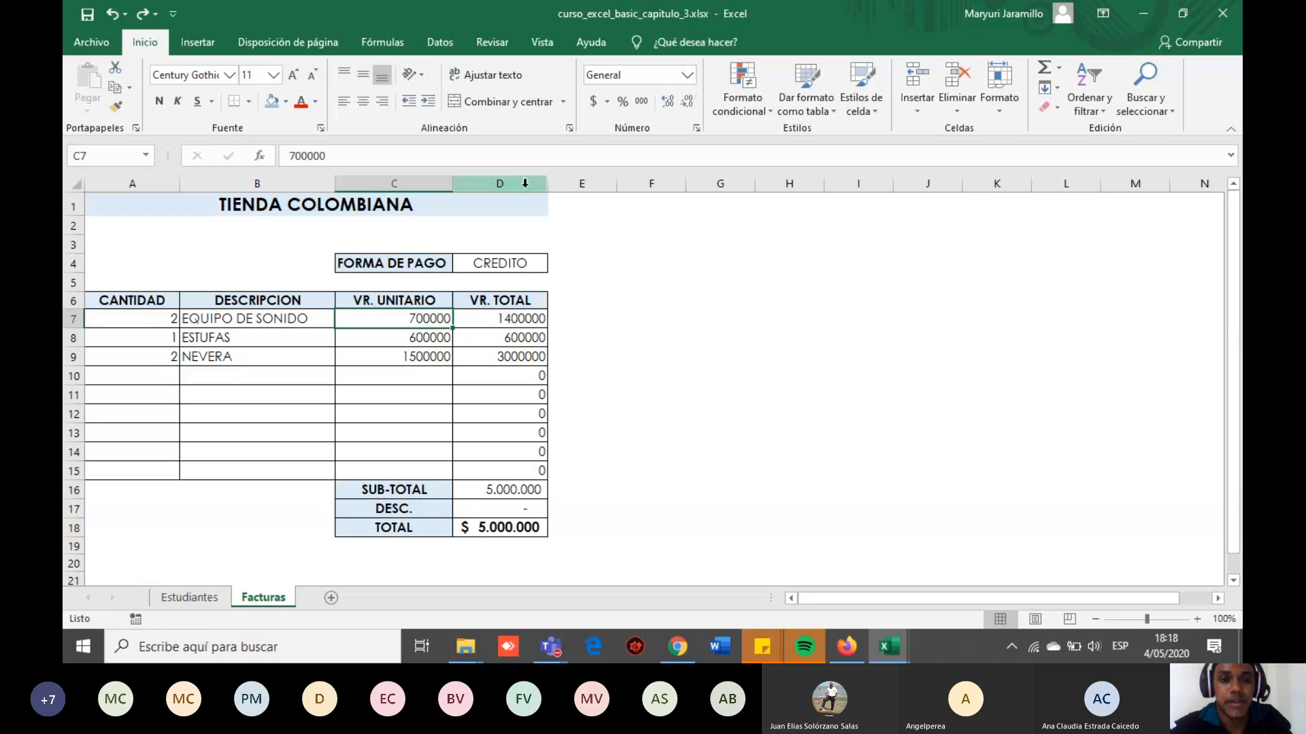
Shorten the VR. UNITARIO values to 700 for EQUIPO DE SONIDO, 600 for ESTUFAS and 1500 for NEVERA.
left_click(334, 156)
key("BackSpace")
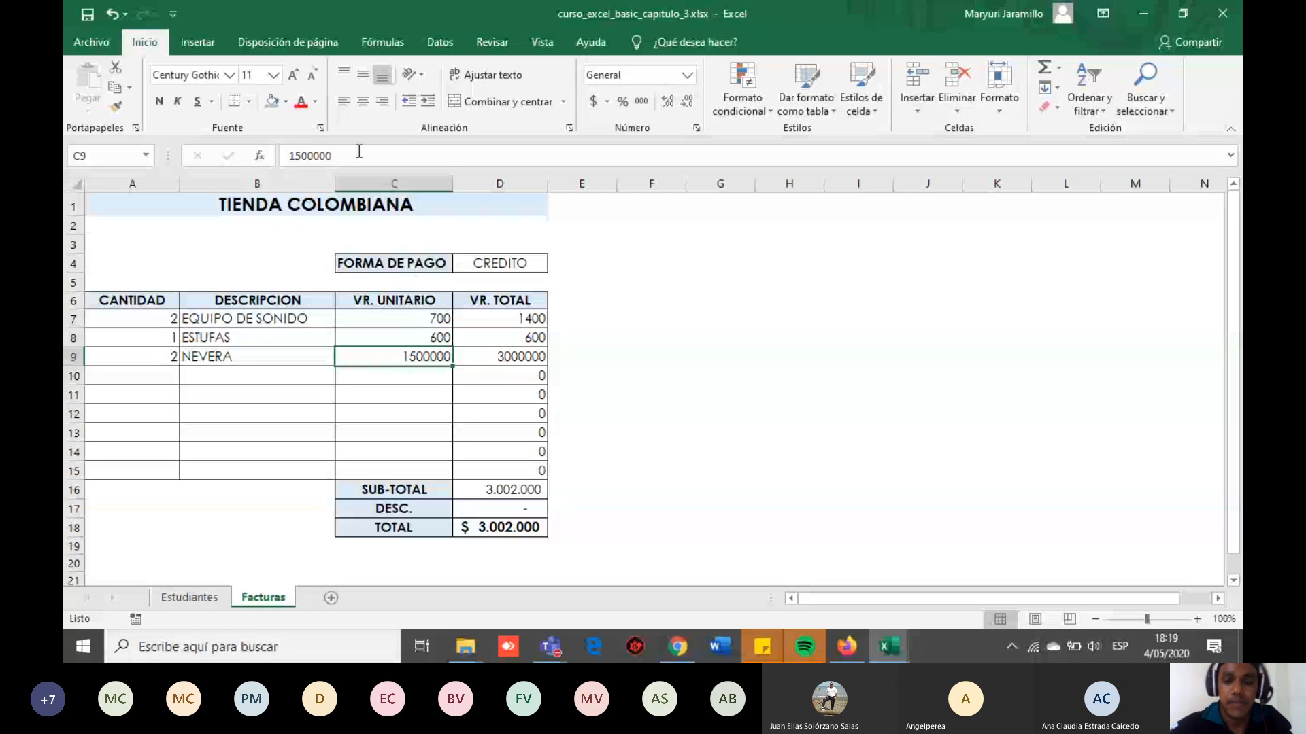
left_click(359, 151)
key("BackSpace")
key("BackSpace")
key("BackSpace")
key("Return")
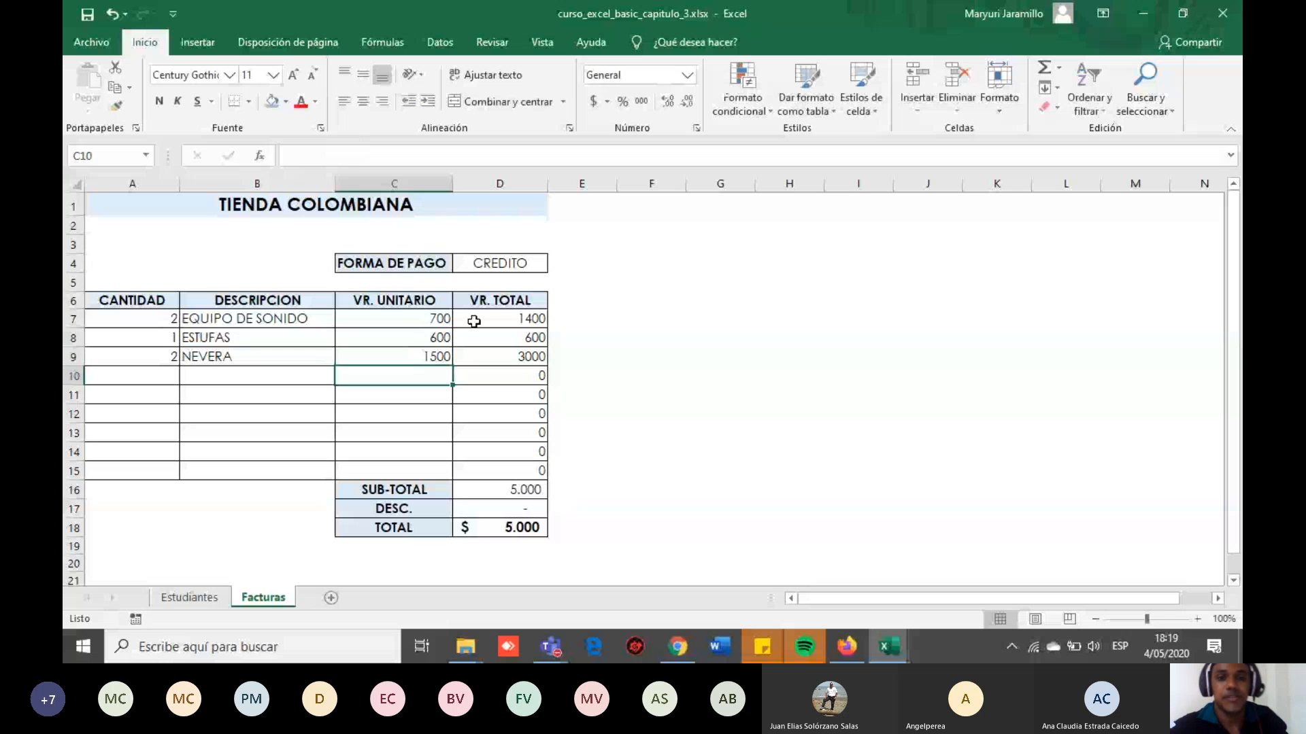
left_click(616, 375)
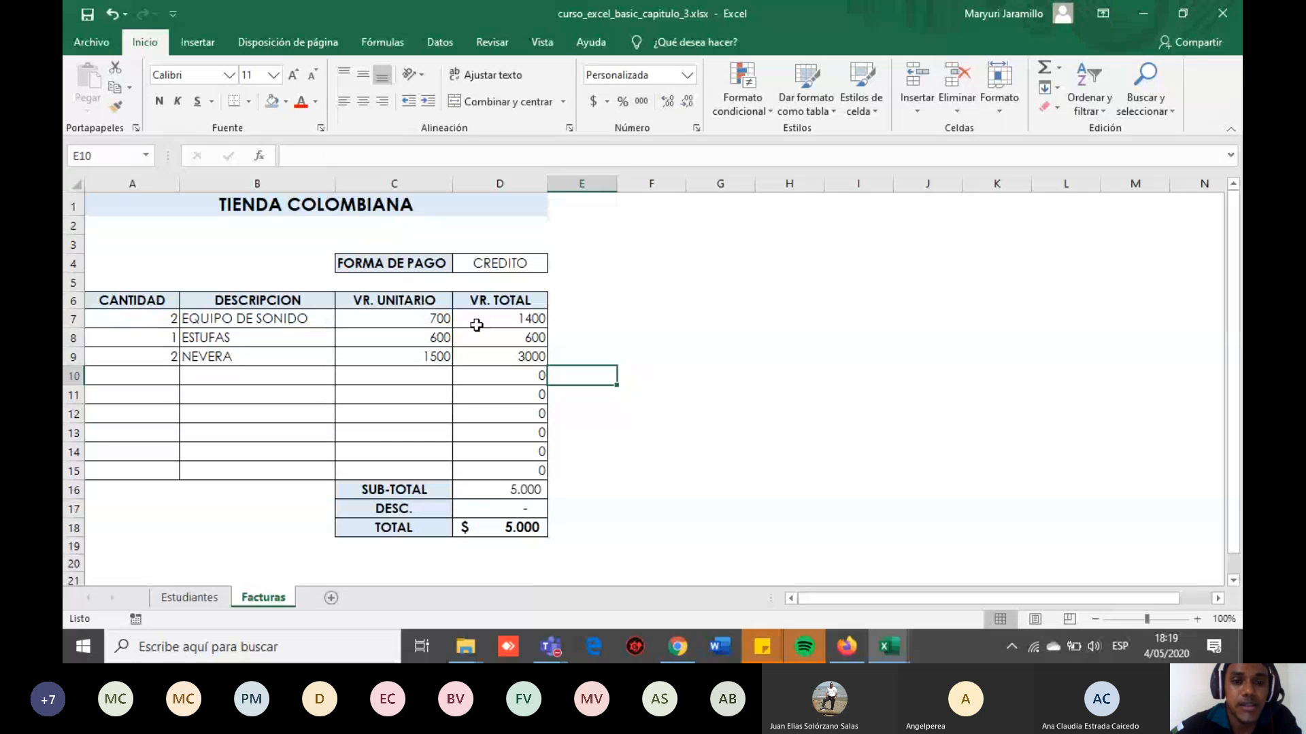
Examine the VR. TOTAL multiplication formulas from D7 down the column and the SUMA formula of the SUB-TOTAL in D16.
left_click(500, 324)
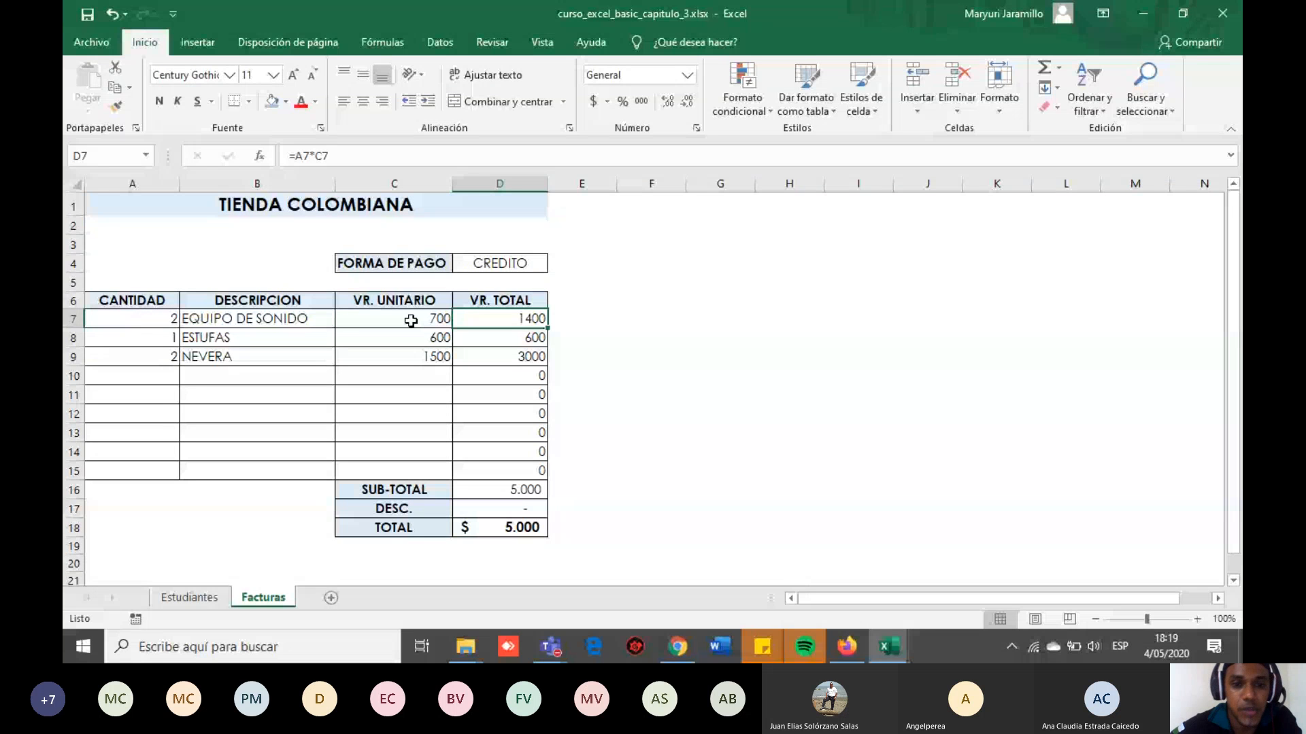
double_click(461, 320)
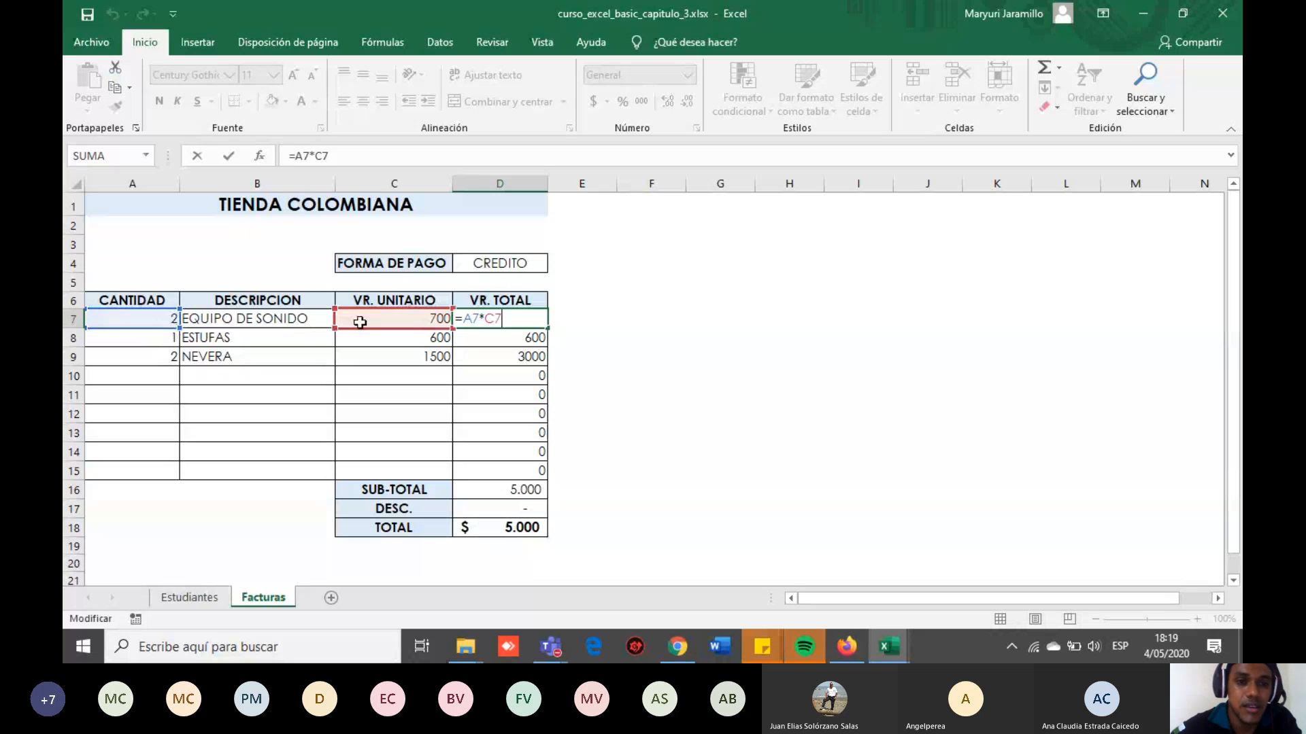
key("Return")
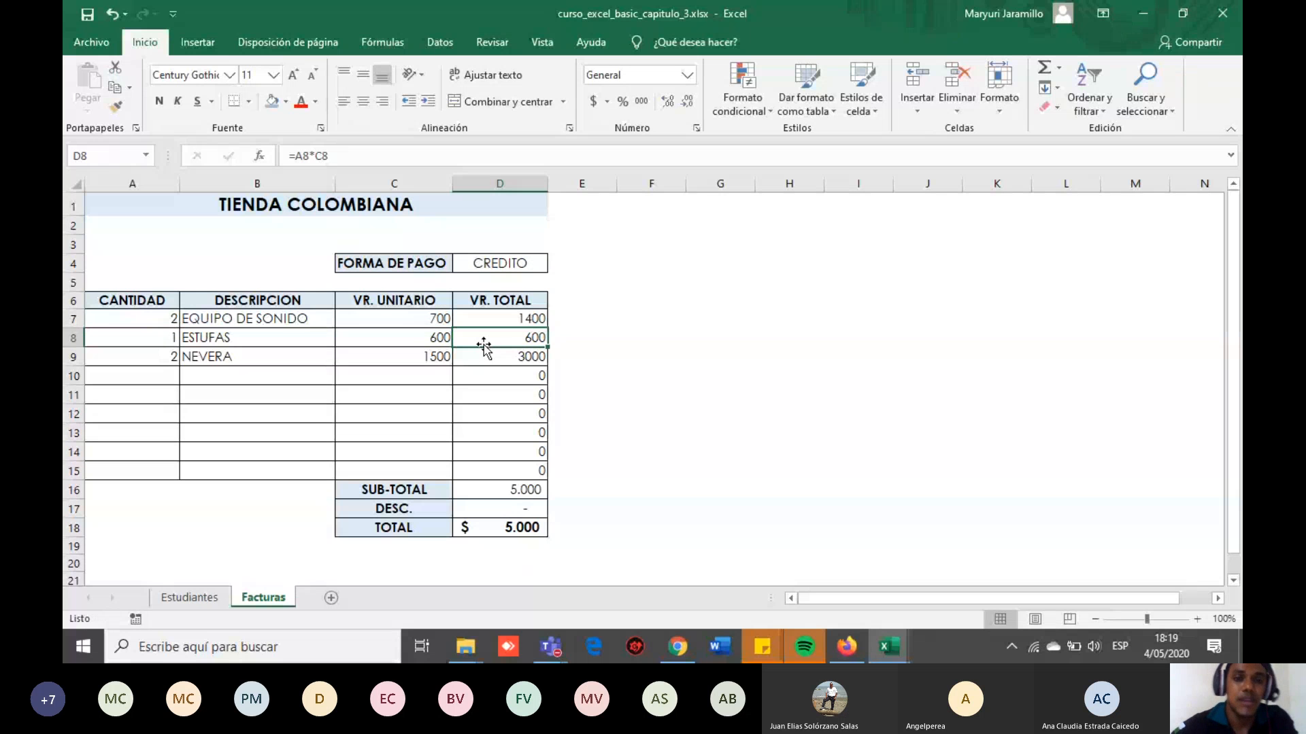
key("Down")
key("Down")
key("Down")
key("Down")
key("Down")
key("Down")
key("Down")
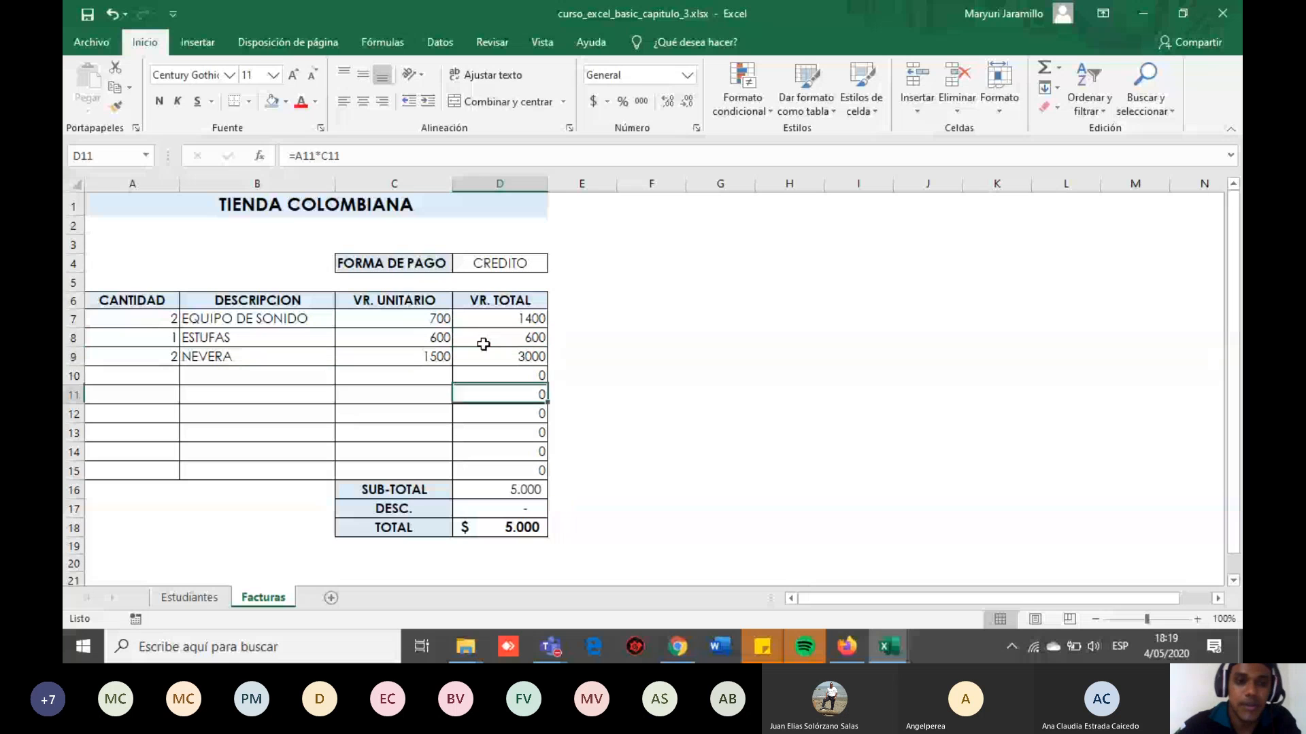
key("Down")
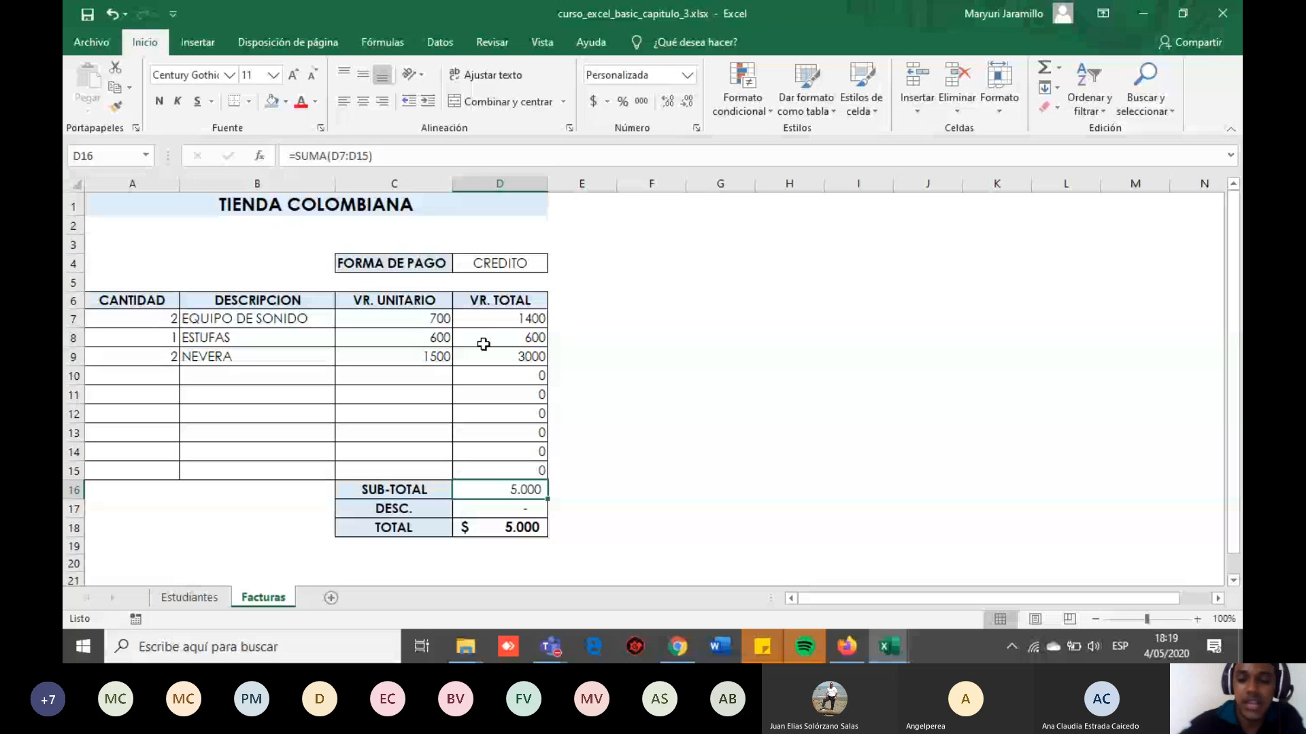
Examine the DESC. formula in D17, covering each SI argument and its reference to the FORMA DE PAGO in D4.
key("Down")
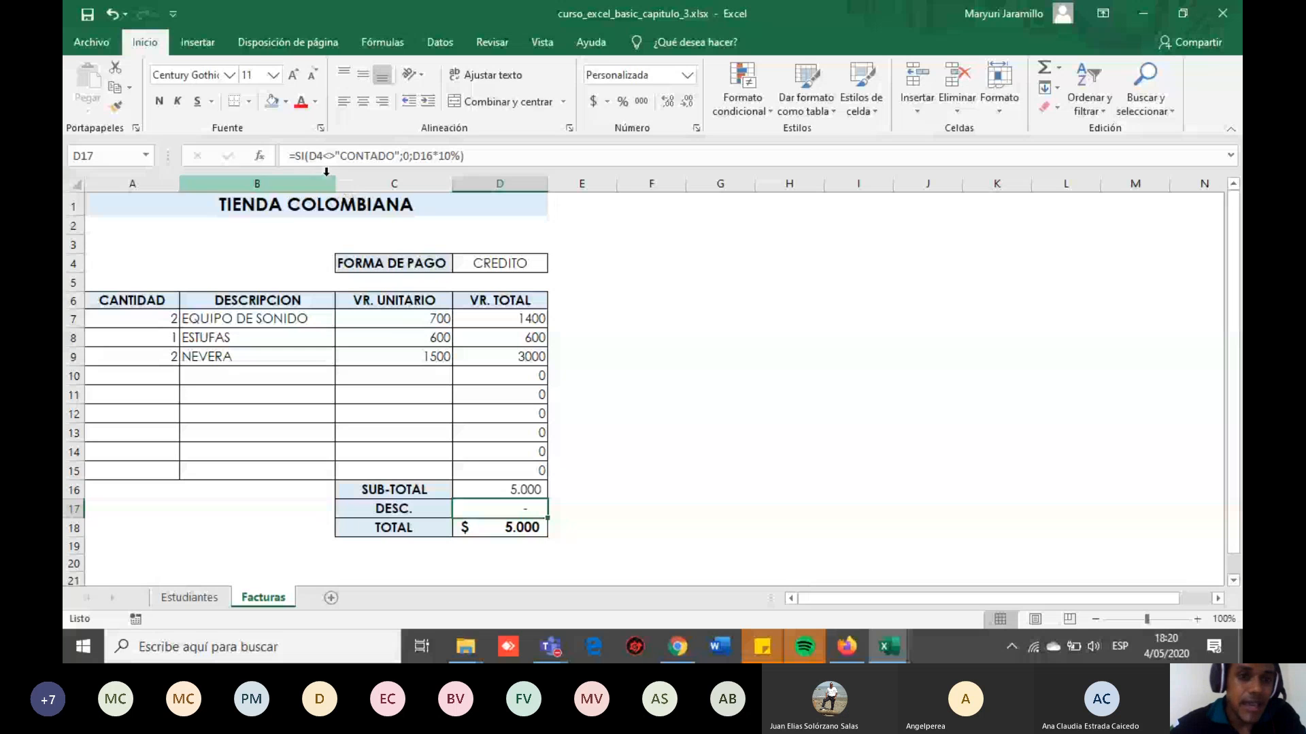
double_click(489, 508)
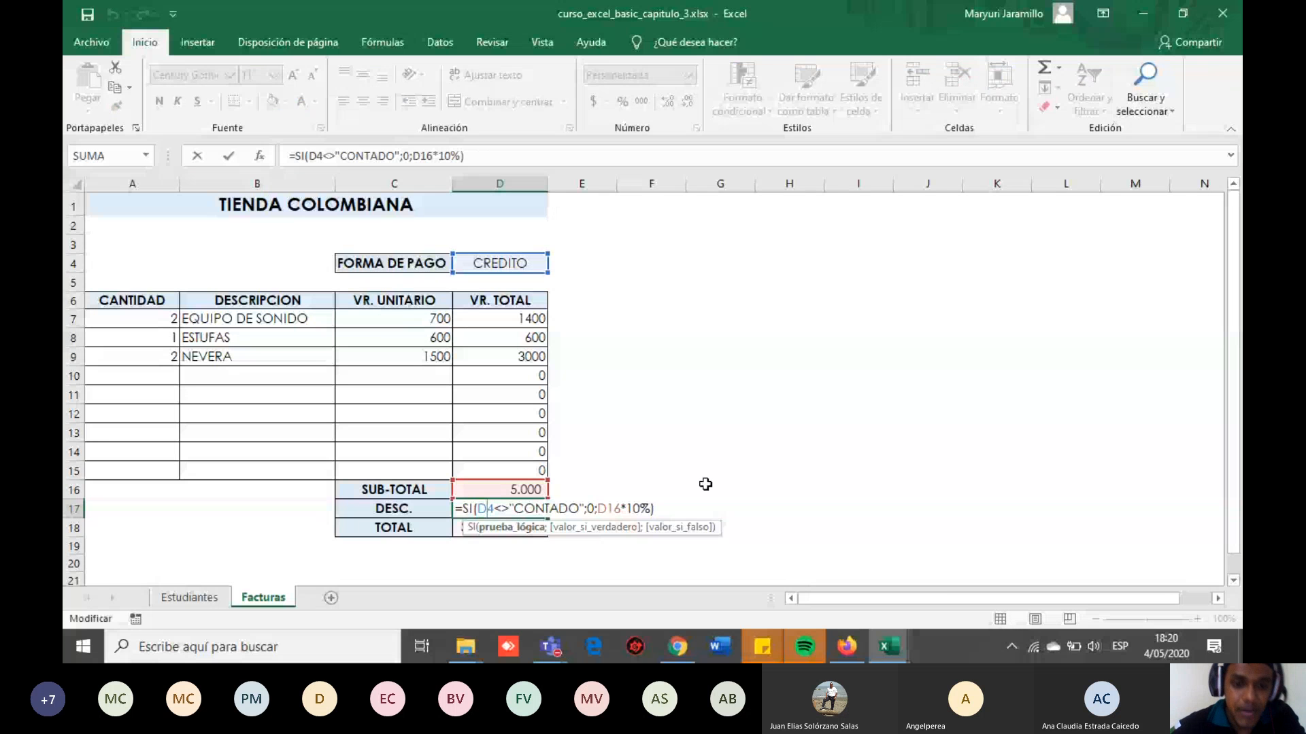
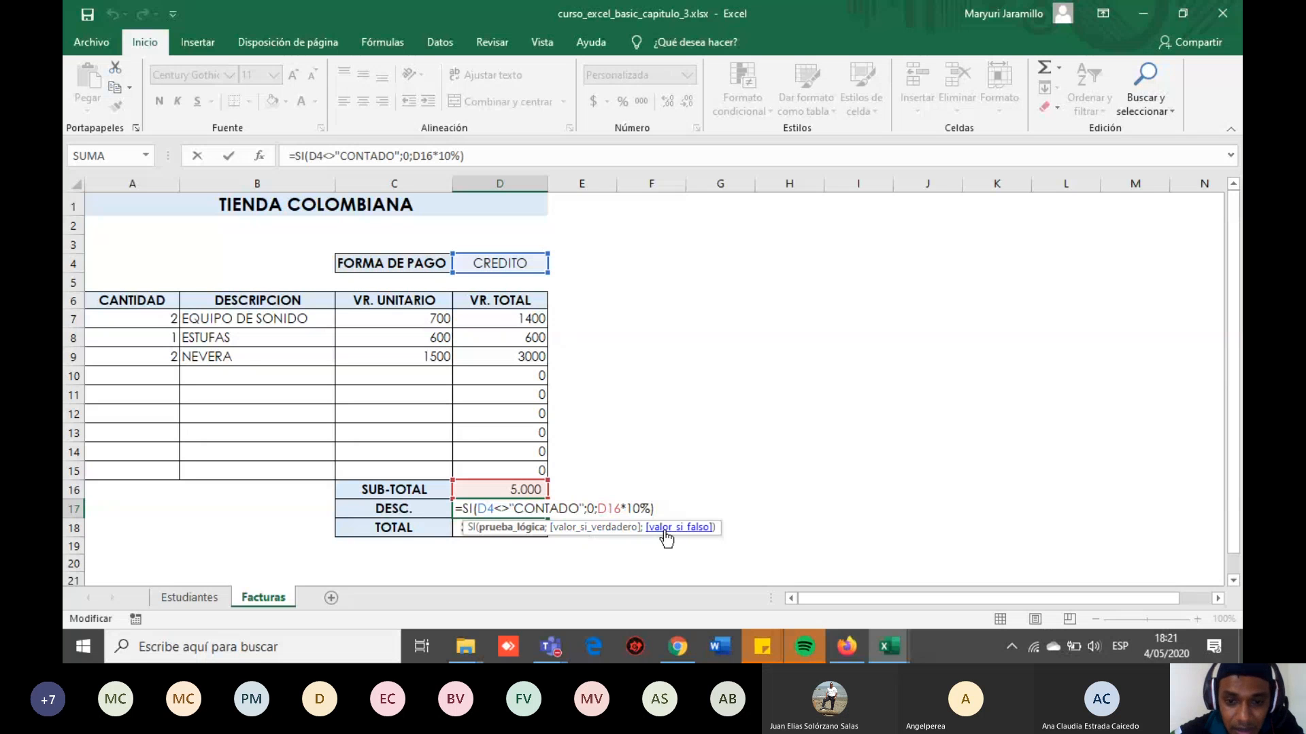
left_click(595, 509)
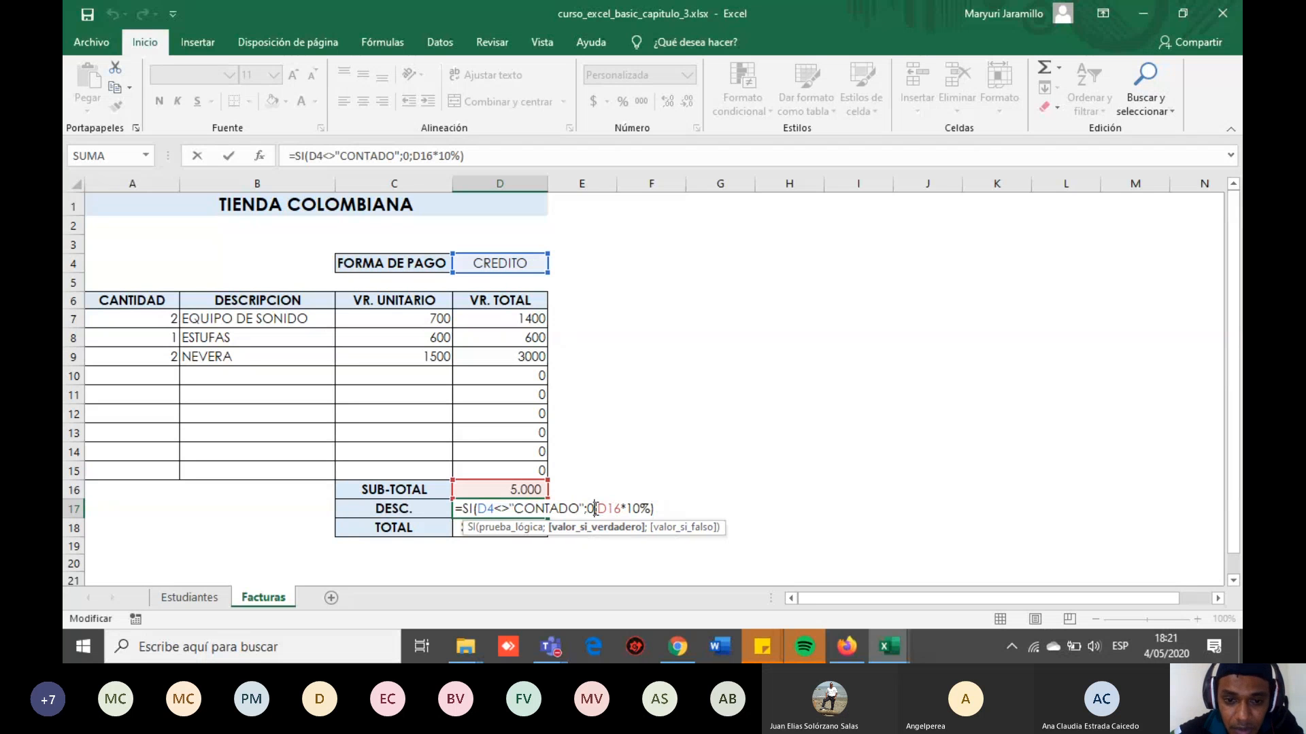
left_click(598, 509)
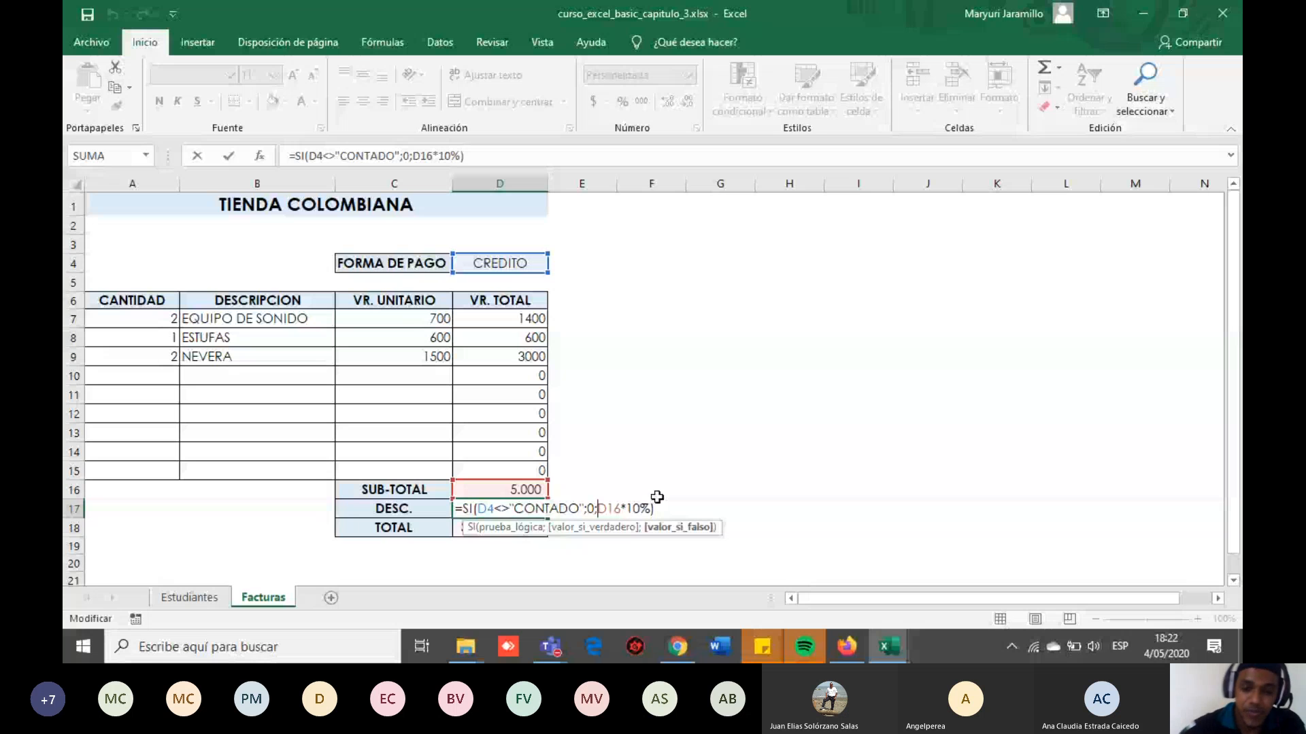
key("Return")
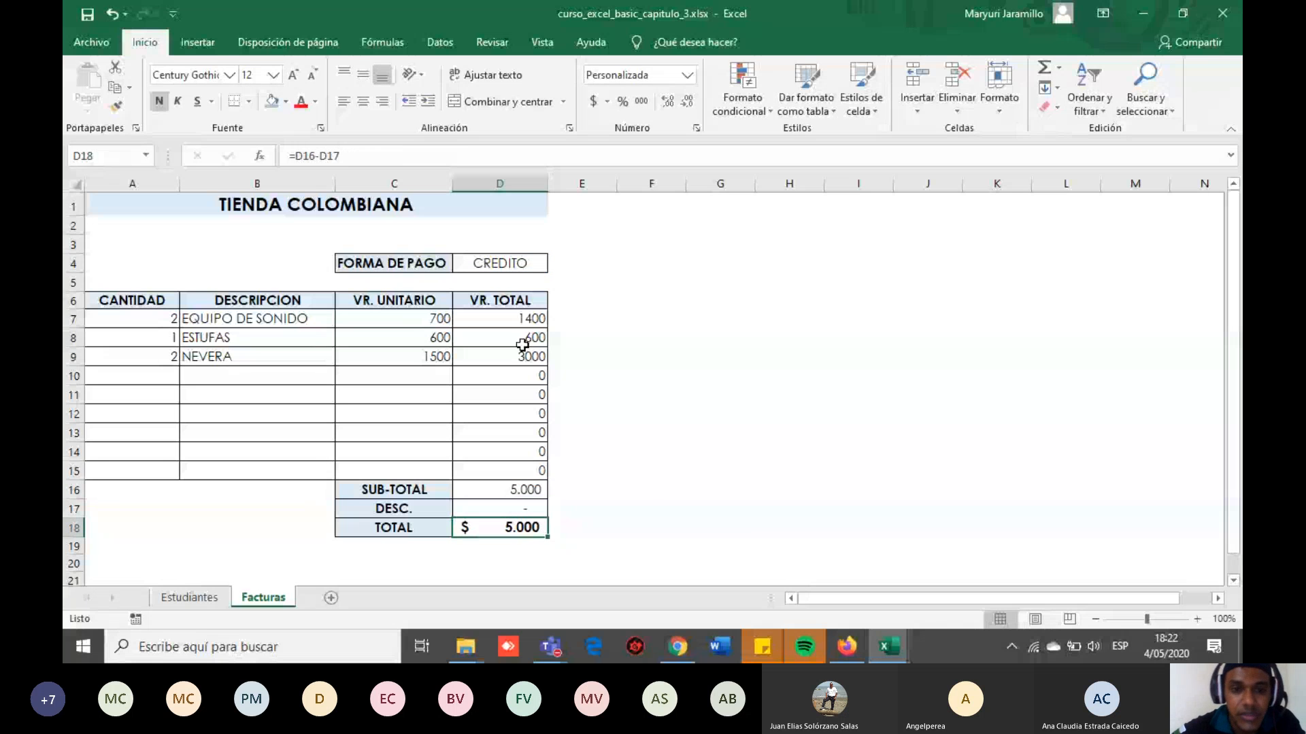
left_click(529, 264)
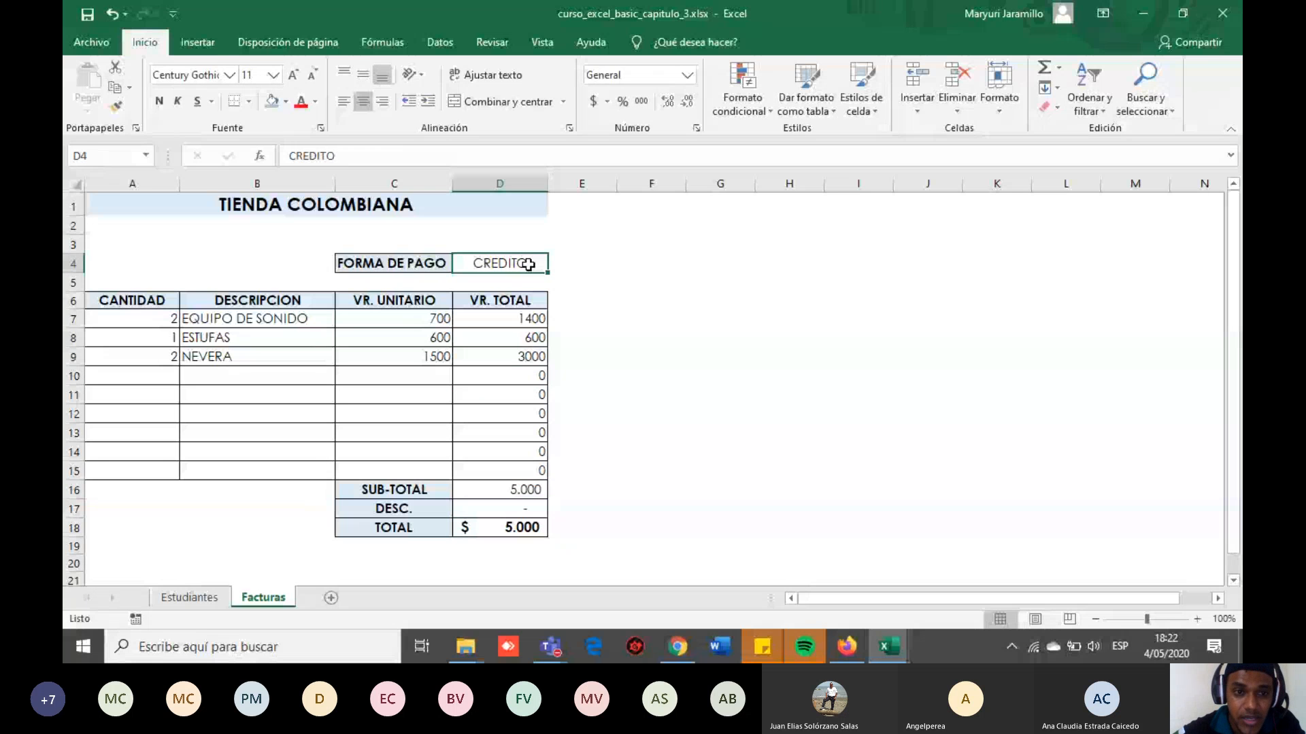
double_click(522, 509)
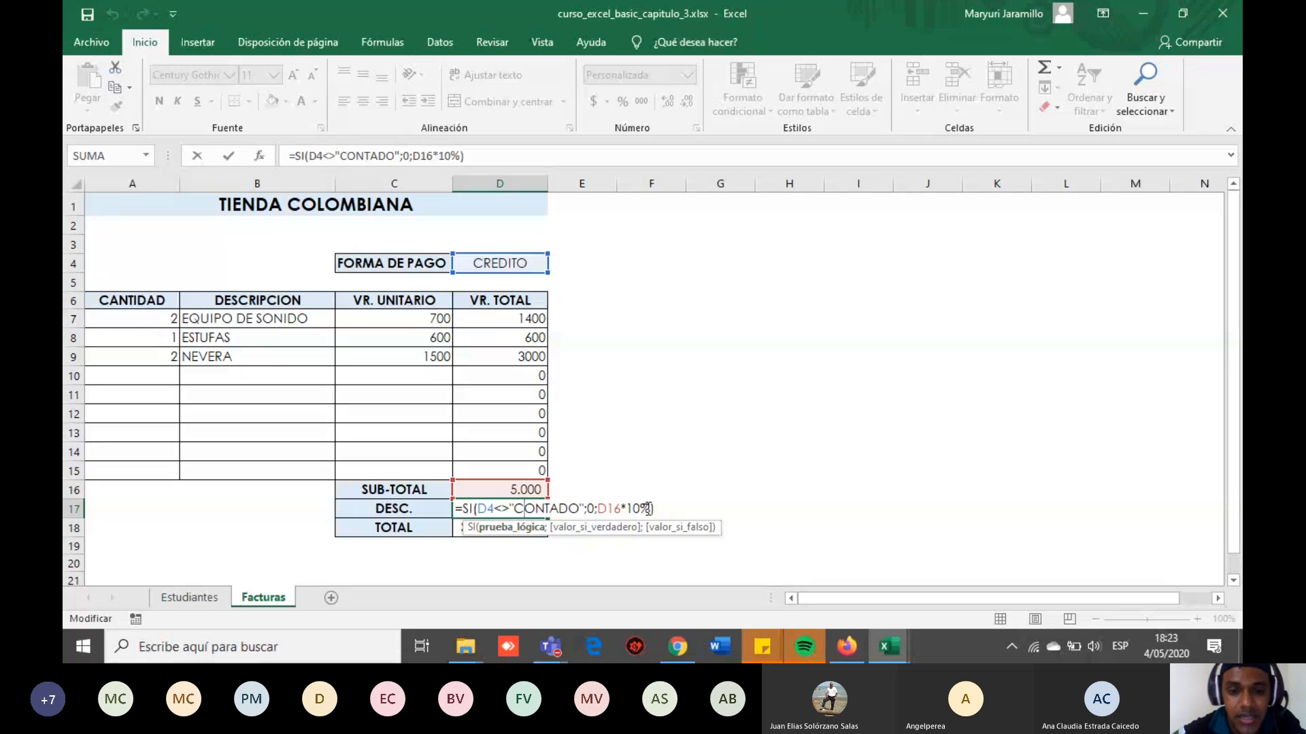
key("Return")
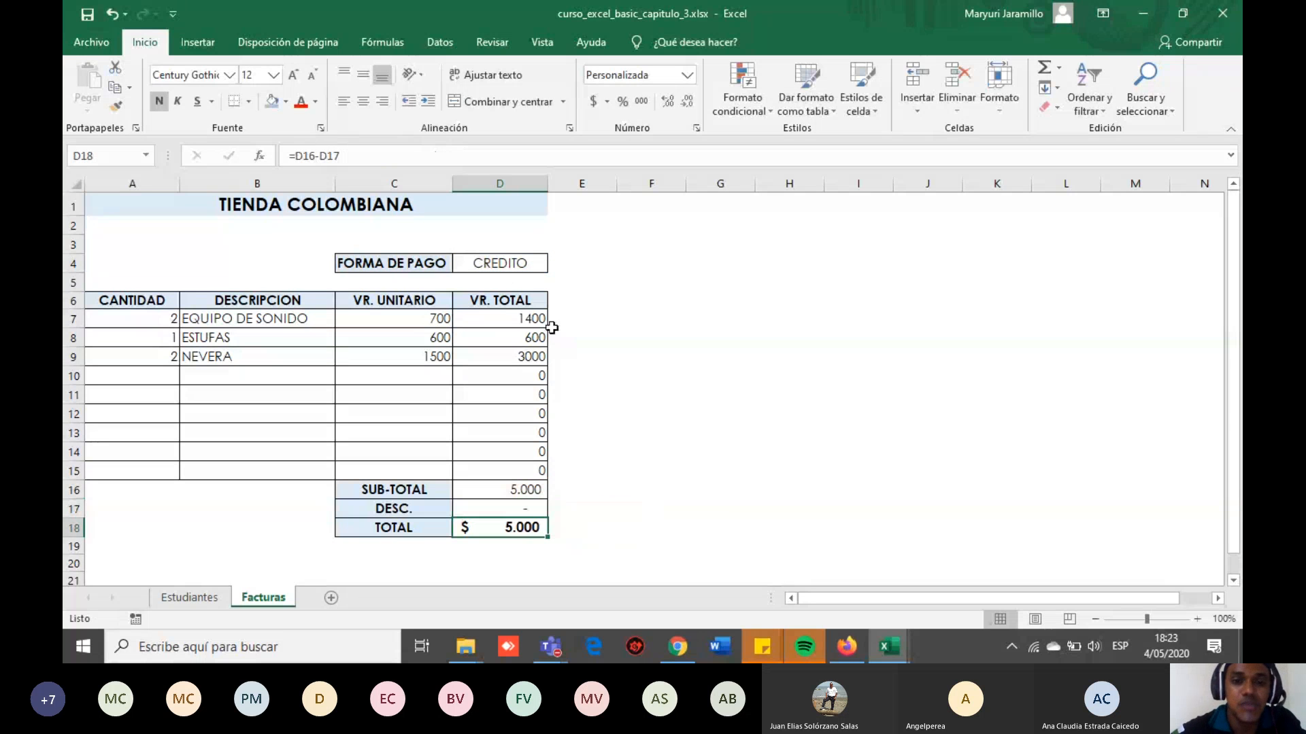
Set the FORMA DE PAGO in D4 to CONTADO.
left_click(515, 272)
type("CONTADO")
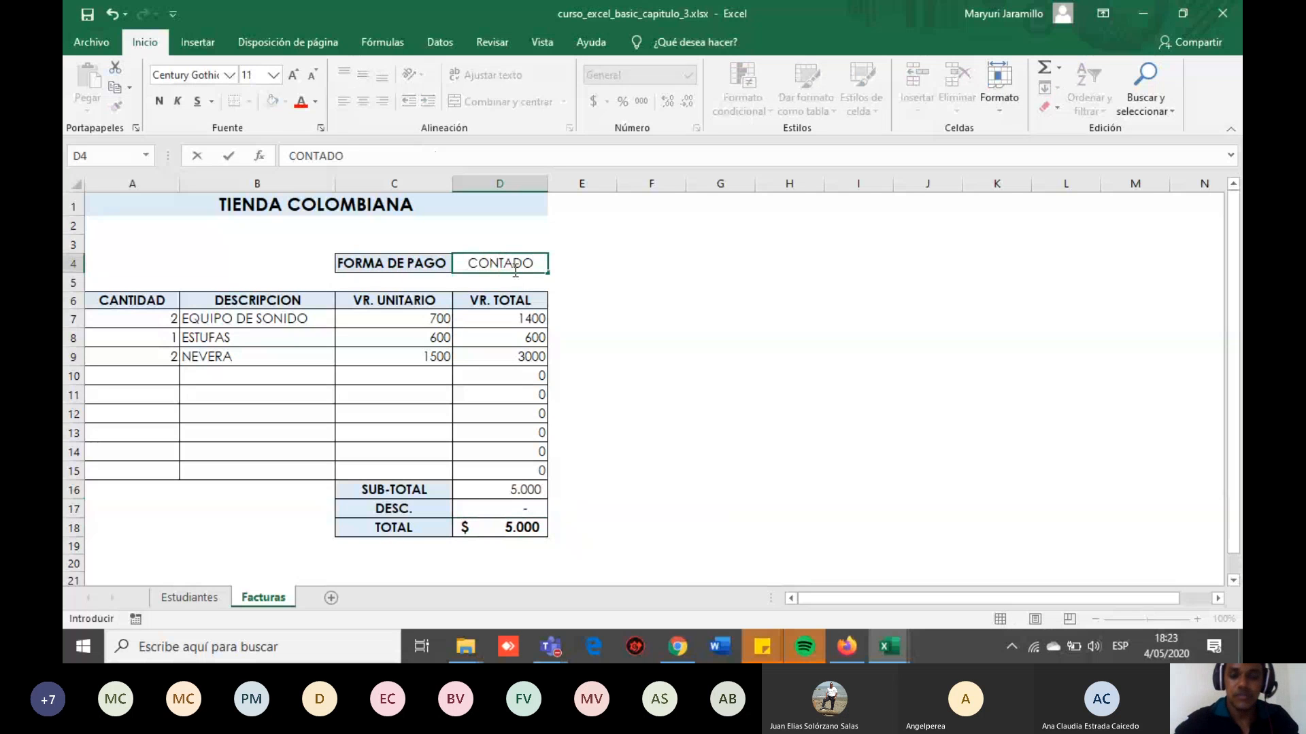
key("Return")
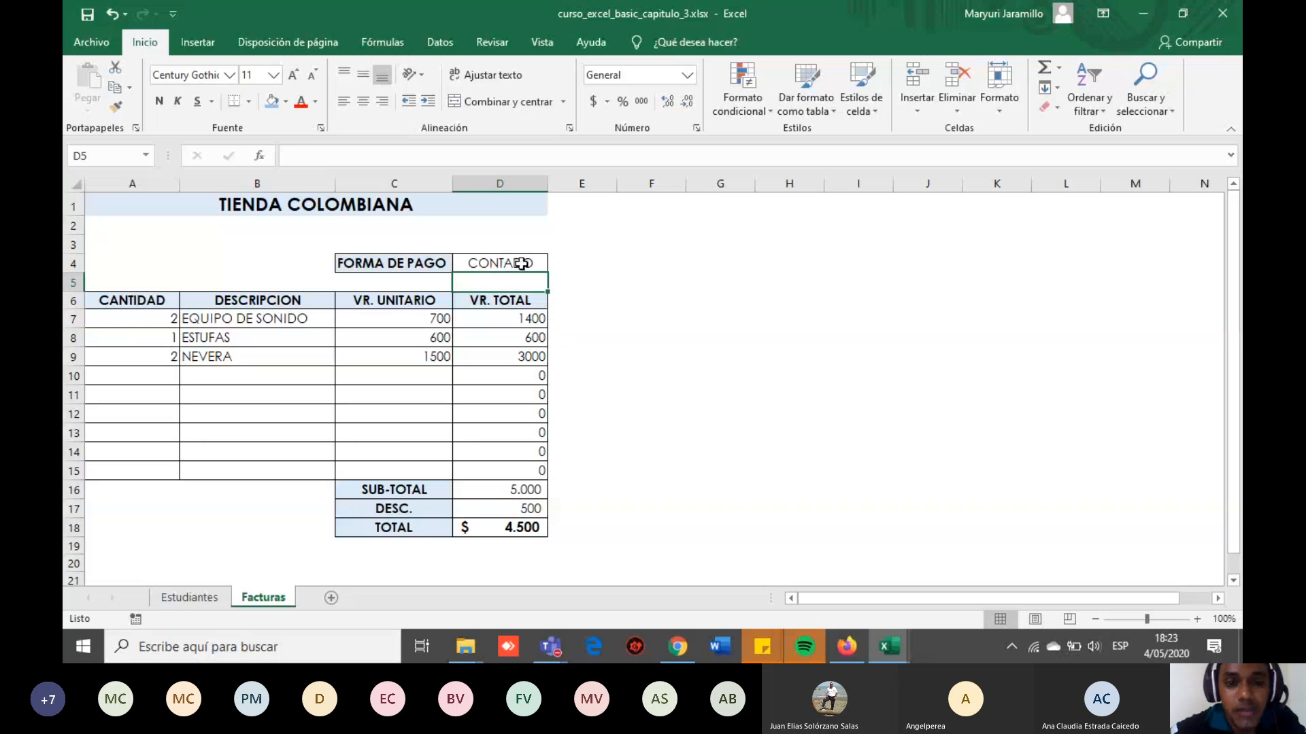
Check the DESC. result in D17 and the cells referenced by the TOTAL formula in D18.
left_click(522, 511)
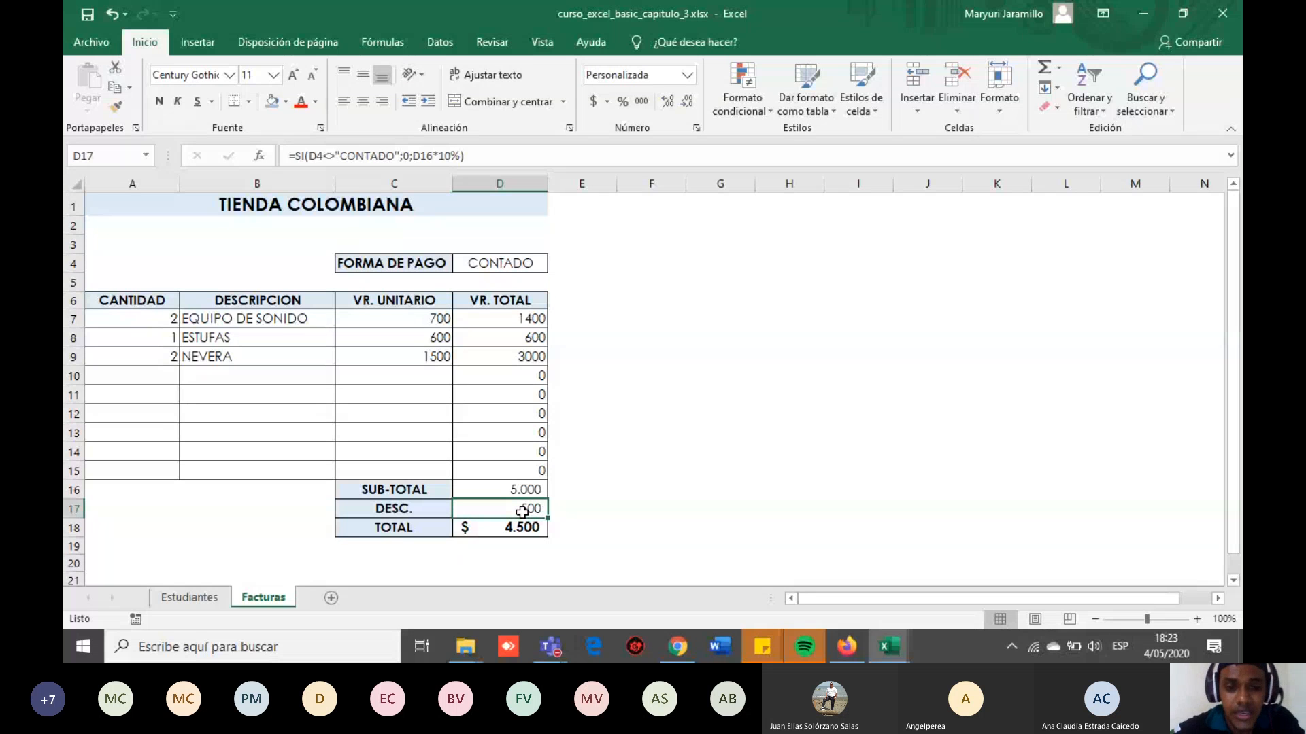
left_click(499, 530)
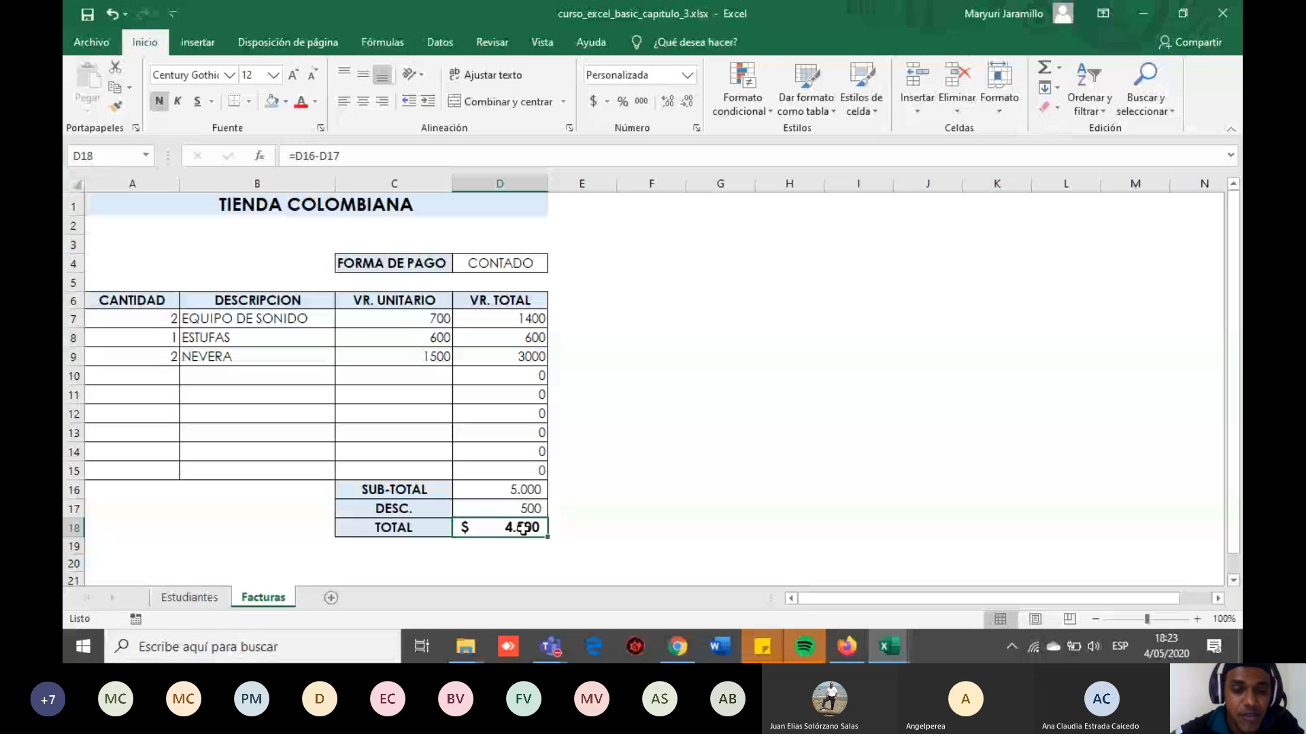
double_click(523, 530)
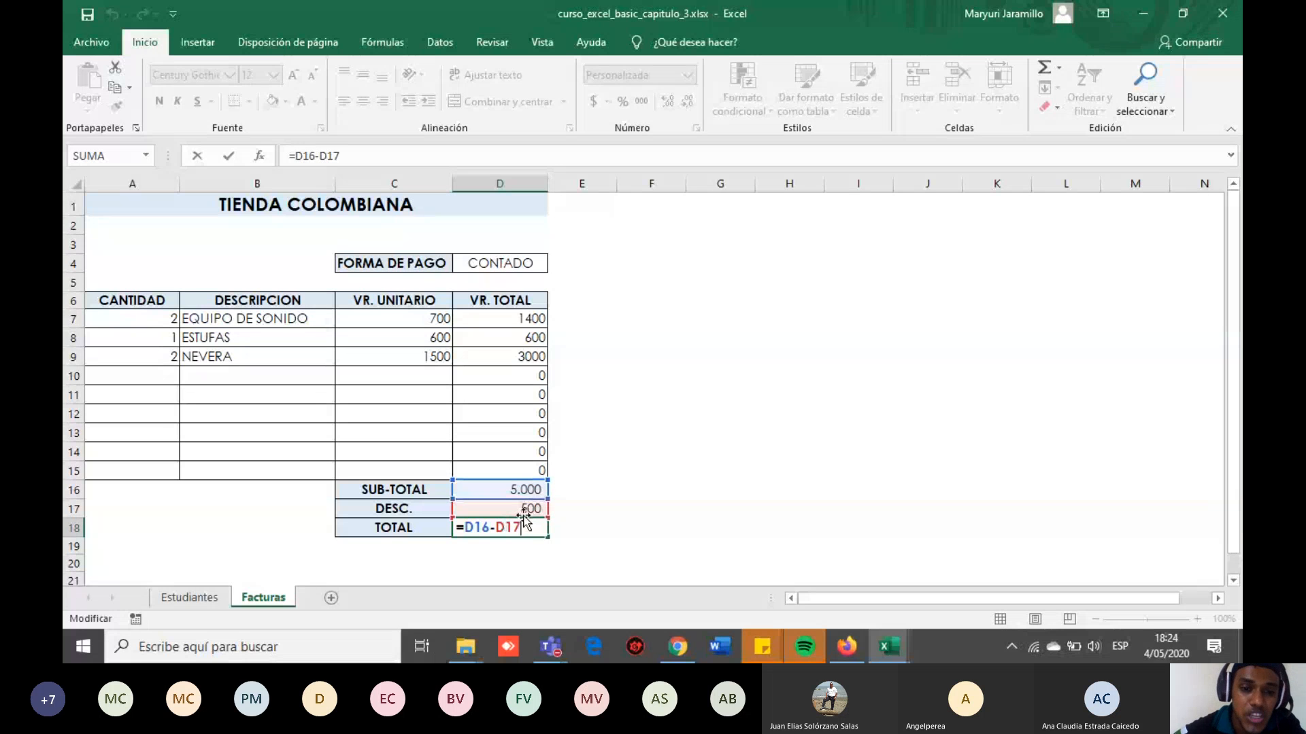
Close the TOTAL formula in D18 and review the TOTAL result alongside the SI formula of the DESC. in D17.
key("Return")
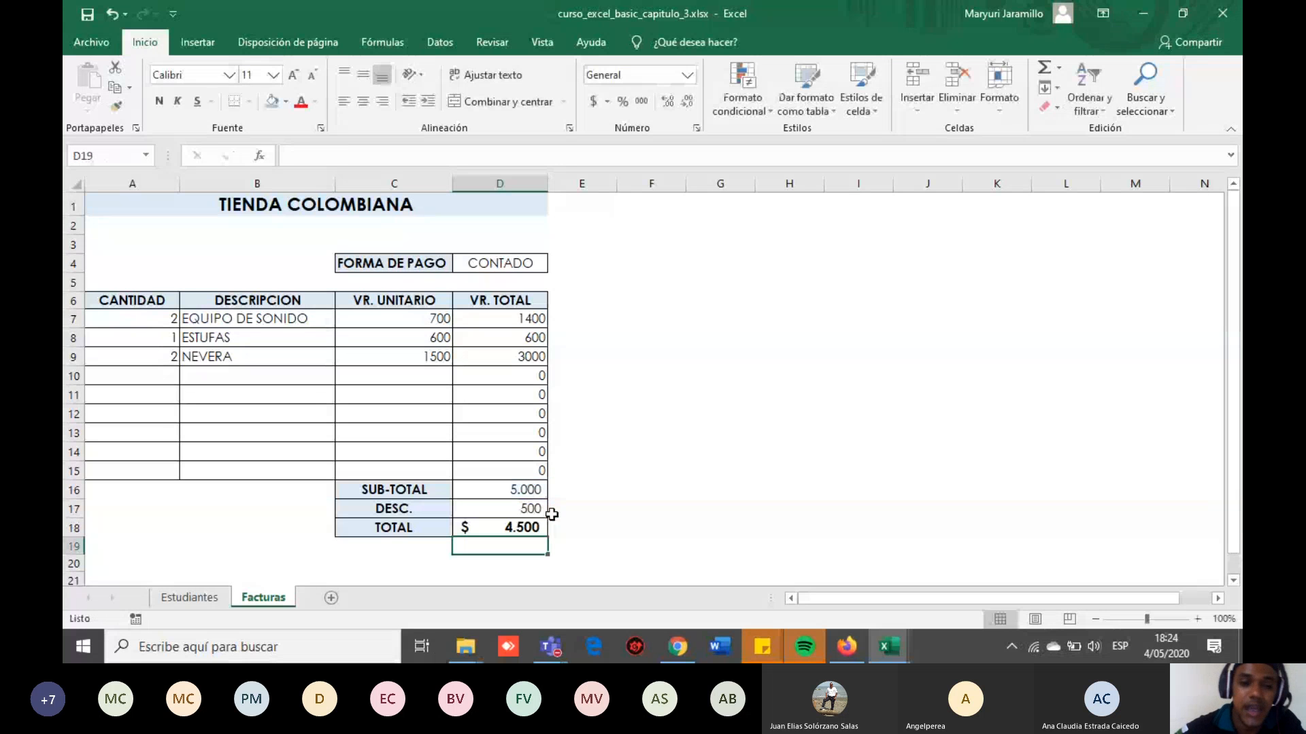
left_click(501, 528)
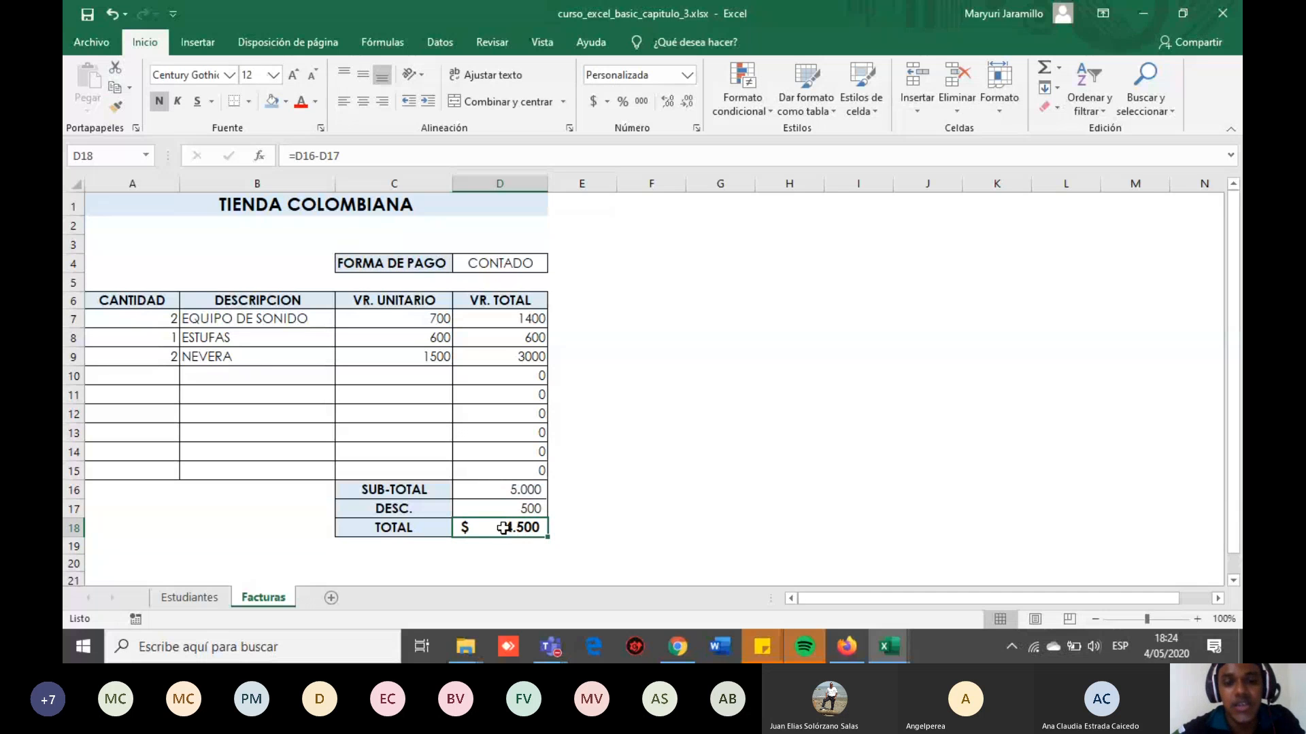
left_click(519, 511)
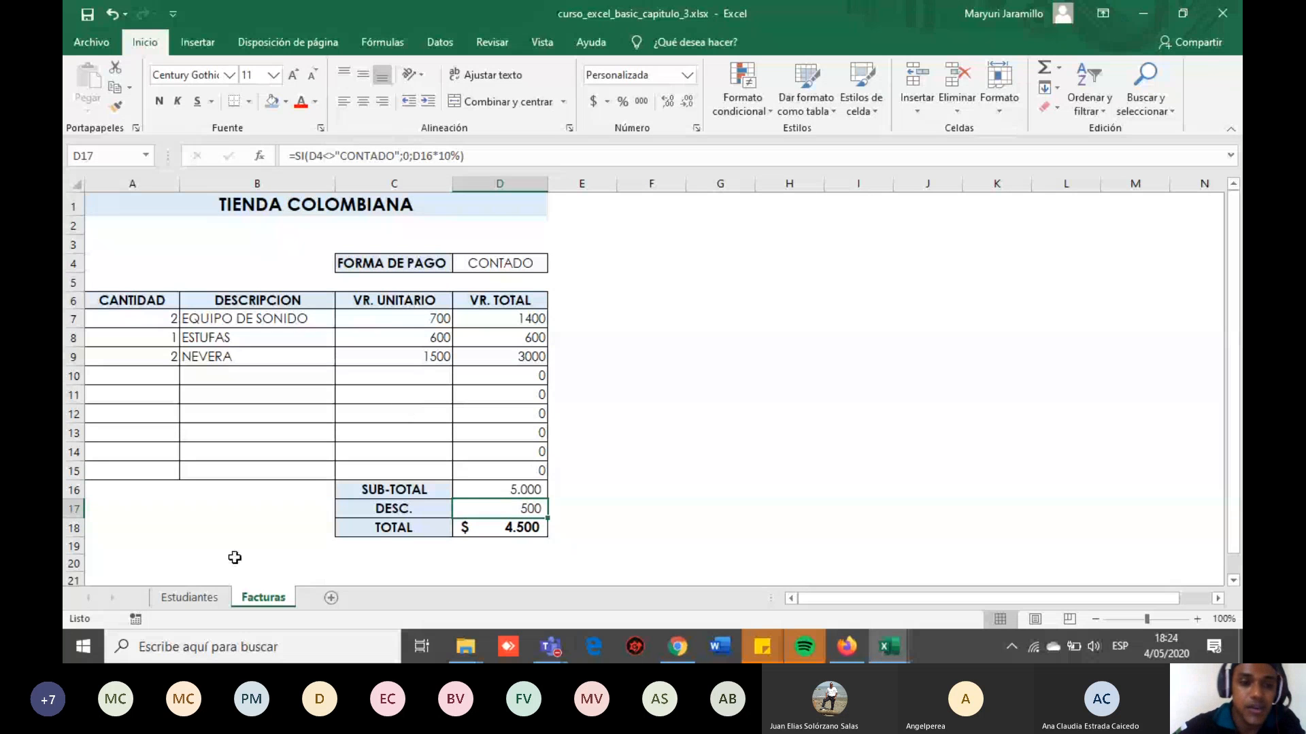
Review the Nota Final SI formulas in G6 and G7 of the Estudiantes sheet, and return to the Facturas sheet.
left_click(204, 604)
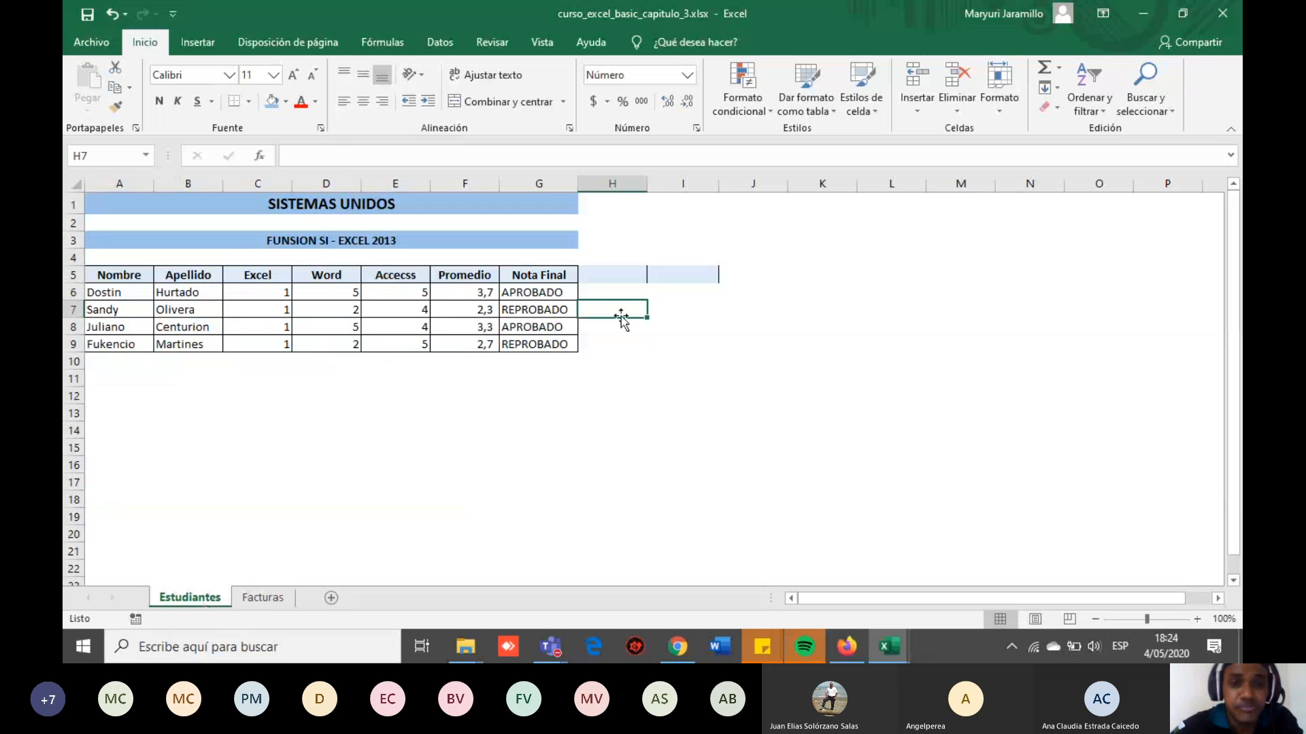
left_click(525, 291)
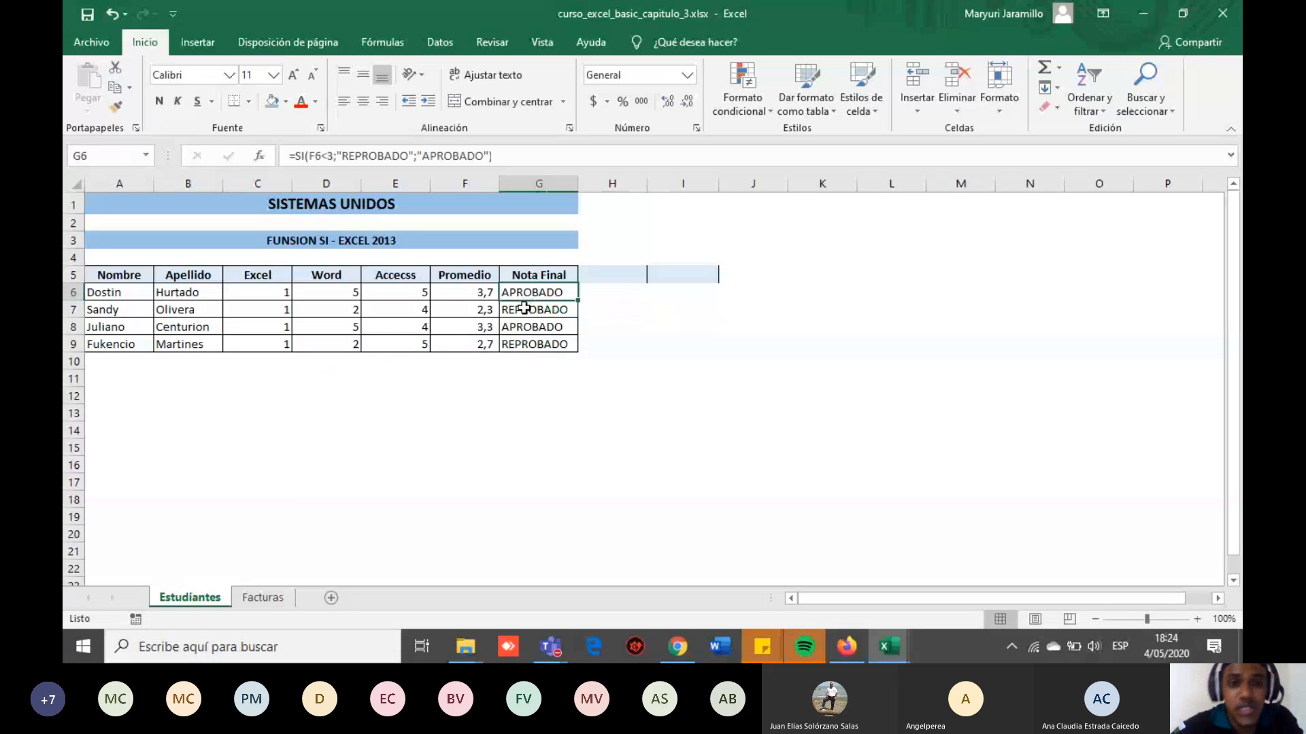
left_click(526, 303)
left_click(527, 294)
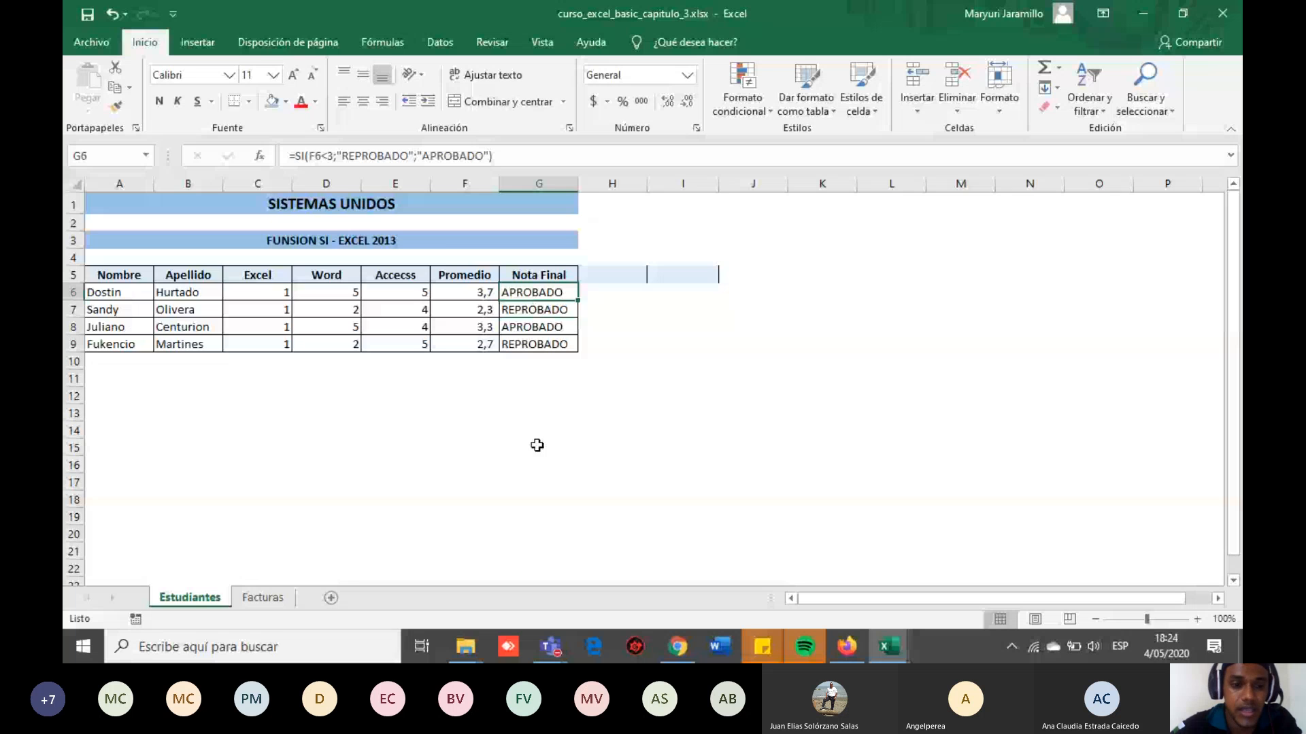
left_click(275, 598)
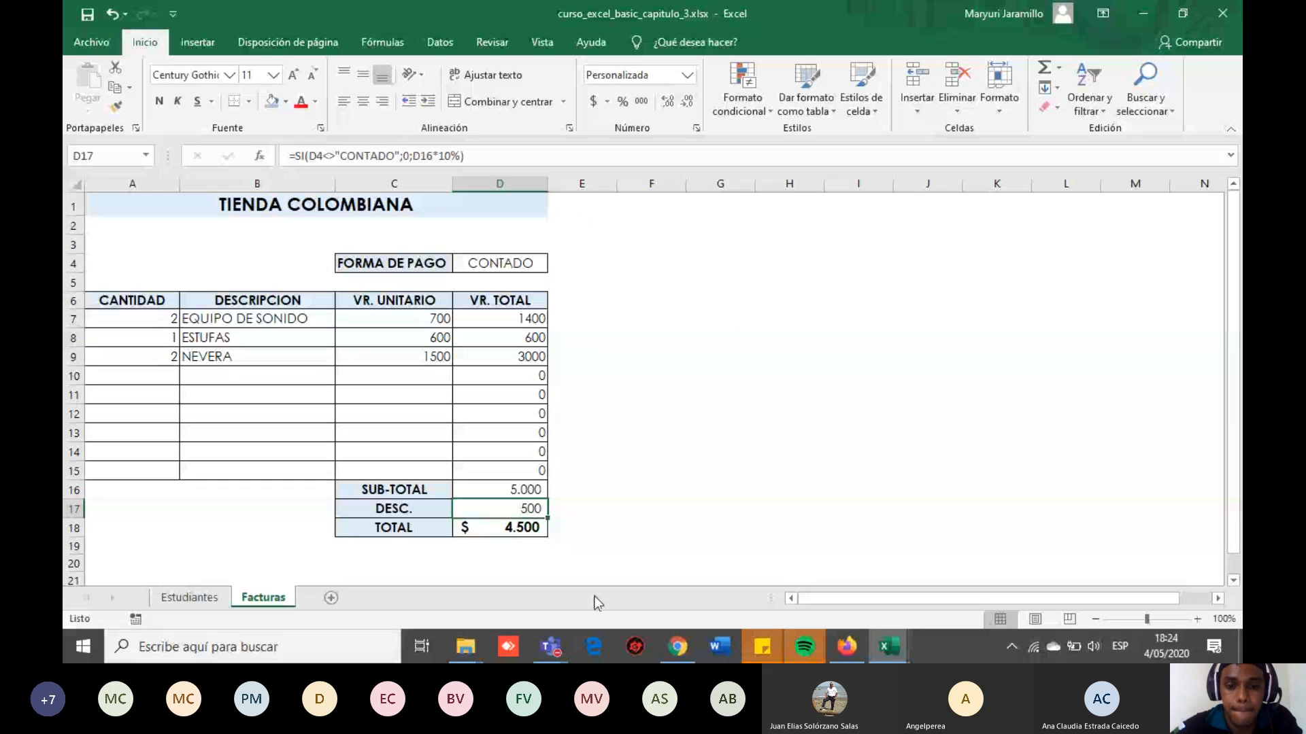
Switch to the Microsoft Teams meeting and request to stop its recording.
mouse_move(550, 646)
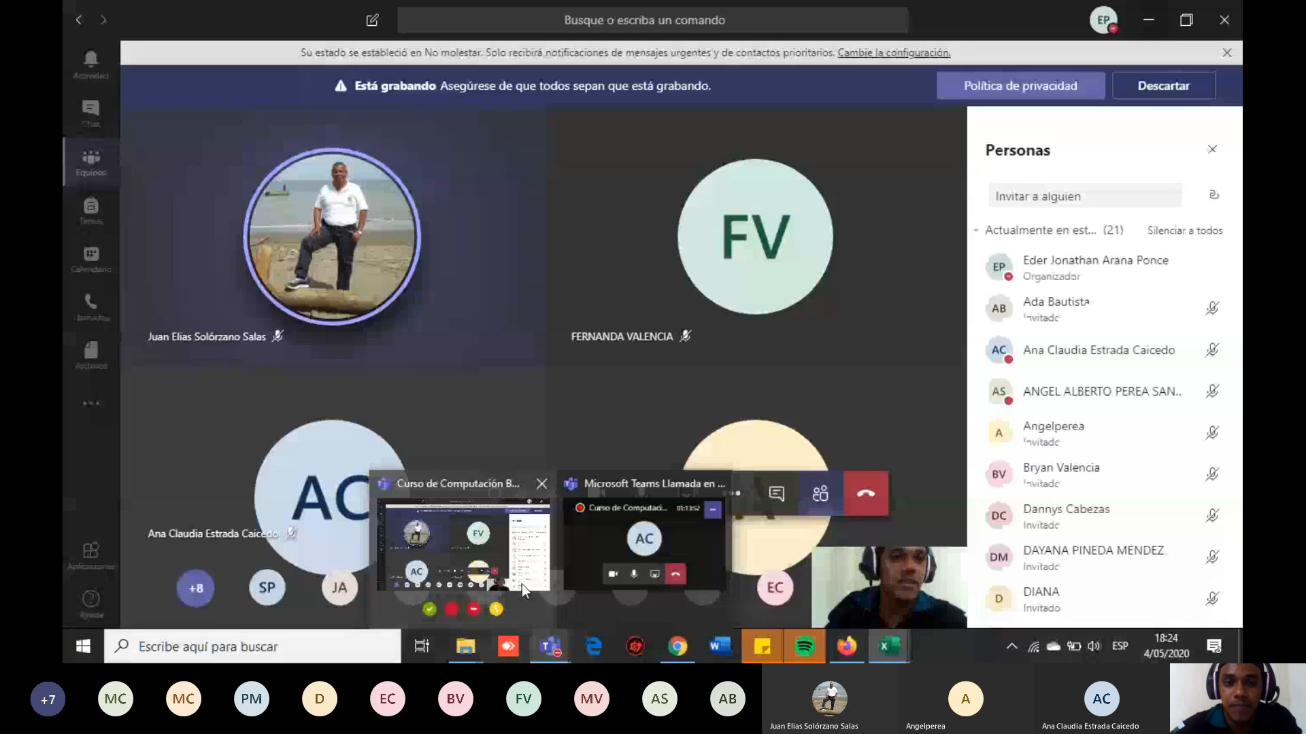
left_click(521, 585)
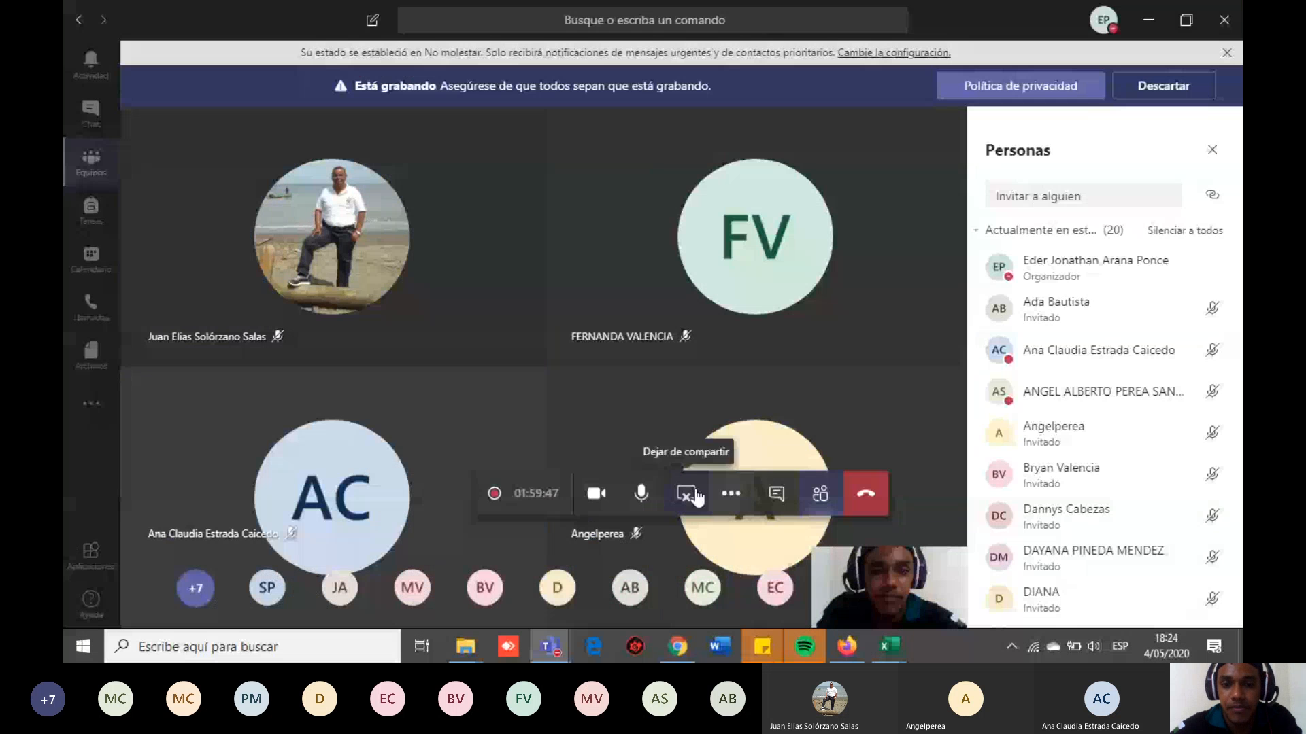
left_click(729, 494)
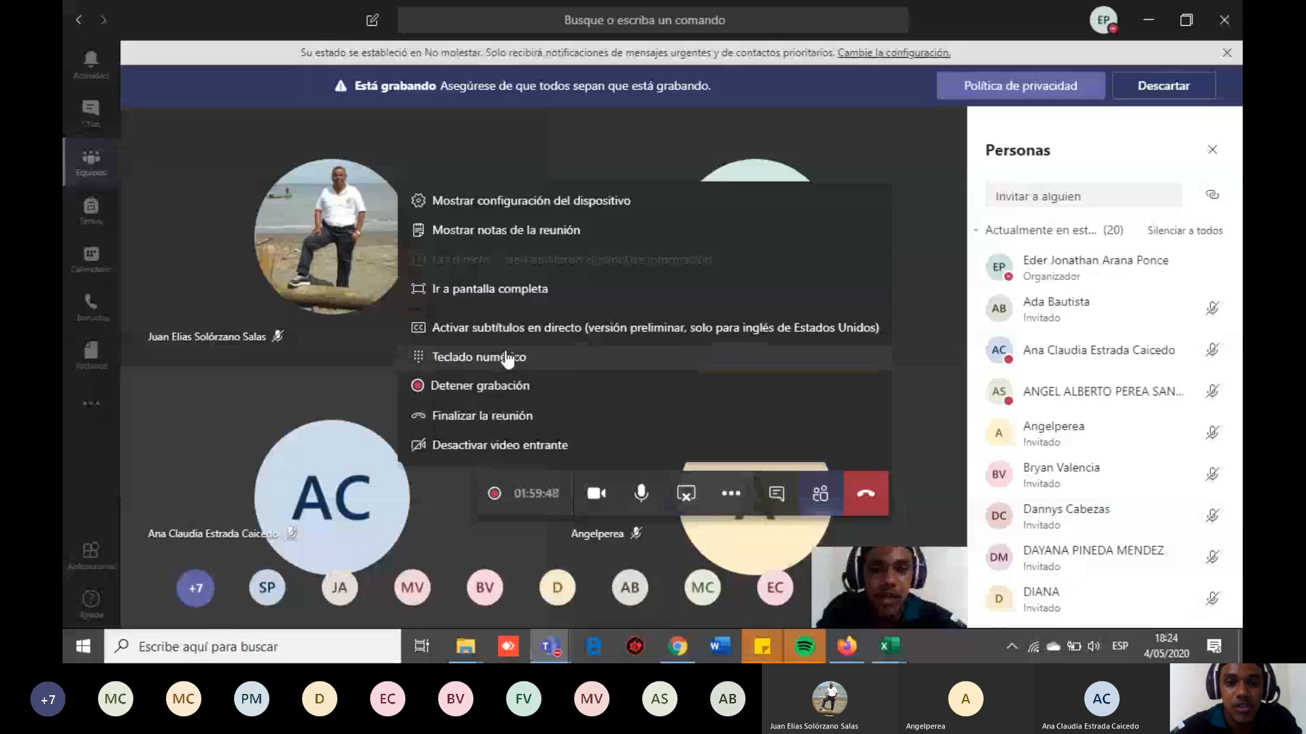
left_click(500, 387)
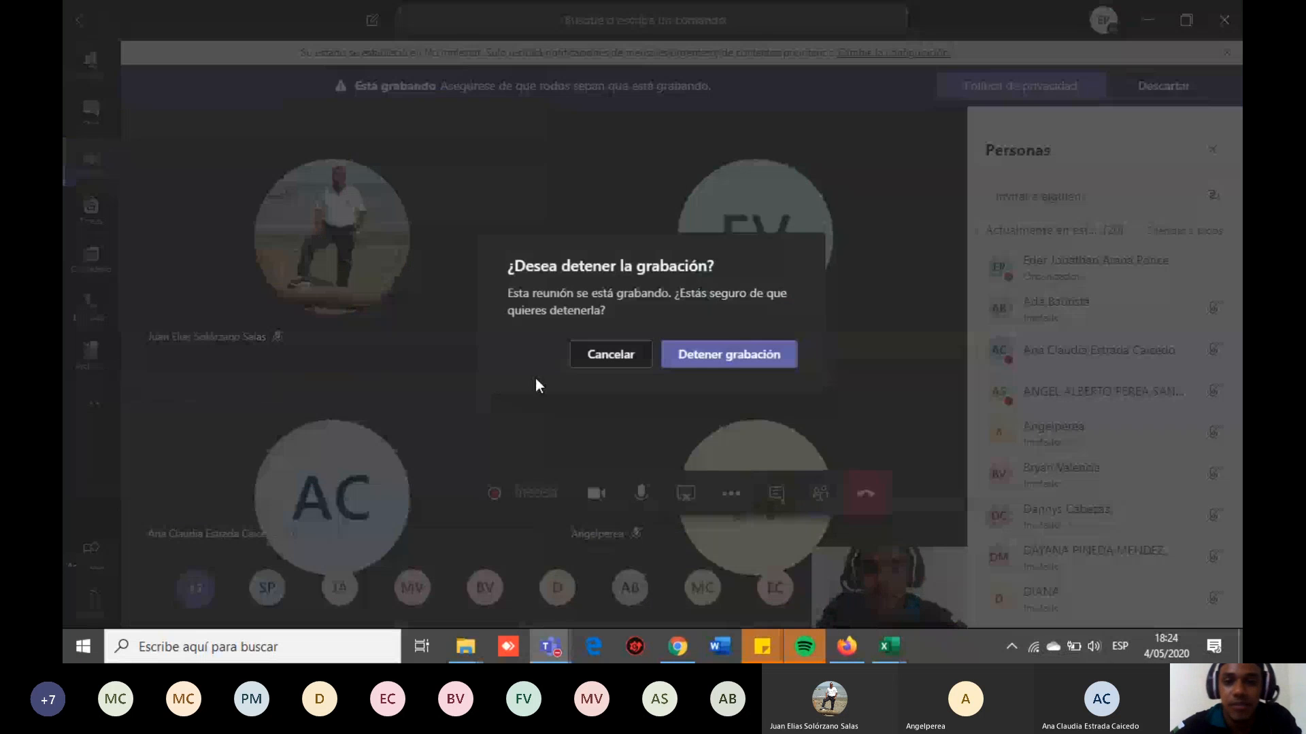